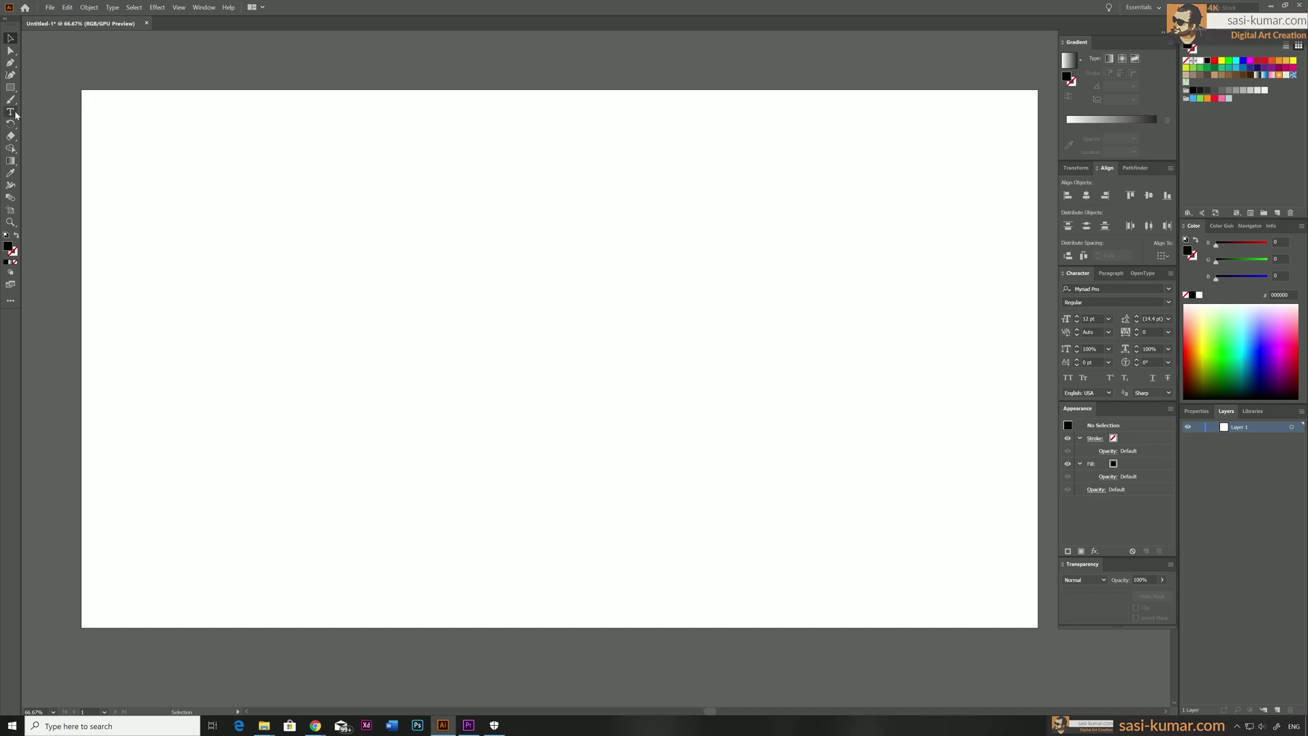
- Add the text "3D TEXT", scale it up to about 199 pt and place it near the artboard's centre
{"action": "left_click", "coordinate": [11, 112]}
{"action": "left_click", "coordinate": [483, 292]}
{"action": "type", "text": "3"}
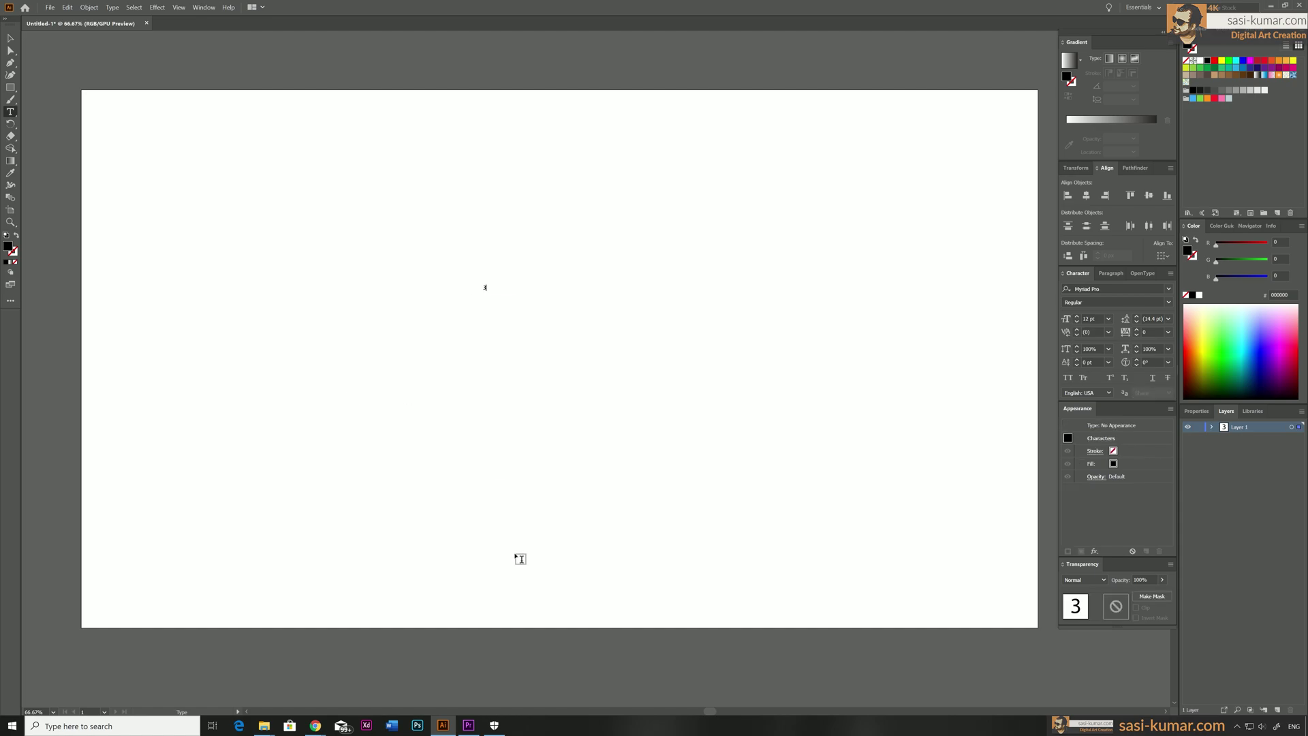
{"action": "type", "text": "D TEXT"}
{"action": "key", "text": "Escape"}
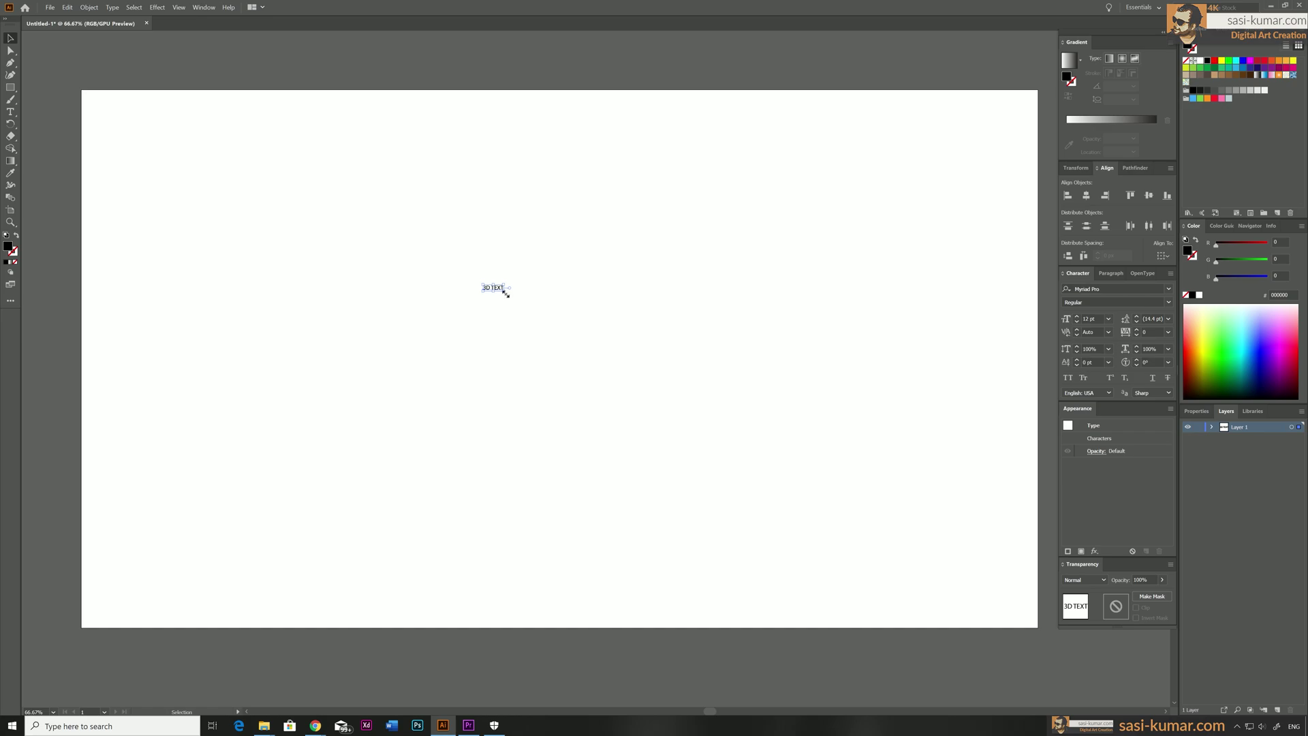
{"action": "left_click_drag", "start_coordinate": [505, 293], "coordinate": [828, 394]}
{"action": "left_click_drag", "start_coordinate": [665, 368], "coordinate": [578, 368]}
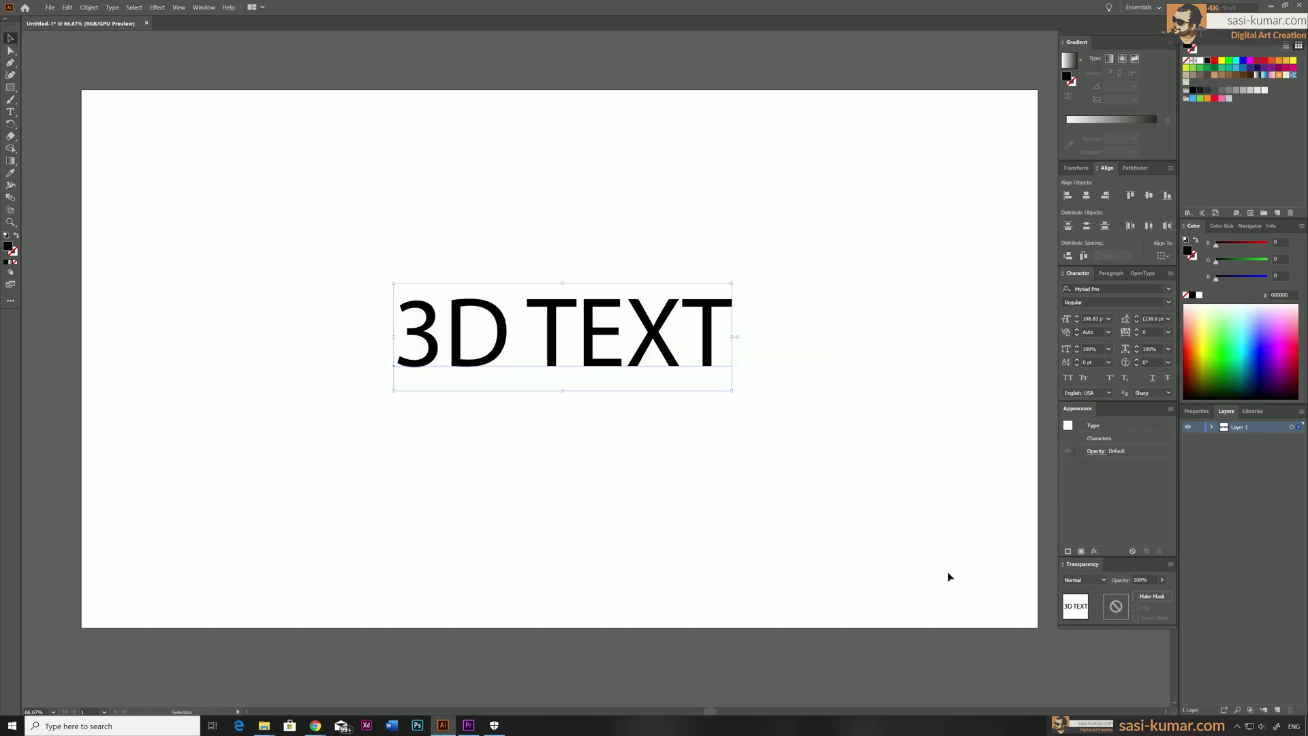
- Switch to Google Chrome in a new window placed over the artboard
{"action": "left_click", "coordinate": [316, 726]}
{"action": "right_click", "coordinate": [316, 726]}
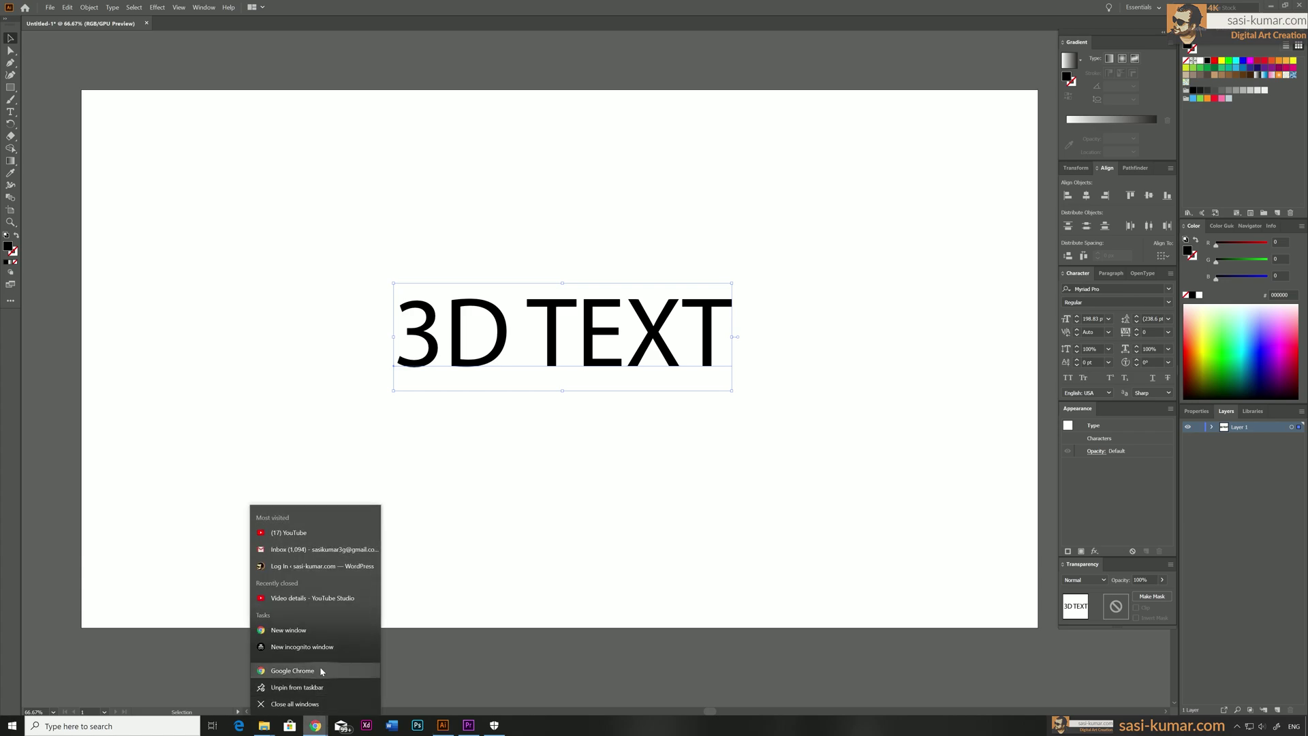
{"action": "left_click", "coordinate": [300, 670]}
{"action": "left_click_drag", "start_coordinate": [601, 108], "coordinate": [605, 88]}
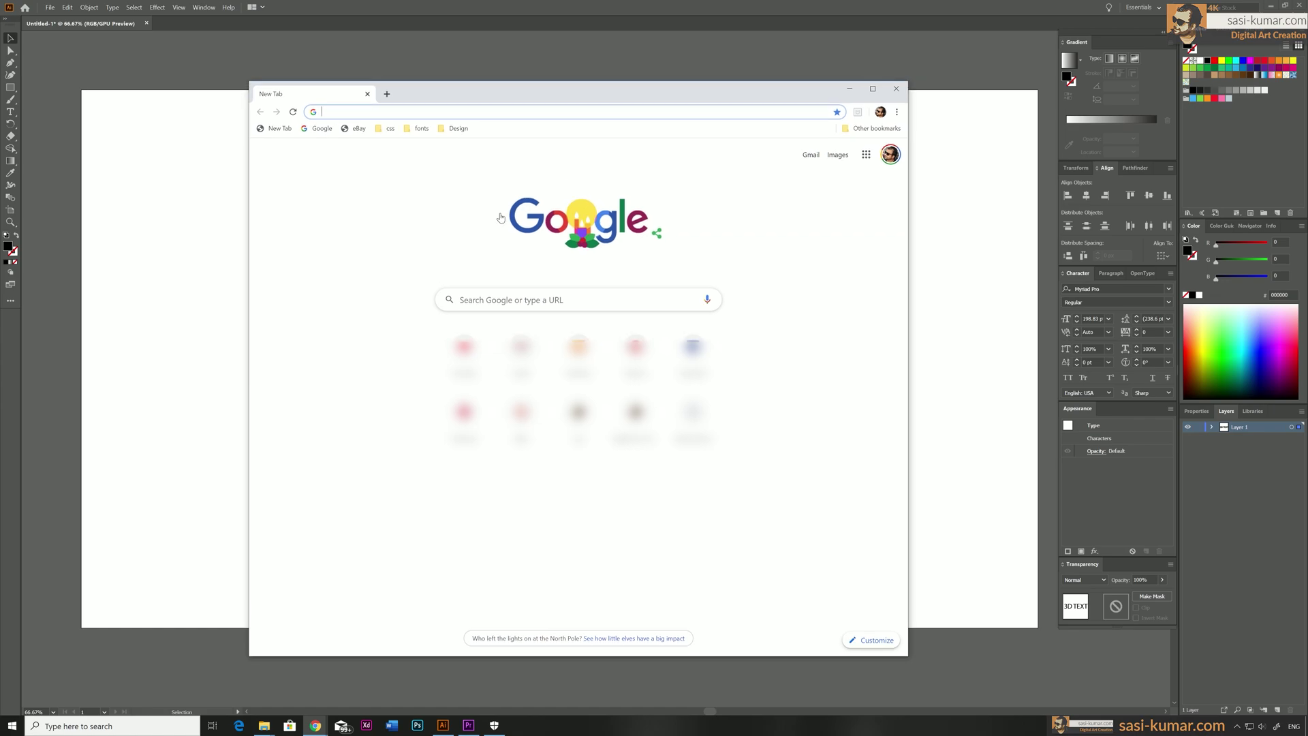
- Search the web for "adobe font", open the Adobe Fonts site and go to its font browsing page
{"action": "type", "text": "AD"}
{"action": "key", "text": "BackSpace"}
{"action": "key", "text": "BackSpace"}
{"action": "type", "text": "ad"}
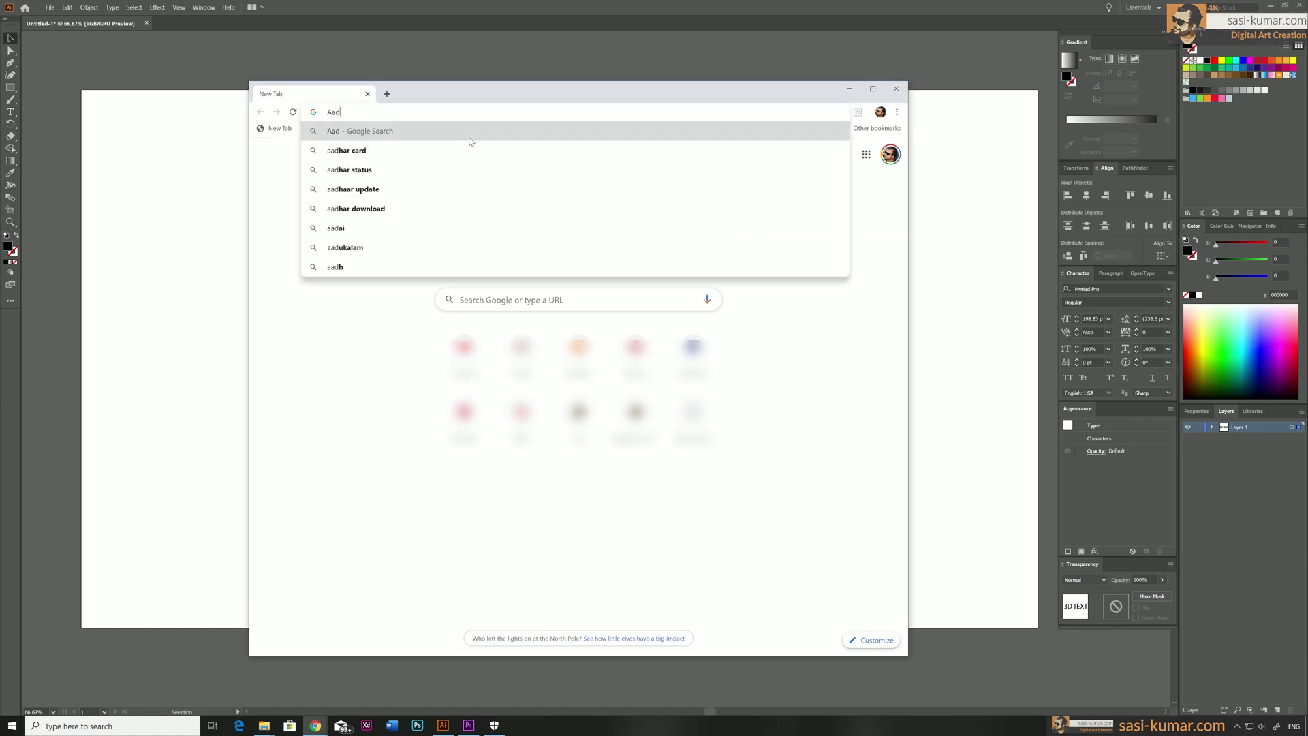
{"action": "key", "text": "BackSpace"}
{"action": "key", "text": "BackSpace"}
{"action": "type", "text": "dobe font"}
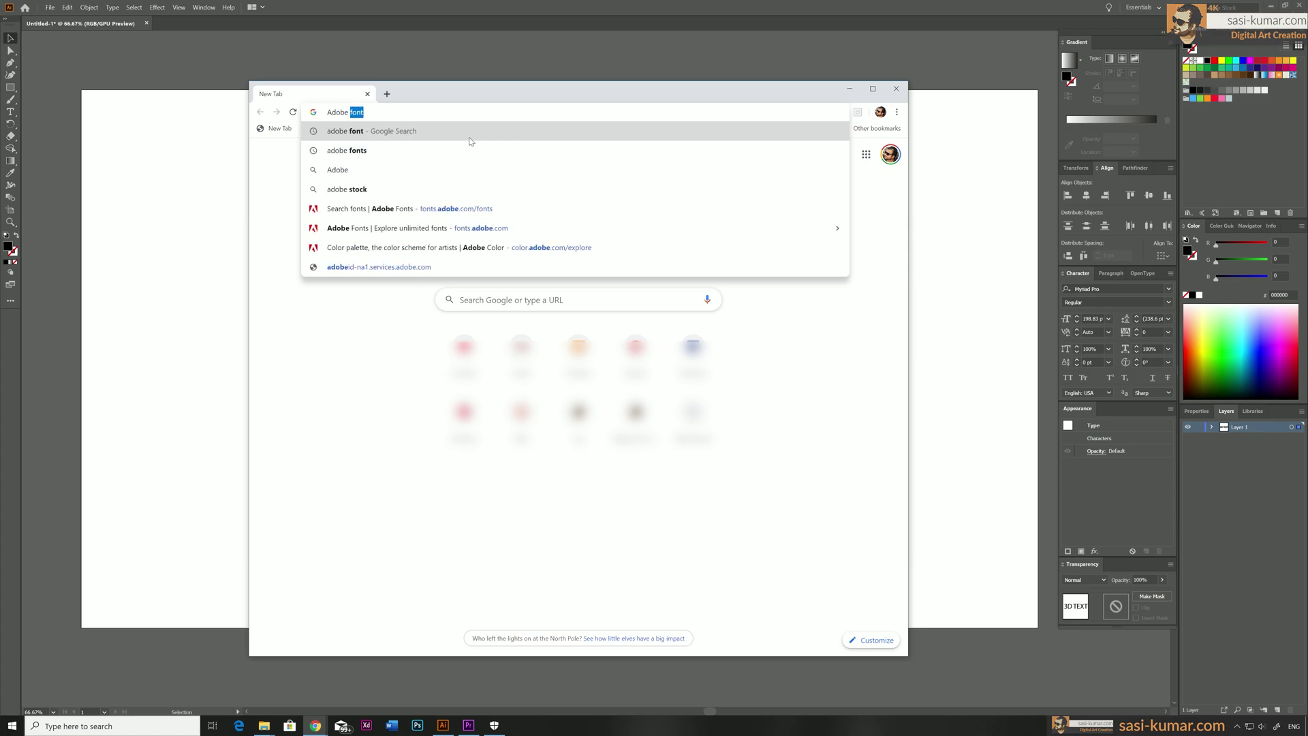
{"action": "key", "text": "Return"}
{"action": "left_click", "coordinate": [443, 239]}
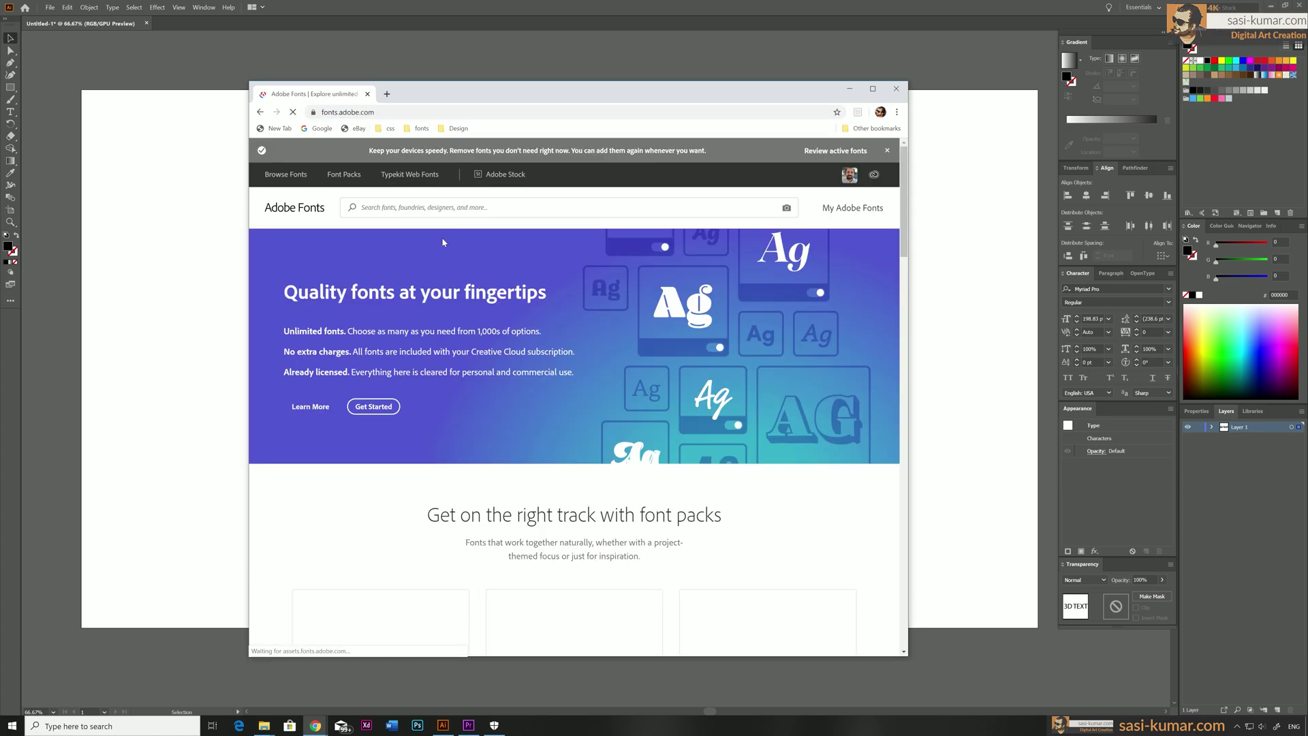
{"action": "left_click", "coordinate": [302, 183]}
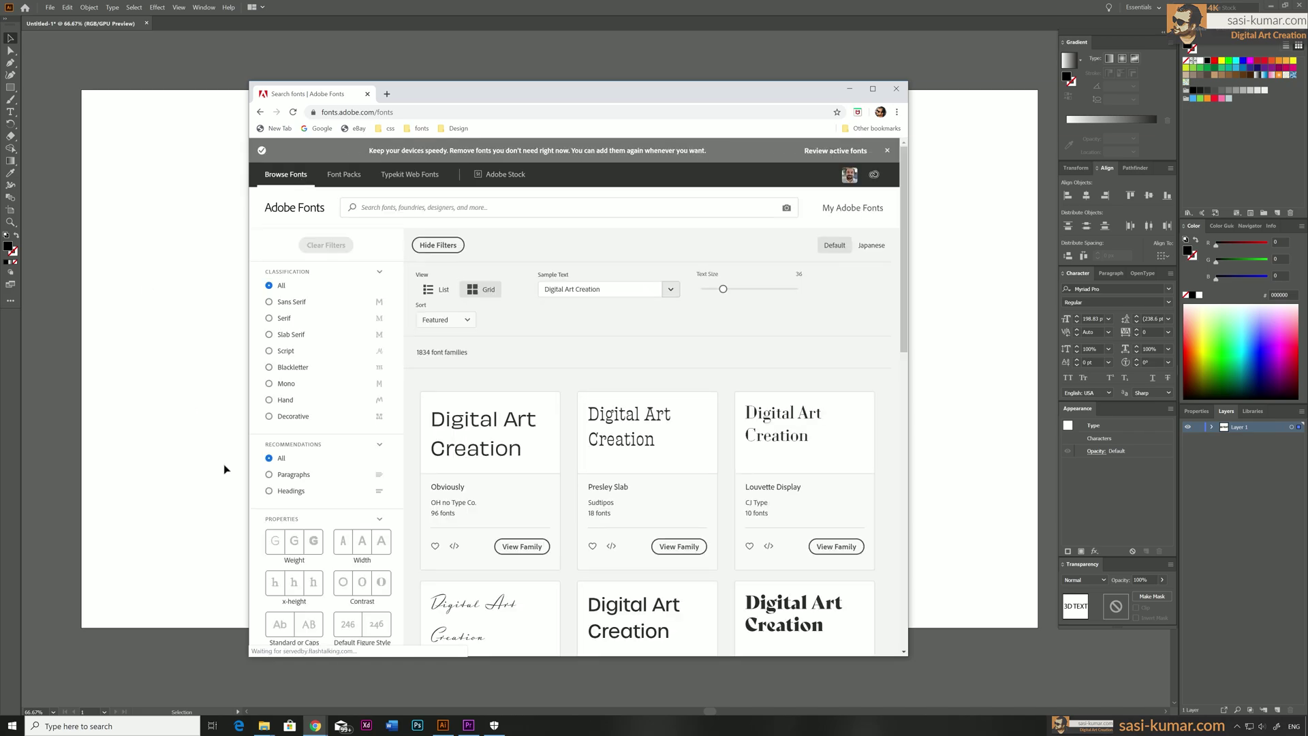
- Set the font preview's sample text to "3D TEXT" and its text size to about 43
{"action": "left_click", "coordinate": [600, 289]}
{"action": "type", "text": "3d"}
{"action": "key", "text": "BackSpace"}
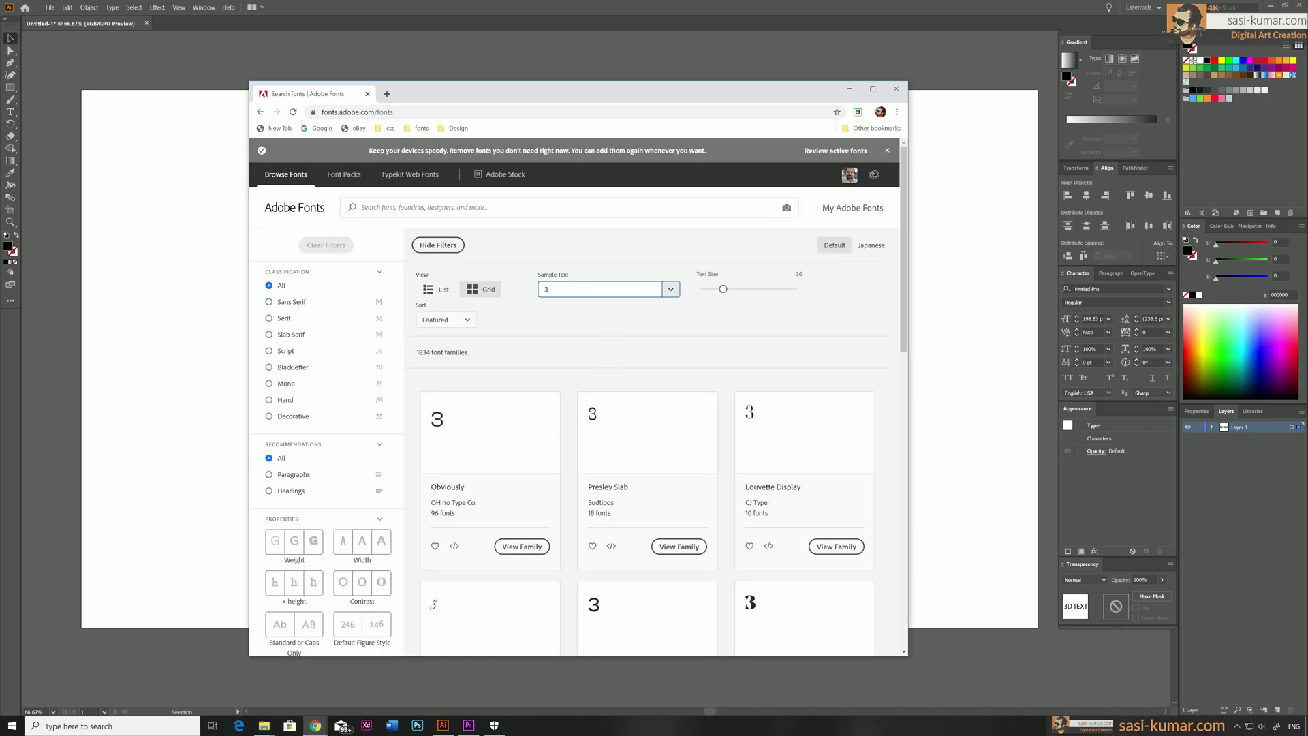
{"action": "type", "text": "D Text"}
{"action": "key", "text": "BackSpace"}
{"action": "key", "text": "BackSpace"}
{"action": "key", "text": "BackSpace"}
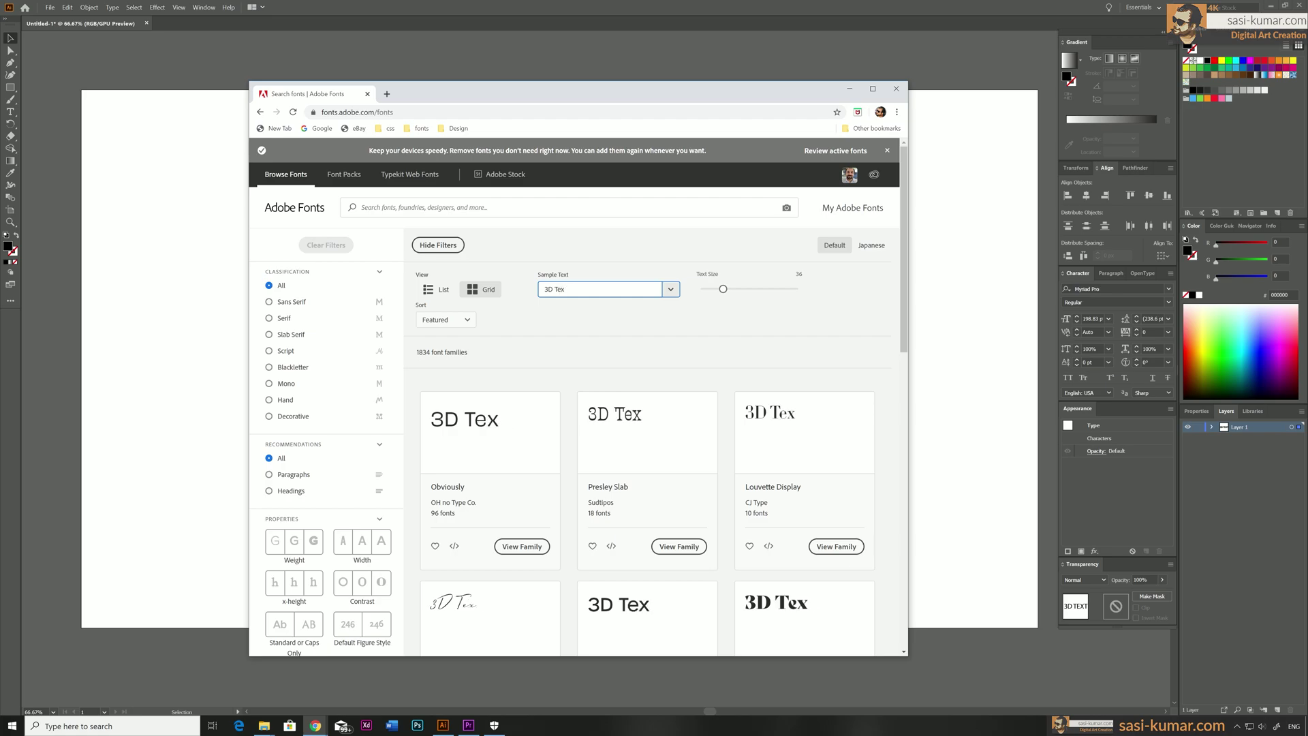
{"action": "type", "text": "EXT"}
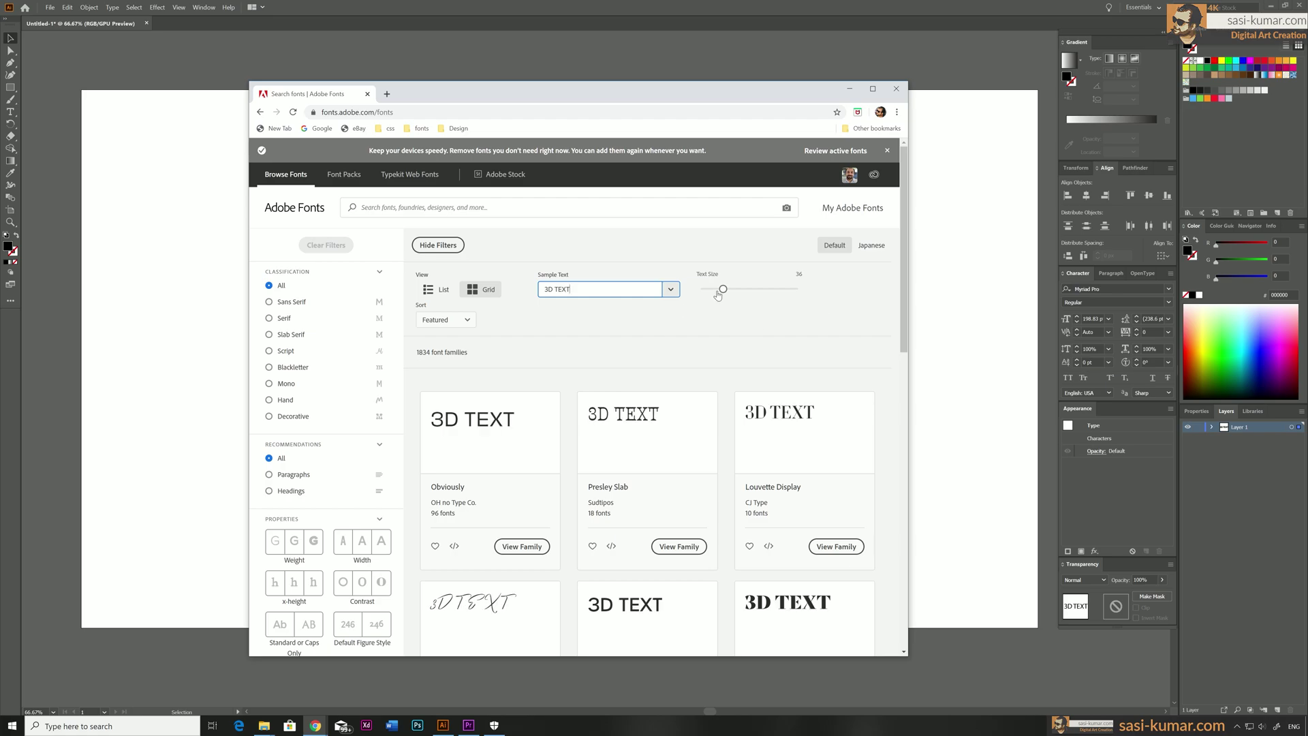
{"action": "mouse_move", "coordinate": [723, 288]}
{"action": "left_mouse_down"}
{"action": "mouse_move", "coordinate": [744, 289]}
{"action": "mouse_move", "coordinate": [728, 289]}
{"action": "left_mouse_up"}
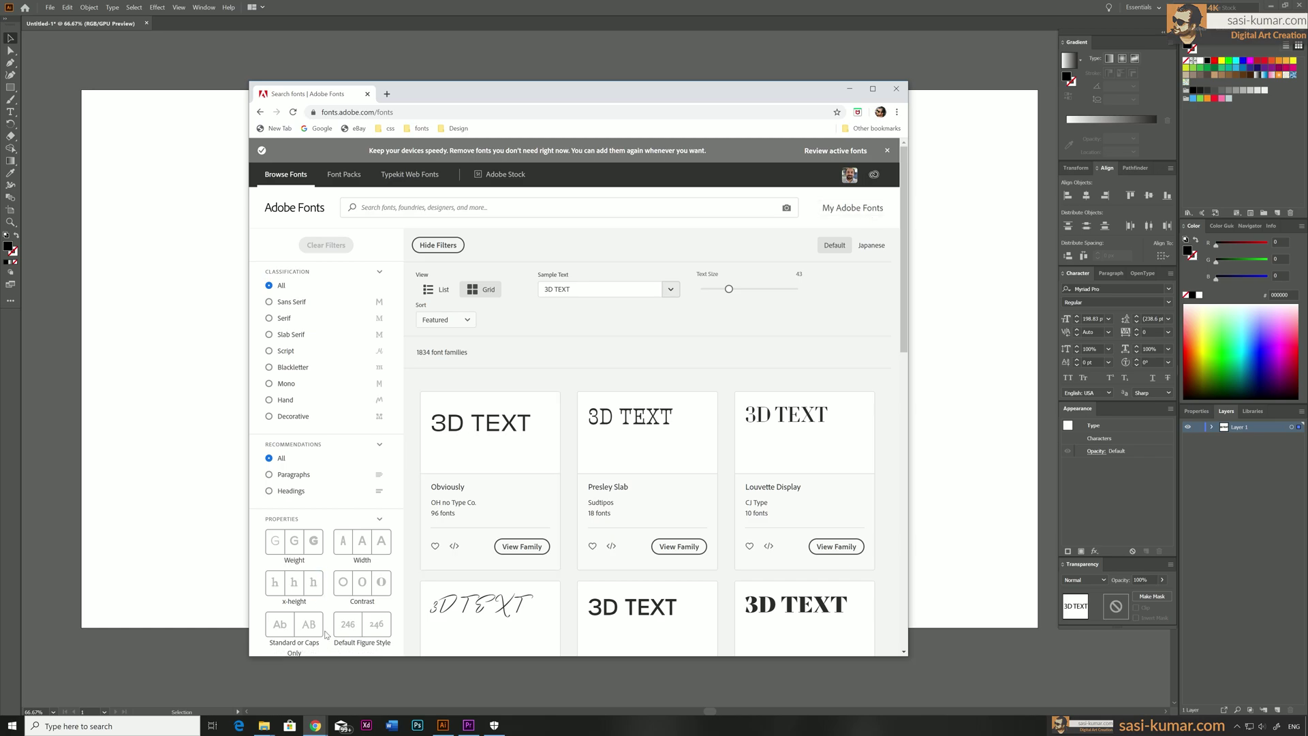
- Filter the fonts to Sans Serif with the heaviest weight, medium width, large x-height and low contrast
{"action": "scroll", "coordinate": [355, 443], "scroll_direction": "down", "scroll_amount": 1}
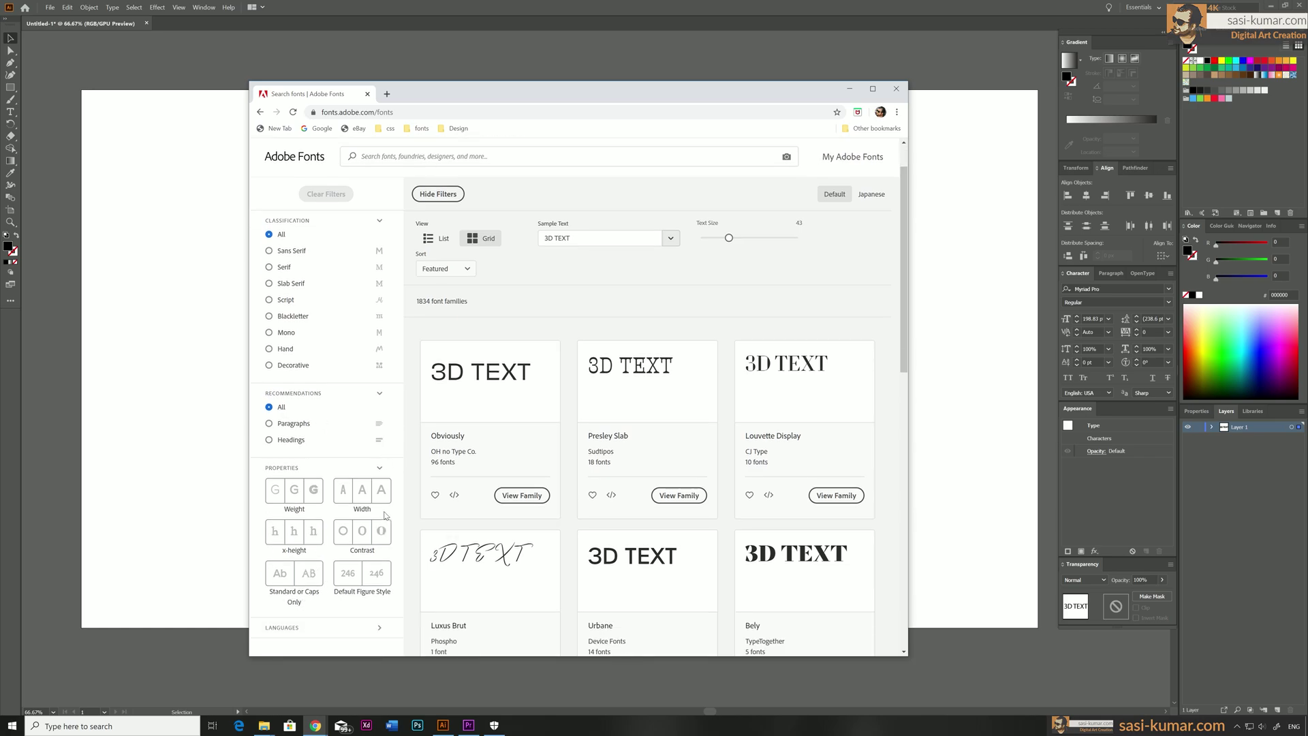
{"action": "left_click", "coordinate": [282, 252]}
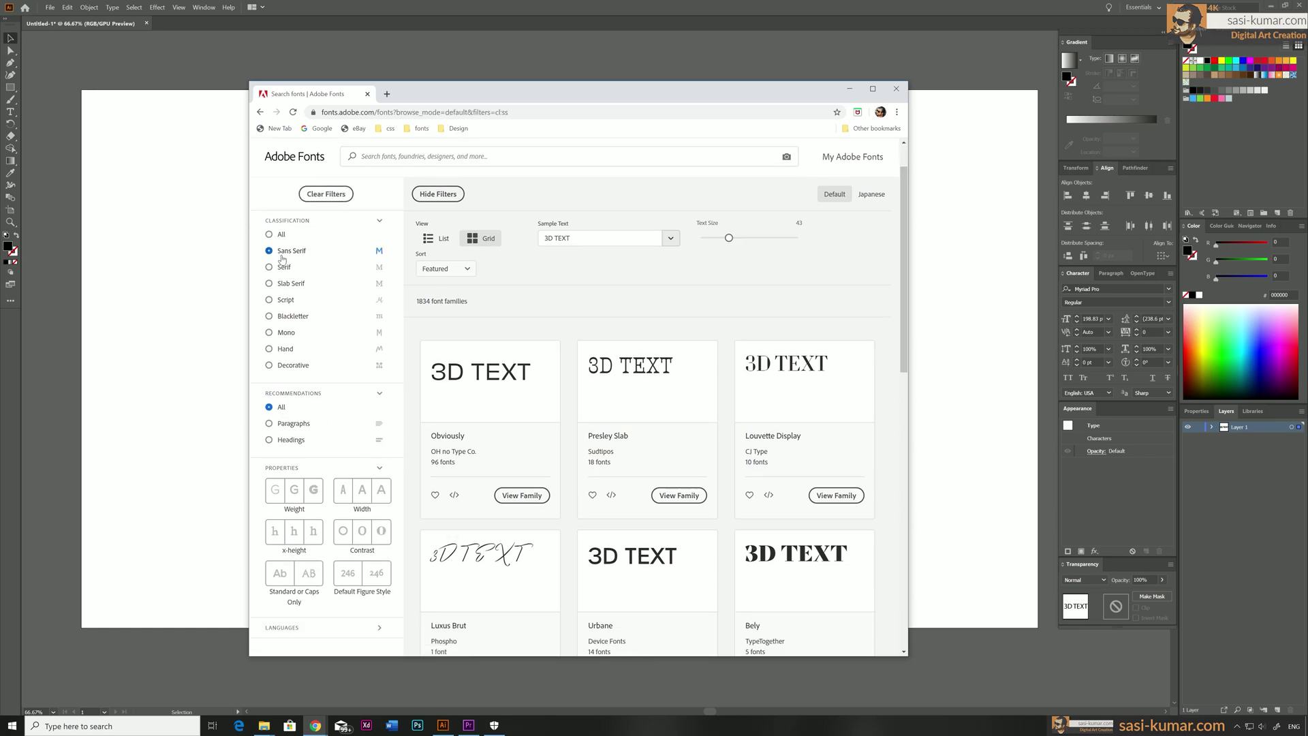
{"action": "left_click", "coordinate": [315, 497]}
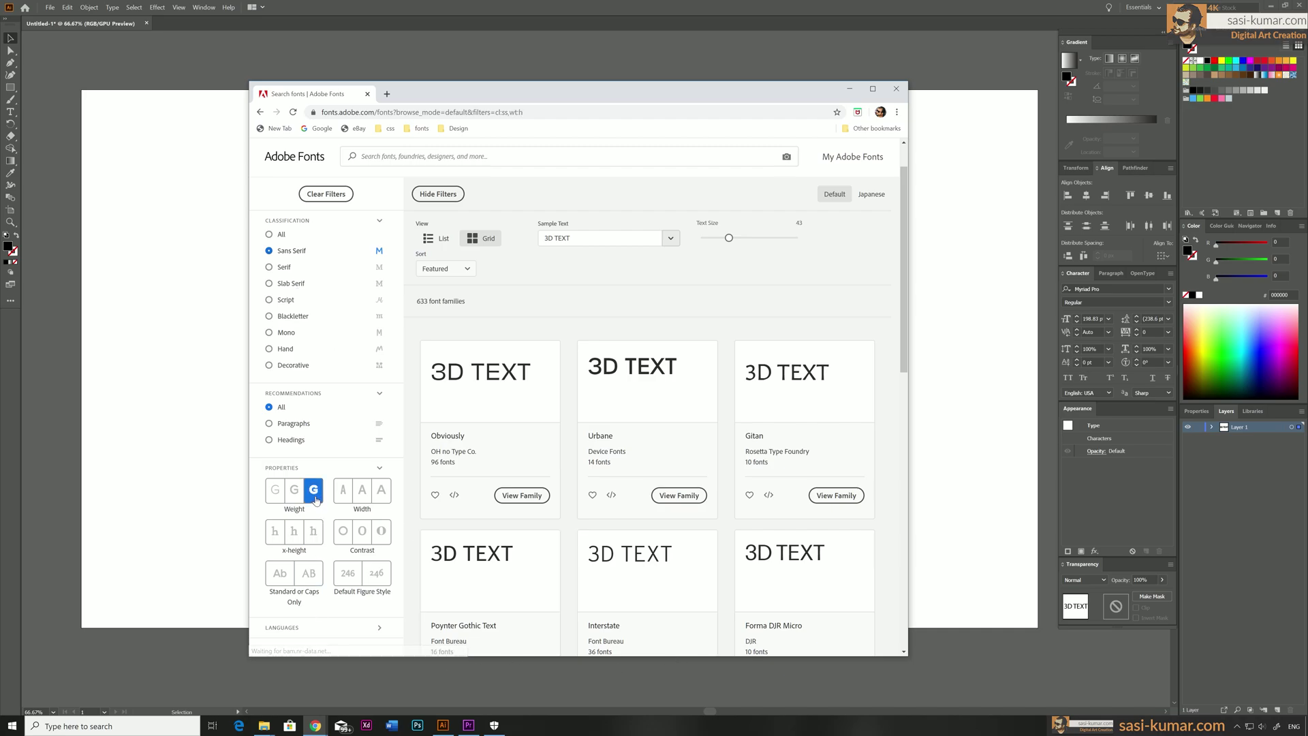
{"action": "left_click", "coordinate": [381, 492]}
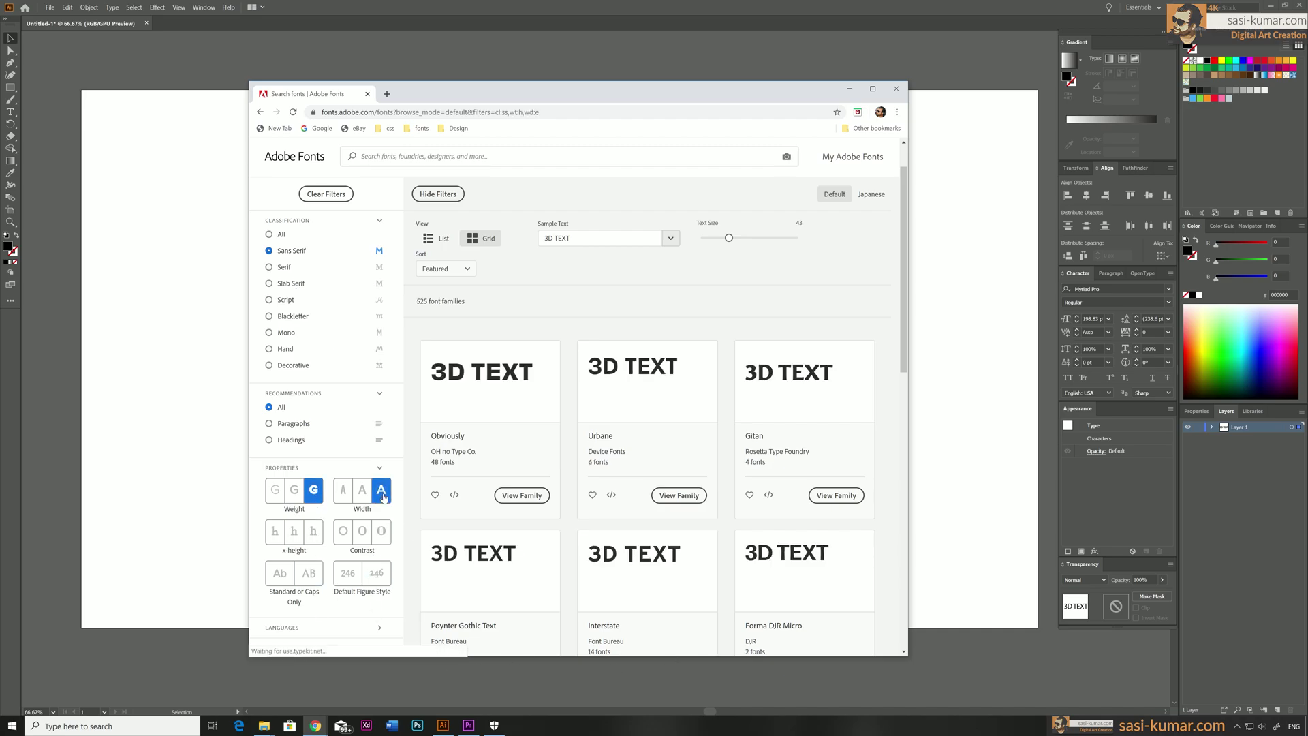
{"action": "left_click", "coordinate": [361, 492]}
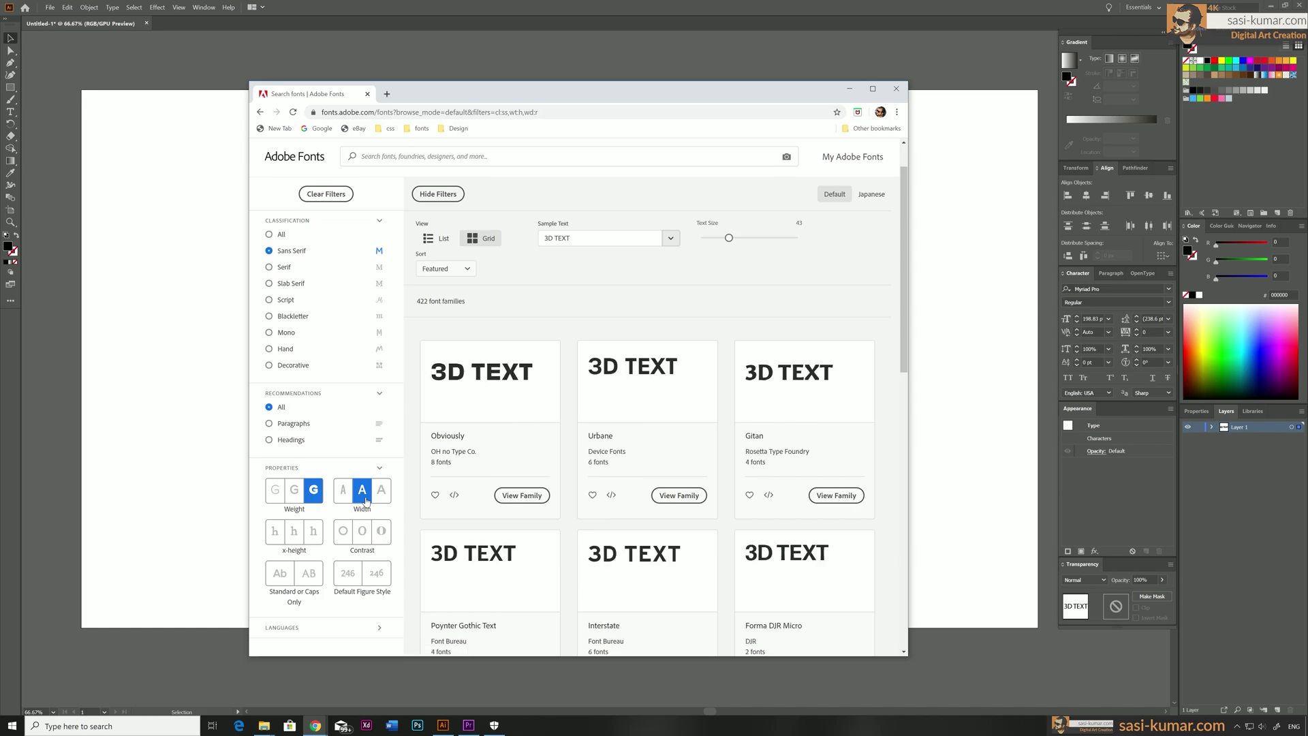
{"action": "left_click", "coordinate": [313, 531]}
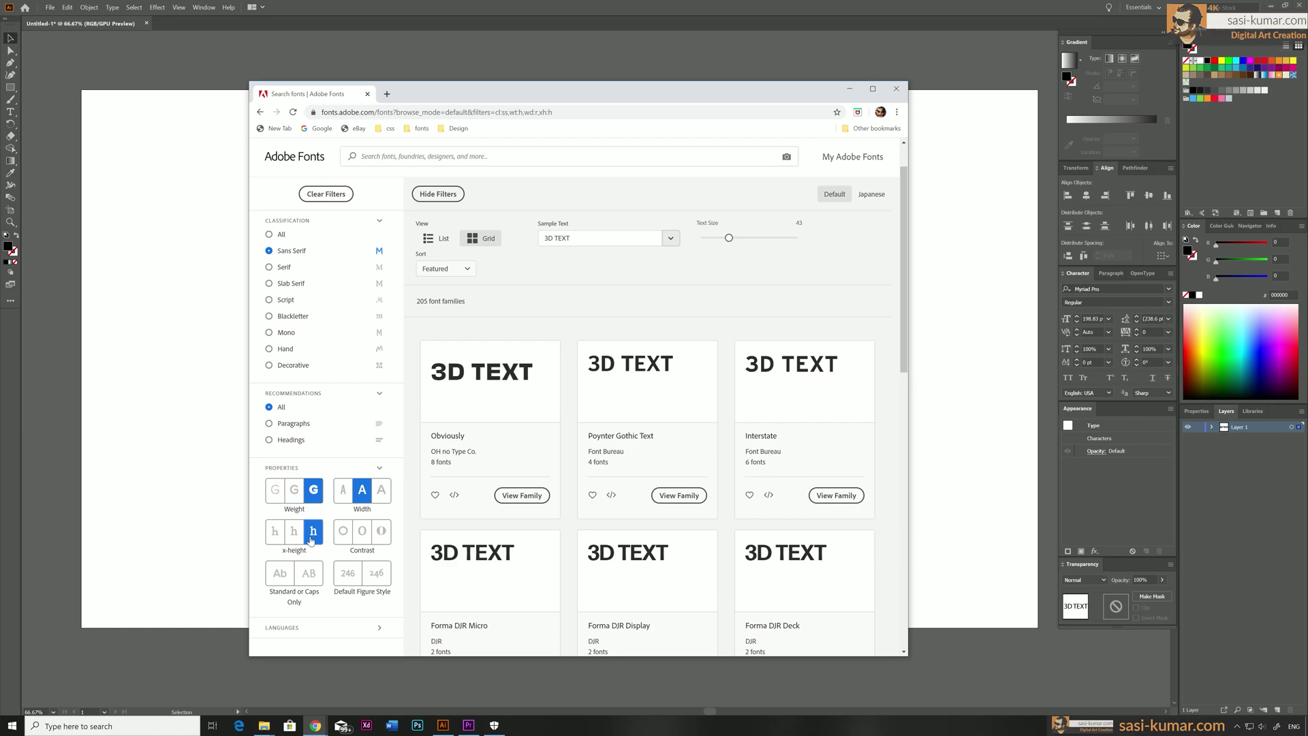
{"action": "left_click", "coordinate": [341, 533]}
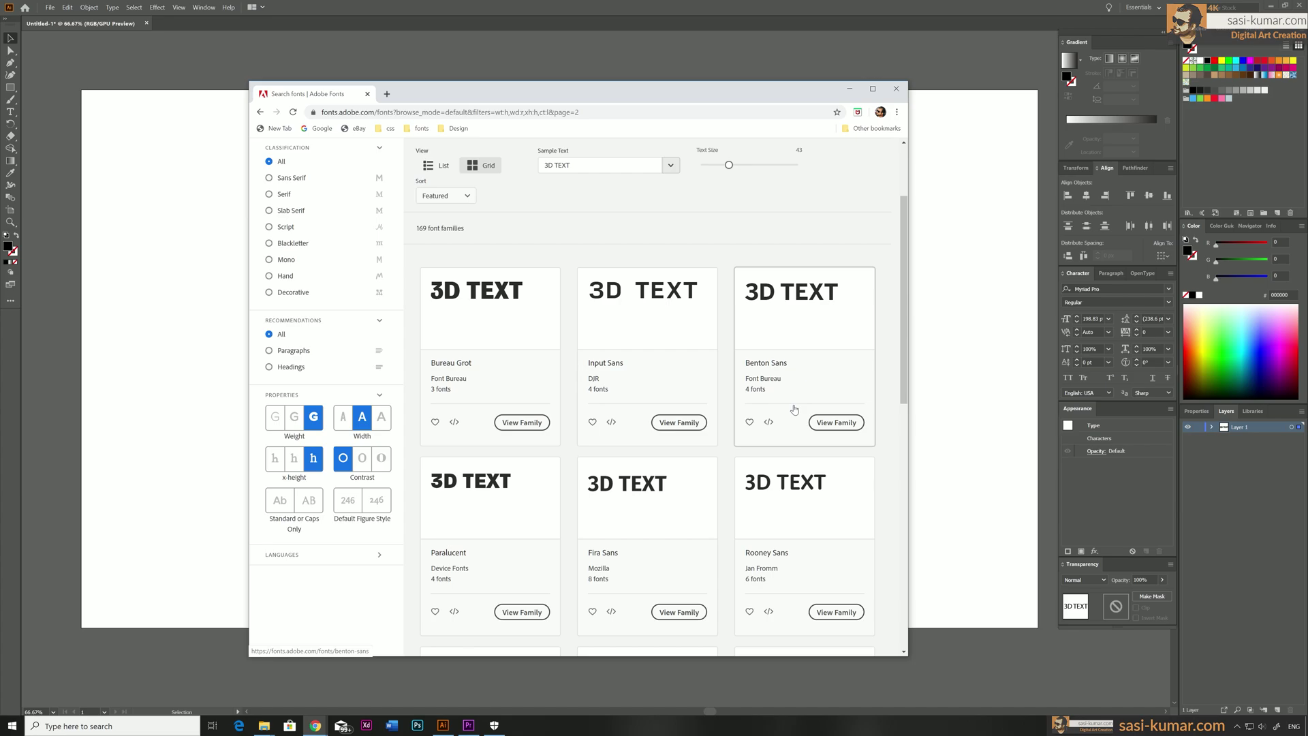
- Browse the second and third pages of filtered fonts and open the Pragmatica family
{"action": "scroll", "coordinate": [794, 409], "scroll_direction": "down", "scroll_amount": 6}
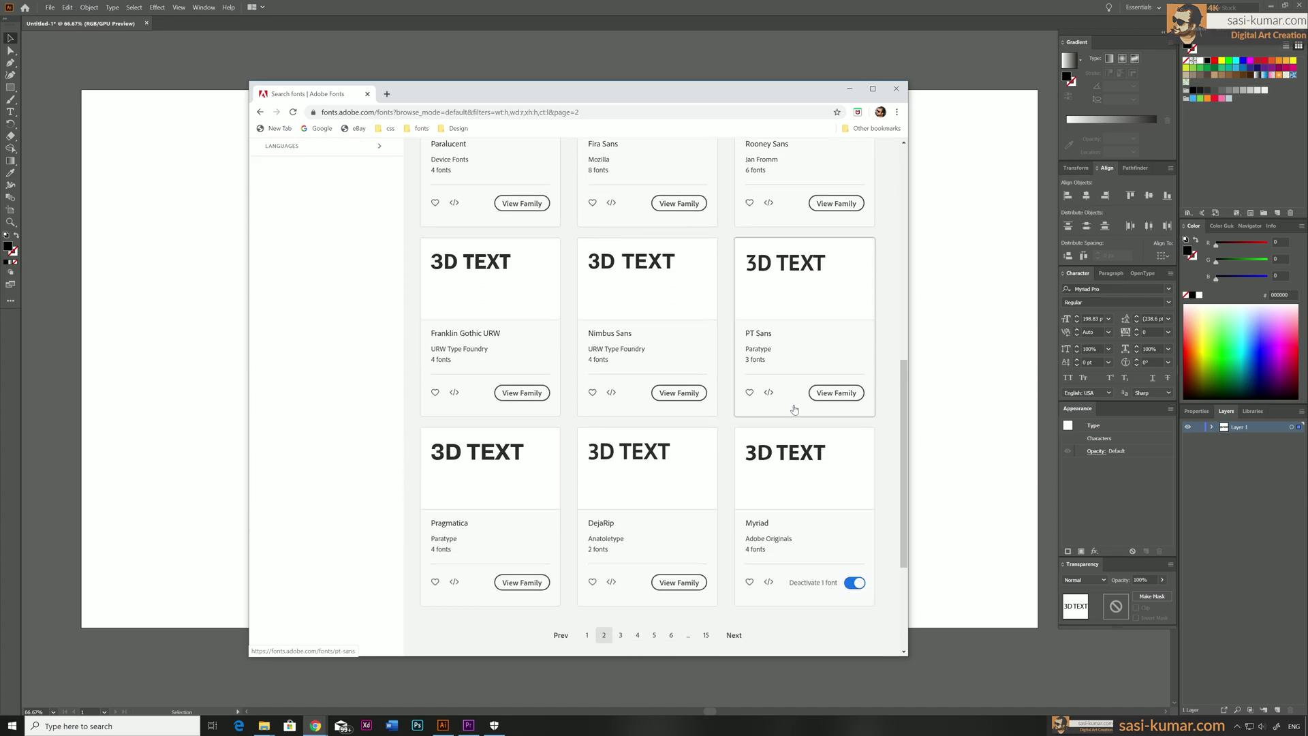
{"action": "left_click", "coordinate": [621, 635]}
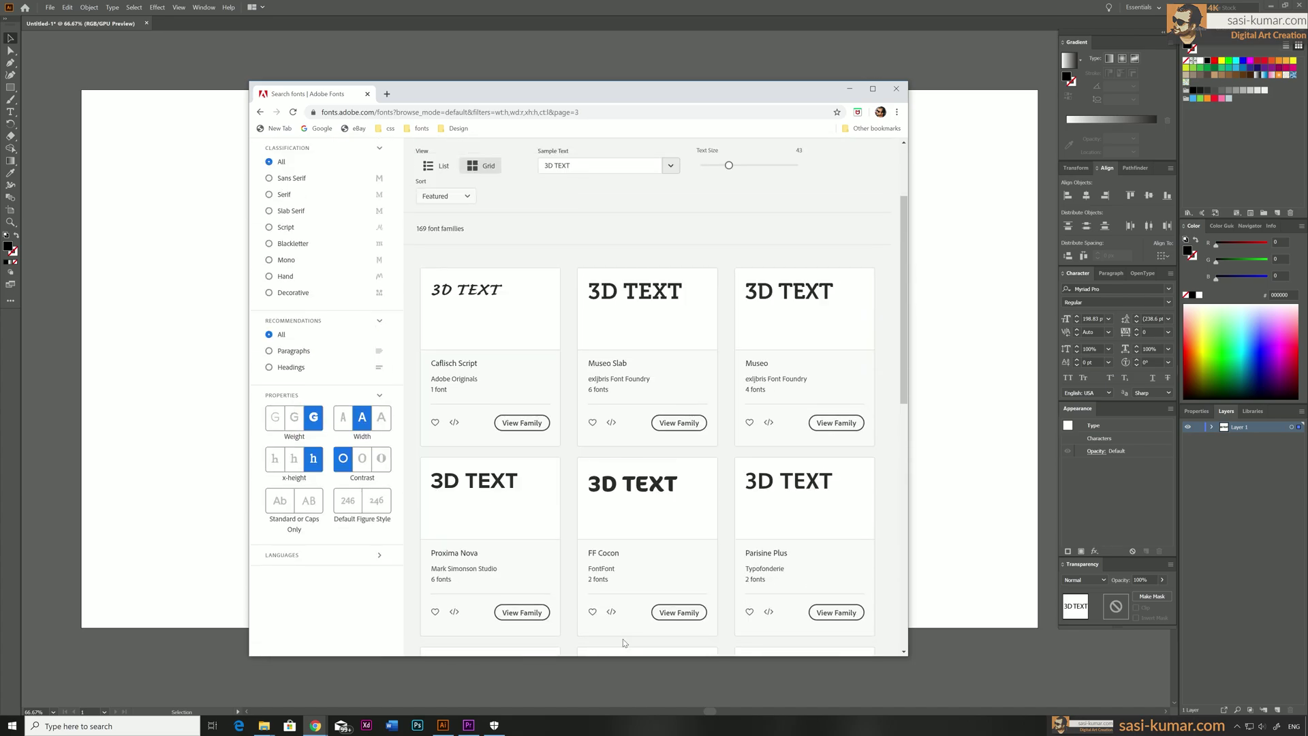
{"action": "scroll", "coordinate": [869, 390], "scroll_direction": "down", "scroll_amount": 6}
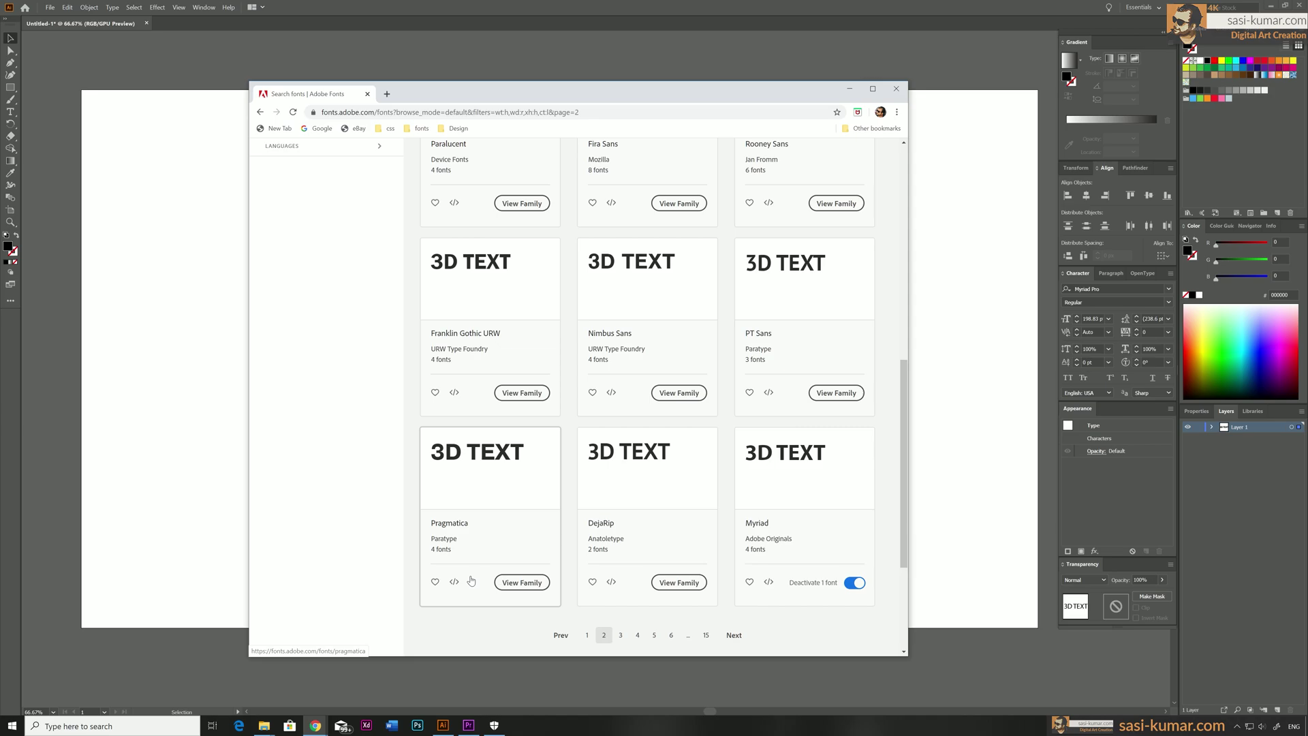
{"action": "left_click", "coordinate": [519, 583]}
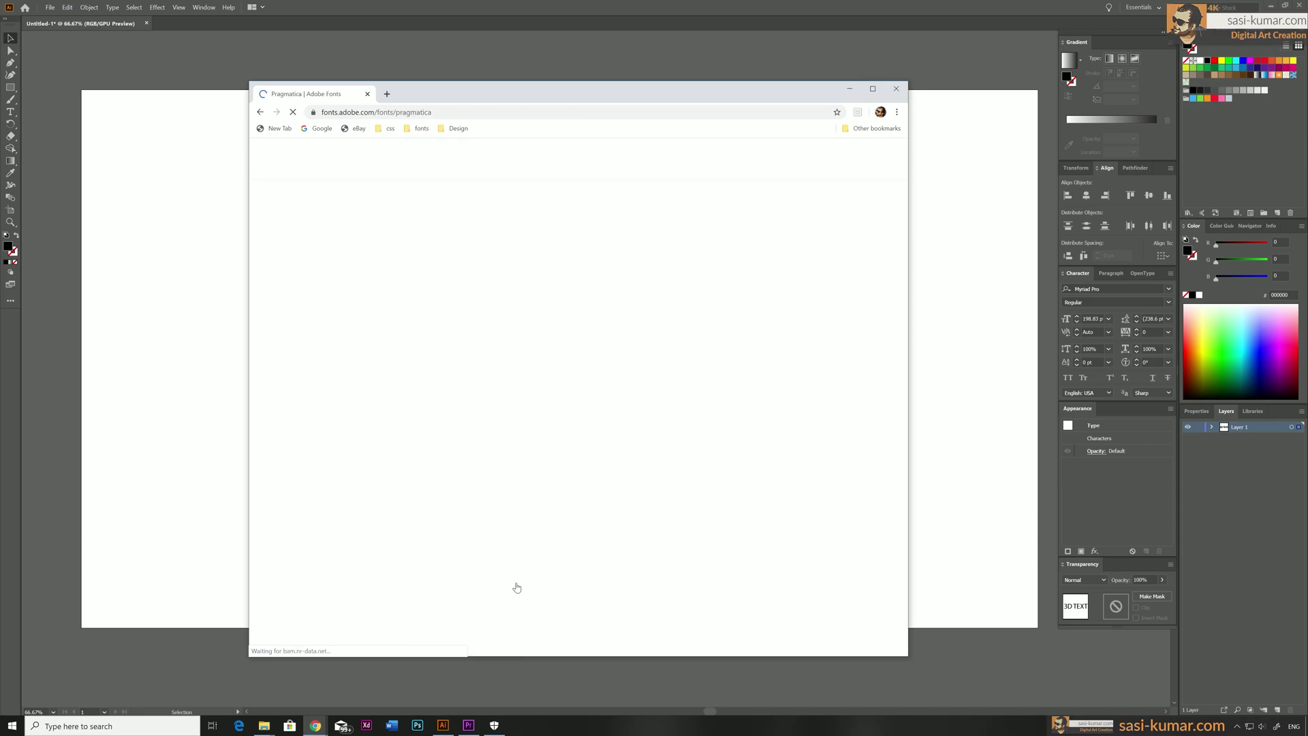
- Review the Pragmatica family's styles and activate Pragmatica Black
{"action": "scroll", "coordinate": [891, 487], "scroll_direction": "down", "scroll_amount": 5}
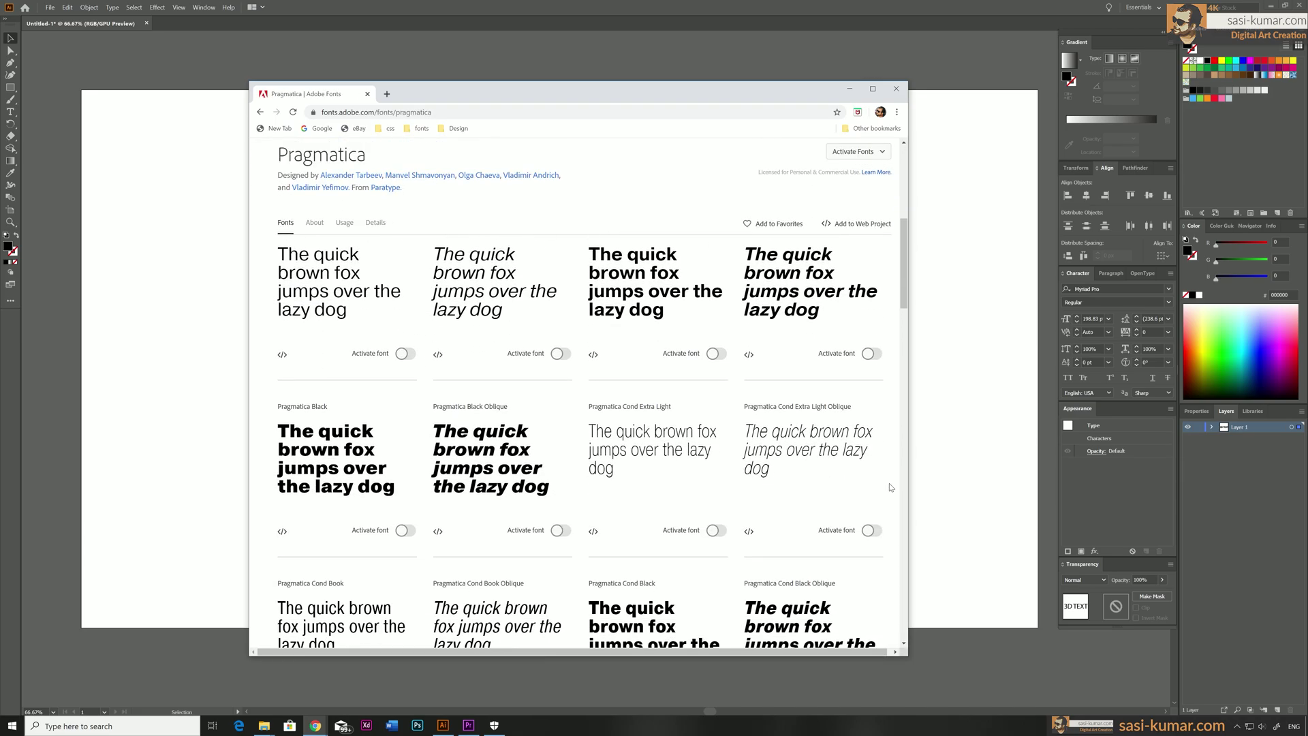
{"action": "scroll", "coordinate": [670, 441], "scroll_direction": "down", "scroll_amount": 2}
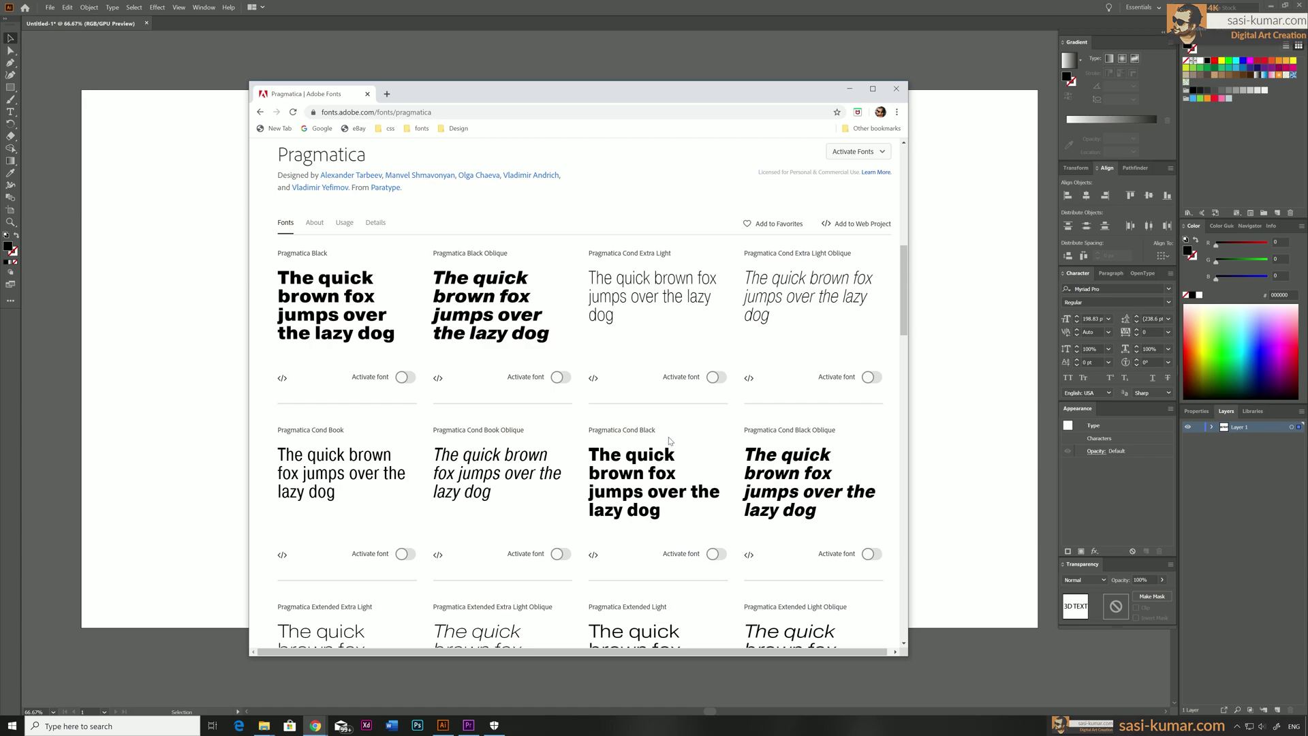
{"action": "scroll", "coordinate": [669, 441], "scroll_direction": "down", "scroll_amount": 8}
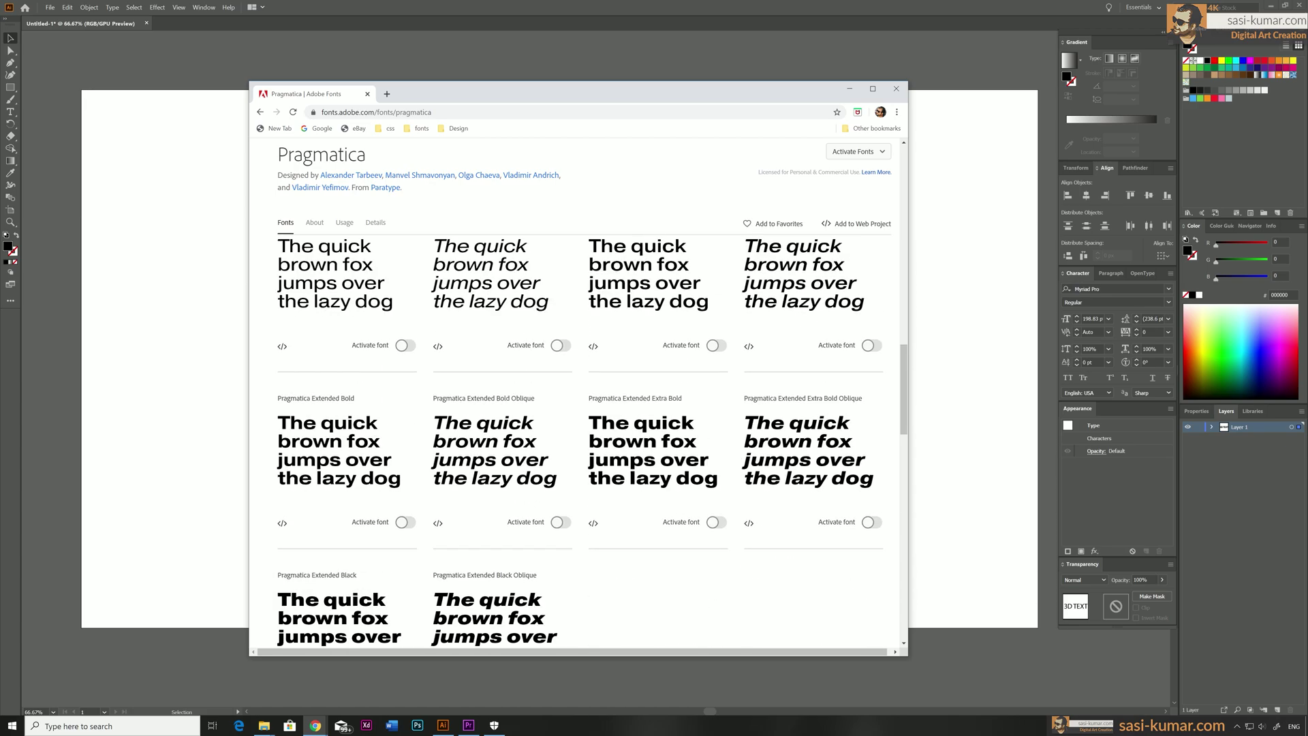
{"action": "scroll", "coordinate": [405, 507], "scroll_direction": "down", "scroll_amount": 3}
{"action": "scroll", "coordinate": [405, 507], "scroll_direction": "up", "scroll_amount": 12}
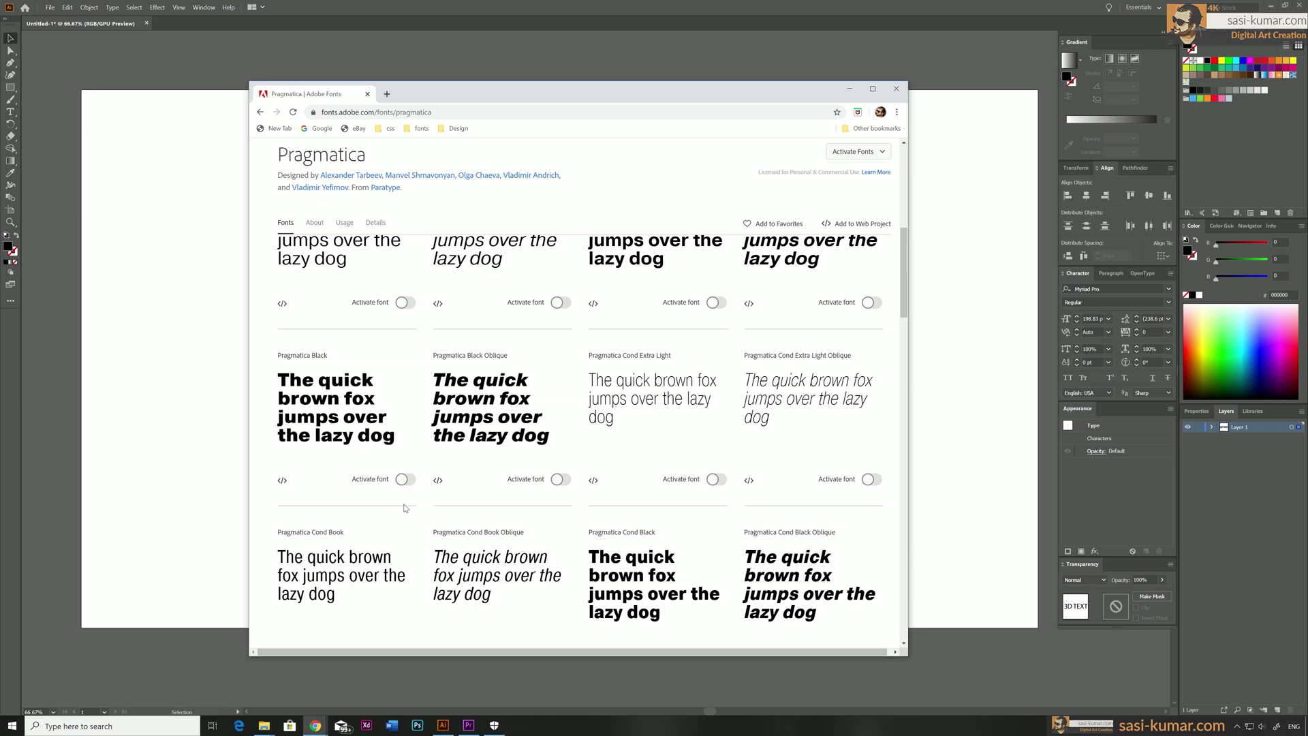
{"action": "left_click", "coordinate": [405, 480]}
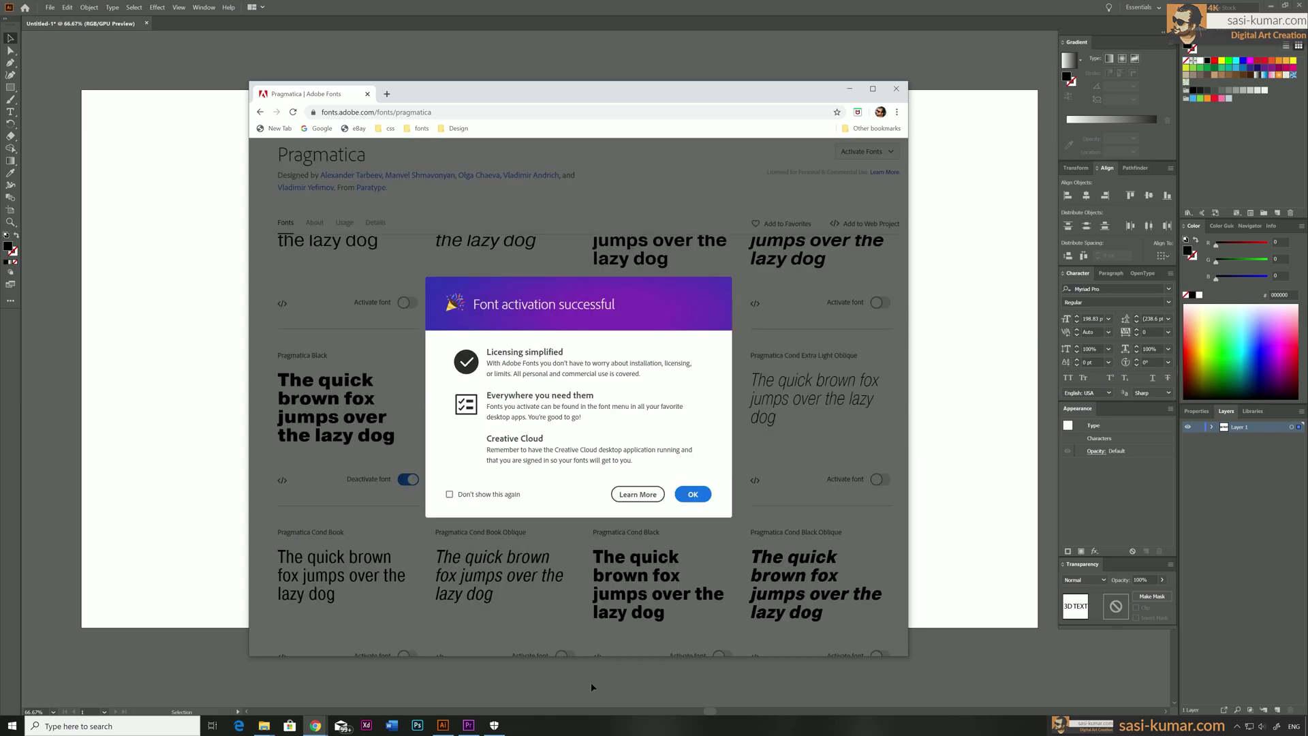
{"action": "left_click", "coordinate": [693, 494]}
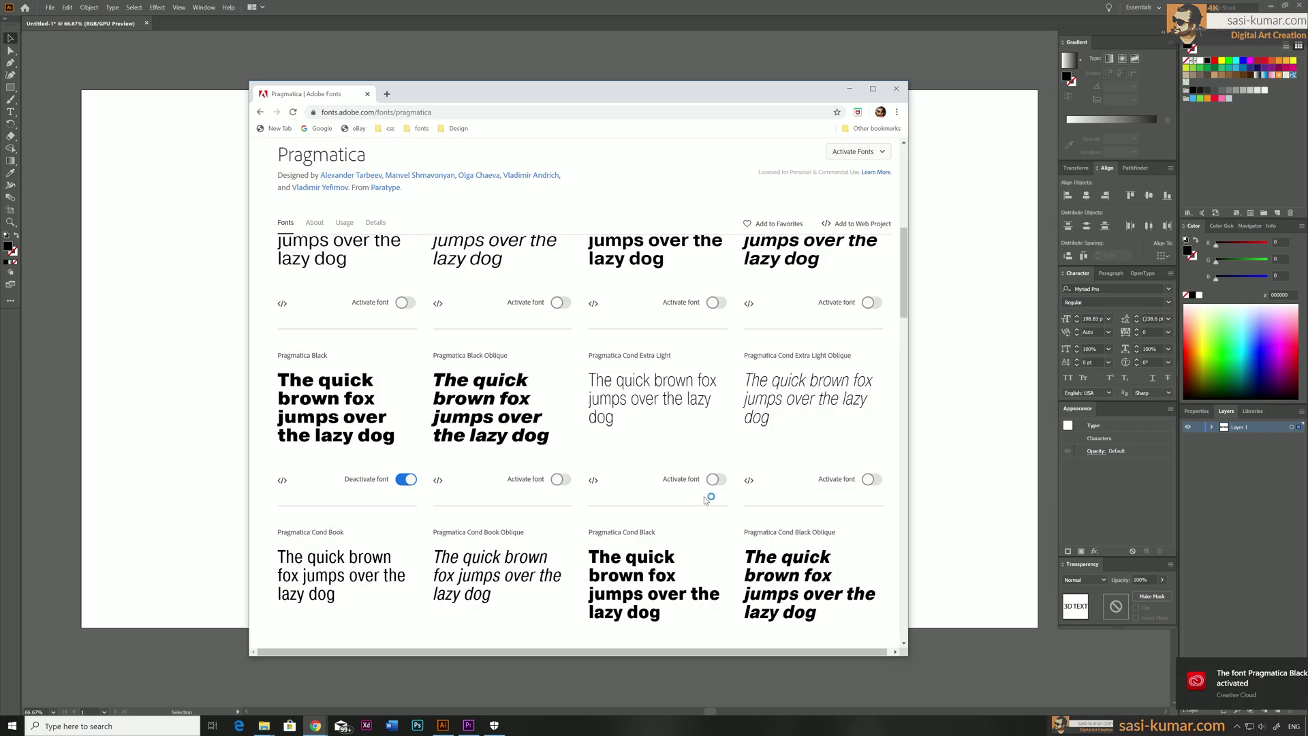
- Switch back to Illustrator, set the "3D TEXT" font to Pragmatica Black and recentre the text on the artboard
{"action": "left_click", "coordinate": [960, 275]}
{"action": "left_click", "coordinate": [1115, 288]}
{"action": "type", "text": "p"}
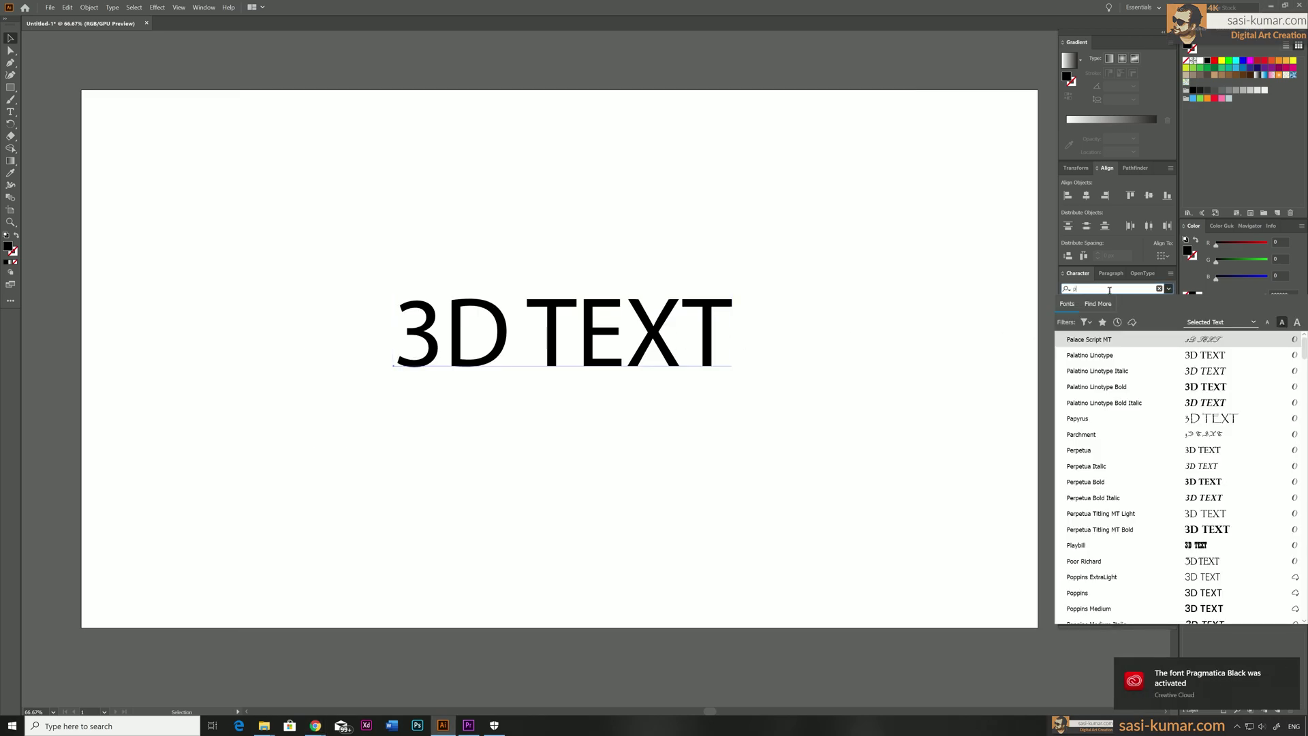
{"action": "type", "text": "r"}
{"action": "left_click", "coordinate": [1158, 340]}
{"action": "left_click", "coordinate": [886, 317]}
{"action": "left_click_drag", "start_coordinate": [653, 300], "coordinate": [597, 294]}
{"action": "left_click", "coordinate": [654, 170]}
- Convert the "3D TEXT" lettering to outlines and deselect it
{"action": "left_click", "coordinate": [528, 329]}
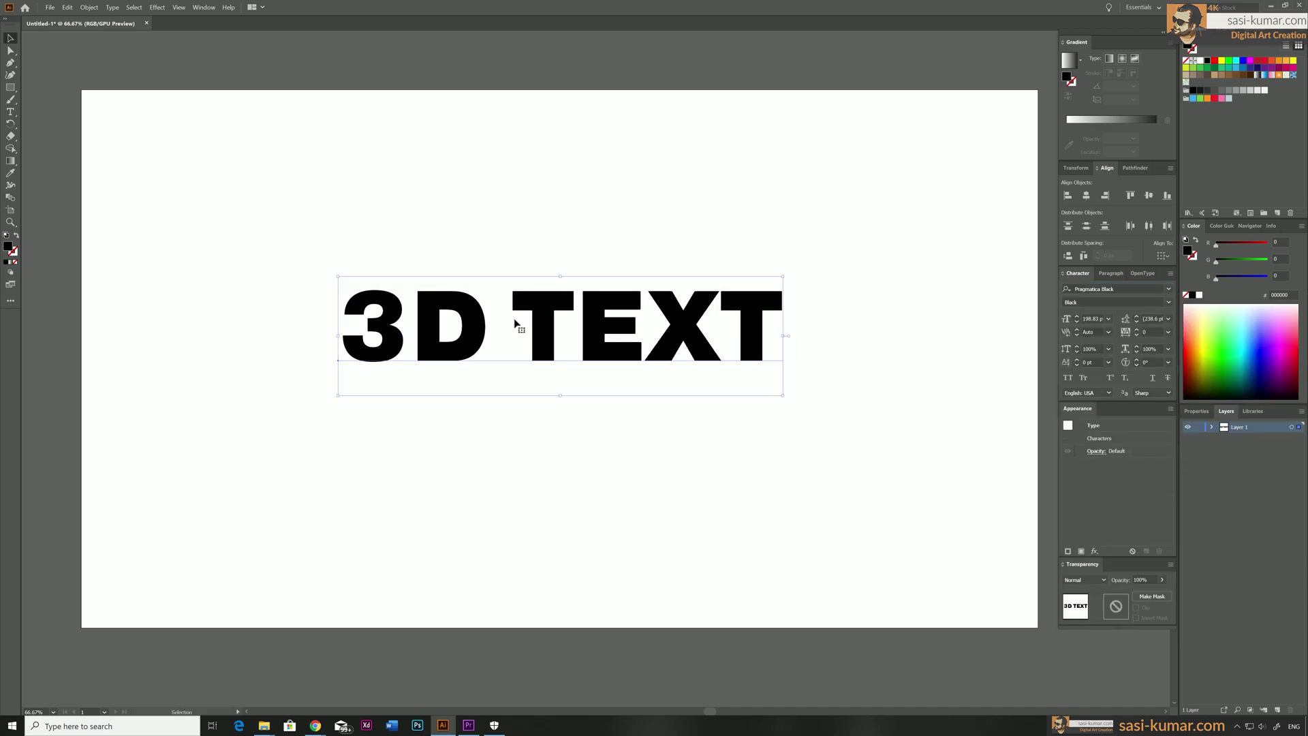
{"action": "left_click", "coordinate": [112, 7]}
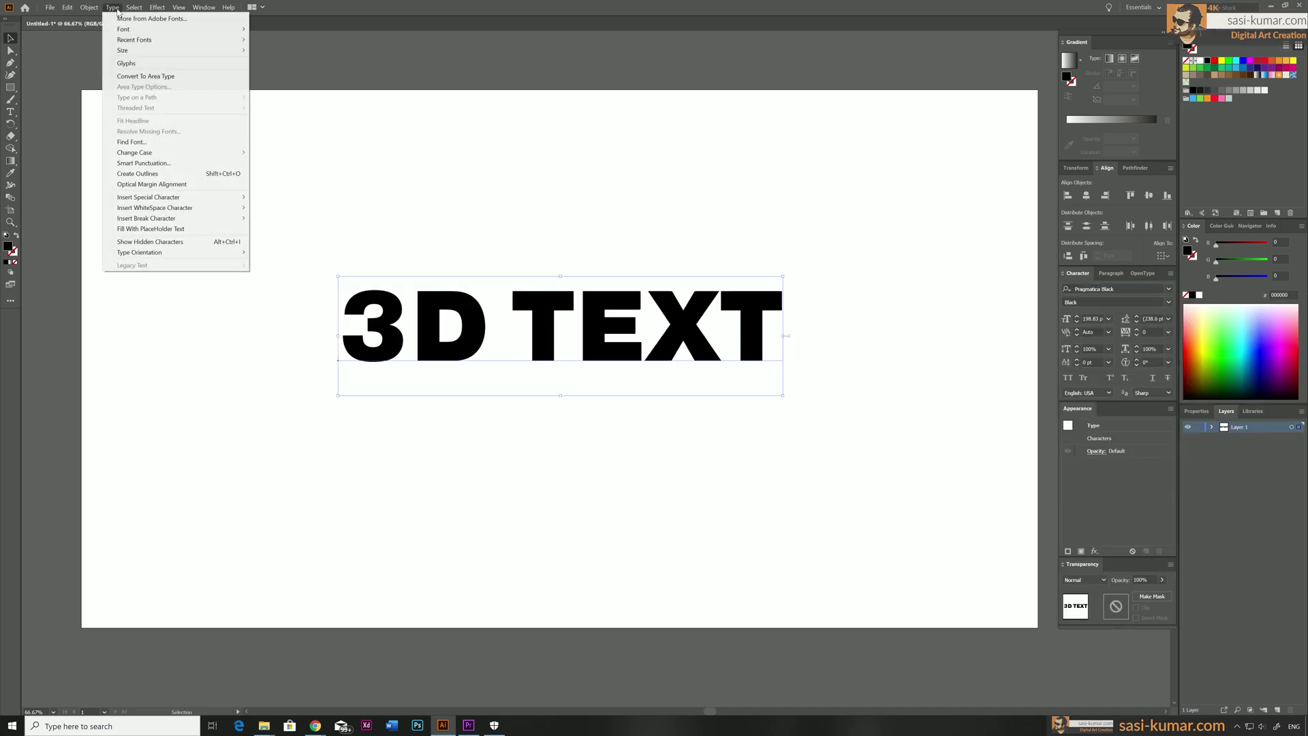
{"action": "left_click", "coordinate": [196, 179]}
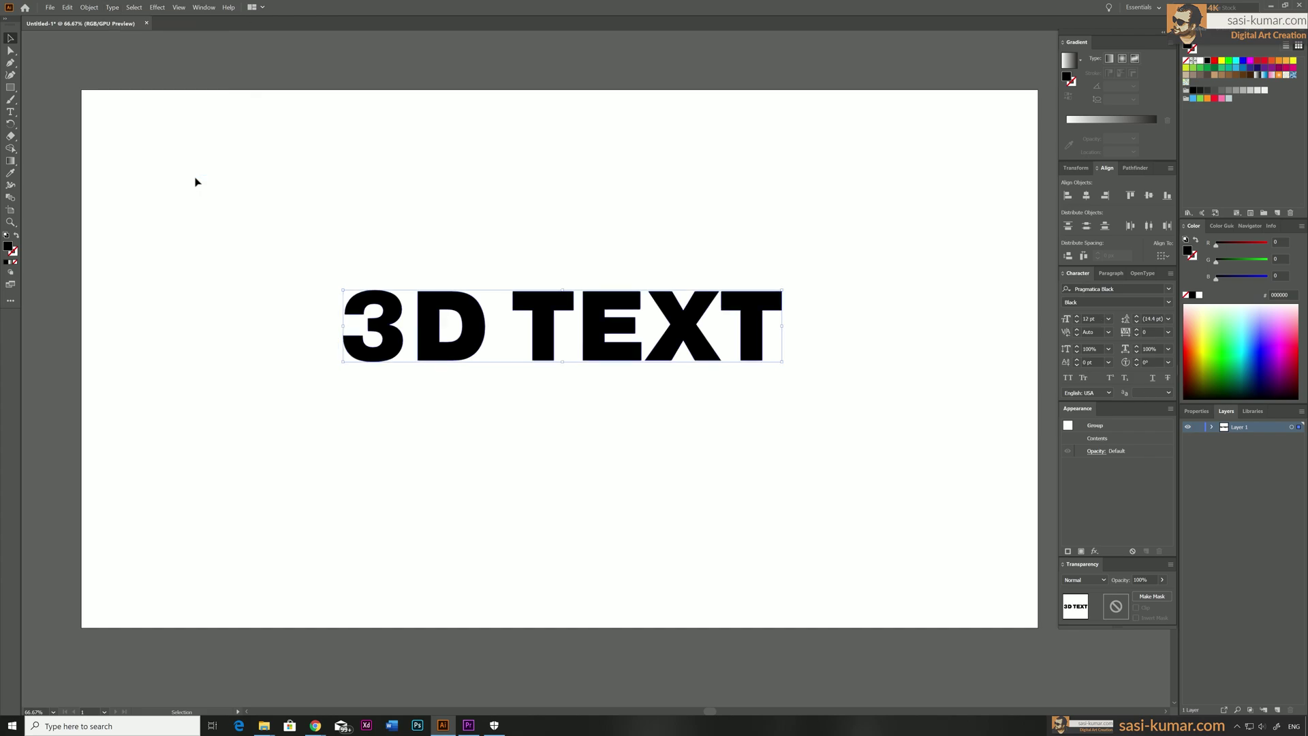
{"action": "left_click", "coordinate": [515, 223]}
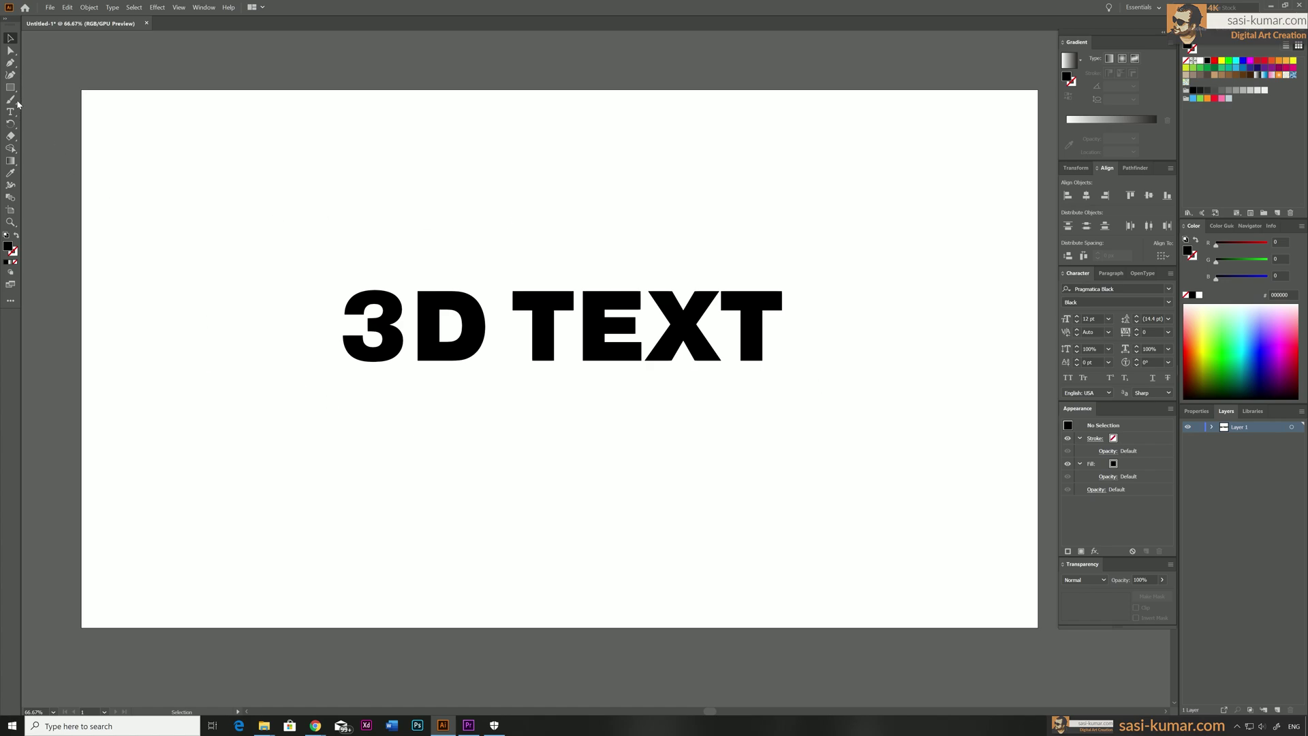
- Draw a straight horizontal line along the upper edge of the "3D TEXT" lettering, extending past both ends
{"action": "left_click_drag", "start_coordinate": [10, 87], "coordinate": [45, 90]}
{"action": "left_click_drag", "start_coordinate": [331, 293], "coordinate": [821, 291]}
{"action": "key", "text": "v"}
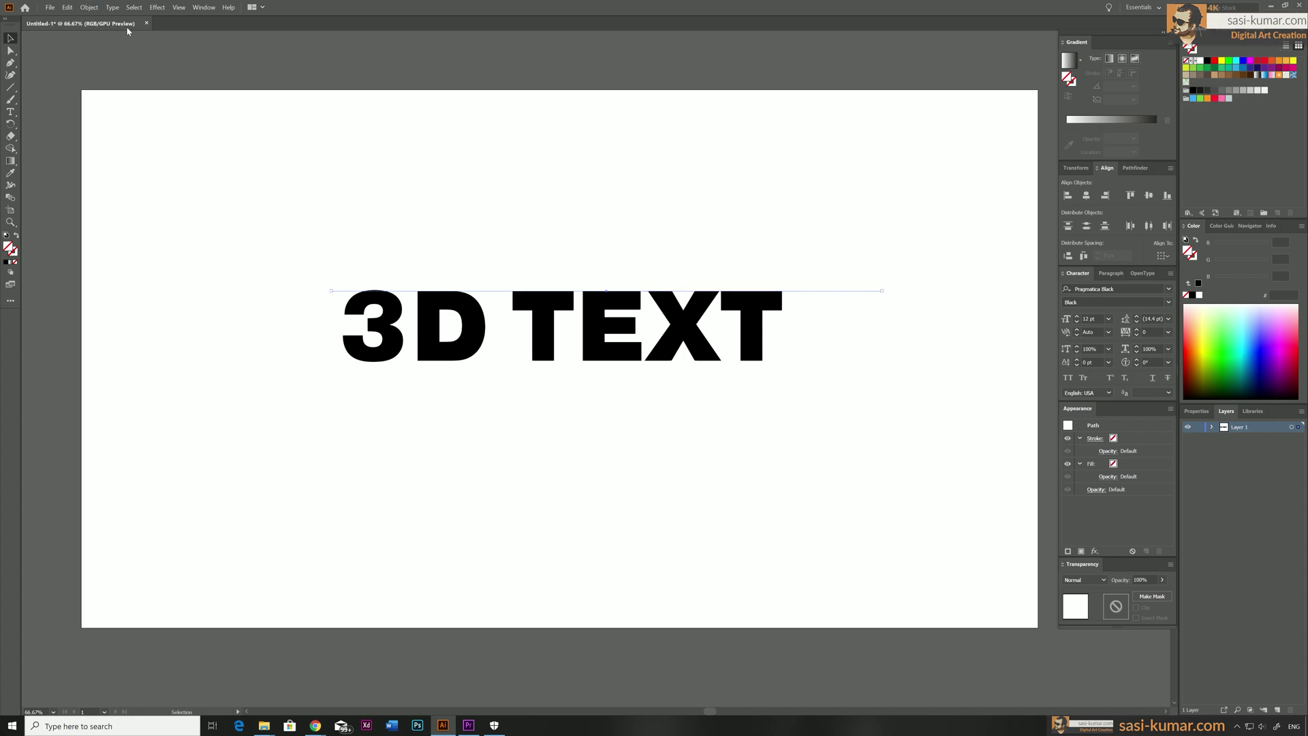
{"action": "left_click", "coordinate": [179, 8]}
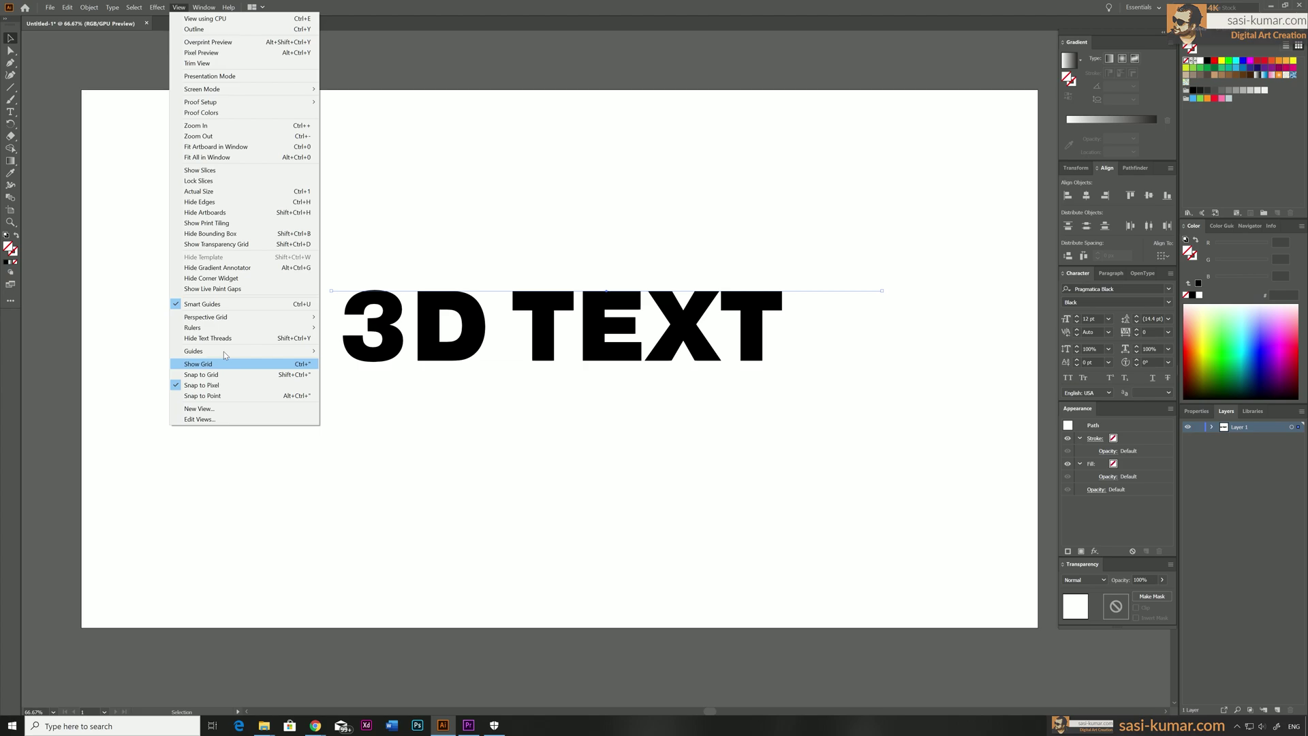
{"action": "left_click", "coordinate": [594, 239]}
{"action": "left_click", "coordinate": [501, 292]}
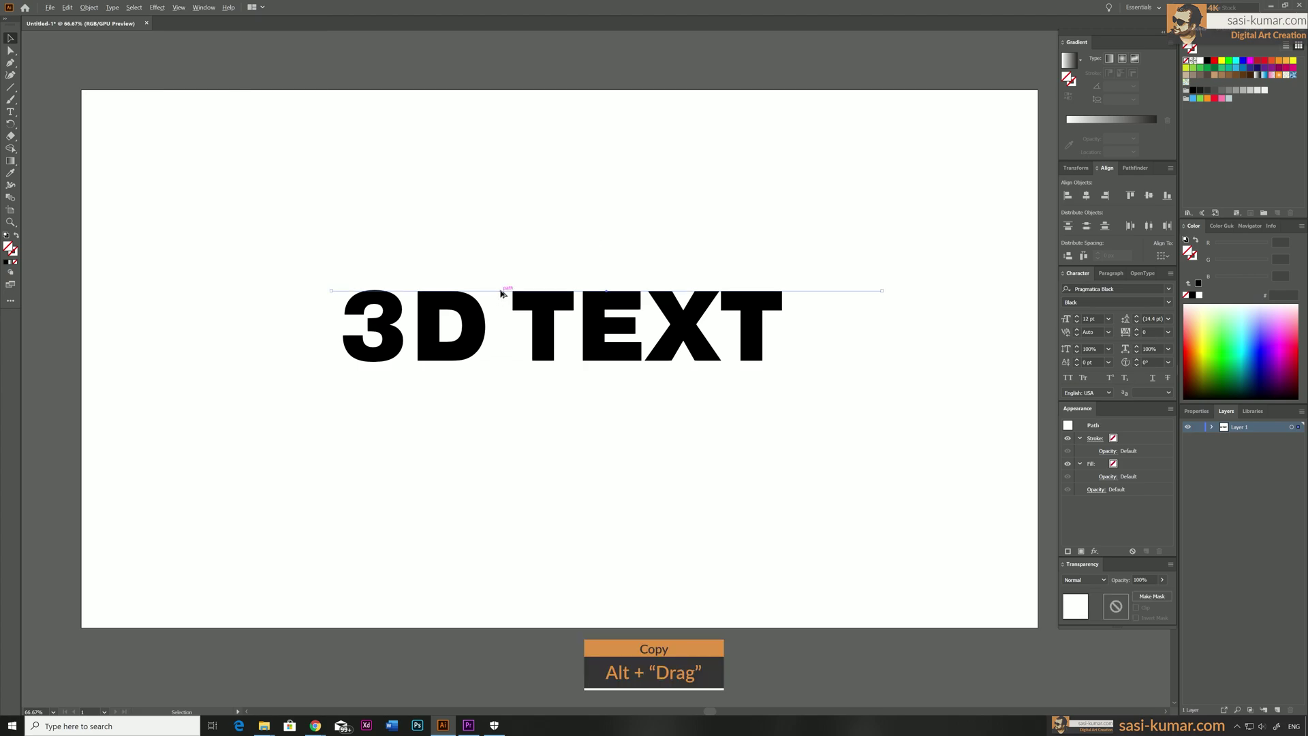
- Duplicate the line onto the lower edge of the lettering and give both lines a 1 pt black stroke
{"action": "left_click_drag", "start_coordinate": [501, 291], "coordinate": [484, 362], "text": "alt"}
{"action": "left_click", "coordinate": [513, 291], "text": "shift"}
{"action": "left_click", "coordinate": [546, 394]}
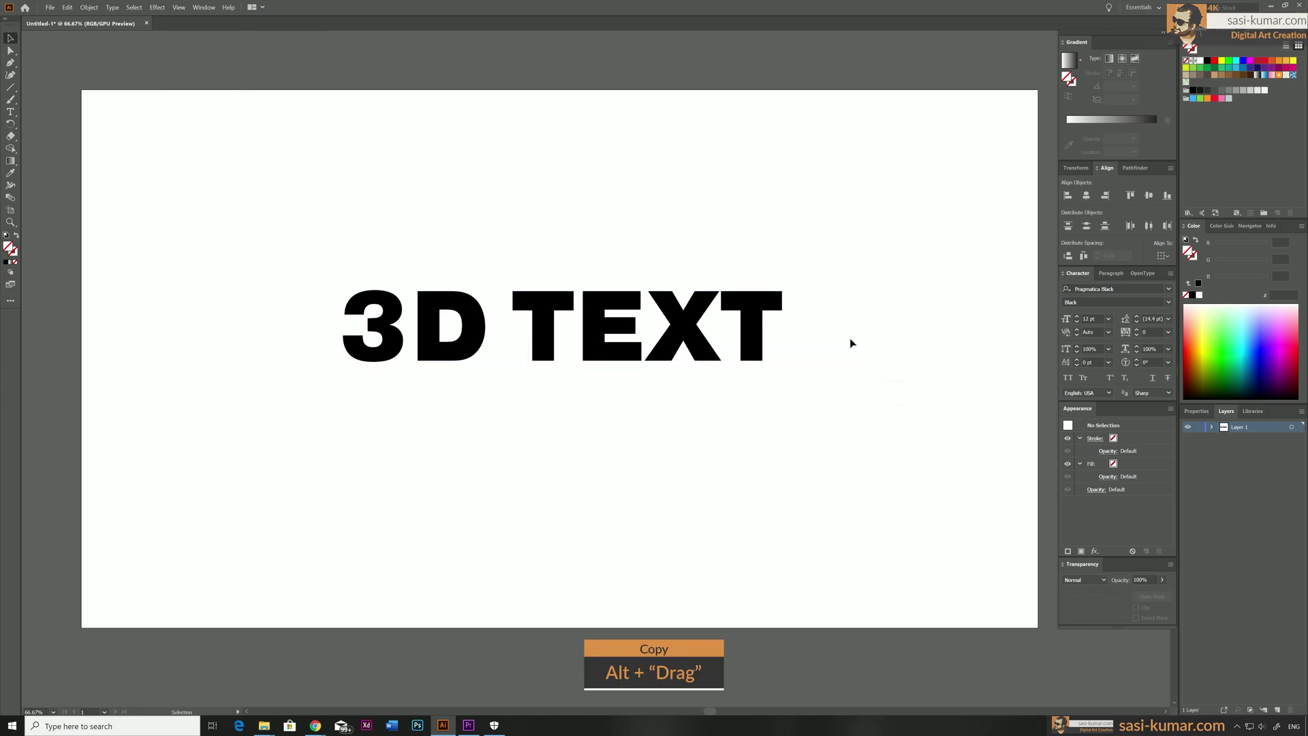
{"action": "left_click_drag", "start_coordinate": [850, 341], "coordinate": [792, 251]}
{"action": "key", "text": "ctrl+equal"}
{"action": "key", "text": "ctrl+equal"}
{"action": "left_click_drag", "start_coordinate": [883, 265], "coordinate": [303, 299]}
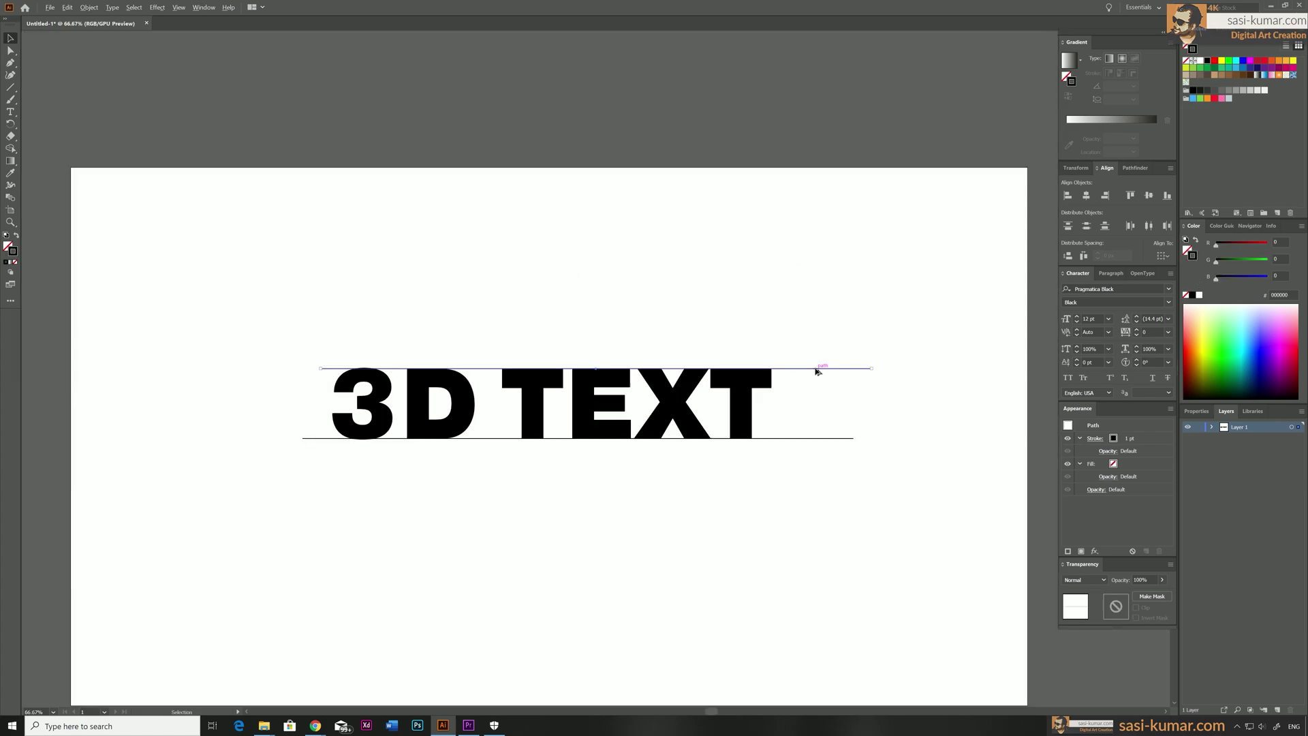
- Add three more copies of the line across the lettering, between the upper and lower lines
{"action": "left_click_drag", "start_coordinate": [816, 369], "coordinate": [794, 252], "text": "alt"}
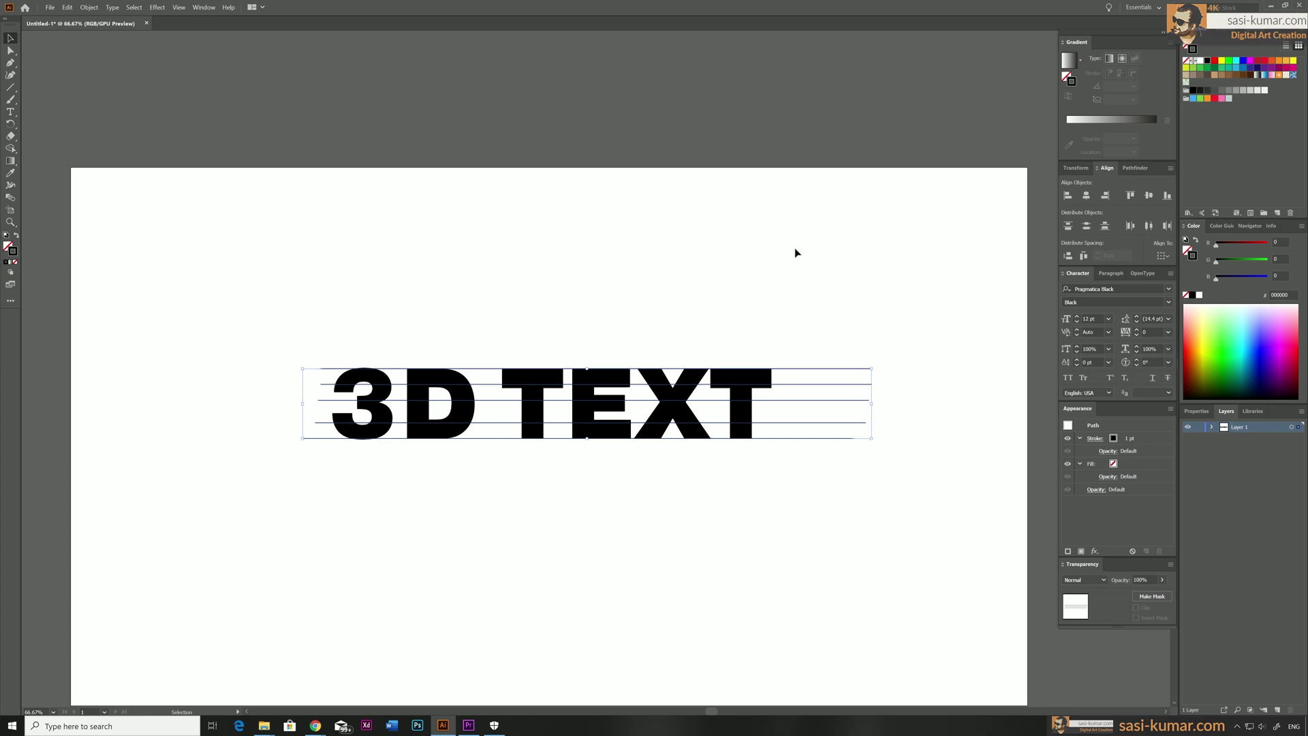
{"action": "left_click", "coordinate": [949, 536]}
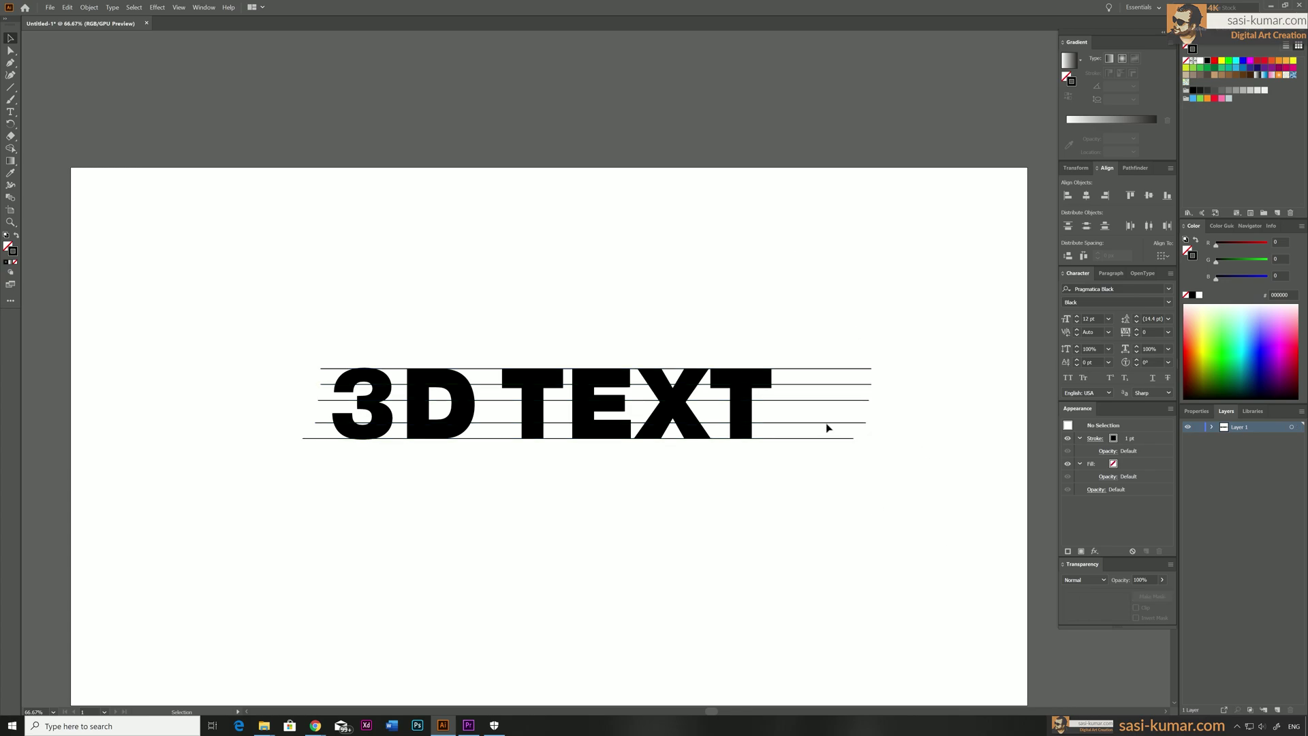
{"action": "left_click", "coordinate": [826, 423]}
{"action": "mouse_move", "coordinate": [827, 423]}
{"action": "left_mouse_down"}
{"action": "mouse_move", "coordinate": [823, 435]}
{"action": "mouse_move", "coordinate": [832, 428]}
{"action": "left_mouse_up"}
- Align all five lines to a common horizontal centre and distribute them evenly in height
{"action": "left_click_drag", "start_coordinate": [841, 487], "coordinate": [822, 259]}
{"action": "left_click", "coordinate": [1086, 195]}
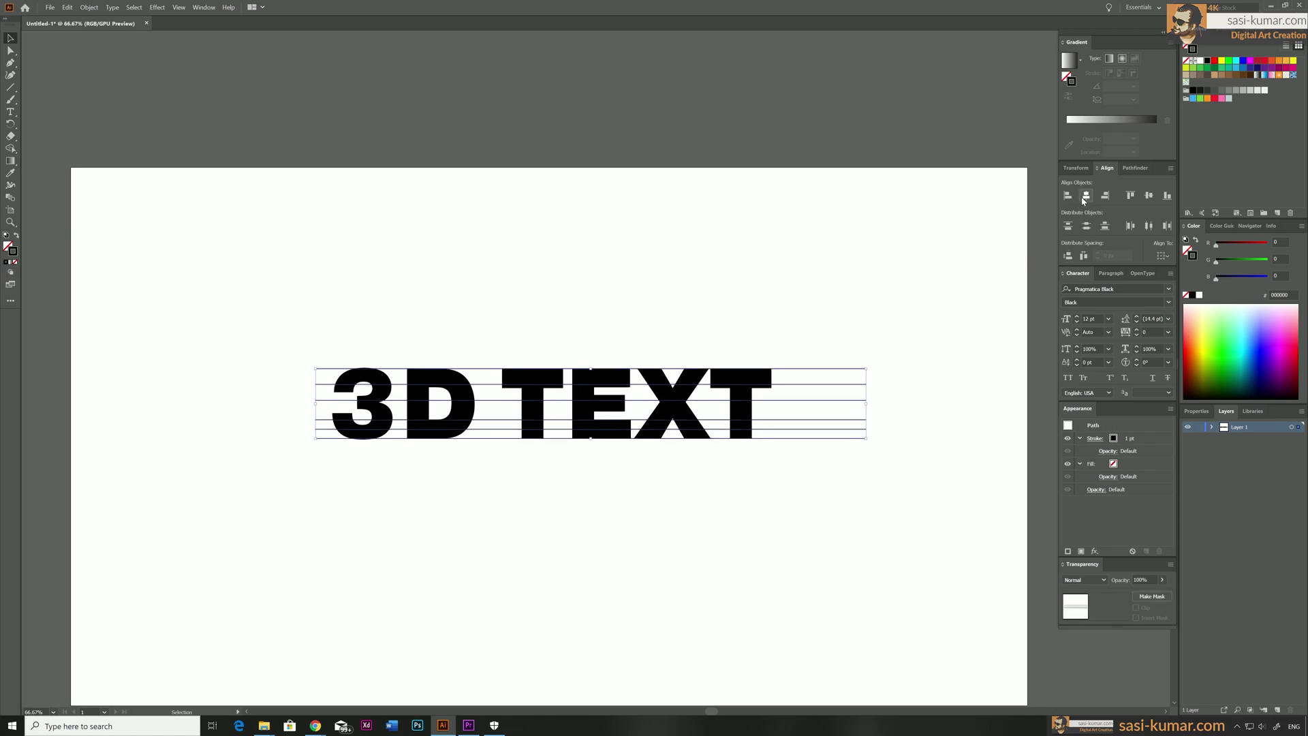
{"action": "left_click", "coordinate": [1086, 228]}
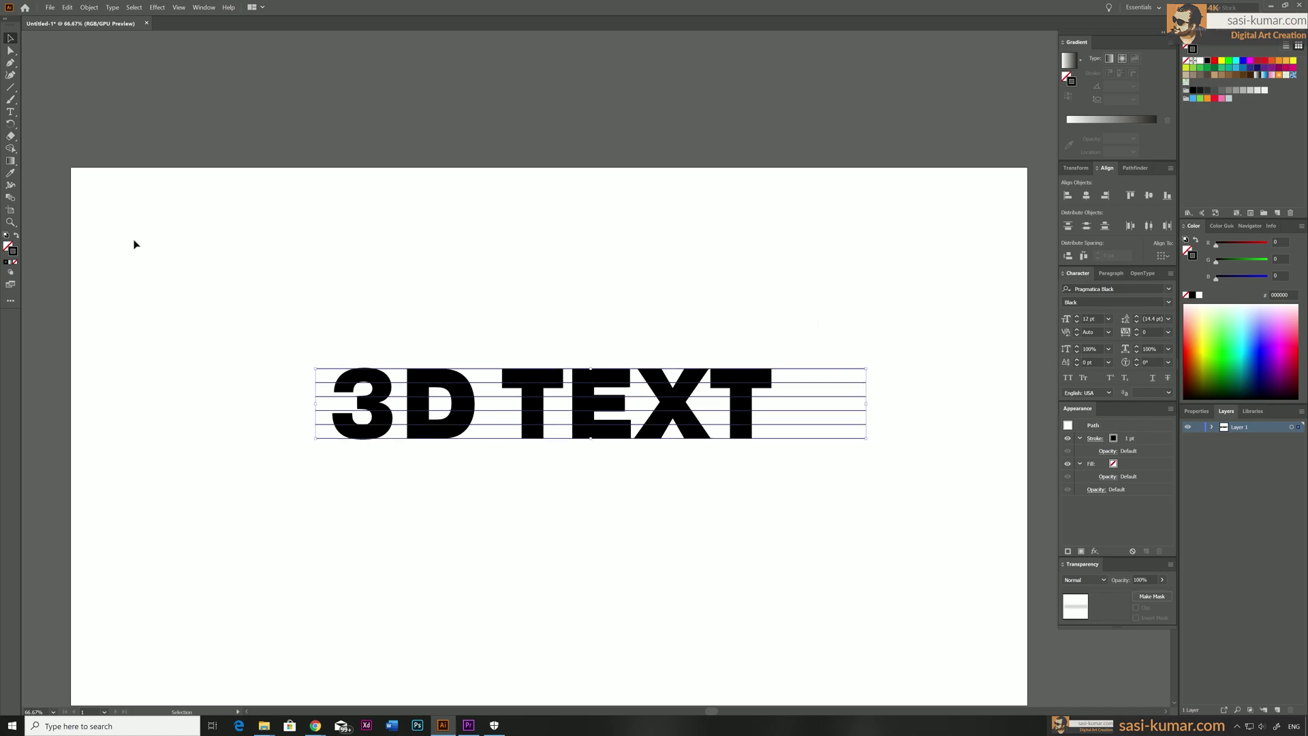
- Remove the stroke from the five lines and divide the lettering along them with the Divide pathfinder
{"action": "left_click", "coordinate": [16, 263]}
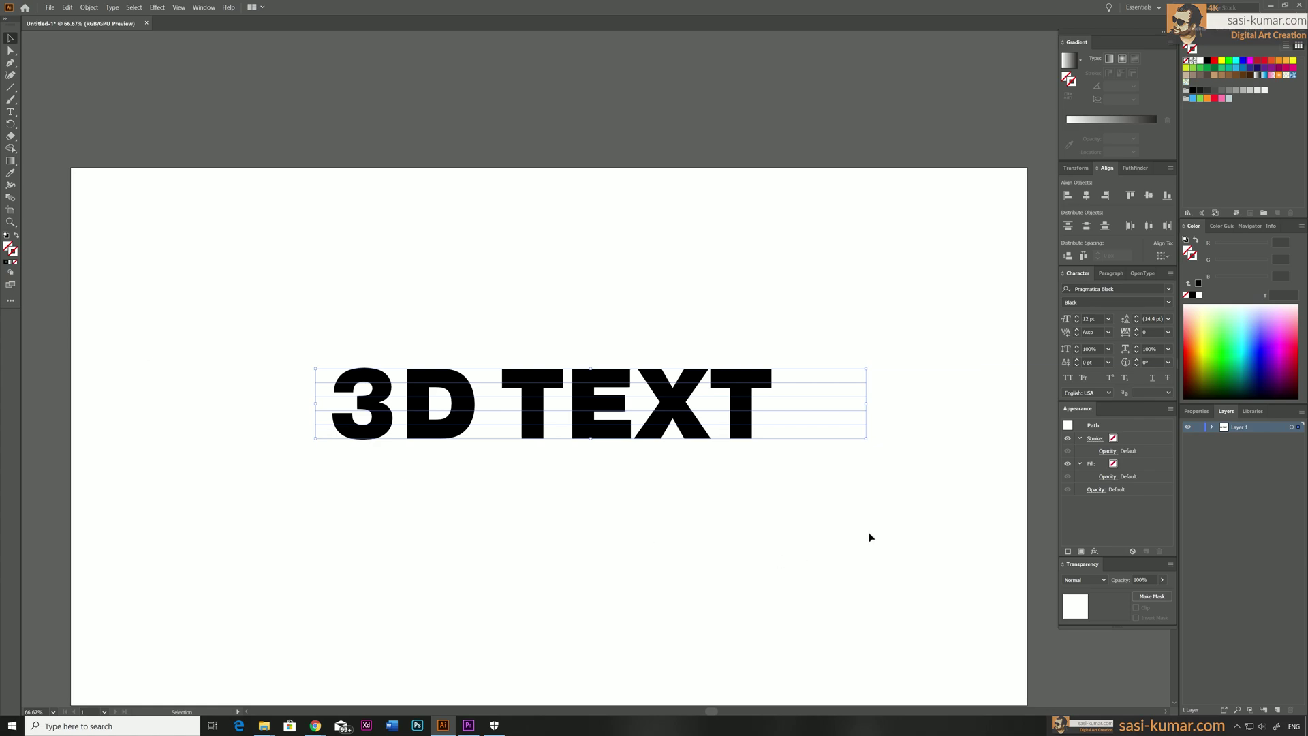
{"action": "key", "text": "ctrl+a"}
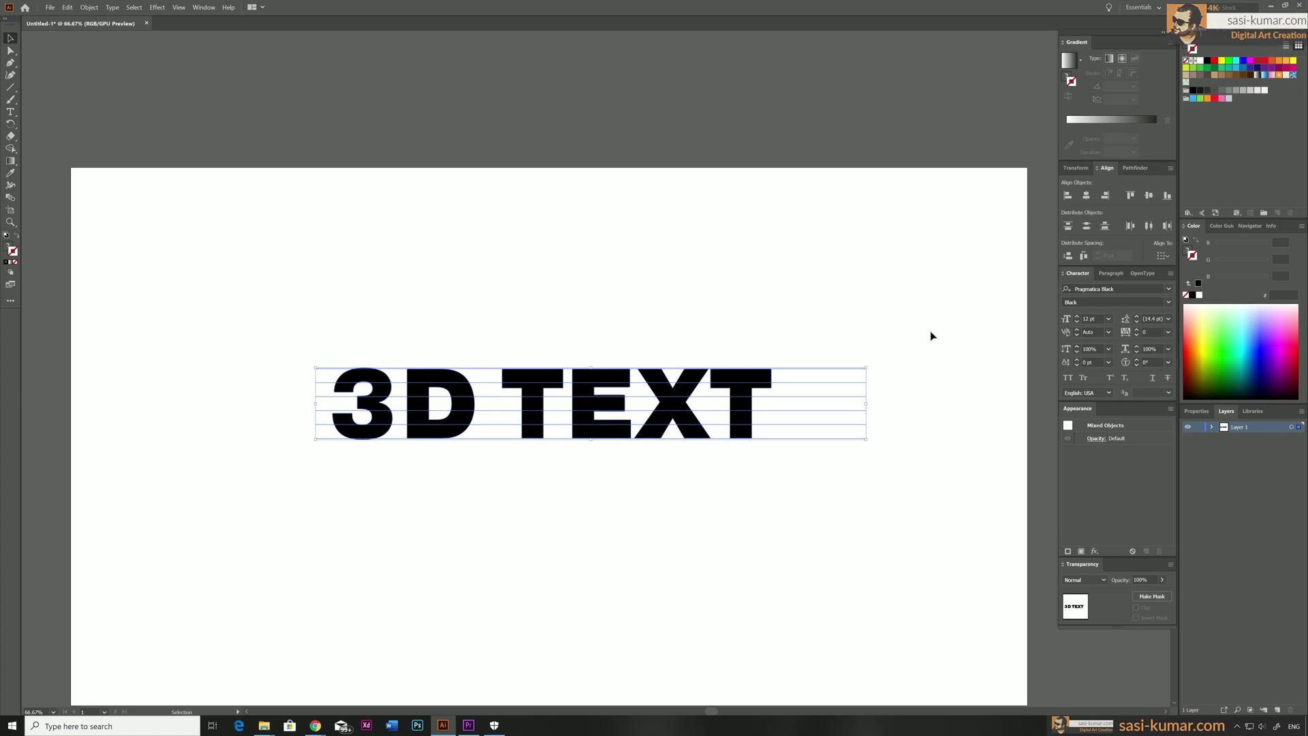
{"action": "left_click", "coordinate": [1134, 169]}
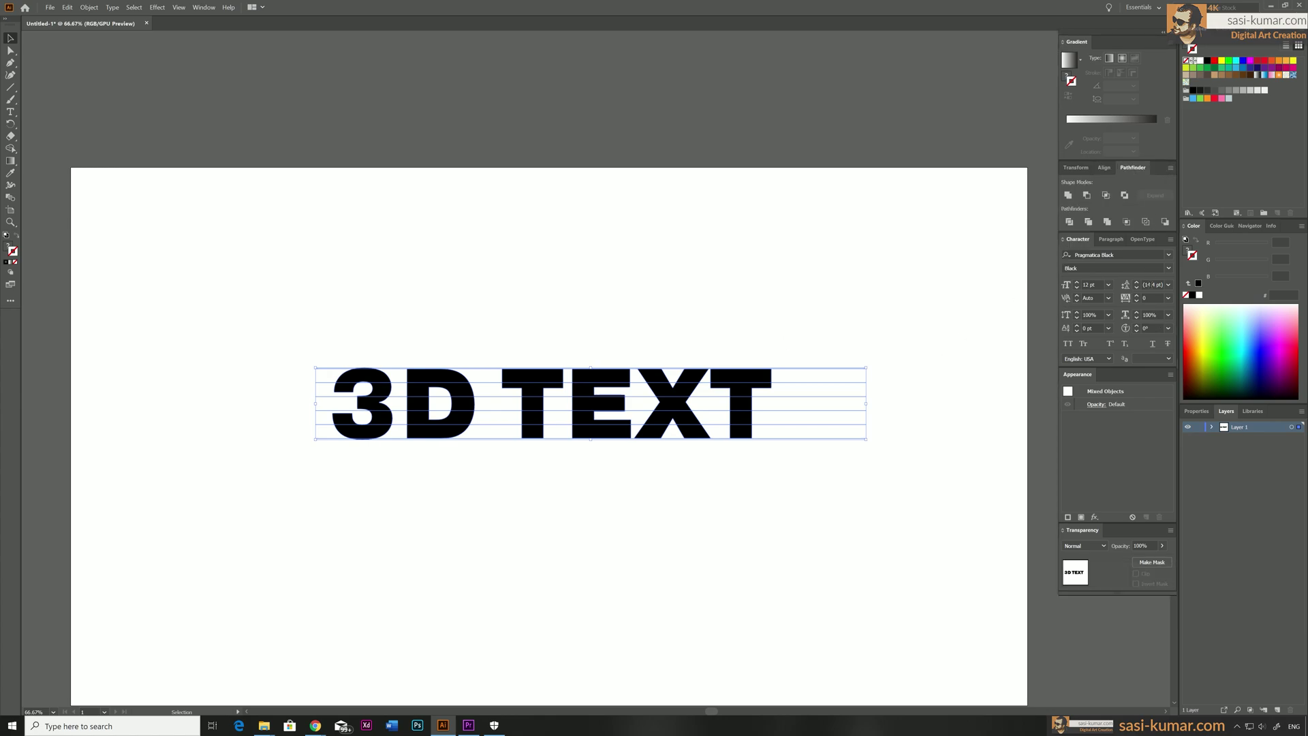
{"action": "left_click", "coordinate": [461, 280]}
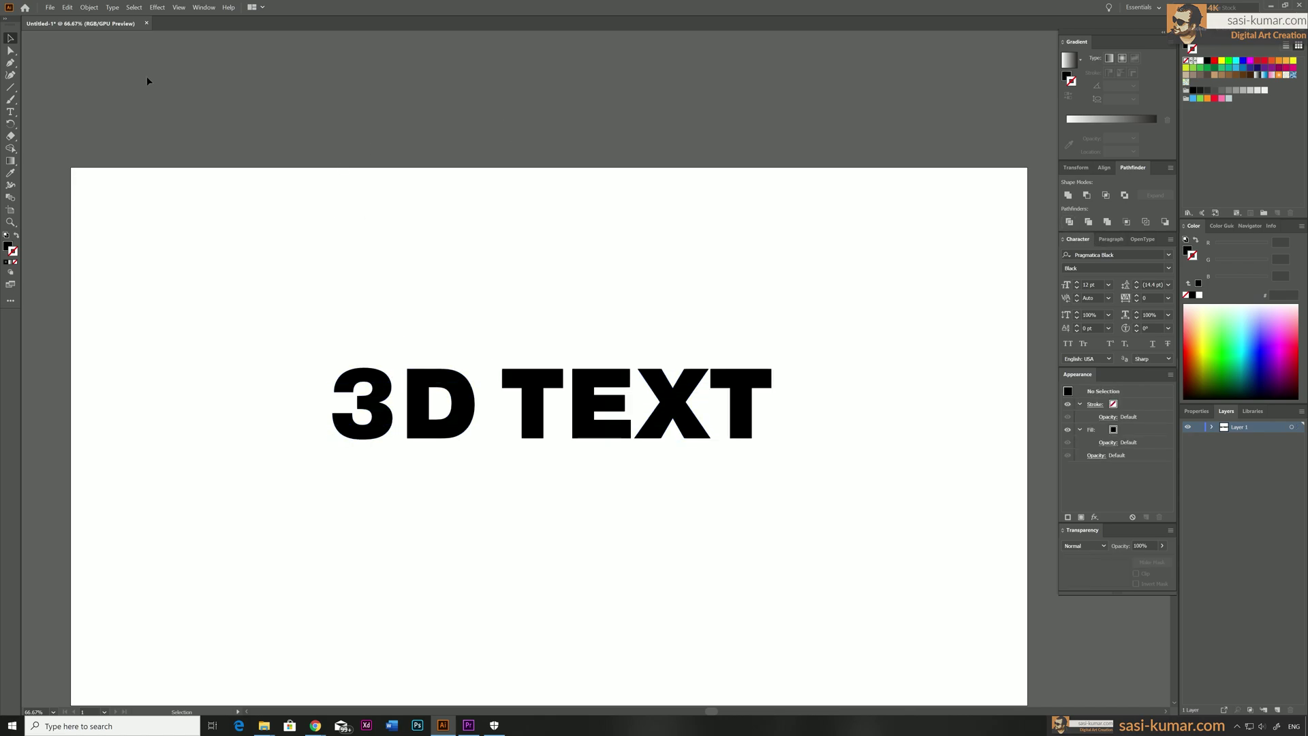
{"action": "left_click", "coordinate": [386, 405]}
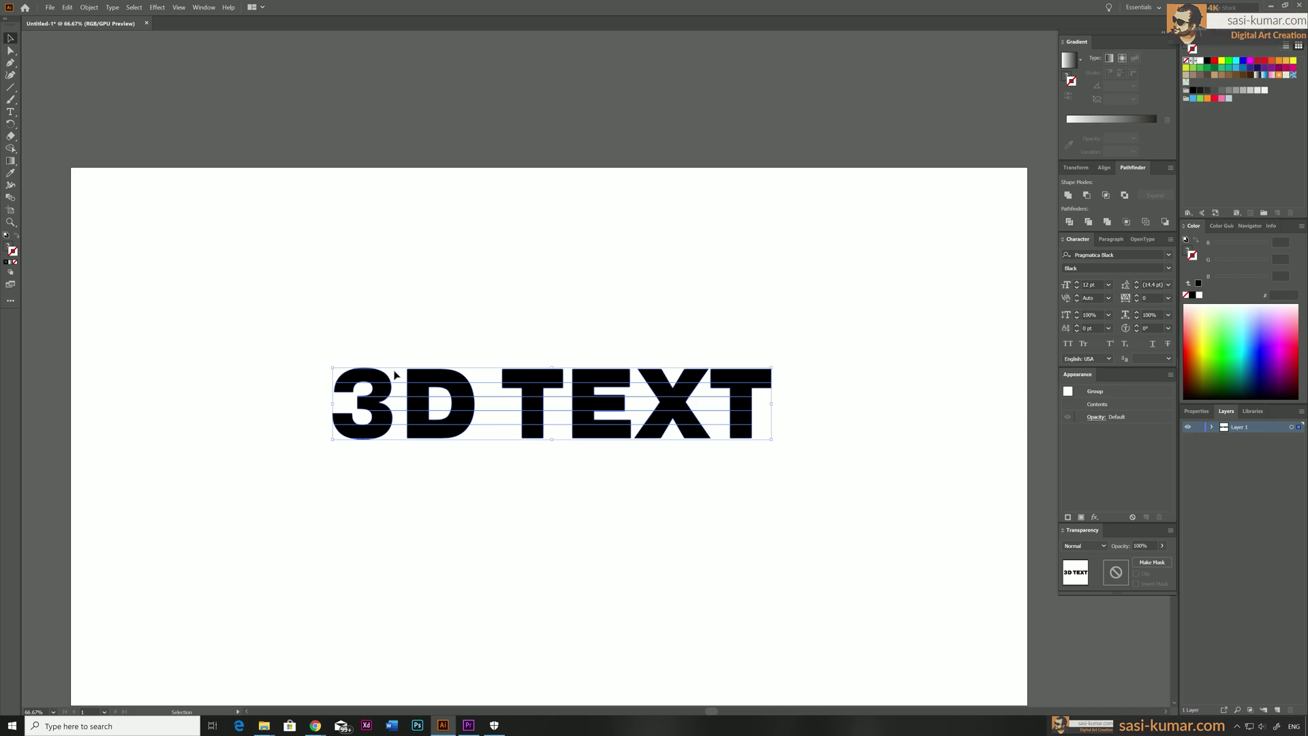
{"action": "left_click_drag", "start_coordinate": [376, 377], "coordinate": [379, 370]}
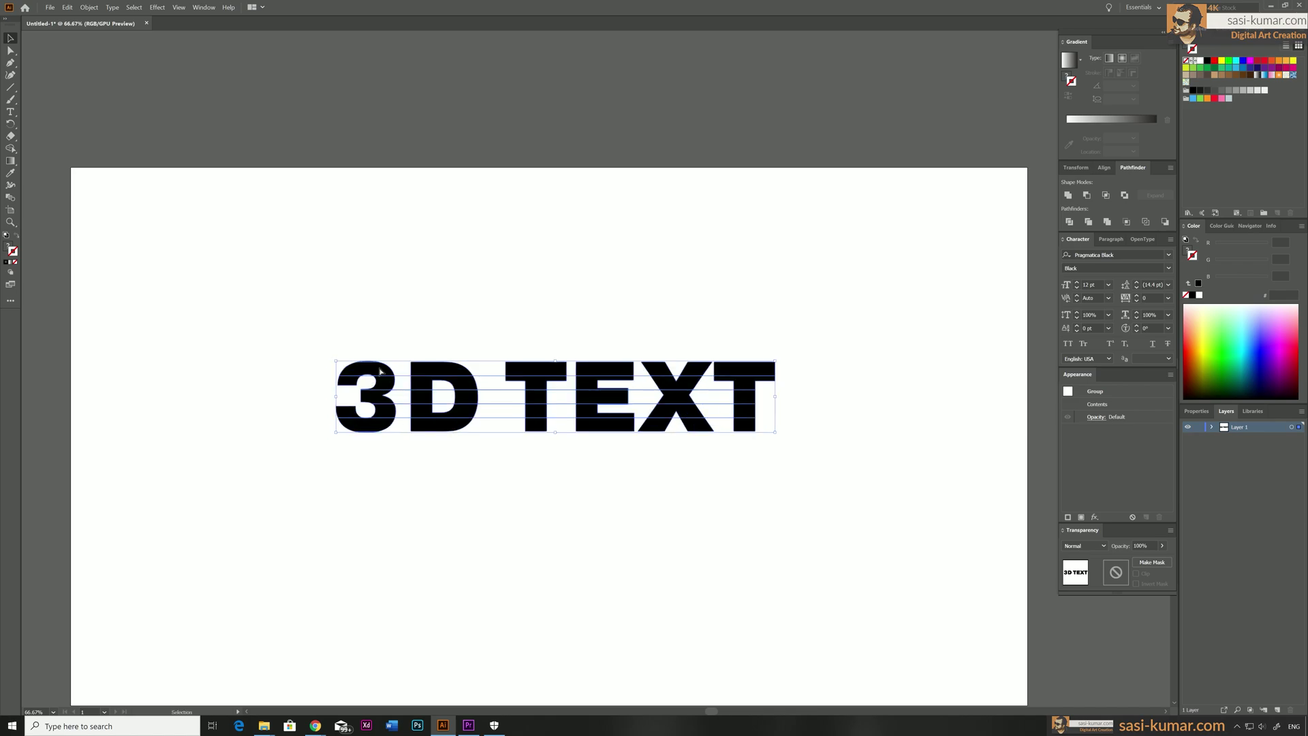
{"action": "key", "text": "ctrl+z"}
- Isolate the divided group, select every black piece by matching fill color and cut those pieces out
{"action": "double_click", "coordinate": [381, 374]}
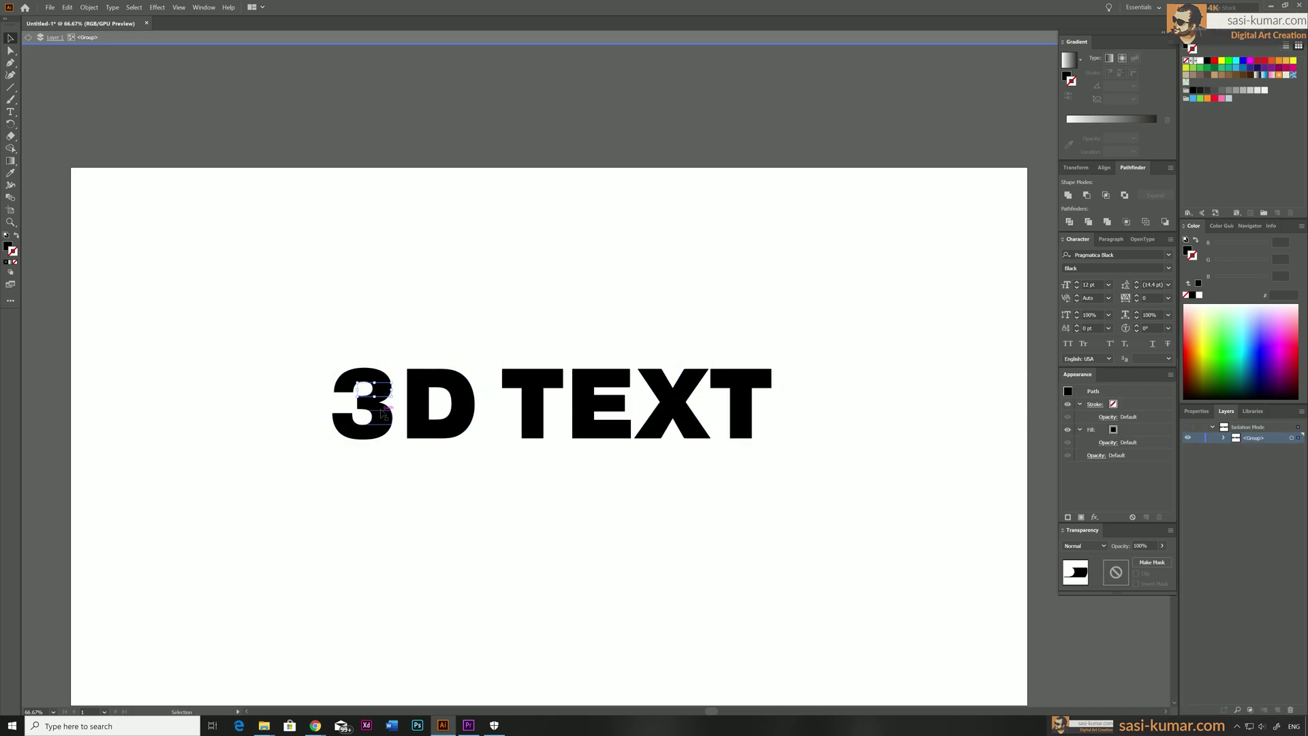
{"action": "left_click", "coordinate": [385, 430]}
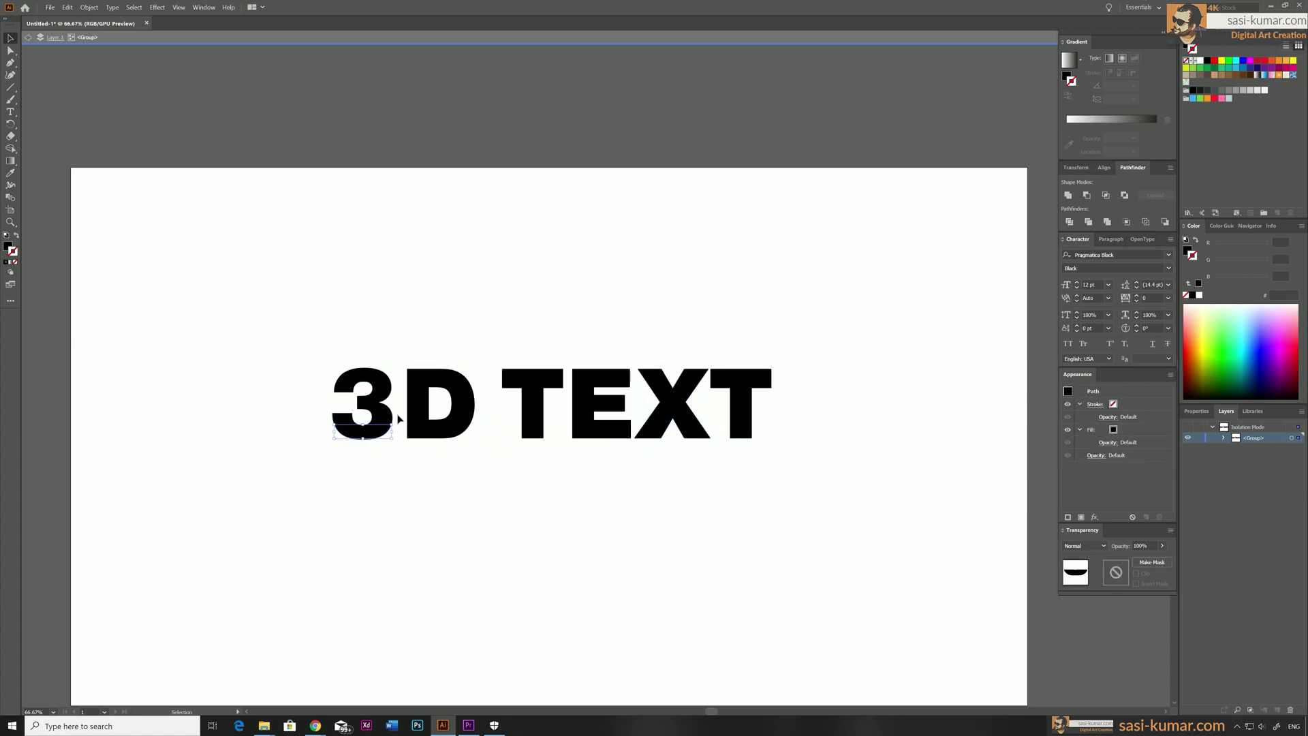
{"action": "left_click", "coordinate": [376, 375]}
{"action": "left_click", "coordinate": [139, 12]}
{"action": "mouse_move", "coordinate": [165, 99]}
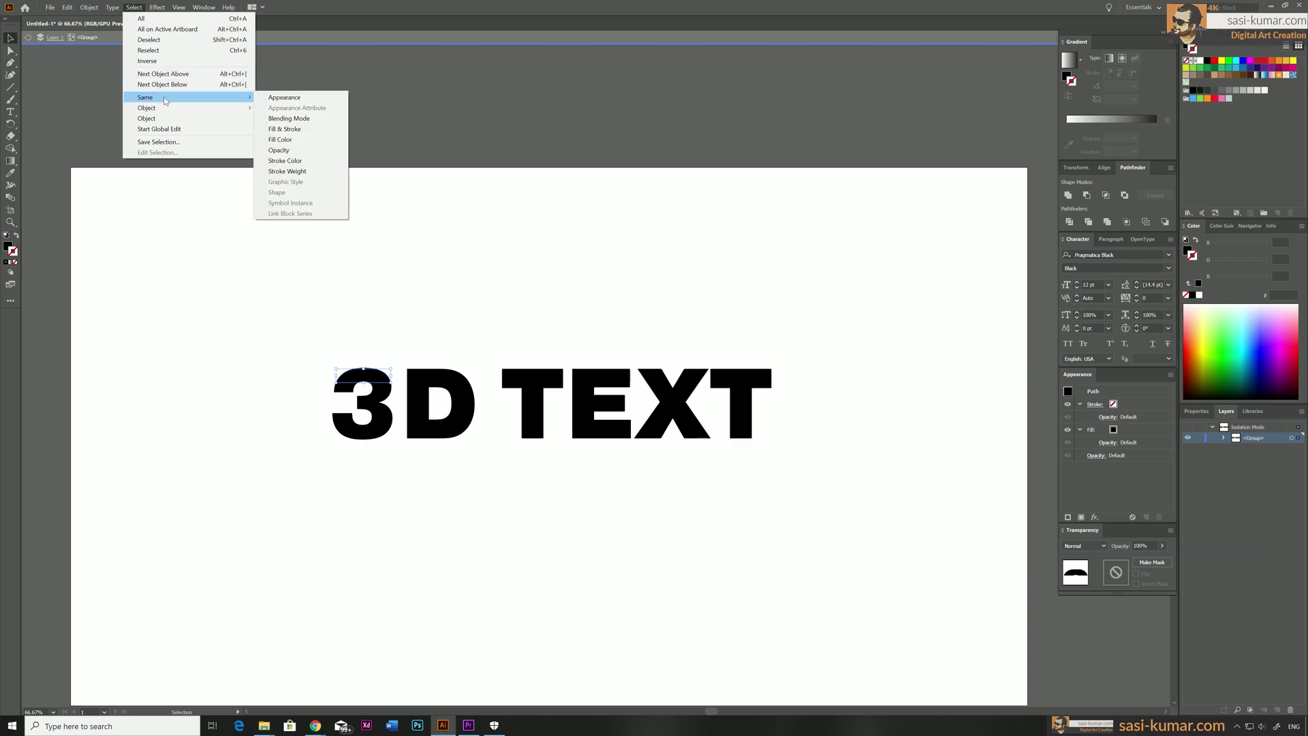
{"action": "left_click", "coordinate": [316, 143]}
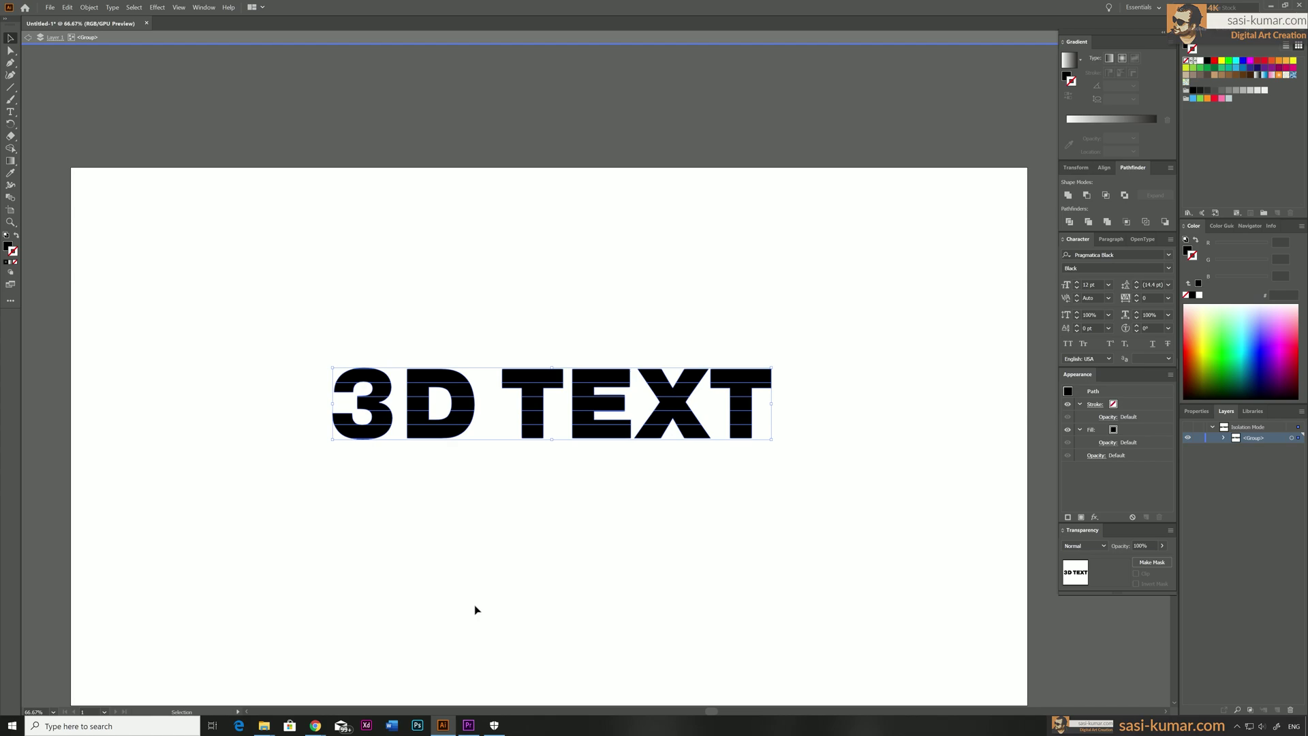
{"action": "key", "text": "Delete"}
- Delete the leftover unfilled shapes and paste the black letter pieces back in place, ungrouped
{"action": "key", "text": "ctrl+a"}
{"action": "key", "text": "Delete"}
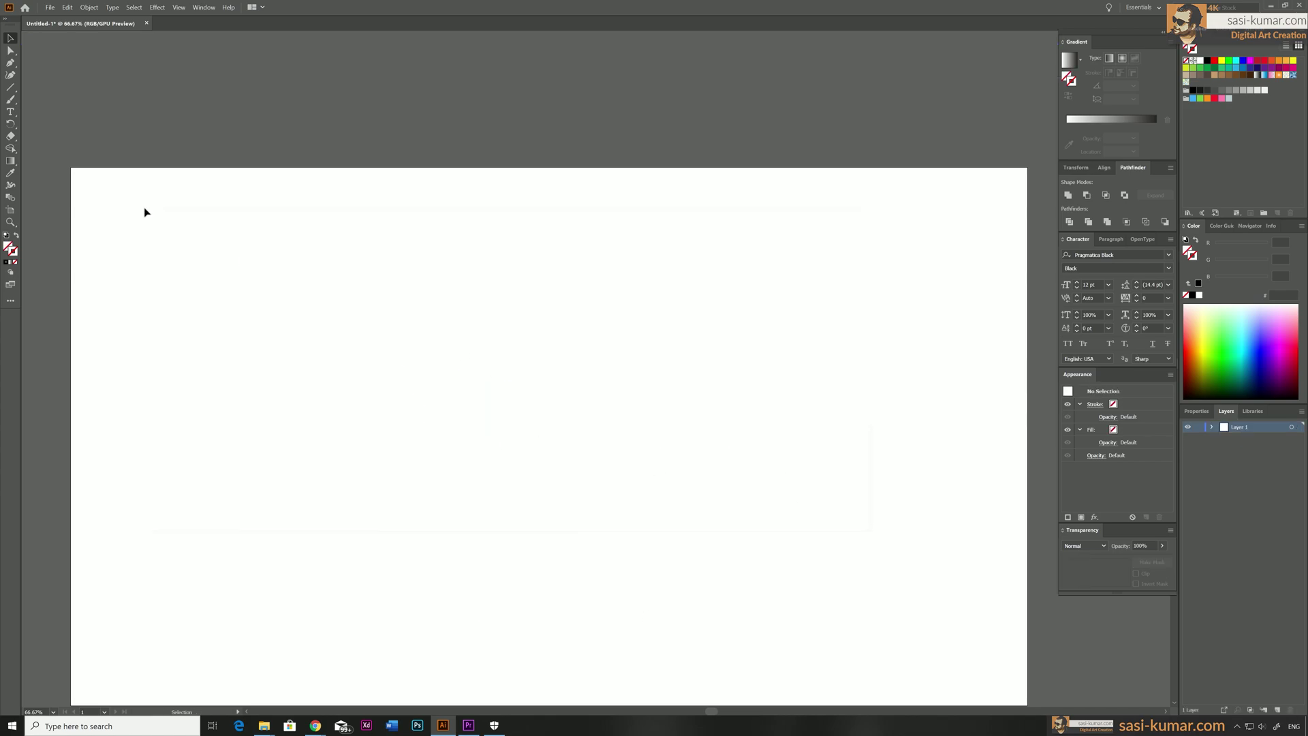
{"action": "key", "text": "ctrl+z"}
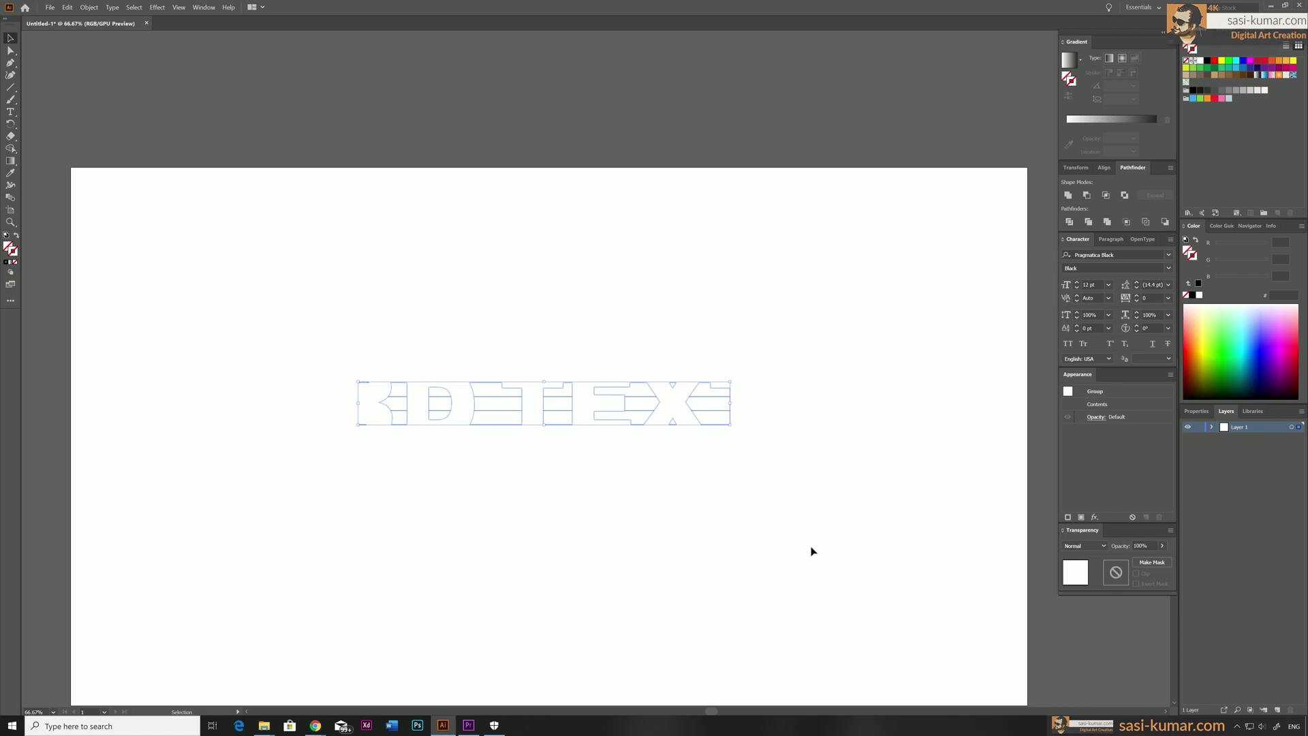
{"action": "key", "text": "Delete"}
{"action": "key", "text": "shift+ctrl+v"}
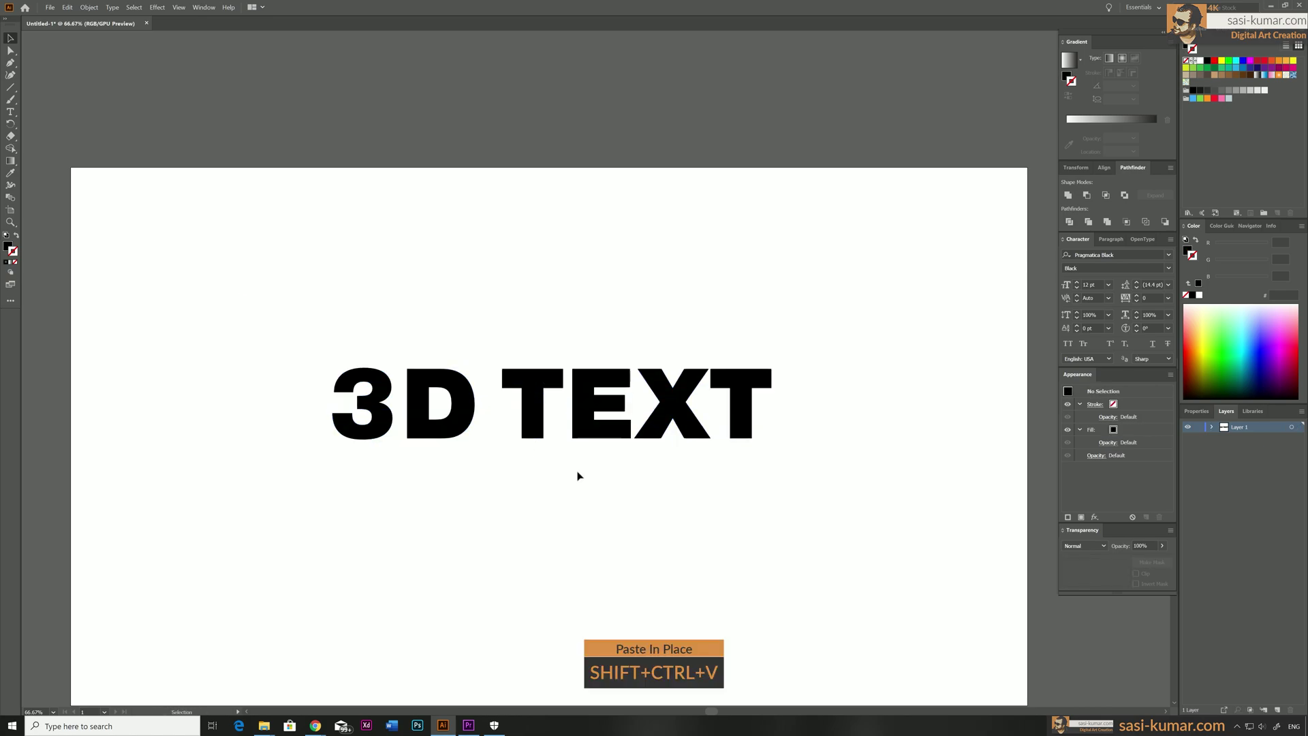
- Fill the topmost band across all the letters with yellow-green and no stroke
{"action": "left_click", "coordinate": [363, 372]}
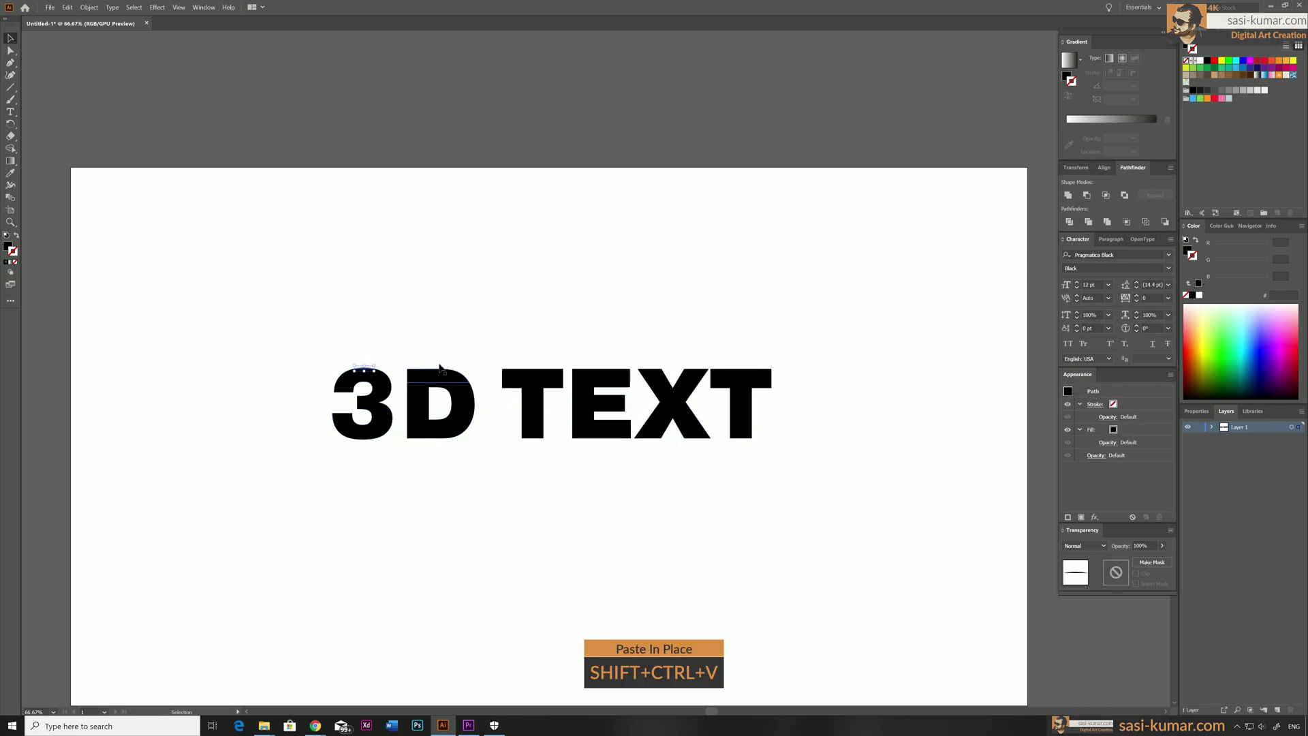
{"action": "left_click", "coordinate": [310, 349]}
{"action": "left_click_drag", "start_coordinate": [310, 348], "coordinate": [849, 368]}
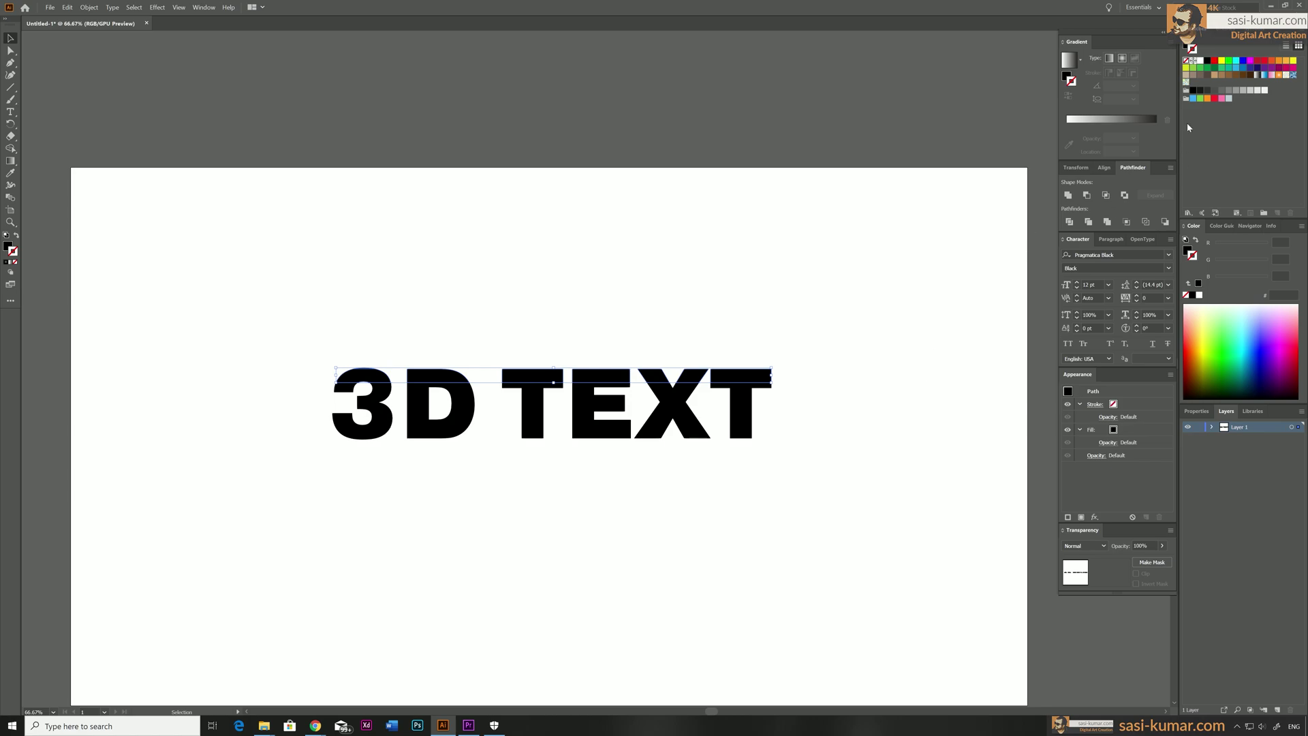
{"action": "left_click", "coordinate": [1186, 69]}
{"action": "left_click", "coordinate": [16, 235]}
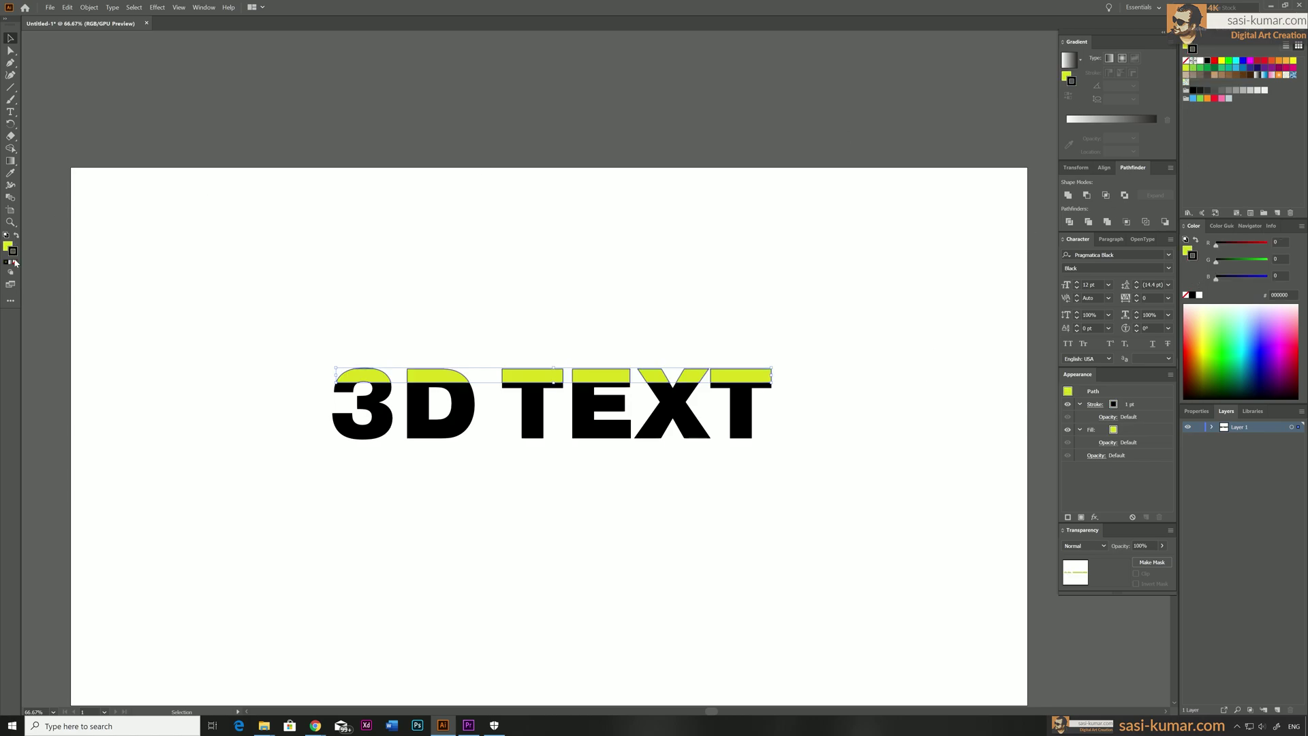
{"action": "left_click", "coordinate": [15, 262]}
{"action": "left_click", "coordinate": [444, 294]}
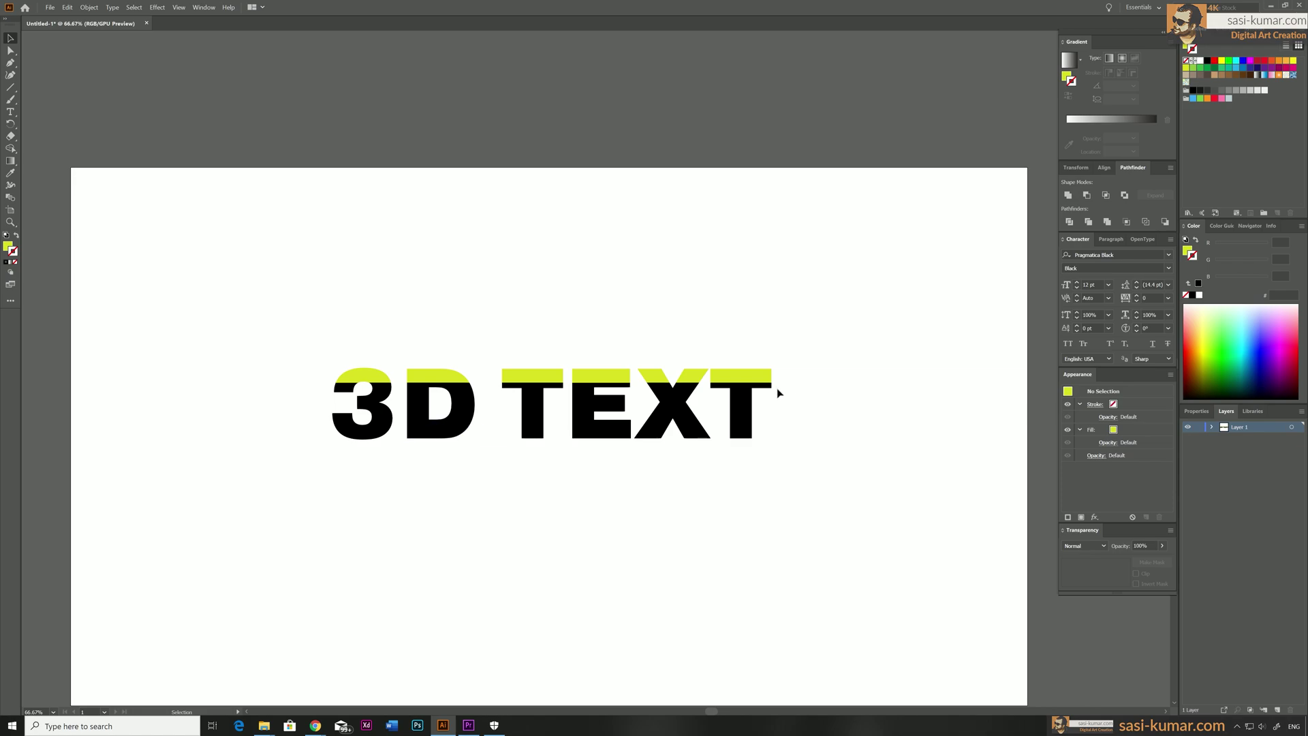
- Fill the second band of the letters with light green (R 140, G 198, B 63) and no stroke
{"action": "left_click", "coordinate": [328, 390]}
{"action": "left_click", "coordinate": [1196, 68]}
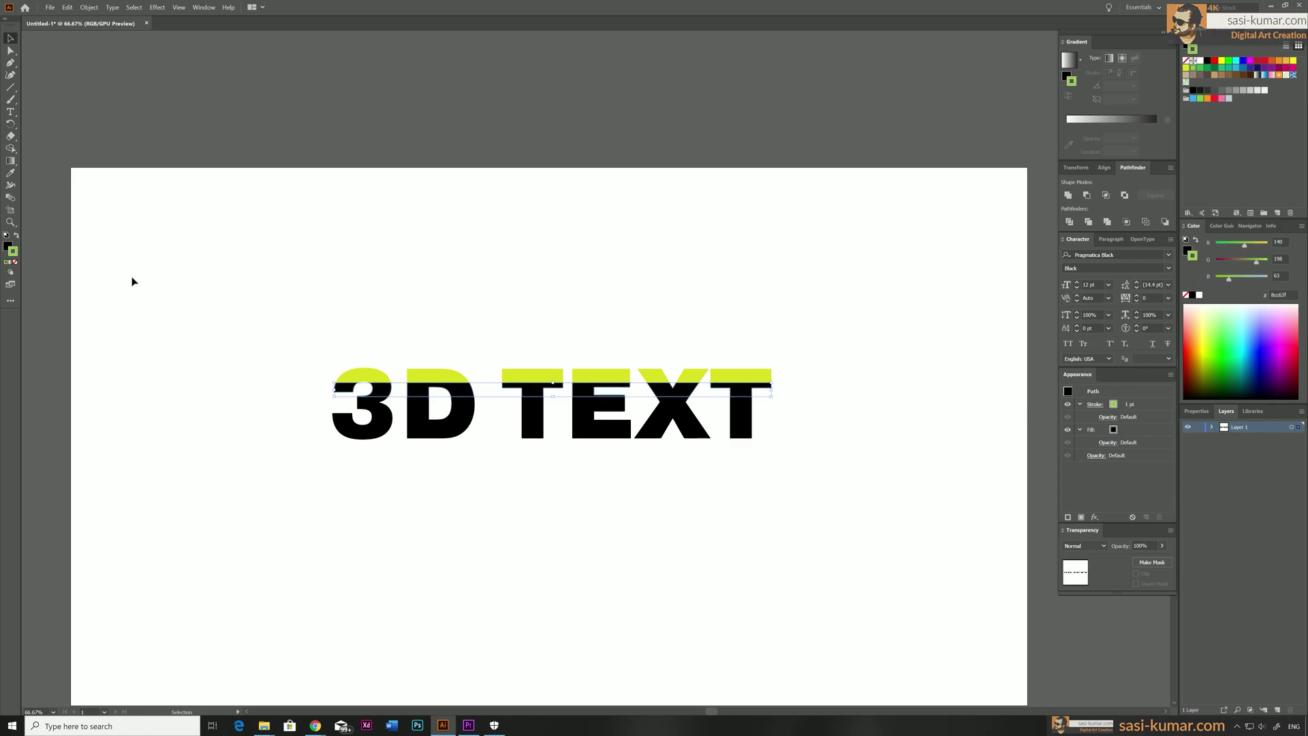
{"action": "left_click", "coordinate": [16, 236]}
{"action": "left_click", "coordinate": [808, 425]}
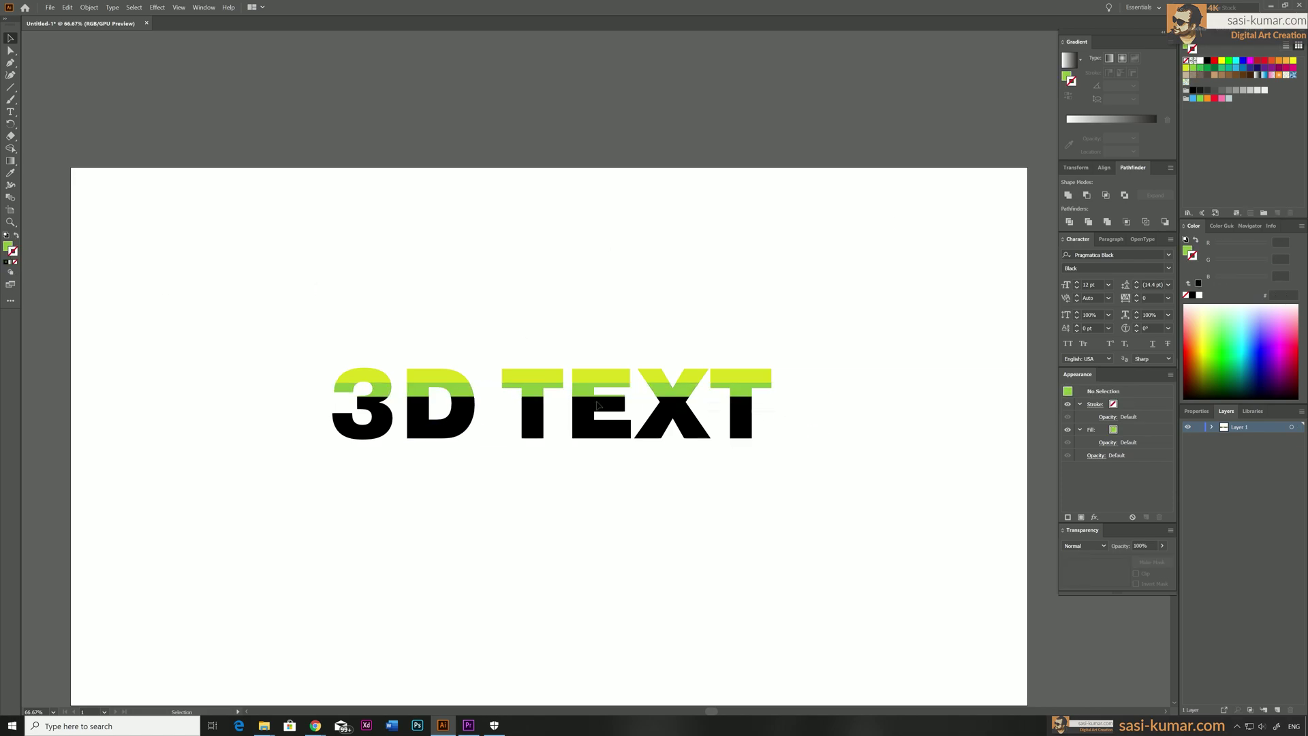
- Fill the third band of the letters with a medium green swatch
{"action": "left_click", "coordinate": [342, 402]}
{"action": "left_click", "coordinate": [788, 395]}
{"action": "left_click", "coordinate": [357, 404]}
{"action": "left_click", "coordinate": [8, 246]}
{"action": "left_click", "coordinate": [1201, 67]}
{"action": "left_click", "coordinate": [777, 439]}
- Fill the fourth band with a darker green and the lowest band with dark green R=0 G=104 B=55
{"action": "left_click", "coordinate": [739, 417]}
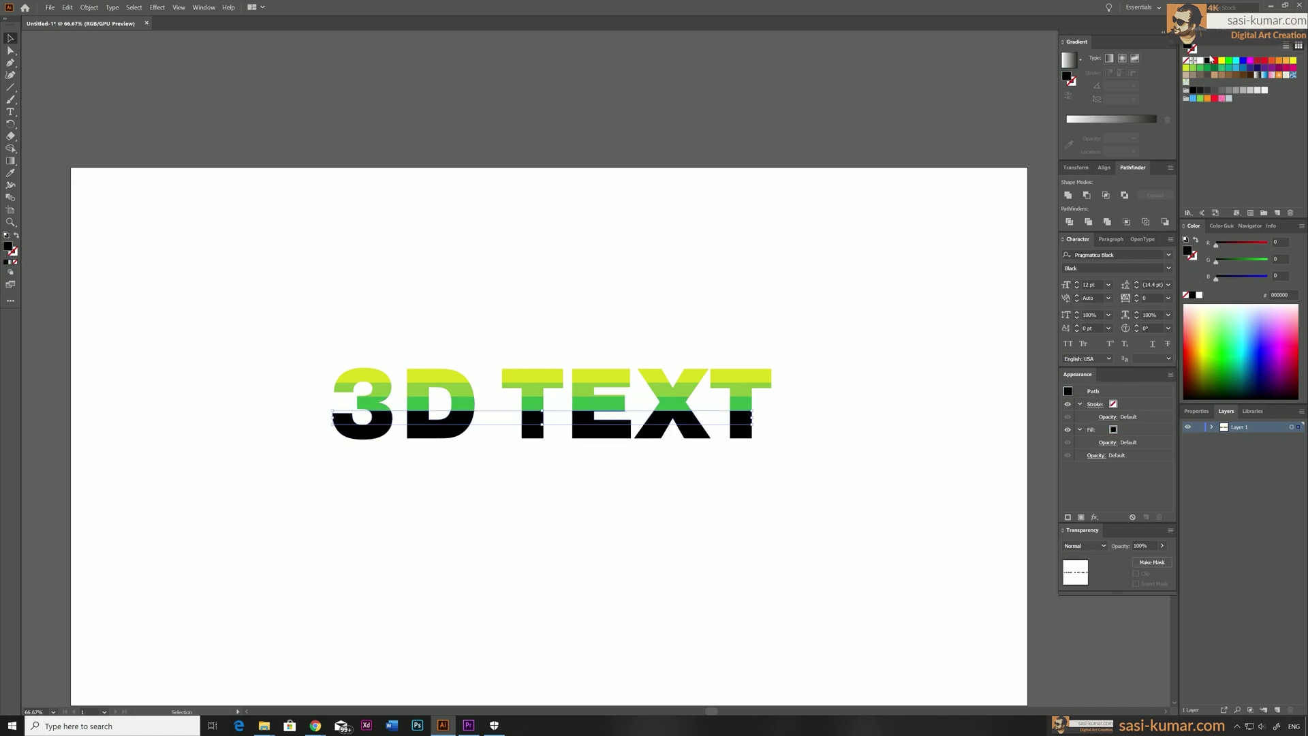
{"action": "left_click", "coordinate": [1208, 68]}
{"action": "left_click_drag", "start_coordinate": [845, 430], "coordinate": [322, 442]}
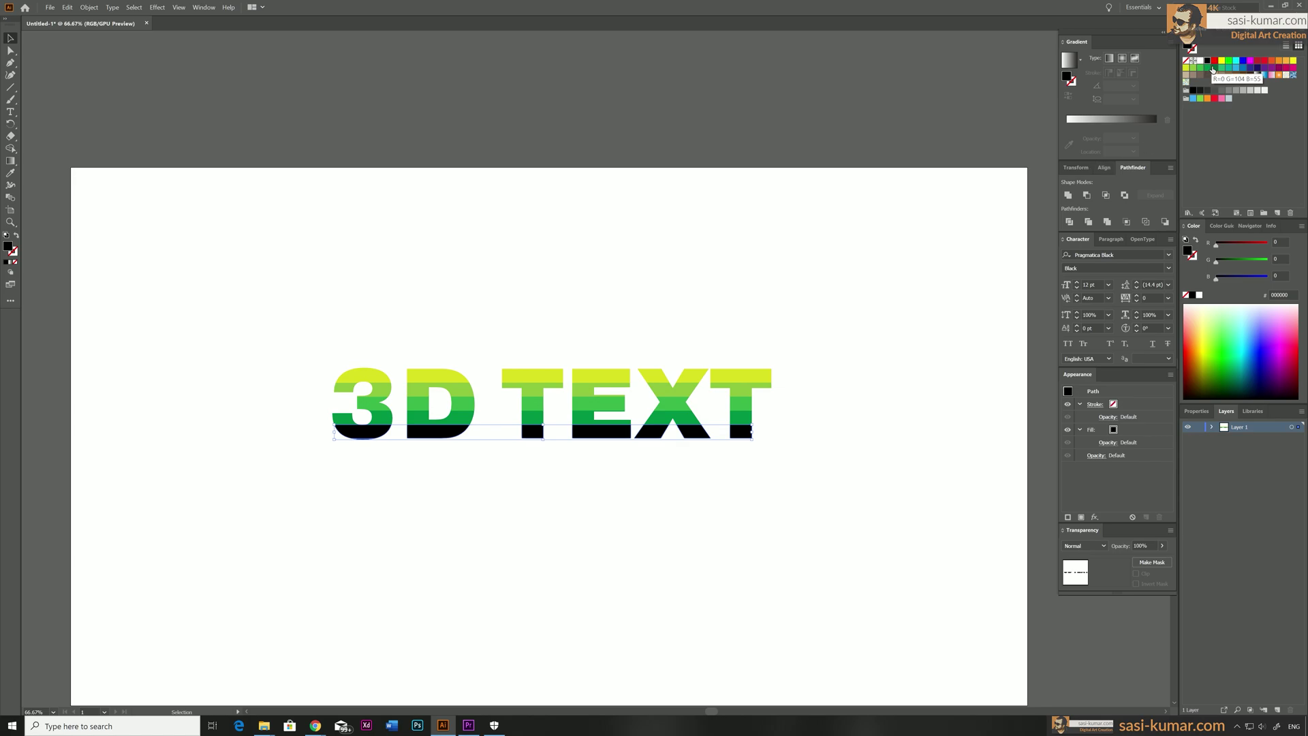
{"action": "left_click", "coordinate": [1215, 67]}
{"action": "left_click", "coordinate": [770, 479]}
{"action": "left_click_drag", "start_coordinate": [644, 551], "coordinate": [696, 386]}
{"action": "left_click_drag", "start_coordinate": [600, 334], "coordinate": [607, 405]}
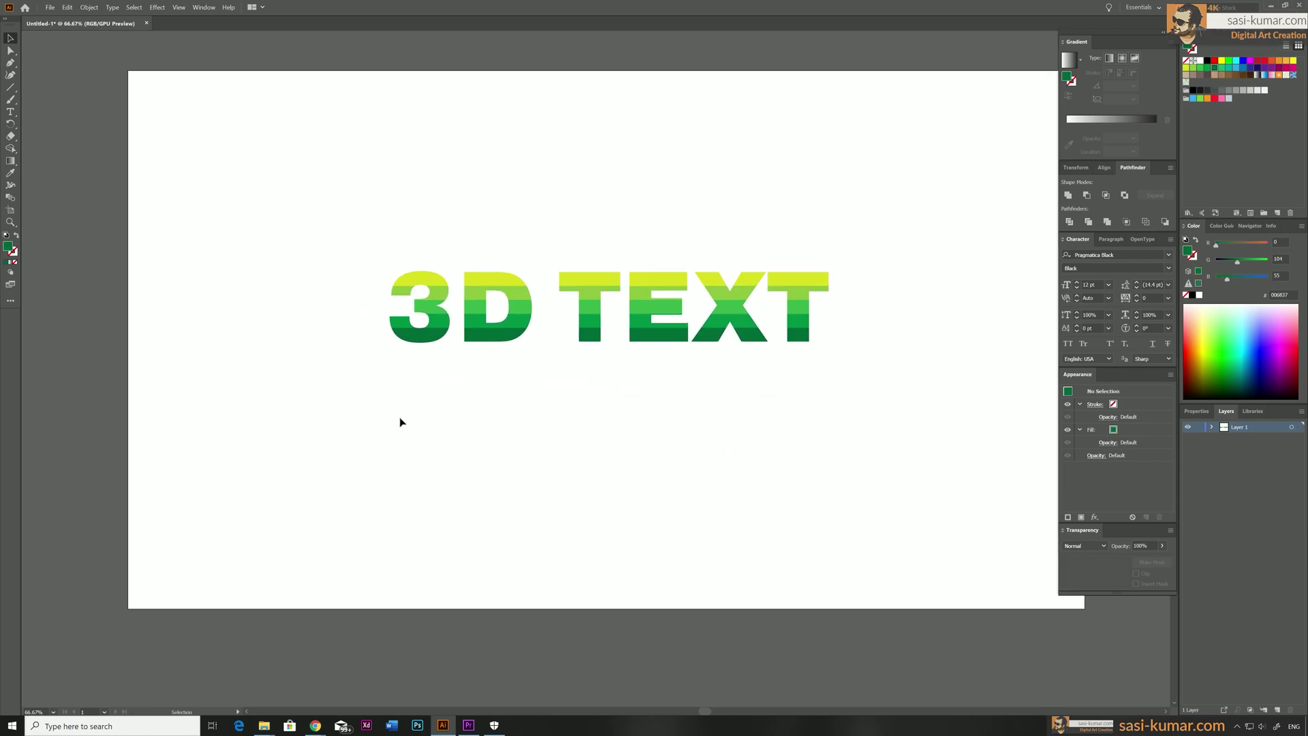
- Group the colored bands of the 3 and those of the D into one group per letter
{"action": "left_click_drag", "start_coordinate": [460, 172], "coordinate": [461, 170]}
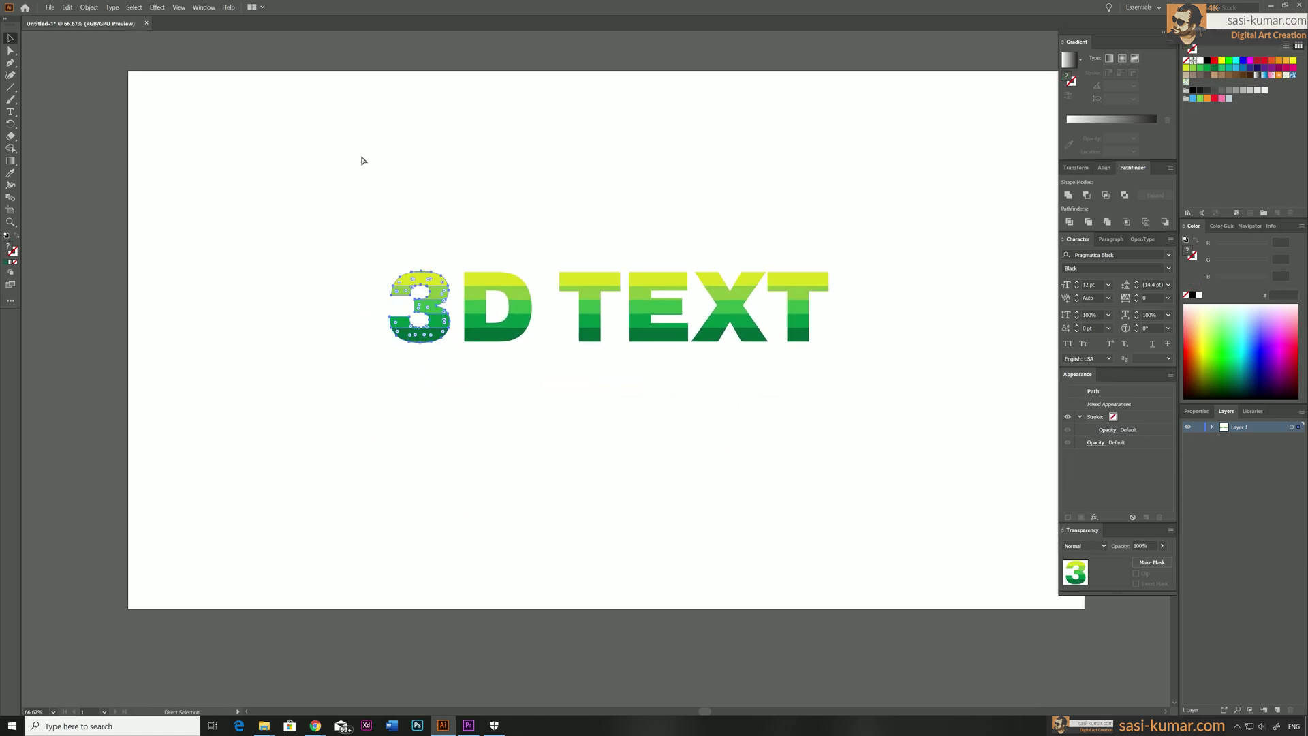
{"action": "left_click", "coordinate": [90, 7]}
{"action": "left_click", "coordinate": [433, 79]}
{"action": "left_click_drag", "start_coordinate": [506, 242], "coordinate": [528, 361]}
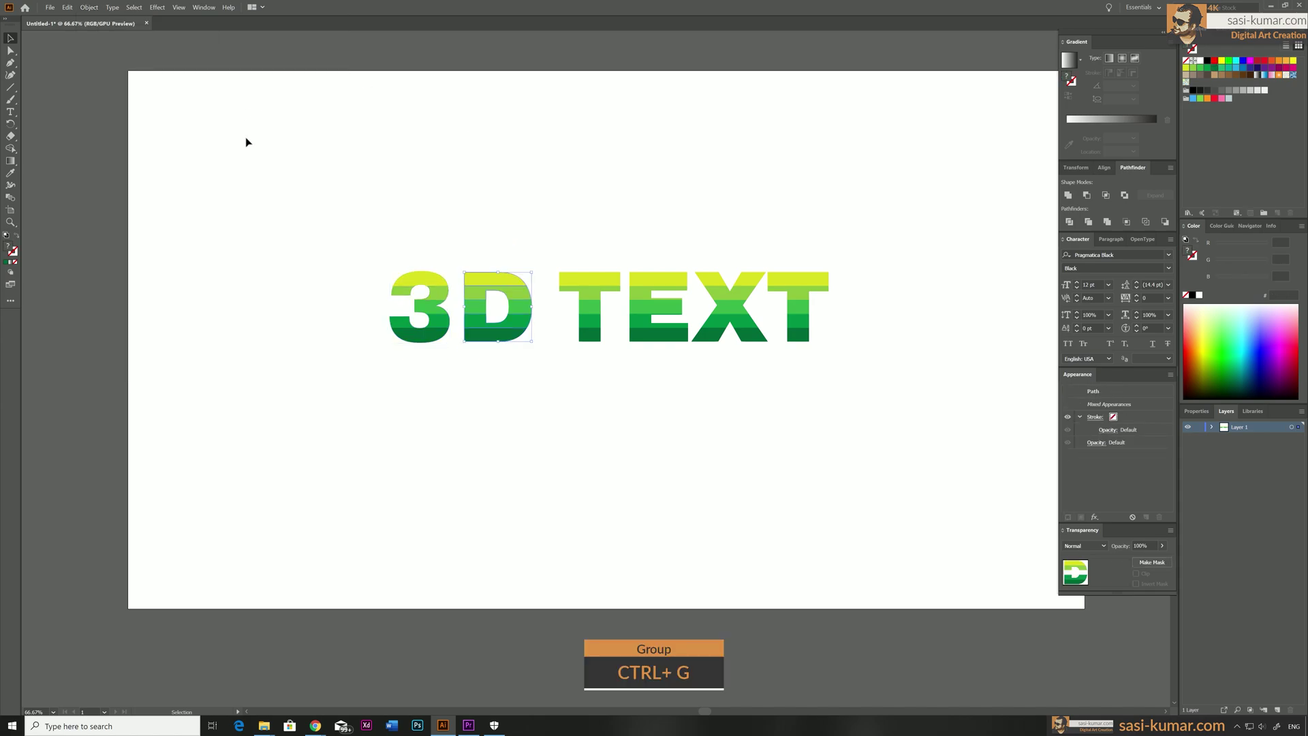
{"action": "key", "text": "ctrl+g"}
- Group the colored bands of the first T and those of the E as separate letters
{"action": "left_click_drag", "start_coordinate": [610, 375], "coordinate": [590, 256]}
{"action": "key", "text": "ctrl+g"}
{"action": "left_click_drag", "start_coordinate": [690, 443], "coordinate": [656, 239]}
{"action": "key", "text": "ctrl+g"}
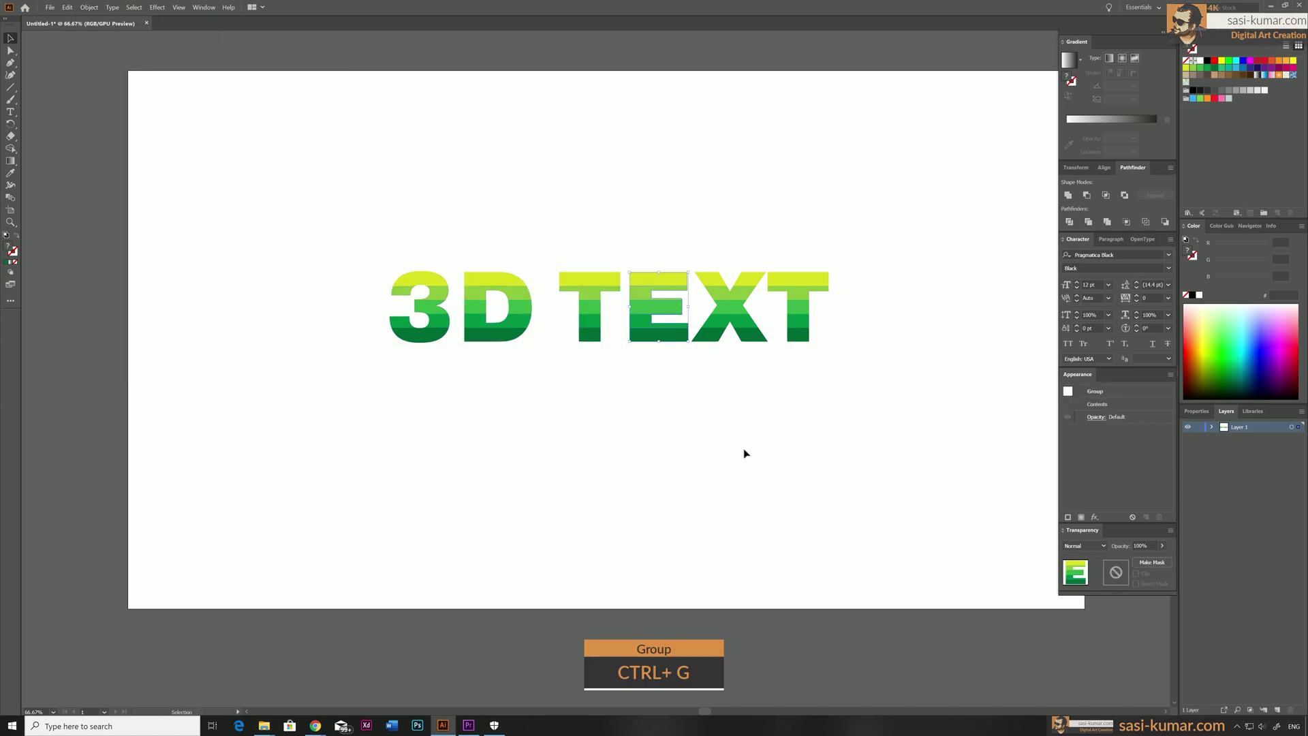
{"action": "left_click_drag", "start_coordinate": [743, 428], "coordinate": [815, 627]}
{"action": "key", "text": "ctrl+g"}
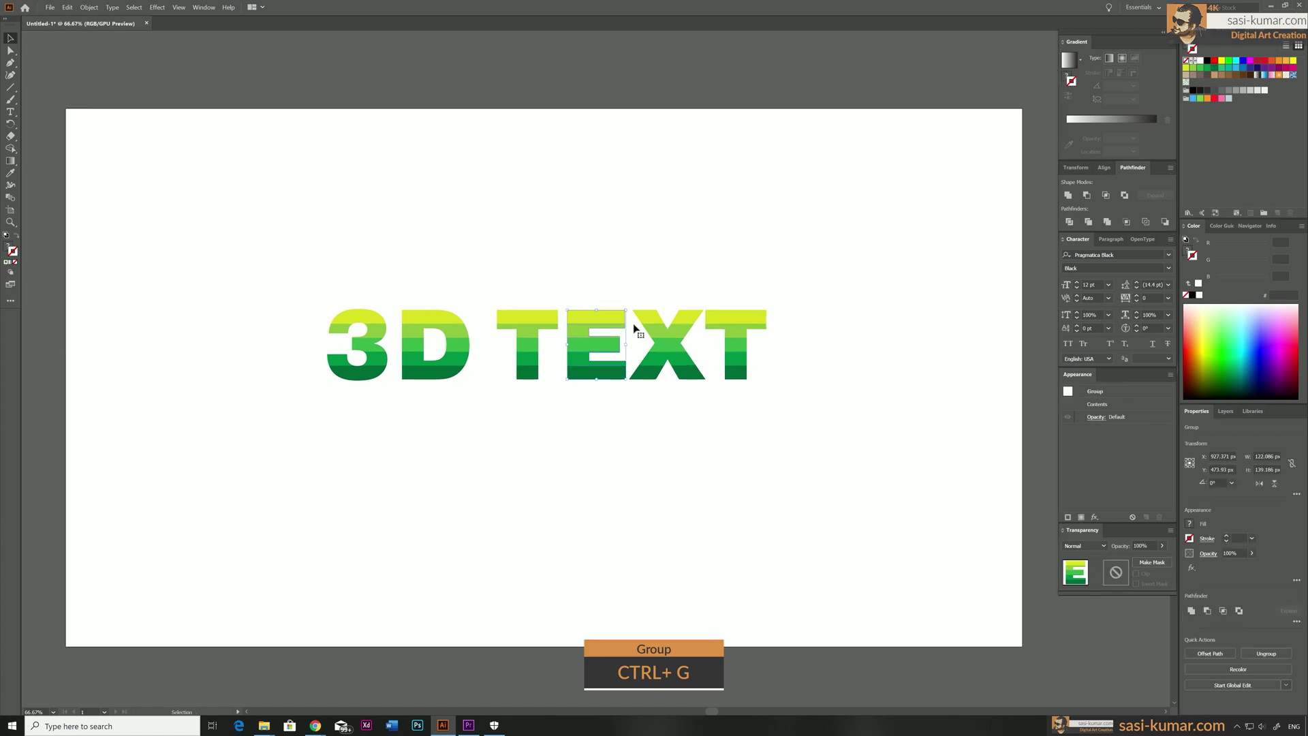
- Apply 3D Extrude & Bevel to the 3 with 50 pt depth, No Shading and a rotation of about -43°, -20° and 16°
{"action": "left_click", "coordinate": [725, 288]}
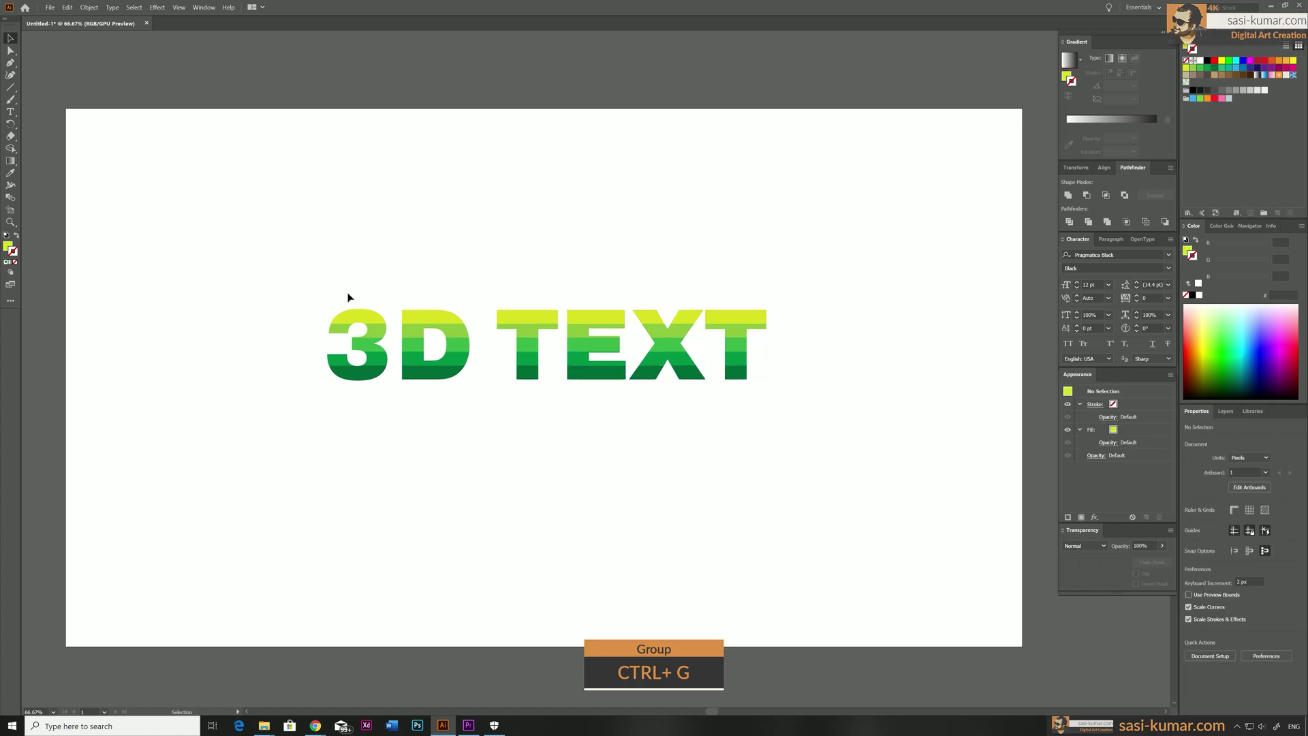
{"action": "left_click_drag", "start_coordinate": [348, 297], "coordinate": [377, 443]}
{"action": "key", "text": "ctrl+g"}
{"action": "left_click", "coordinate": [158, 8]}
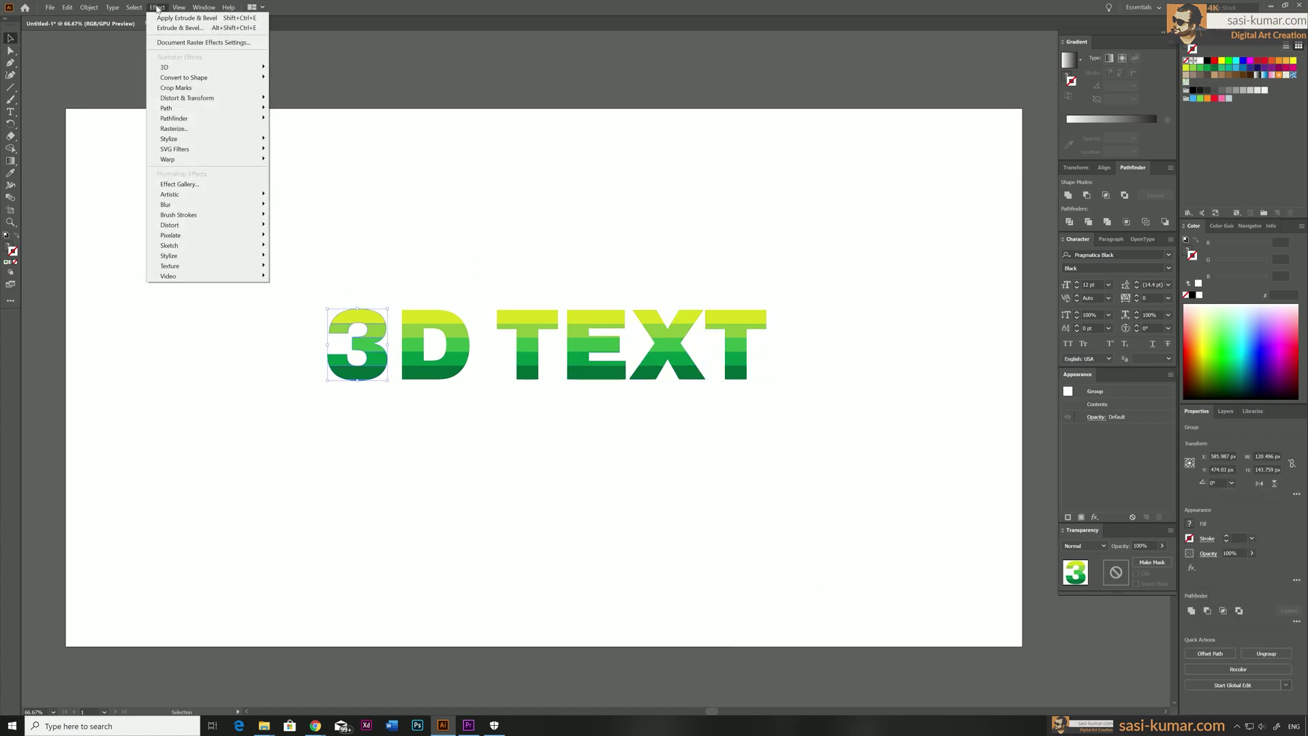
{"action": "mouse_move", "coordinate": [215, 68]}
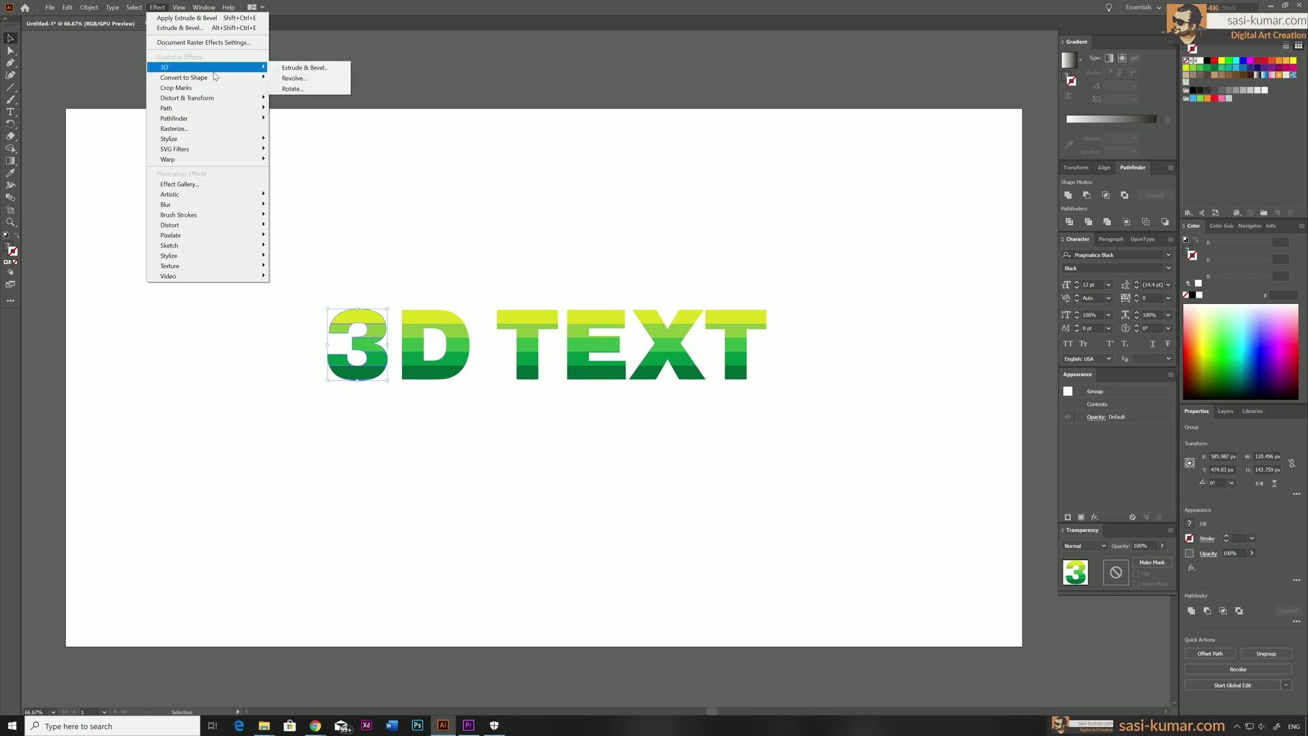
{"action": "left_click", "coordinate": [310, 71]}
{"action": "left_click", "coordinate": [480, 292]}
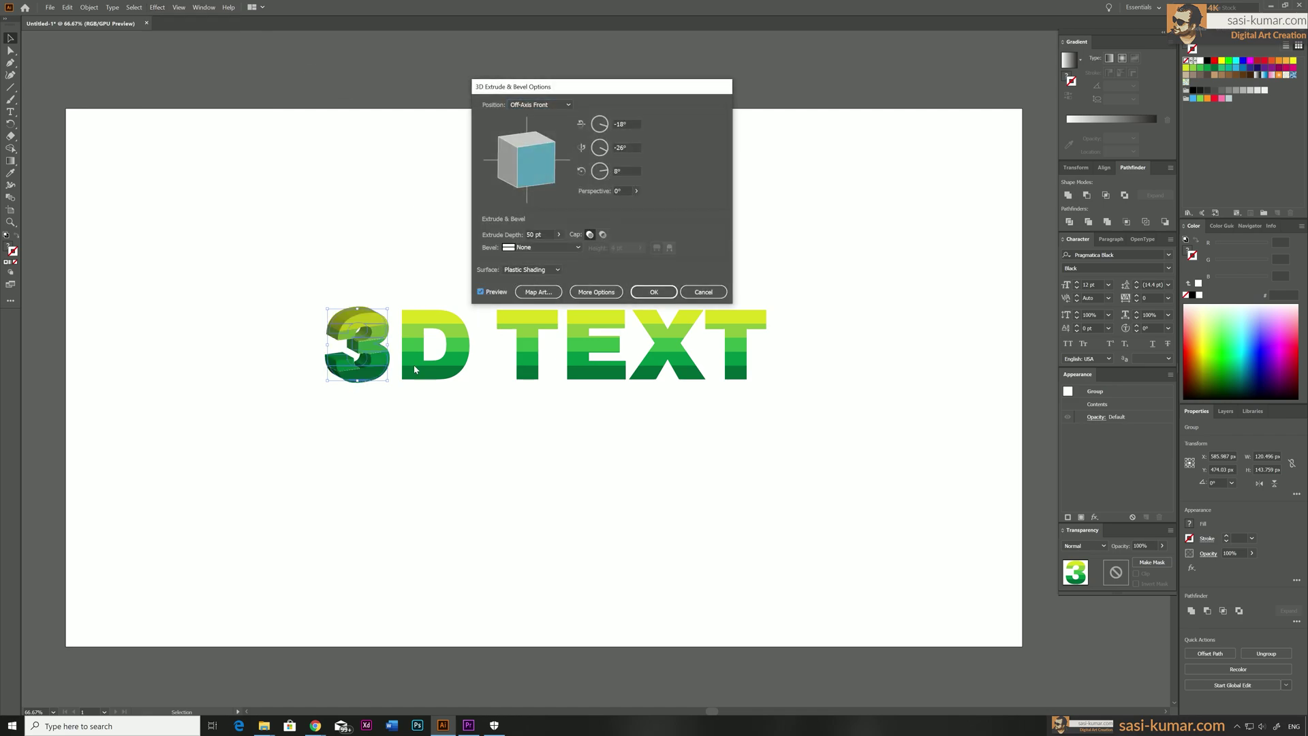
{"action": "left_click", "coordinate": [557, 271]}
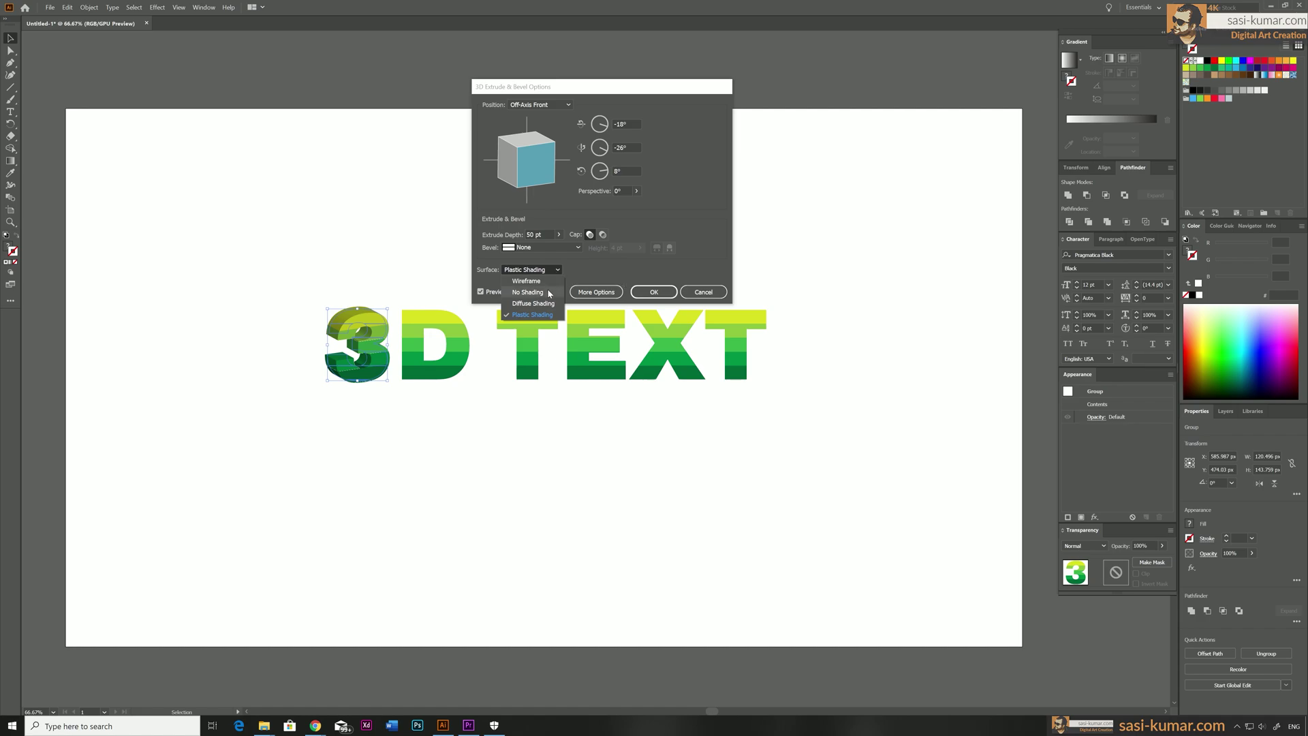
{"action": "left_click", "coordinate": [549, 293]}
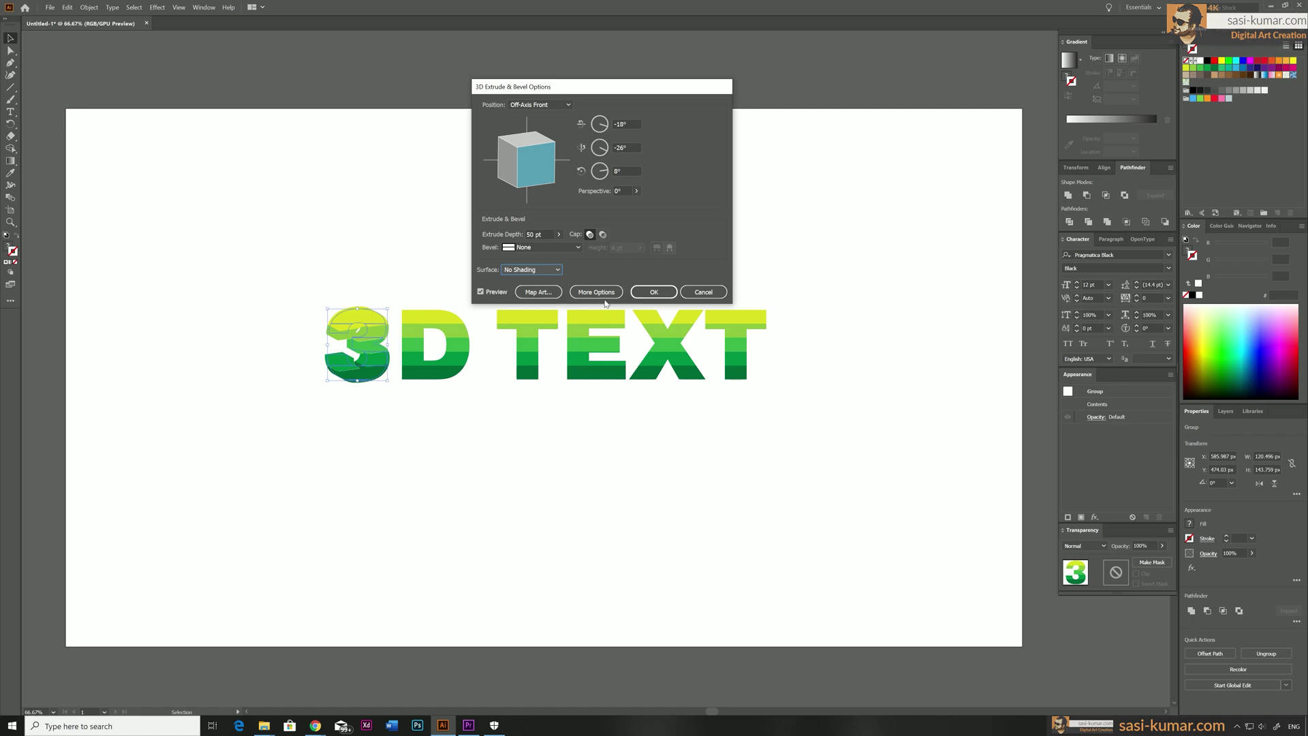
{"action": "left_click_drag", "start_coordinate": [539, 146], "coordinate": [505, 145]}
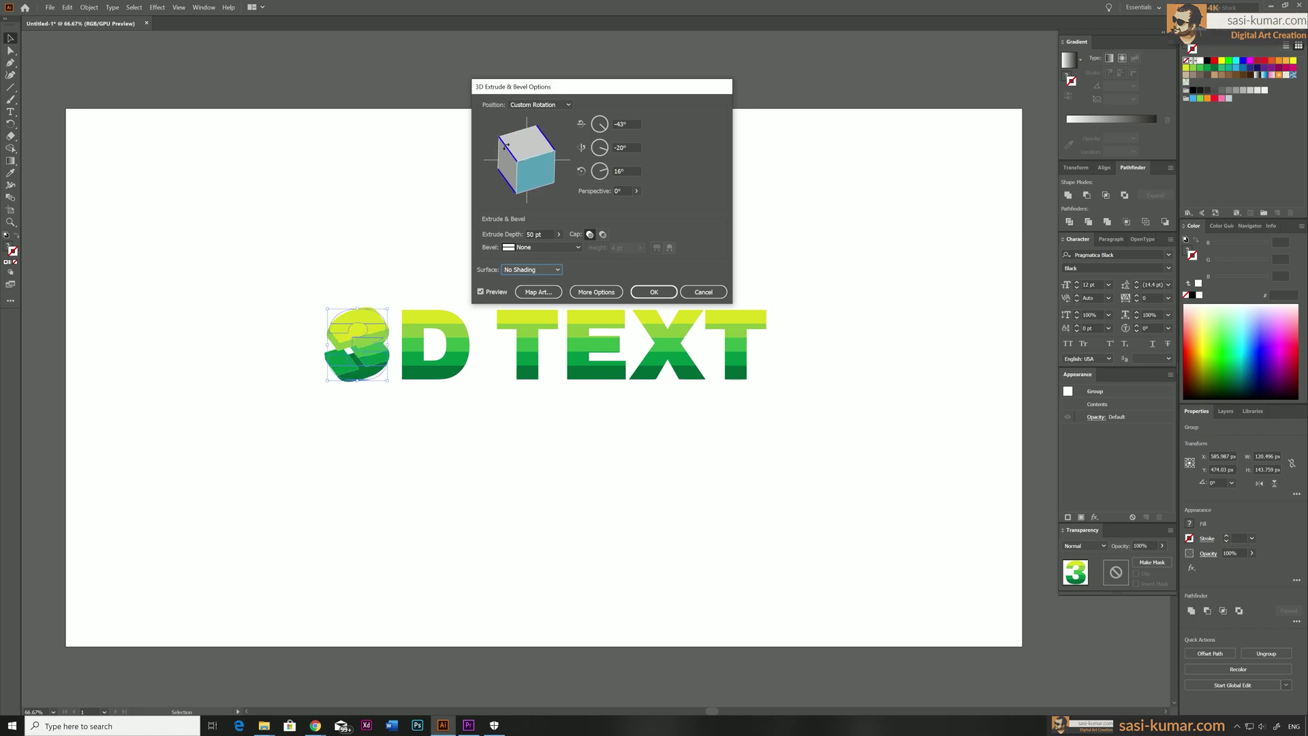
{"action": "left_click", "coordinate": [654, 292]}
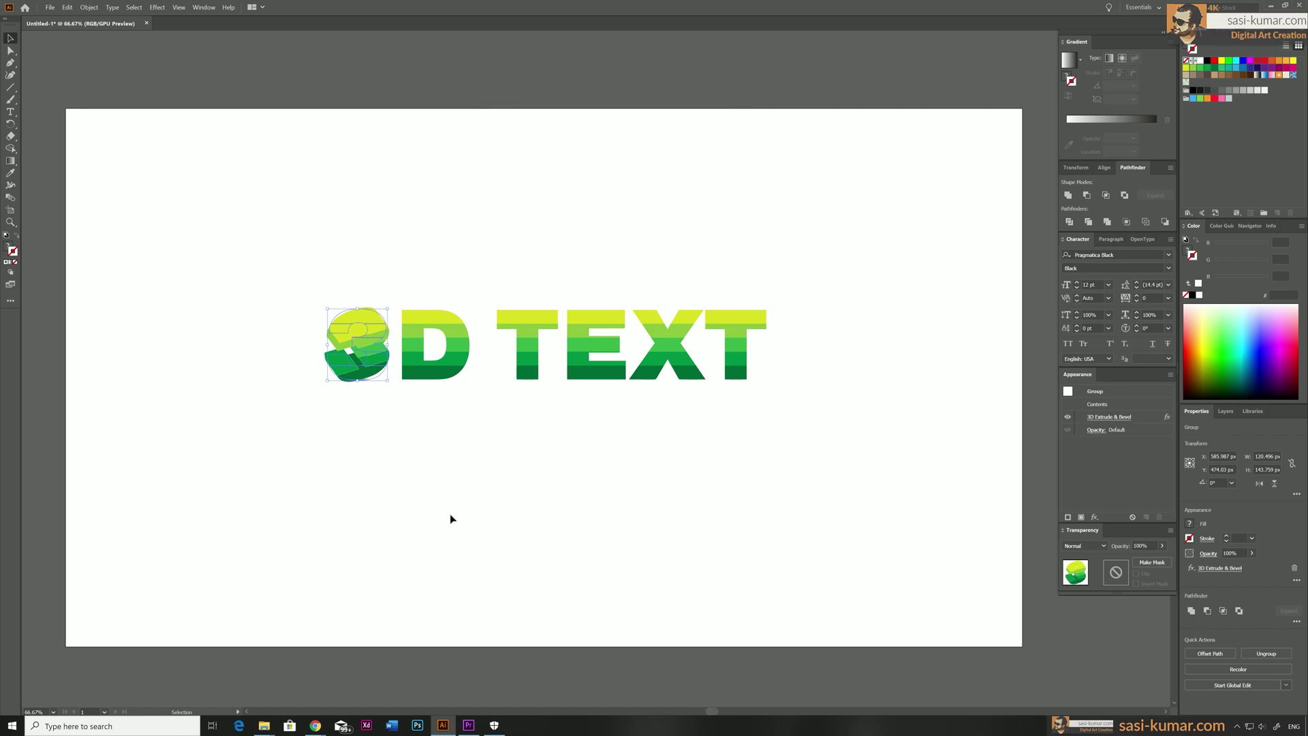
- Apply 3D Extrude & Bevel to the D with No Shading and a custom rotation that exposes its top faces
{"action": "left_click", "coordinate": [450, 520]}
{"action": "left_click", "coordinate": [432, 326]}
{"action": "left_click", "coordinate": [156, 7]}
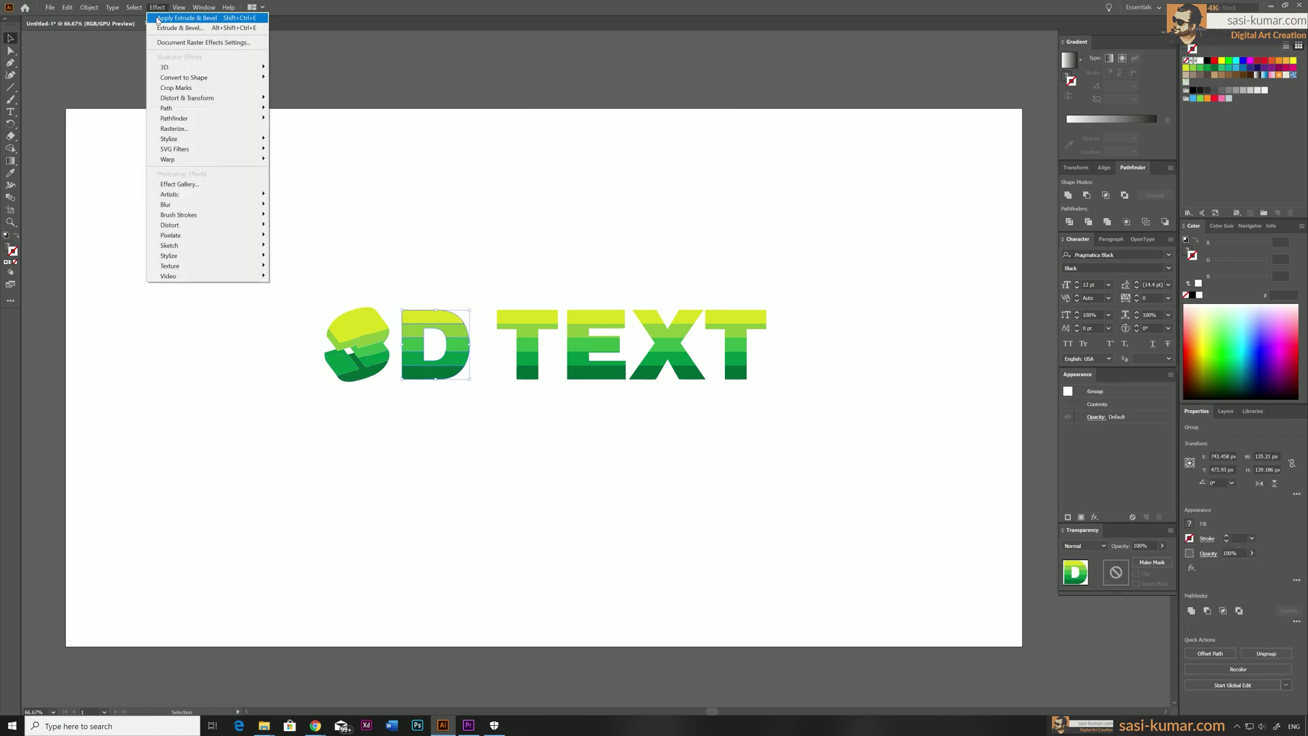
{"action": "left_click", "coordinate": [211, 13]}
{"action": "left_click", "coordinate": [157, 7]}
{"action": "mouse_move", "coordinate": [205, 69]}
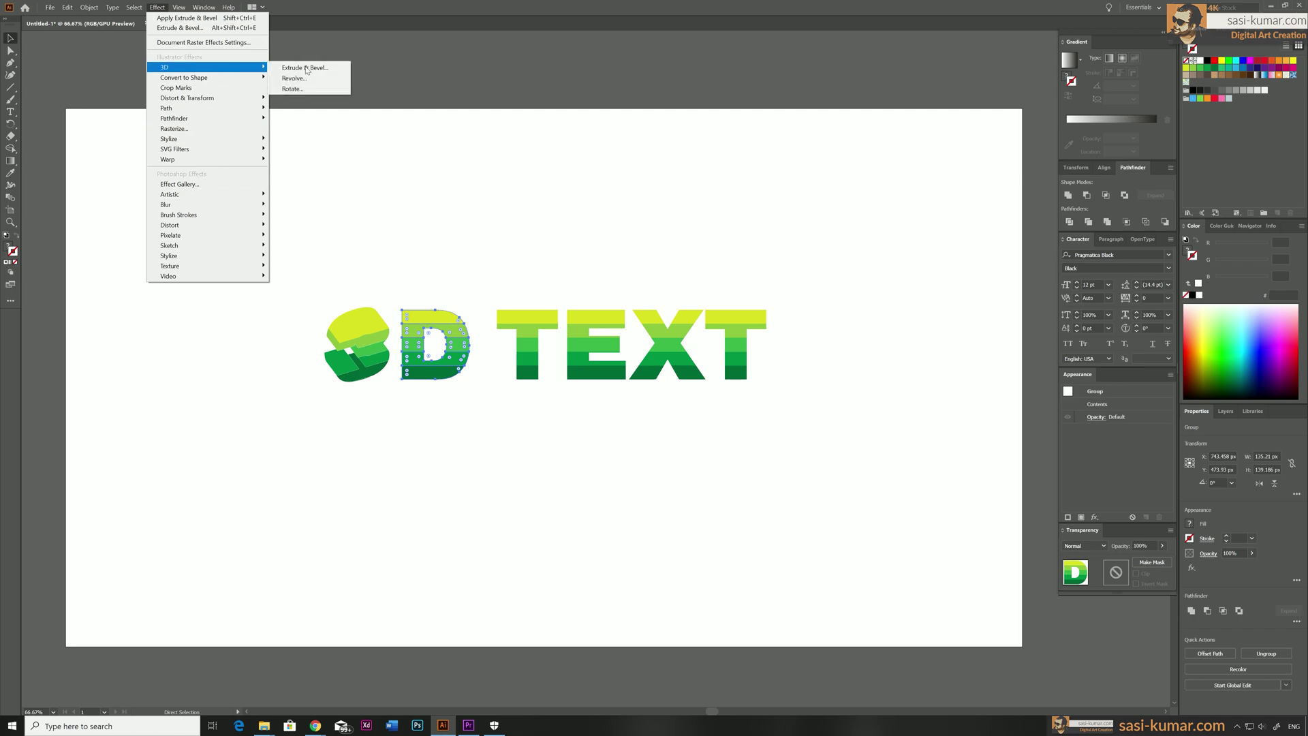
{"action": "left_click", "coordinate": [300, 68]}
{"action": "left_click", "coordinate": [502, 293]}
{"action": "left_click", "coordinate": [531, 269]}
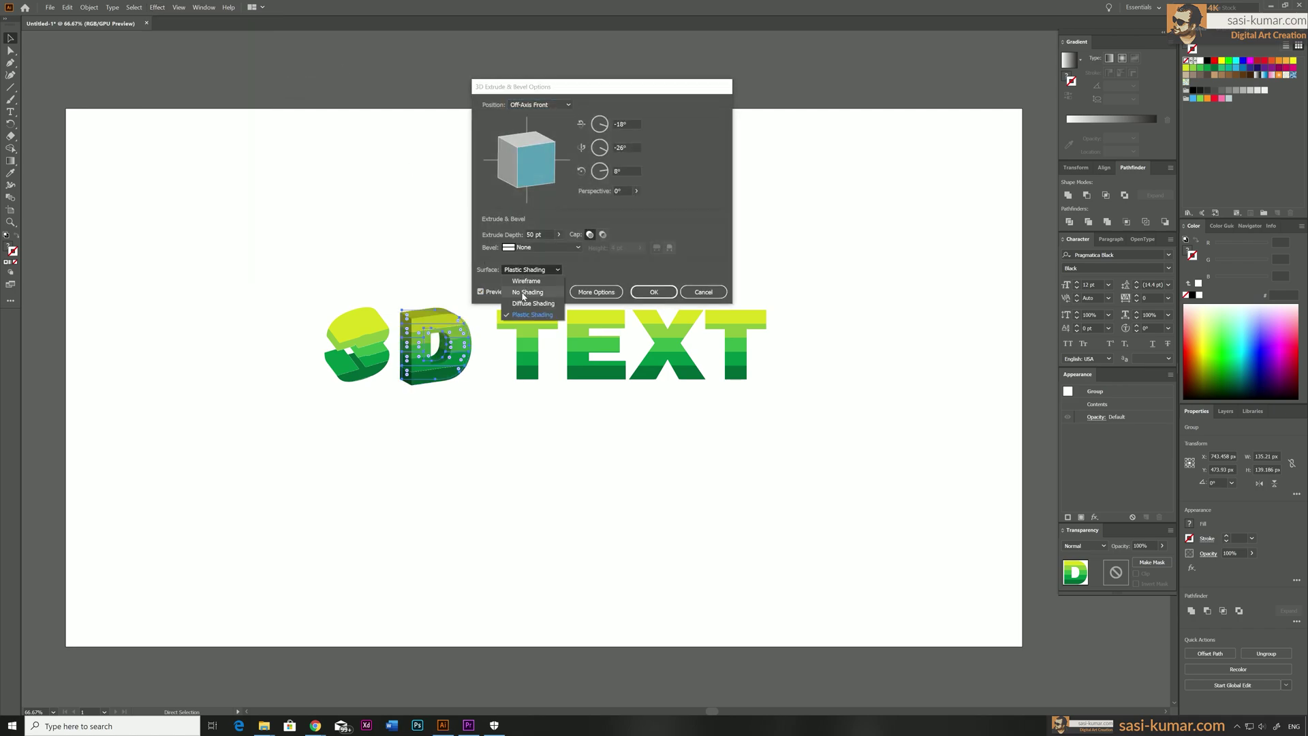
{"action": "left_click", "coordinate": [525, 287]}
{"action": "mouse_move", "coordinate": [531, 152]}
{"action": "left_mouse_down"}
{"action": "mouse_move", "coordinate": [502, 140]}
{"action": "mouse_move", "coordinate": [528, 174]}
{"action": "mouse_move", "coordinate": [546, 155]}
{"action": "mouse_move", "coordinate": [509, 155]}
{"action": "left_mouse_up"}
{"action": "left_click", "coordinate": [653, 292]}
- Apply 3D Extrude & Bevel to the first T with No Shading, tilting it forward to reveal its top face
{"action": "key", "text": "v"}
{"action": "left_click", "coordinate": [537, 323]}
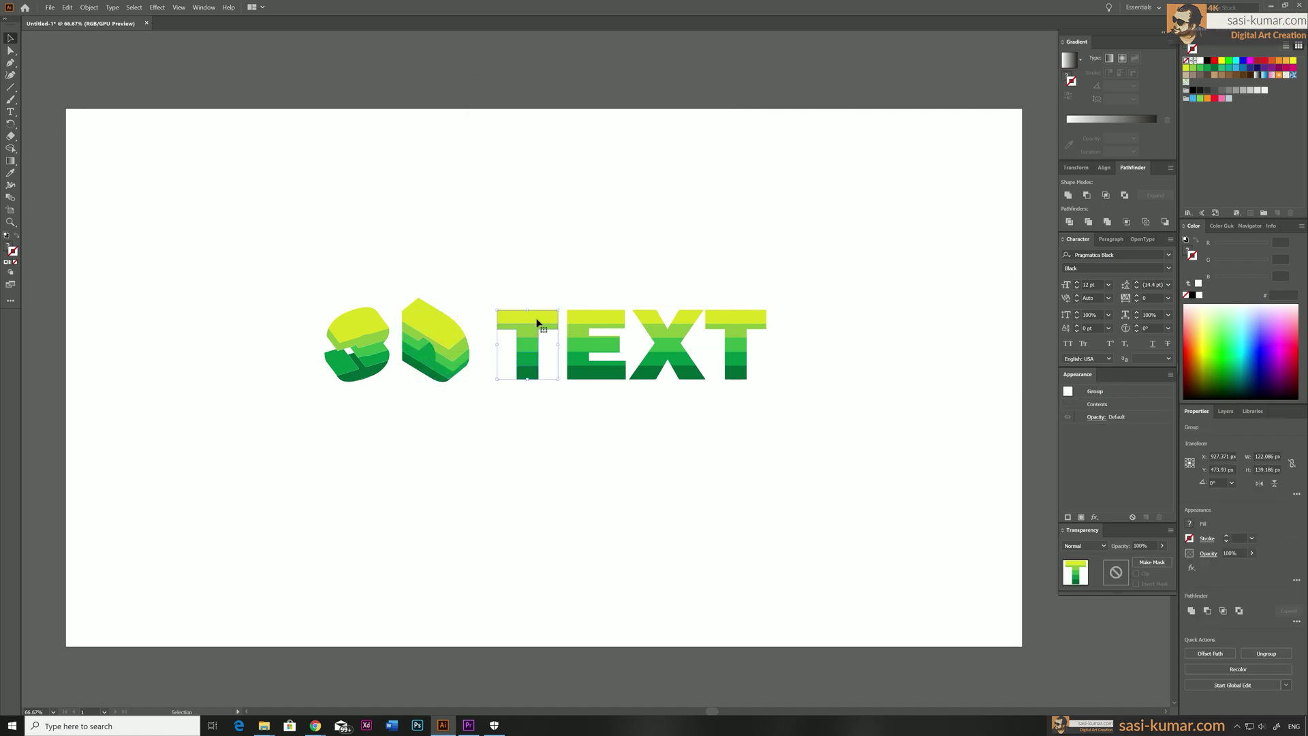
{"action": "left_click", "coordinate": [157, 7]}
{"action": "mouse_move", "coordinate": [204, 62]}
{"action": "left_click", "coordinate": [300, 66]}
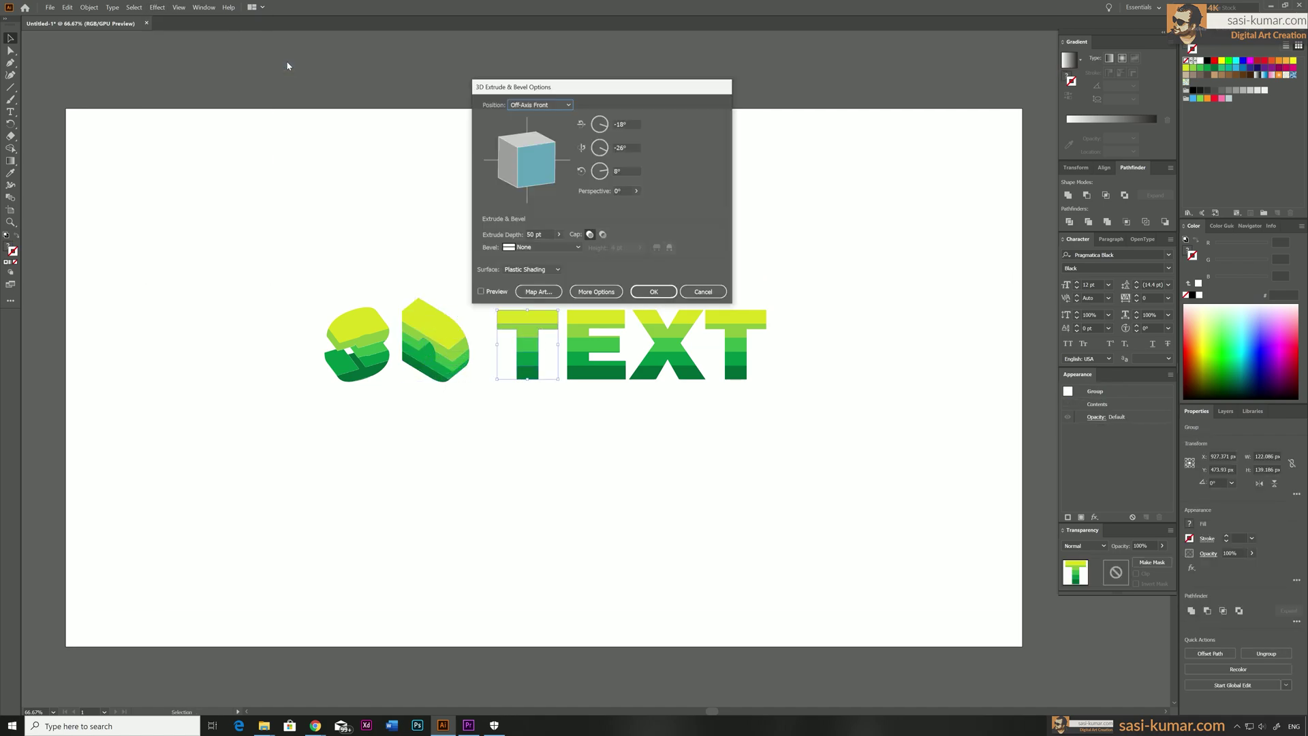
{"action": "left_click", "coordinate": [531, 269]}
{"action": "left_click", "coordinate": [524, 289]}
{"action": "left_click_drag", "start_coordinate": [533, 145], "coordinate": [530, 158]}
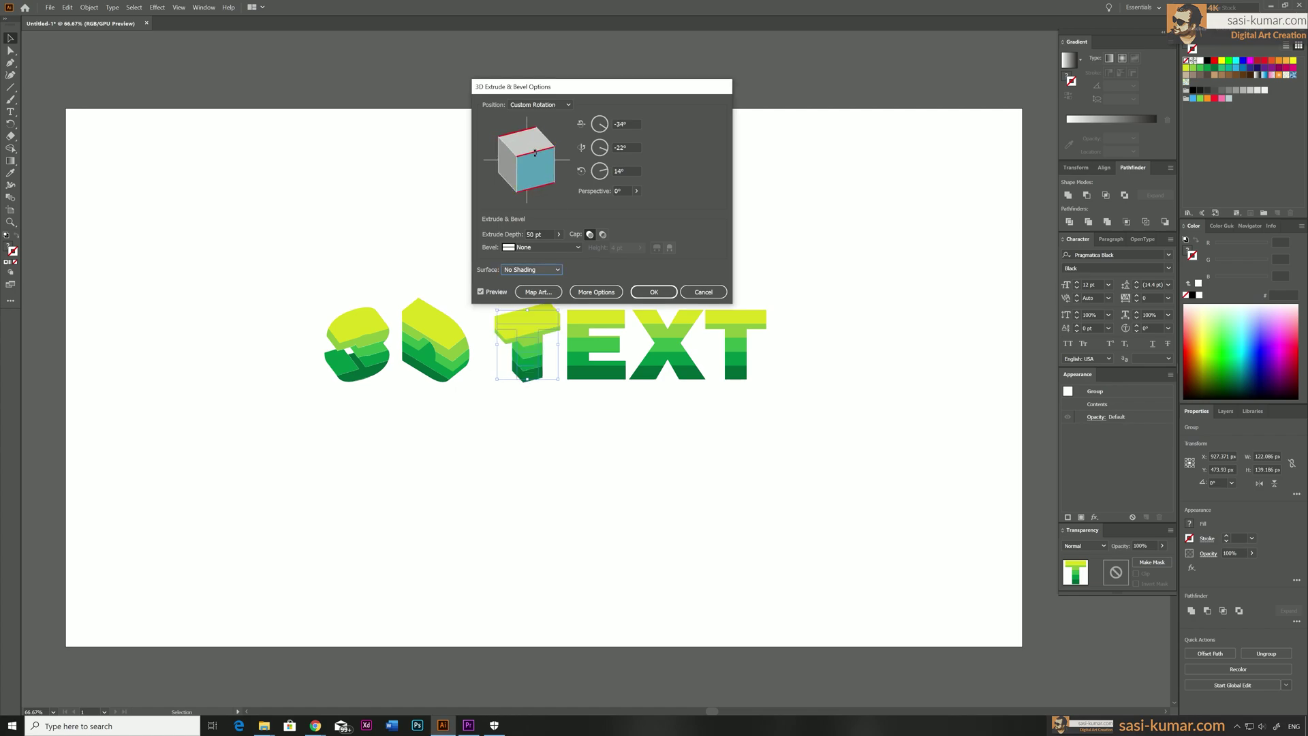
{"action": "left_click", "coordinate": [653, 291]}
- Apply 3D Extrude & Bevel to the E with No Shading and a custom rotation of 27°, 14° and -24°
{"action": "left_click", "coordinate": [587, 326]}
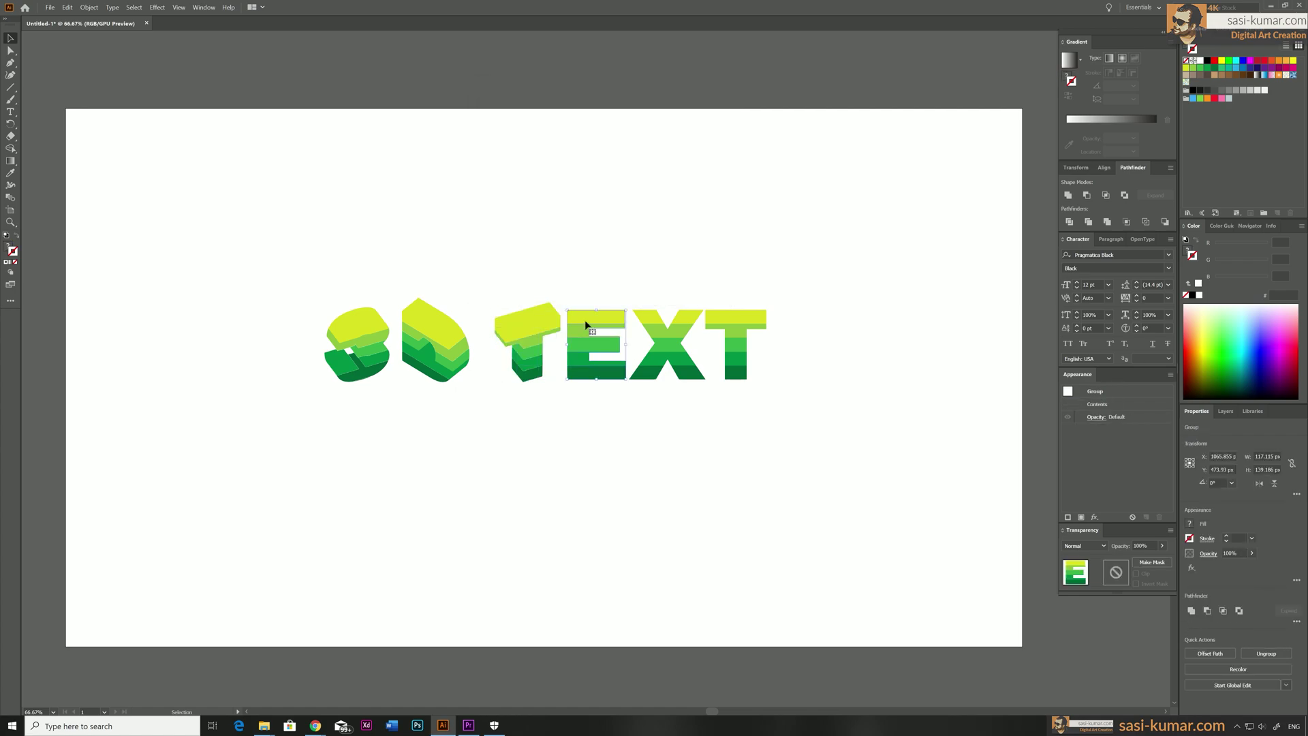
{"action": "left_click", "coordinate": [157, 7]}
{"action": "mouse_move", "coordinate": [204, 66]}
{"action": "left_click", "coordinate": [300, 66]}
{"action": "left_click", "coordinate": [532, 270]}
{"action": "left_click", "coordinate": [541, 291]}
{"action": "left_click_drag", "start_coordinate": [529, 158], "coordinate": [521, 148]}
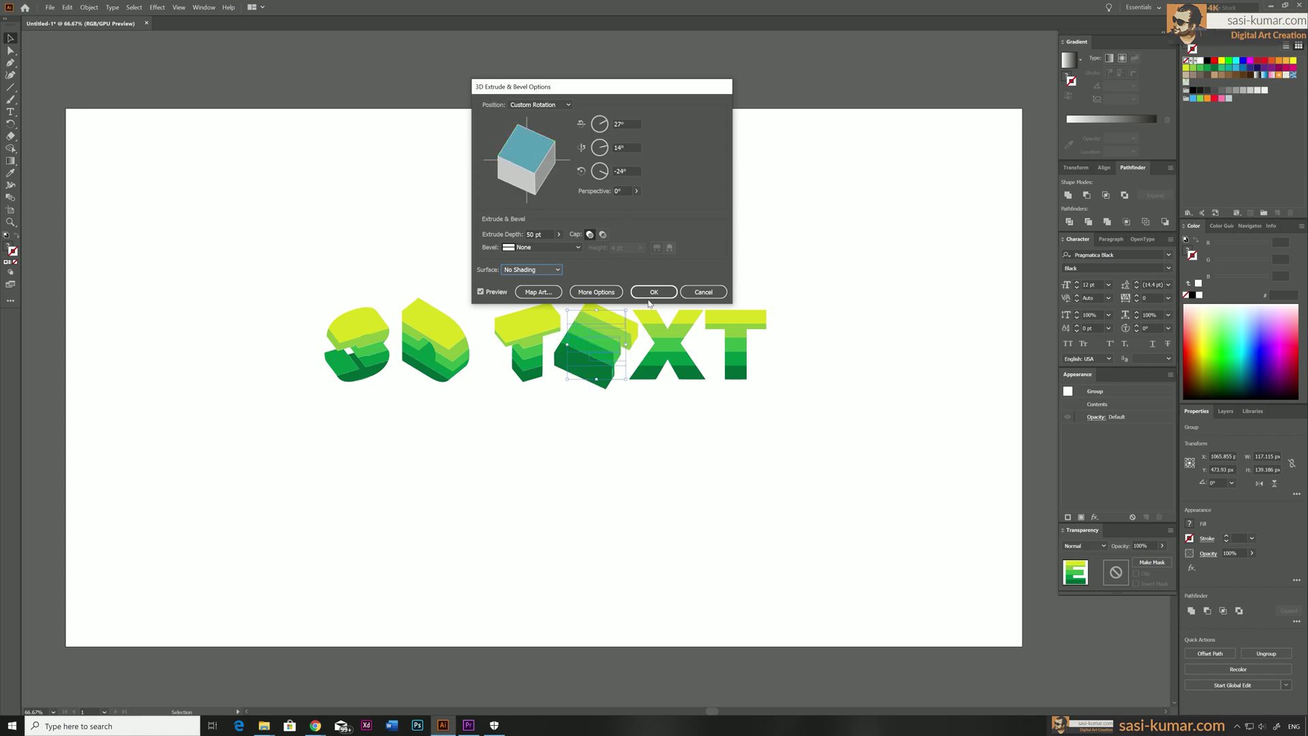
{"action": "left_click", "coordinate": [654, 292]}
- Apply 3D Extrude & Bevel to the X with 50 pt depth, No Shading and a custom rotation showing its top faces
{"action": "left_click", "coordinate": [157, 7]}
{"action": "mouse_move", "coordinate": [205, 67]}
{"action": "left_click", "coordinate": [299, 66]}
{"action": "left_click", "coordinate": [531, 270]}
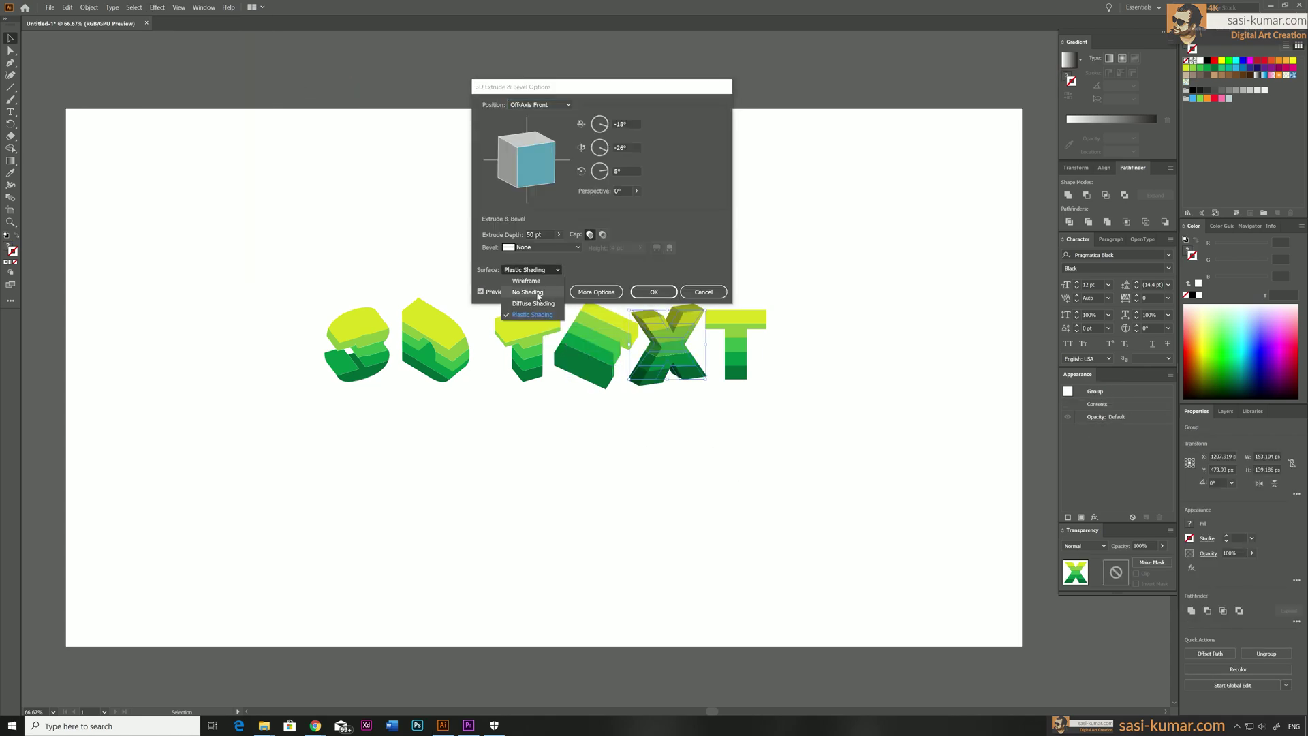
{"action": "left_click", "coordinate": [541, 291]}
{"action": "left_click", "coordinate": [653, 292]}
- Extrude the last T in 3D with No Shading, rotating it so its crossbar slopes down to the right
{"action": "left_click", "coordinate": [736, 320]}
{"action": "left_click", "coordinate": [157, 7]}
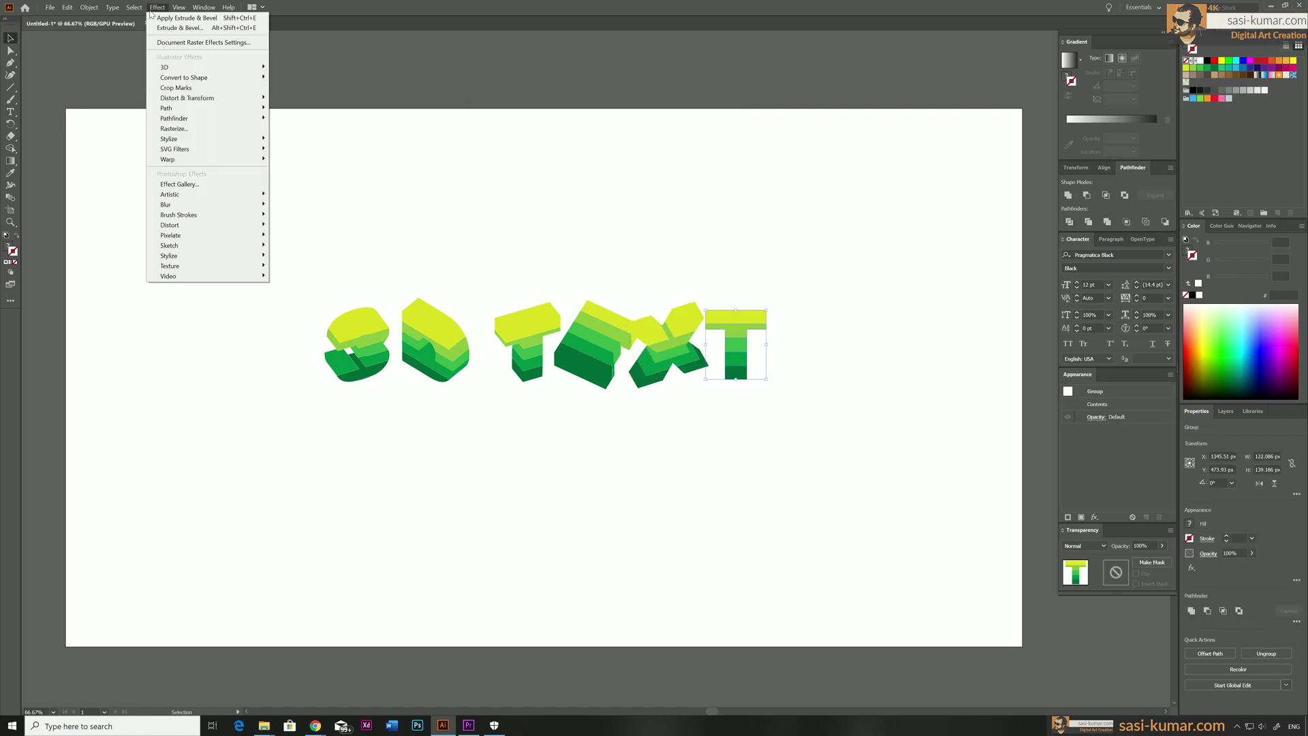
{"action": "mouse_move", "coordinate": [205, 67]}
{"action": "left_click", "coordinate": [300, 66]}
{"action": "left_click", "coordinate": [532, 269]}
{"action": "left_click", "coordinate": [533, 292]}
{"action": "mouse_move", "coordinate": [534, 145]}
{"action": "left_mouse_down"}
{"action": "mouse_move", "coordinate": [542, 137]}
{"action": "mouse_move", "coordinate": [533, 147]}
{"action": "left_mouse_up"}
{"action": "left_click", "coordinate": [654, 292]}
- Reposition the E, the X and the last T slightly to even out the spacing between the extruded letters
{"action": "left_click_drag", "start_coordinate": [671, 345], "coordinate": [681, 344]}
{"action": "left_click_drag", "start_coordinate": [600, 344], "coordinate": [602, 349]}
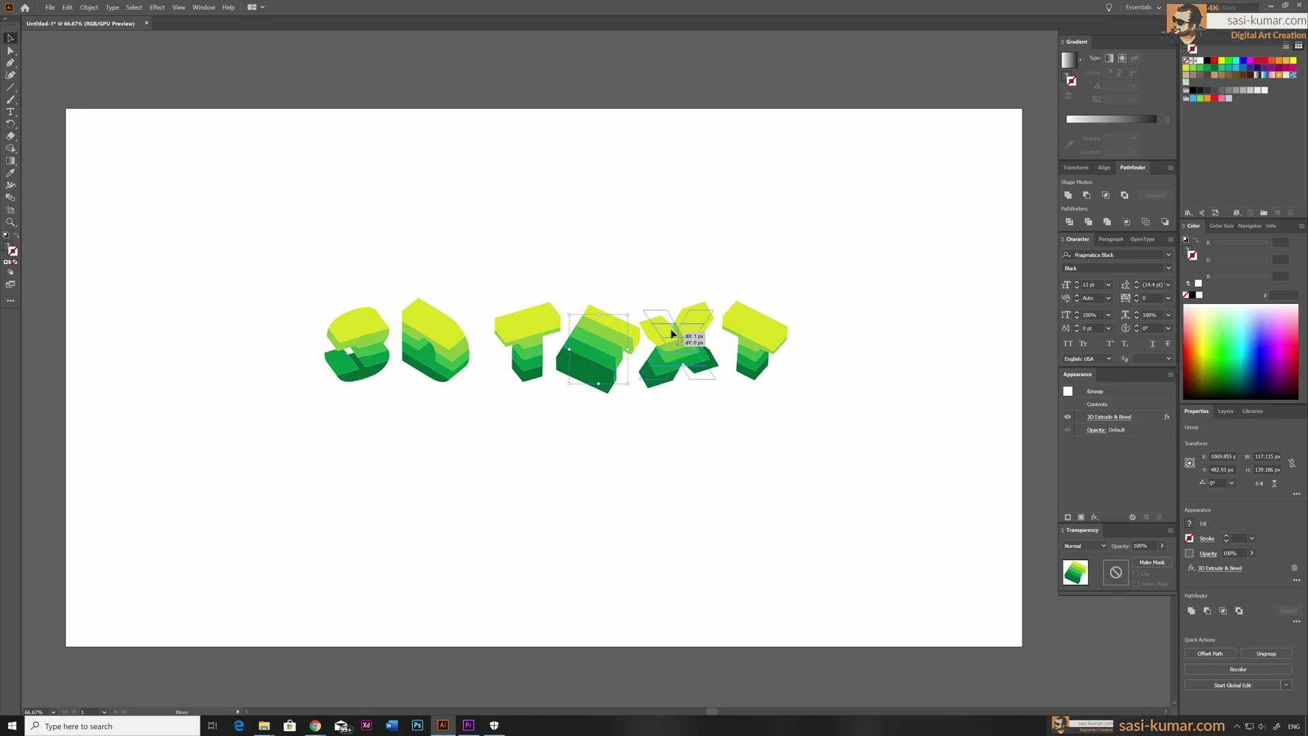
{"action": "left_click", "coordinate": [670, 328]}
- Expand the appearance of all six extruded letters
{"action": "key", "text": "ctrl+a"}
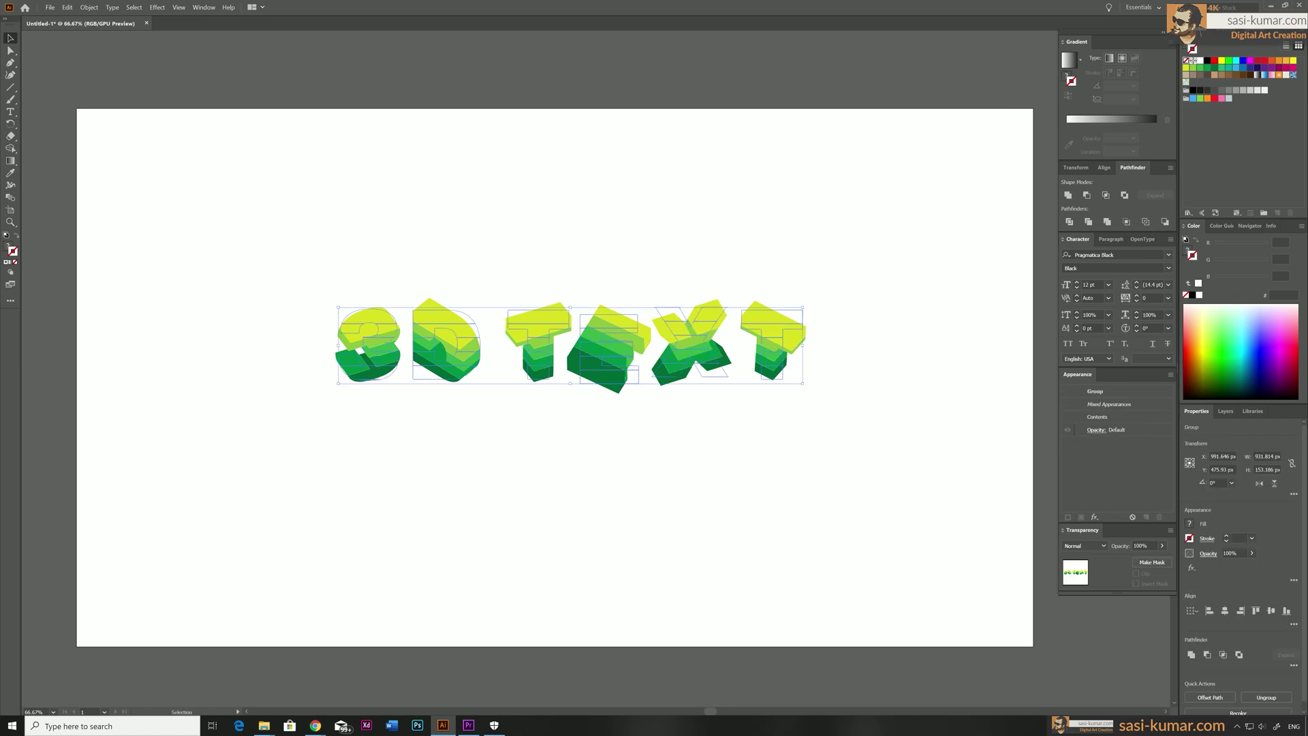
{"action": "left_click", "coordinate": [89, 7]}
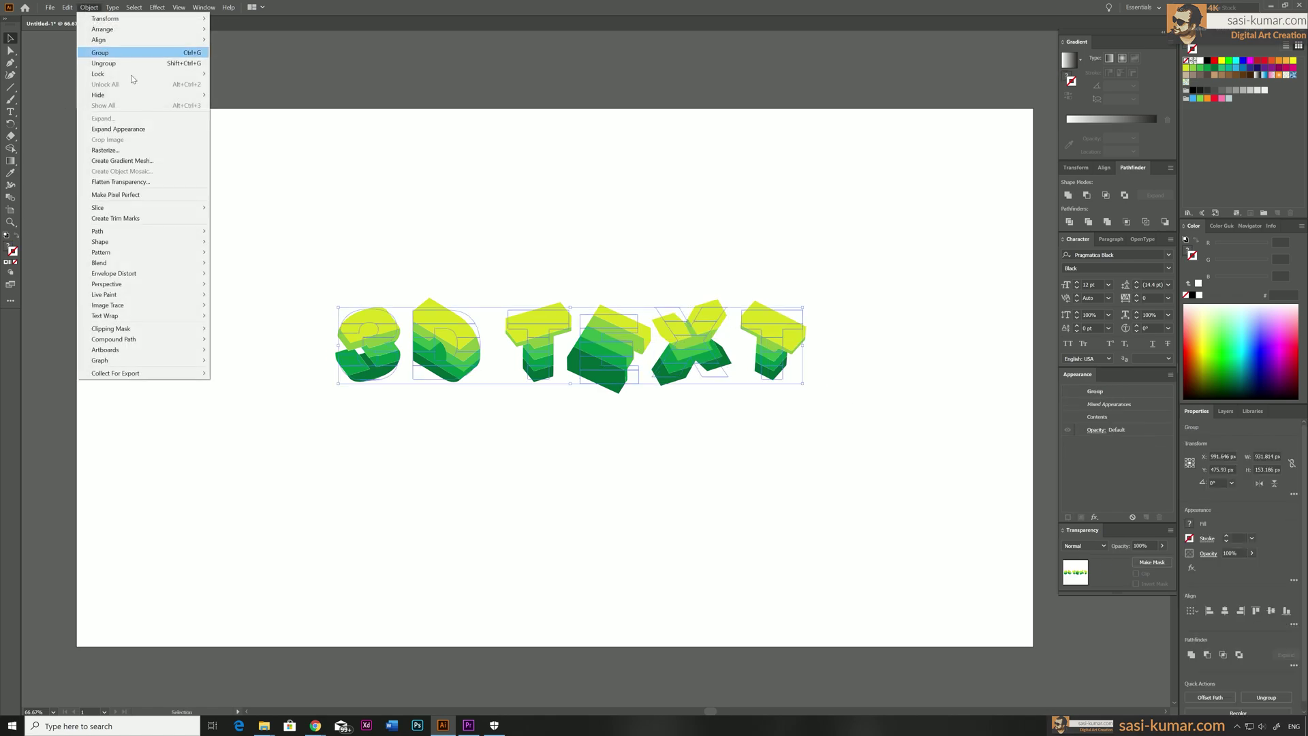
{"action": "left_click", "coordinate": [156, 128]}
{"action": "left_click", "coordinate": [506, 204]}
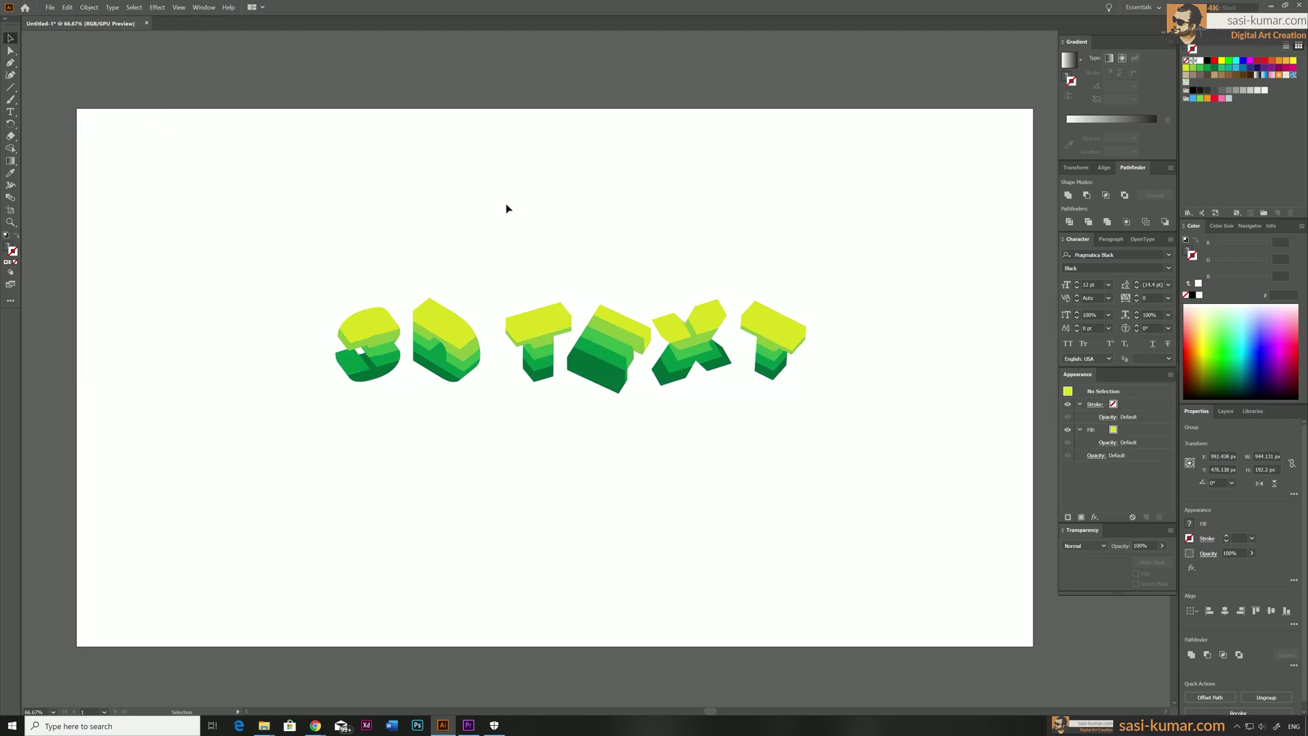
- Isolate the 3's group and the nested group holding its yellow and light green upper faces
{"action": "left_click", "coordinate": [354, 329]}
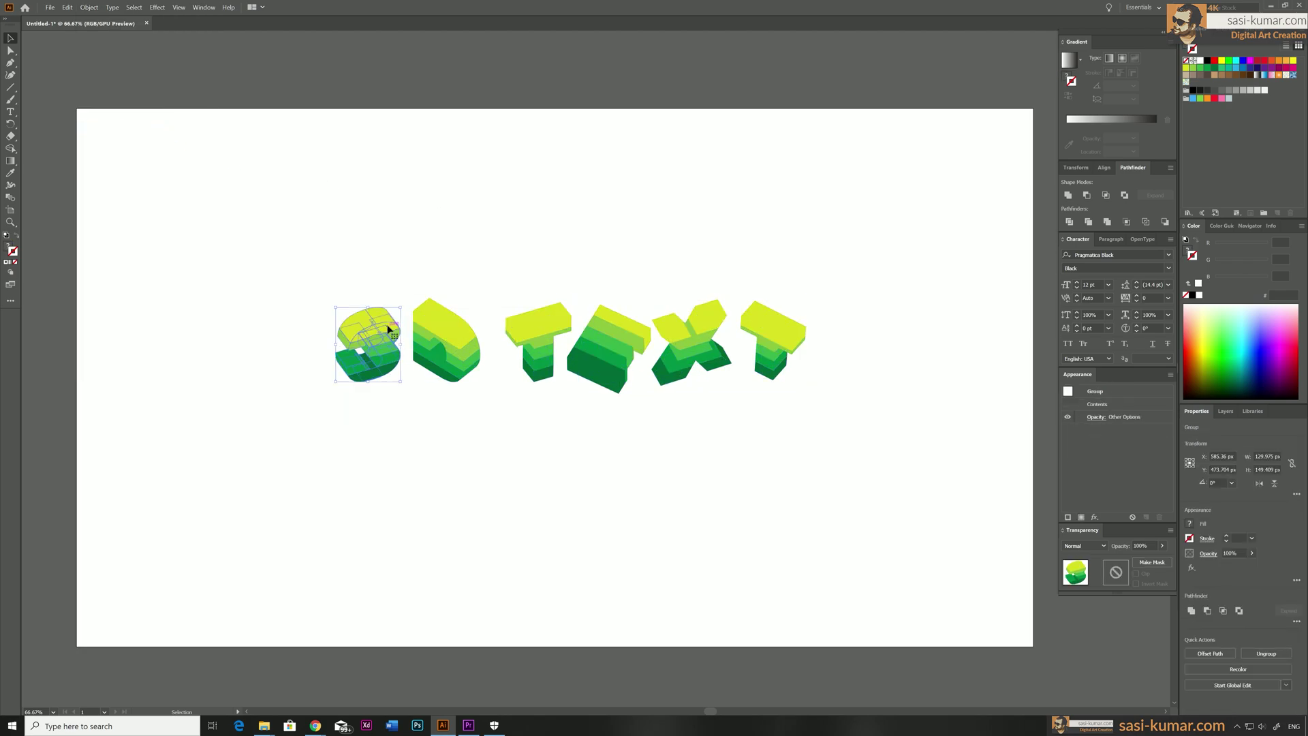
{"action": "double_click", "coordinate": [354, 330]}
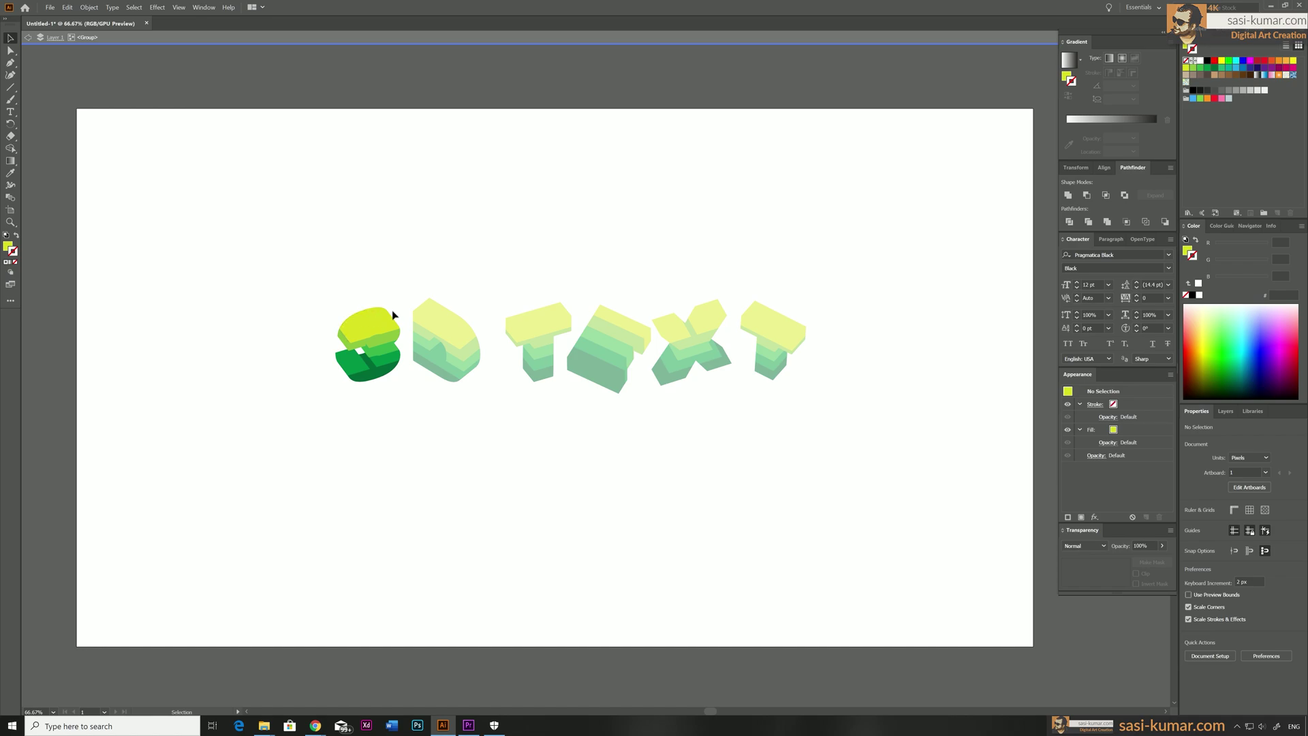
{"action": "key", "text": "ctrl+plus"}
{"action": "key", "text": "ctrl+plus"}
{"action": "left_click", "coordinate": [201, 283]}
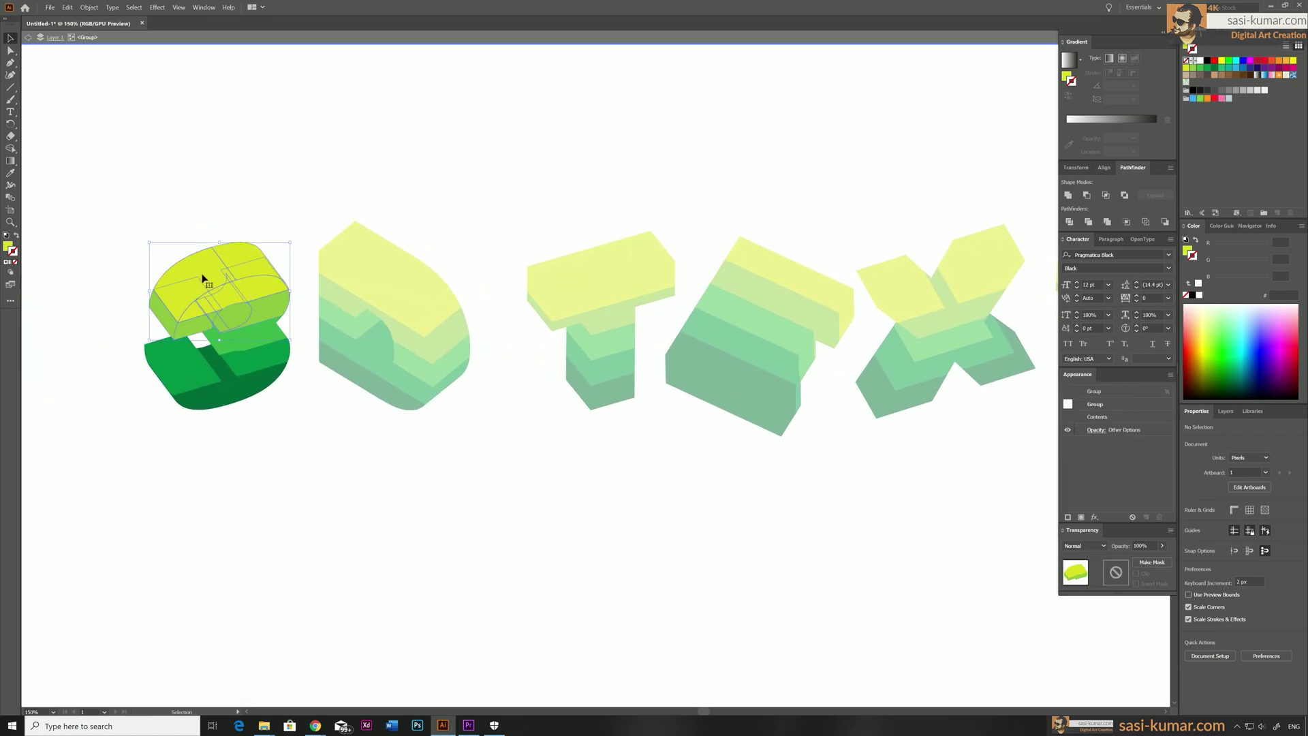
{"action": "double_click", "coordinate": [199, 281]}
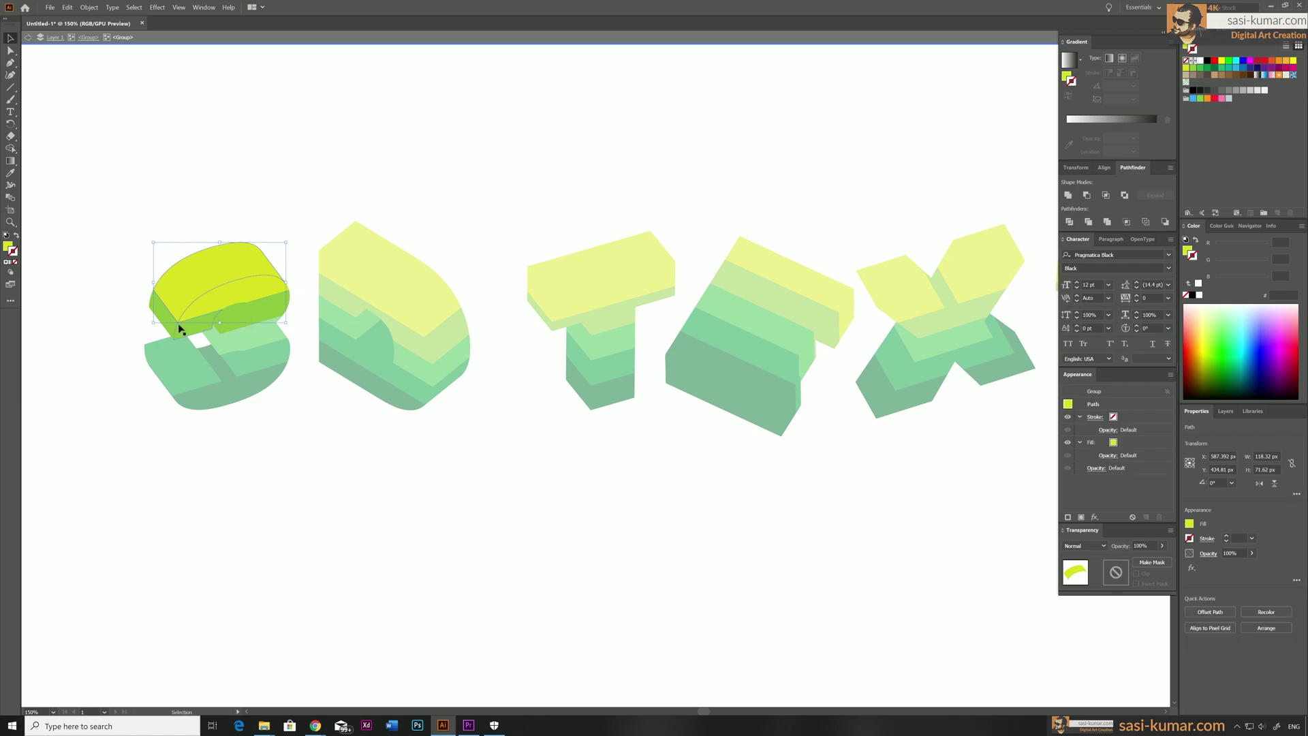
- Unite the two small light green inner faces in the upper part of the 3 with Pathfinder
{"action": "left_click", "coordinate": [188, 330]}
{"action": "left_click", "coordinate": [256, 315]}
{"action": "left_click", "coordinate": [242, 318]}
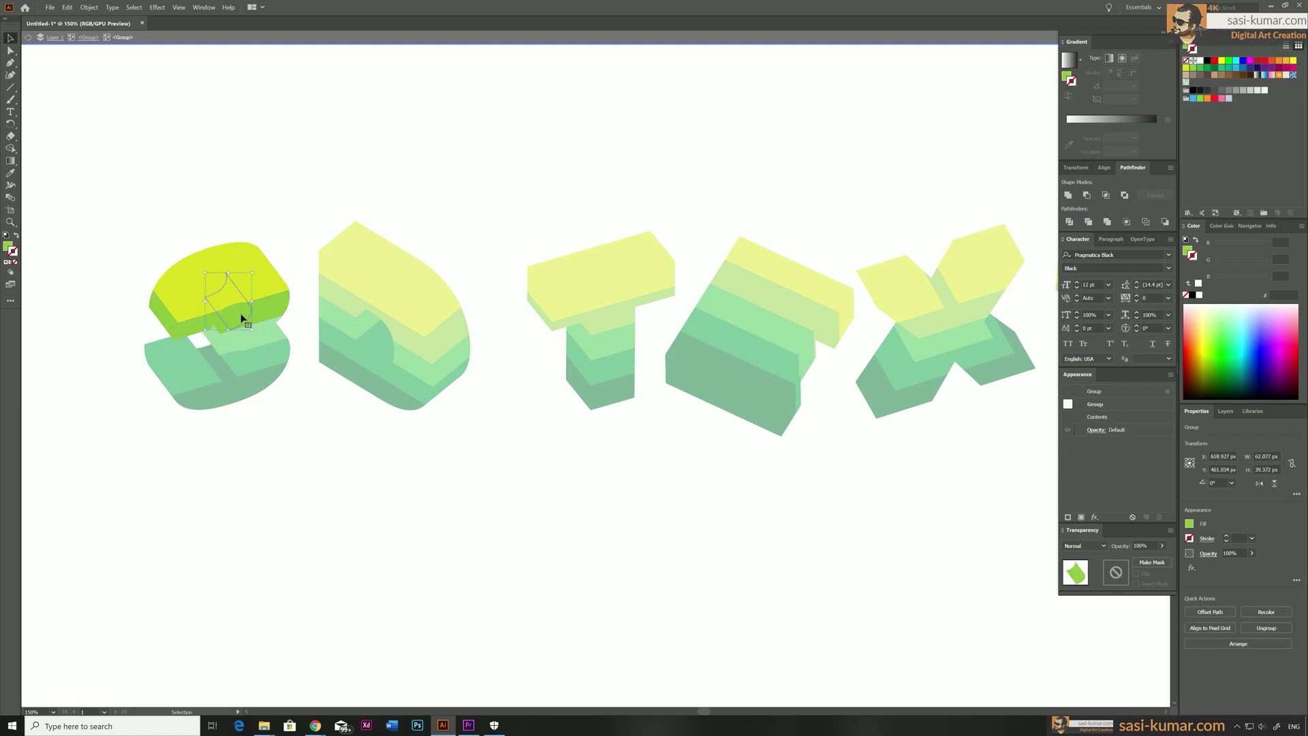
{"action": "left_click", "coordinate": [219, 327]}
{"action": "left_click", "coordinate": [234, 325], "text": "shift"}
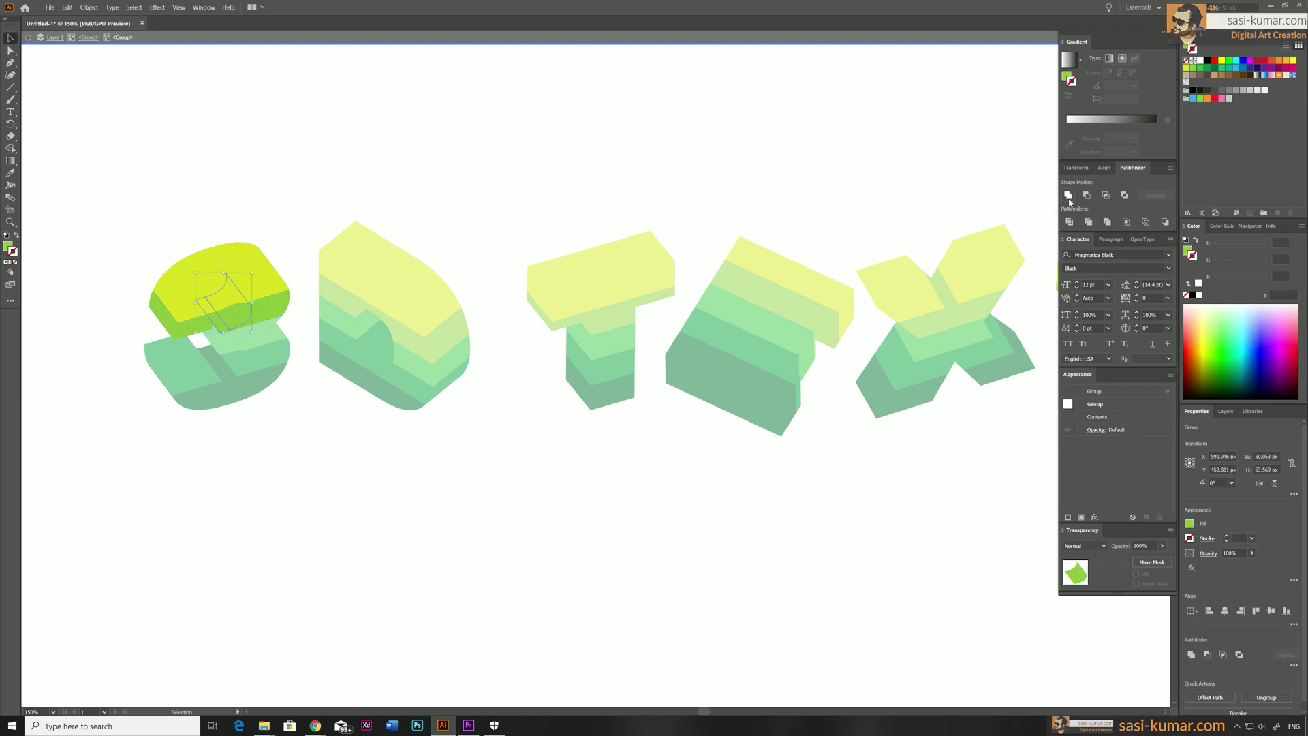
{"action": "left_click", "coordinate": [1068, 198]}
- Examine the nested band groups of the 3 and the D and the pieces of the other expanded letters
{"action": "double_click", "coordinate": [327, 227]}
{"action": "double_click", "coordinate": [222, 349]}
{"action": "double_click", "coordinate": [222, 349]}
{"action": "left_click", "coordinate": [264, 335]}
{"action": "left_click", "coordinate": [264, 329]}
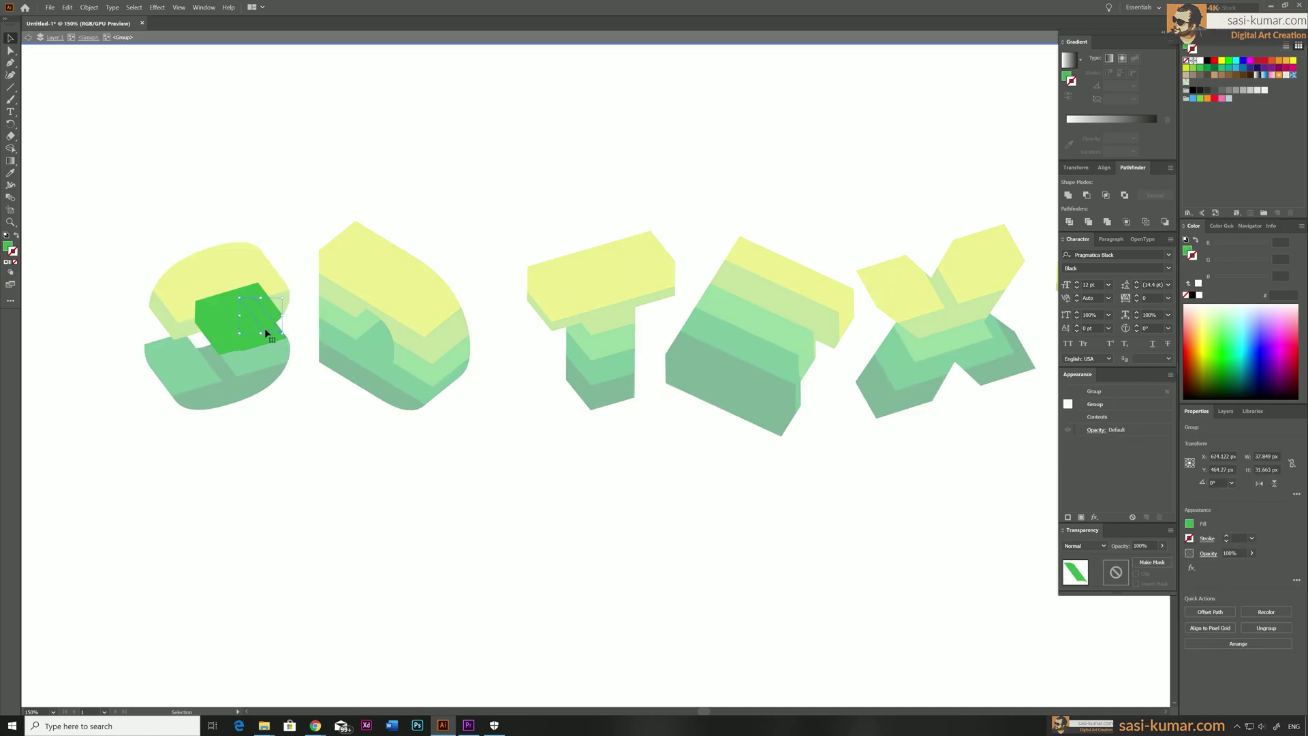
{"action": "key", "text": "Escape"}
{"action": "double_click", "coordinate": [240, 379]}
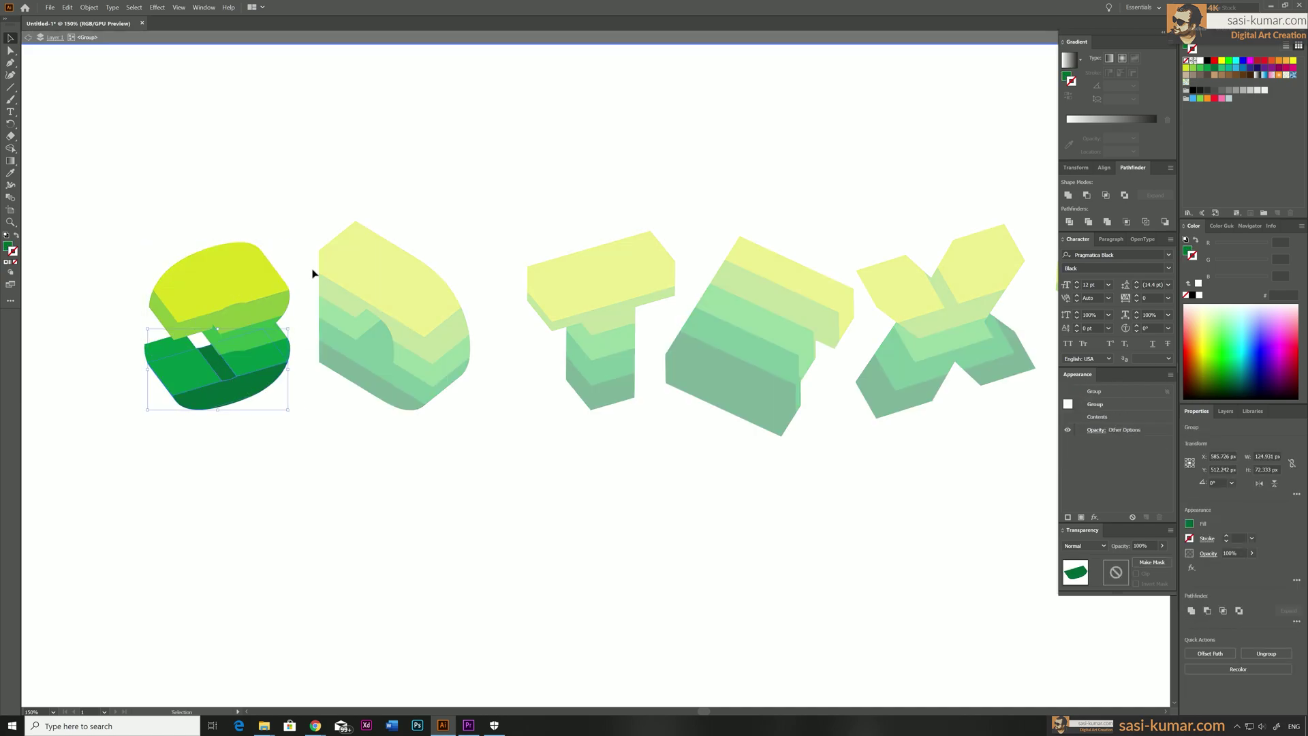
{"action": "key", "text": "Escape"}
{"action": "double_click", "coordinate": [374, 269]}
{"action": "double_click", "coordinate": [382, 267]}
{"action": "key", "text": "Escape"}
{"action": "left_click", "coordinate": [581, 388]}
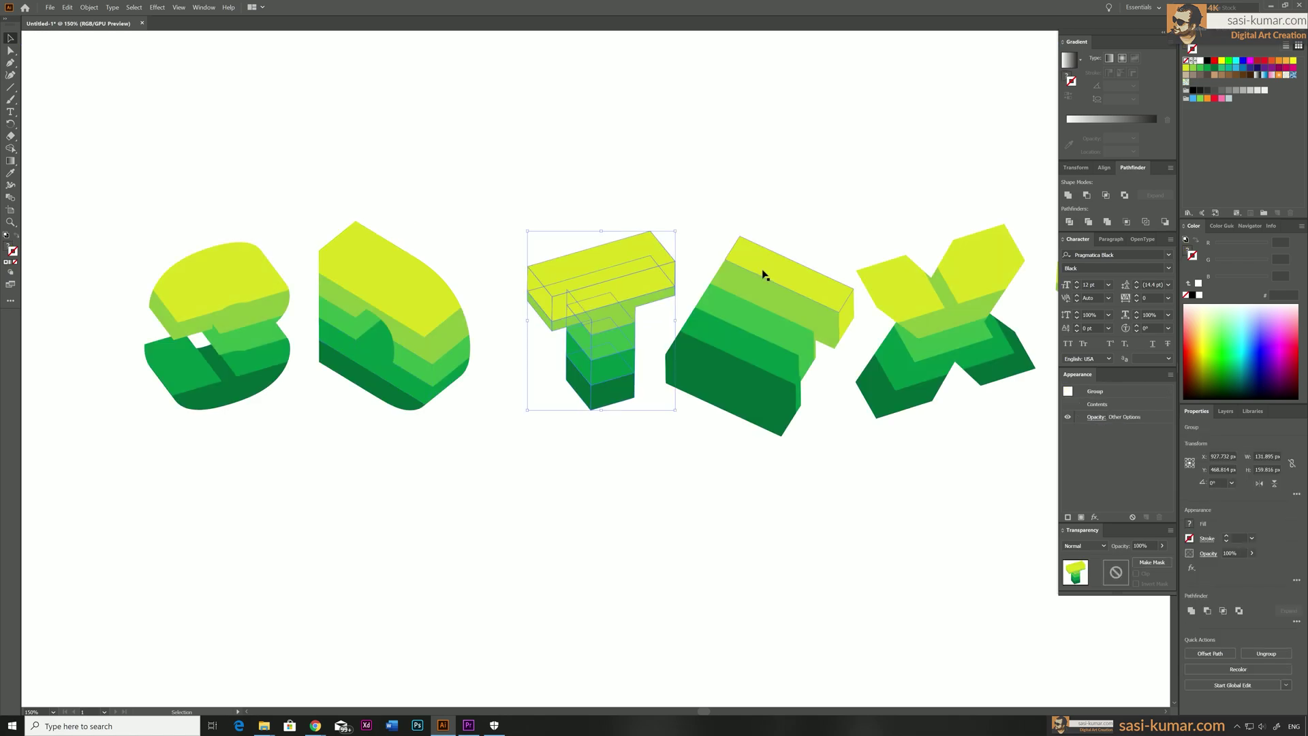
{"action": "left_click", "coordinate": [937, 320]}
{"action": "left_click", "coordinate": [832, 443]}
- Give all six expanded letters a white (#FFFFFF) stroke
{"action": "key", "text": "ctrl+minus"}
{"action": "left_click", "coordinate": [306, 324]}
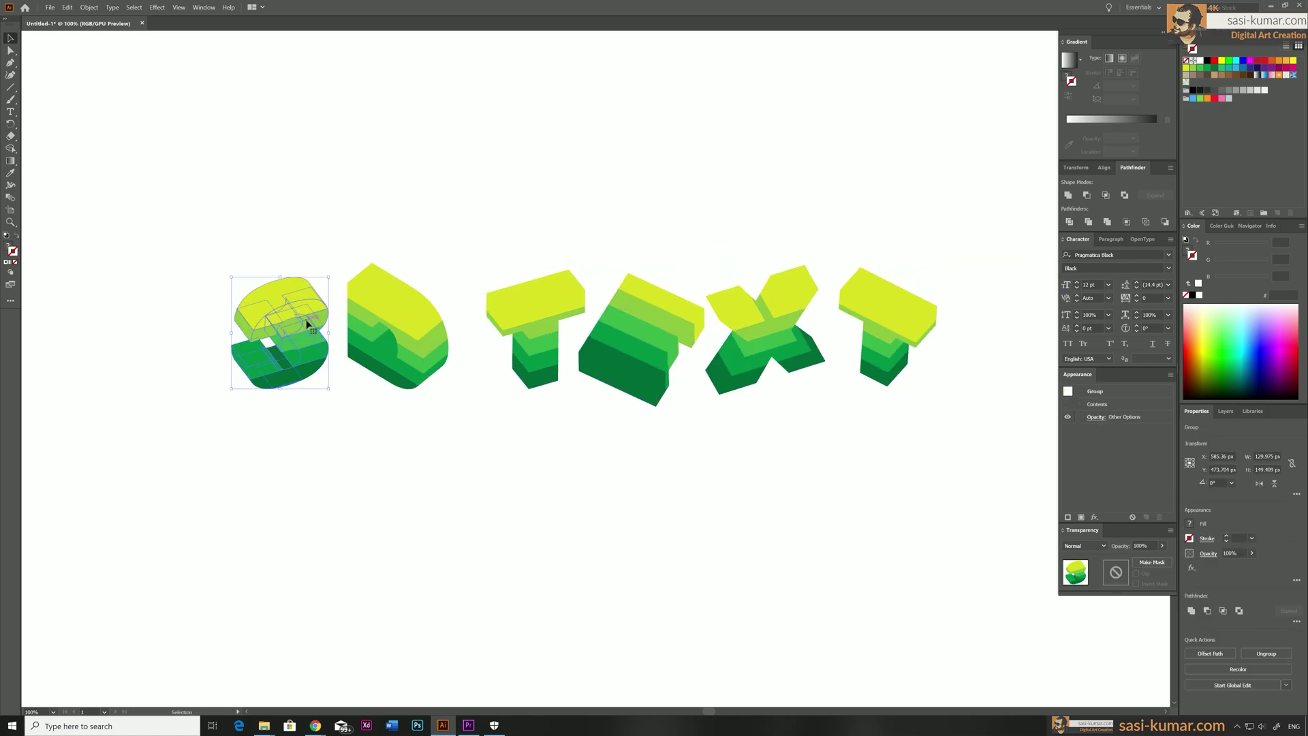
{"action": "left_click", "coordinate": [409, 306], "text": "shift"}
{"action": "left_click", "coordinate": [564, 307], "text": "shift"}
{"action": "left_click", "coordinate": [647, 320], "text": "shift"}
{"action": "left_click", "coordinate": [763, 320], "text": "shift"}
{"action": "left_click", "coordinate": [894, 314], "text": "shift"}
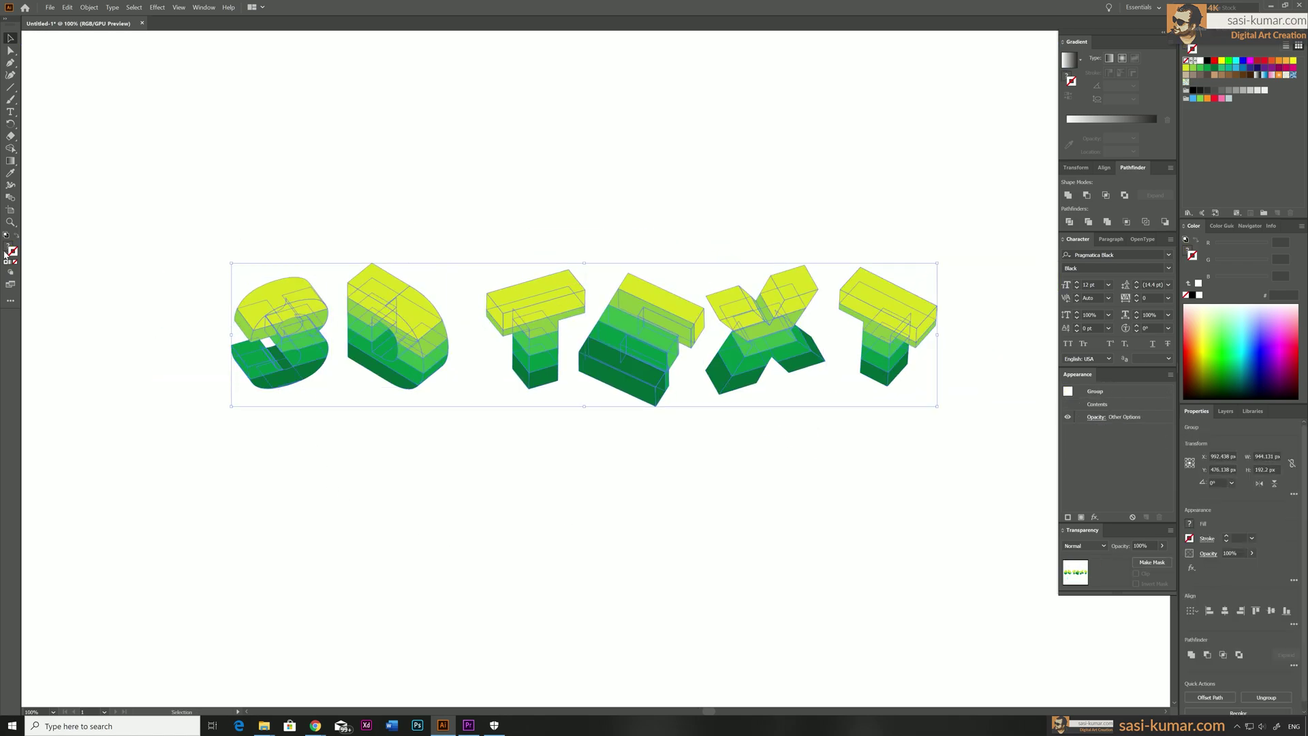
{"action": "double_click", "coordinate": [7, 247]}
{"action": "left_click_drag", "start_coordinate": [752, 179], "coordinate": [739, 172]}
{"action": "left_click", "coordinate": [964, 176]}
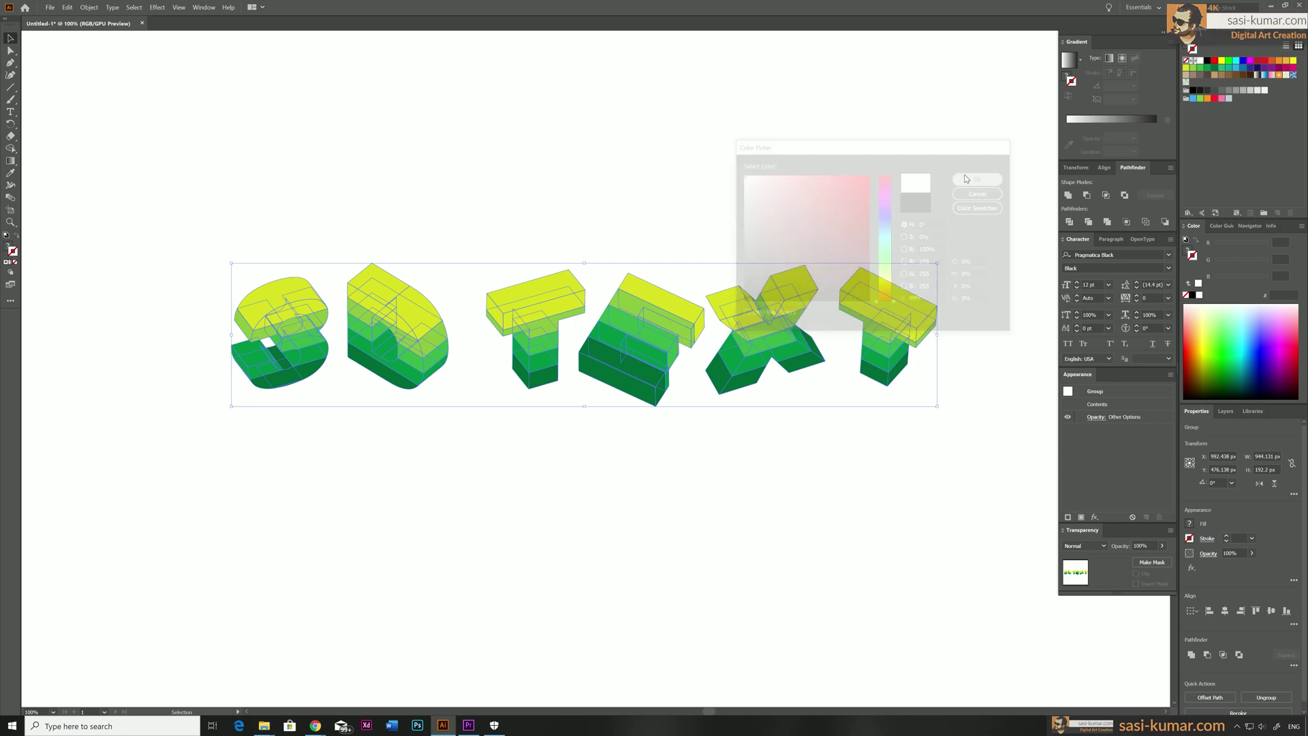
{"action": "left_click", "coordinate": [512, 146]}
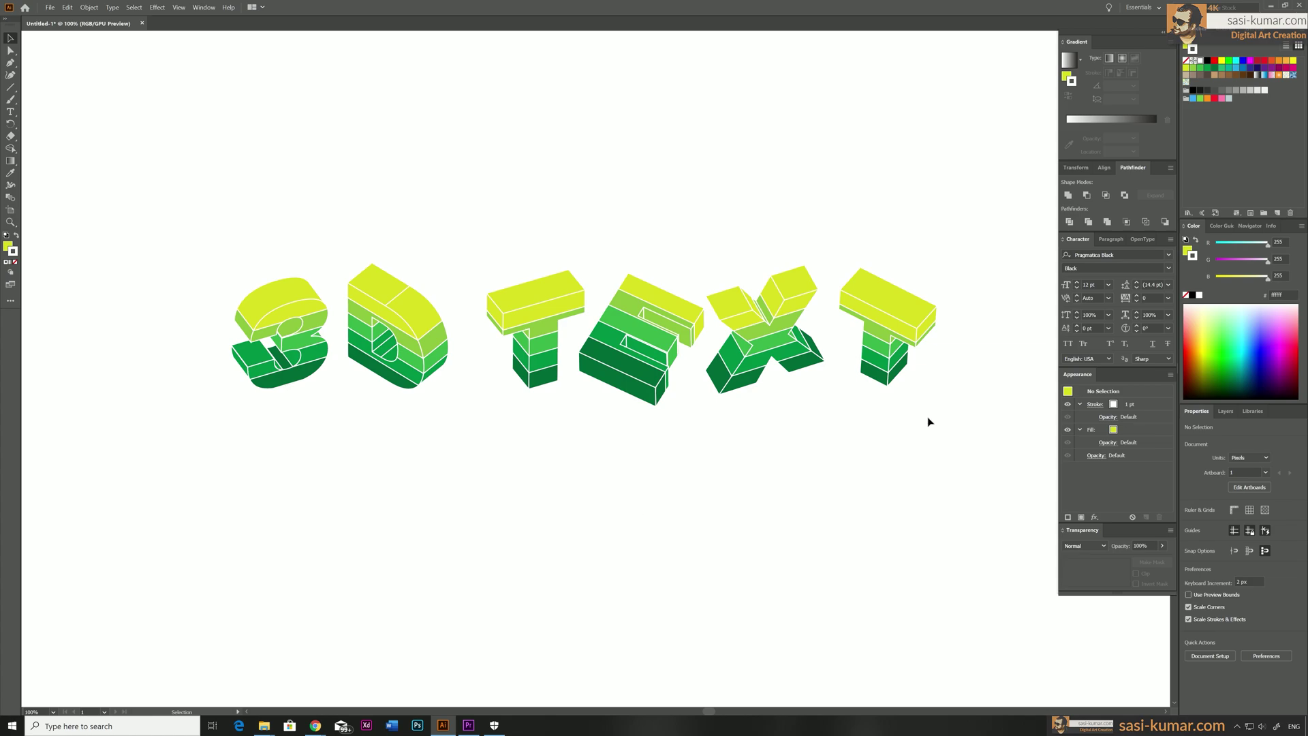
- Thin the white strokes of all six letters, trying 0.25 pt and settling on 0.5 pt
{"action": "left_click_drag", "start_coordinate": [929, 419], "coordinate": [272, 211]}
{"action": "left_click_drag", "start_coordinate": [1244, 538], "coordinate": [1203, 542]}
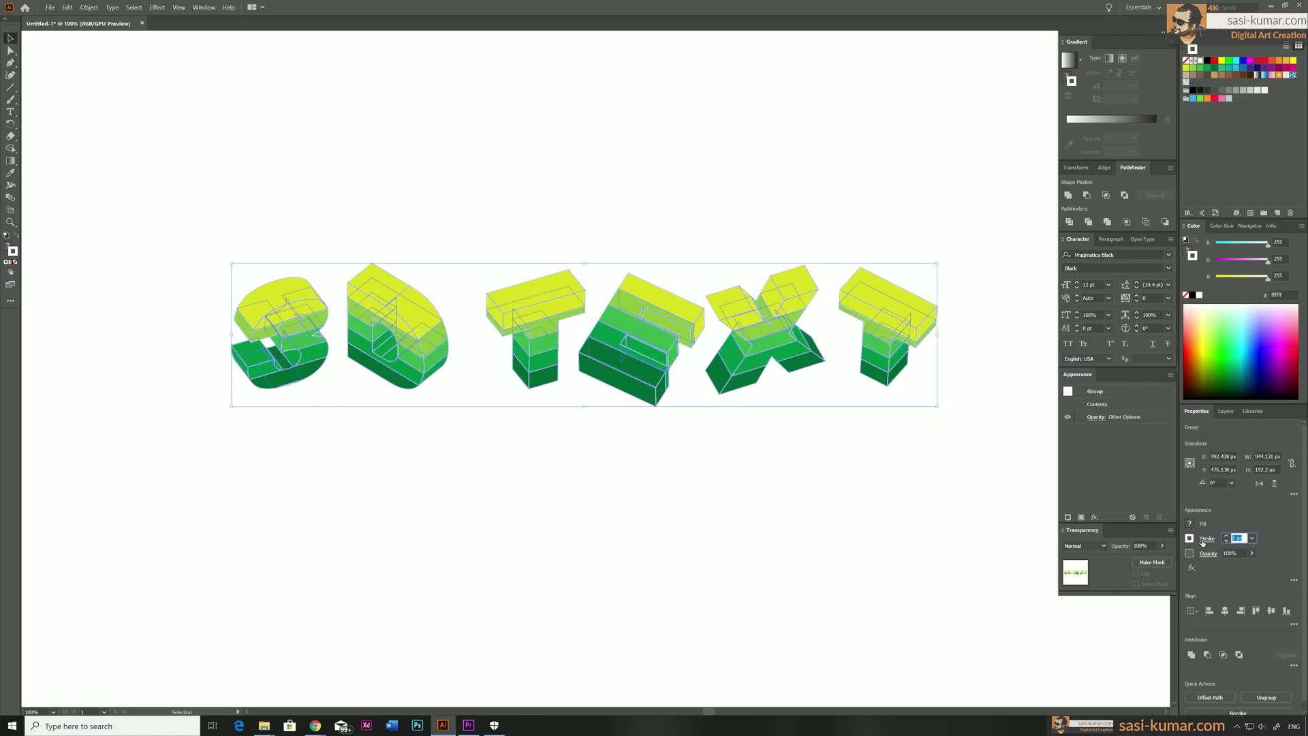
{"action": "type", "text": "0.25"}
{"action": "key", "text": "Return"}
{"action": "left_click", "coordinate": [502, 111]}
{"action": "left_click_drag", "start_coordinate": [268, 276], "coordinate": [913, 409]}
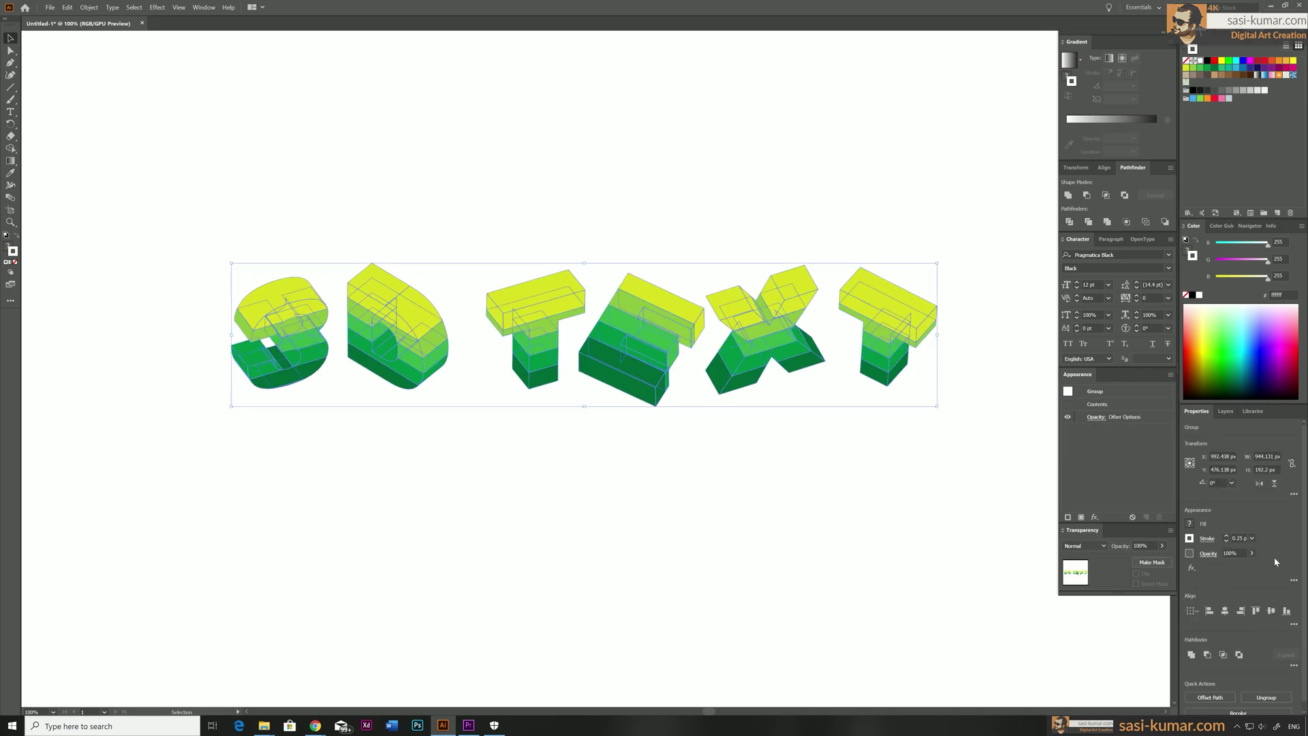
{"action": "left_click", "coordinate": [551, 198]}
- Unite the two adjoining yellow top faces of the D into a single shape
{"action": "key", "text": "ctrl+plus"}
{"action": "key", "text": "ctrl+plus"}
{"action": "left_click_drag", "start_coordinate": [235, 263], "coordinate": [526, 301]}
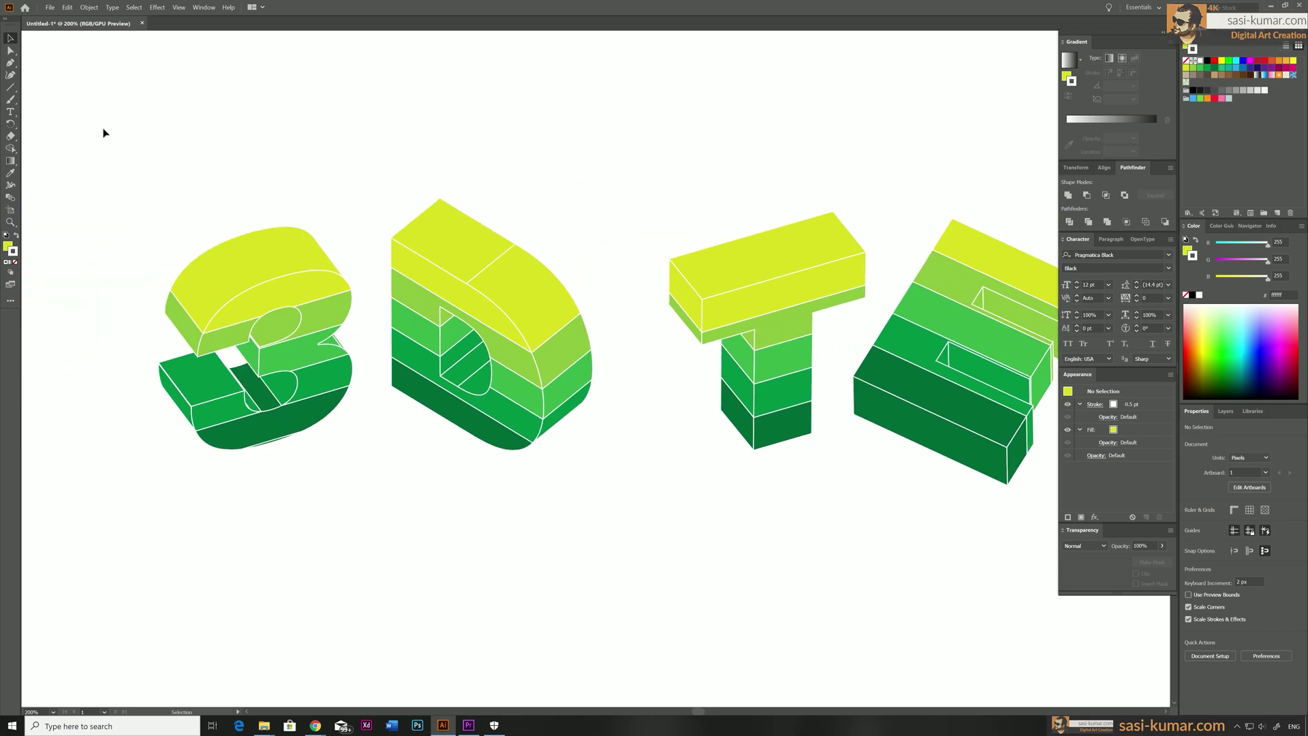
{"action": "left_click", "coordinate": [9, 50]}
{"action": "left_click", "coordinate": [477, 255]}
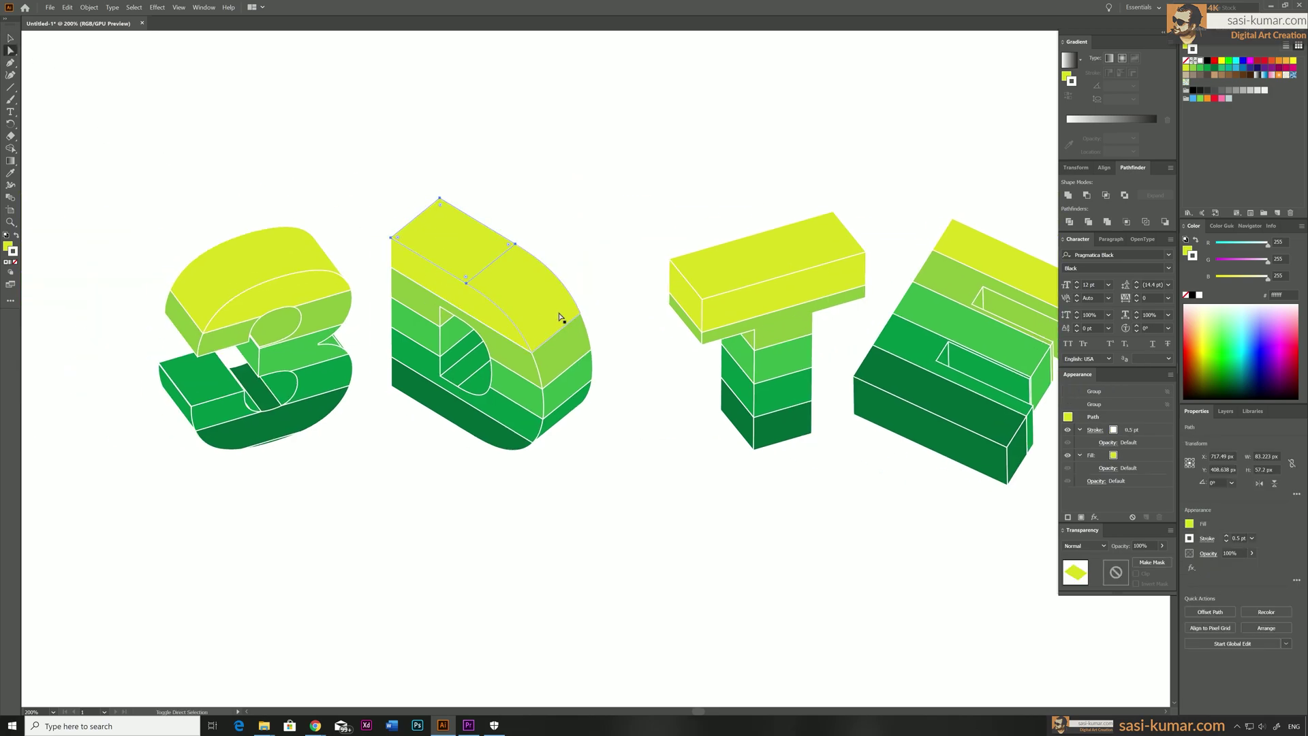
{"action": "left_click", "coordinate": [409, 111]}
- Unite the adjoining dark green inner faces of the 3 and the adjoining green faces inside the D's opening
{"action": "left_click", "coordinate": [252, 406]}
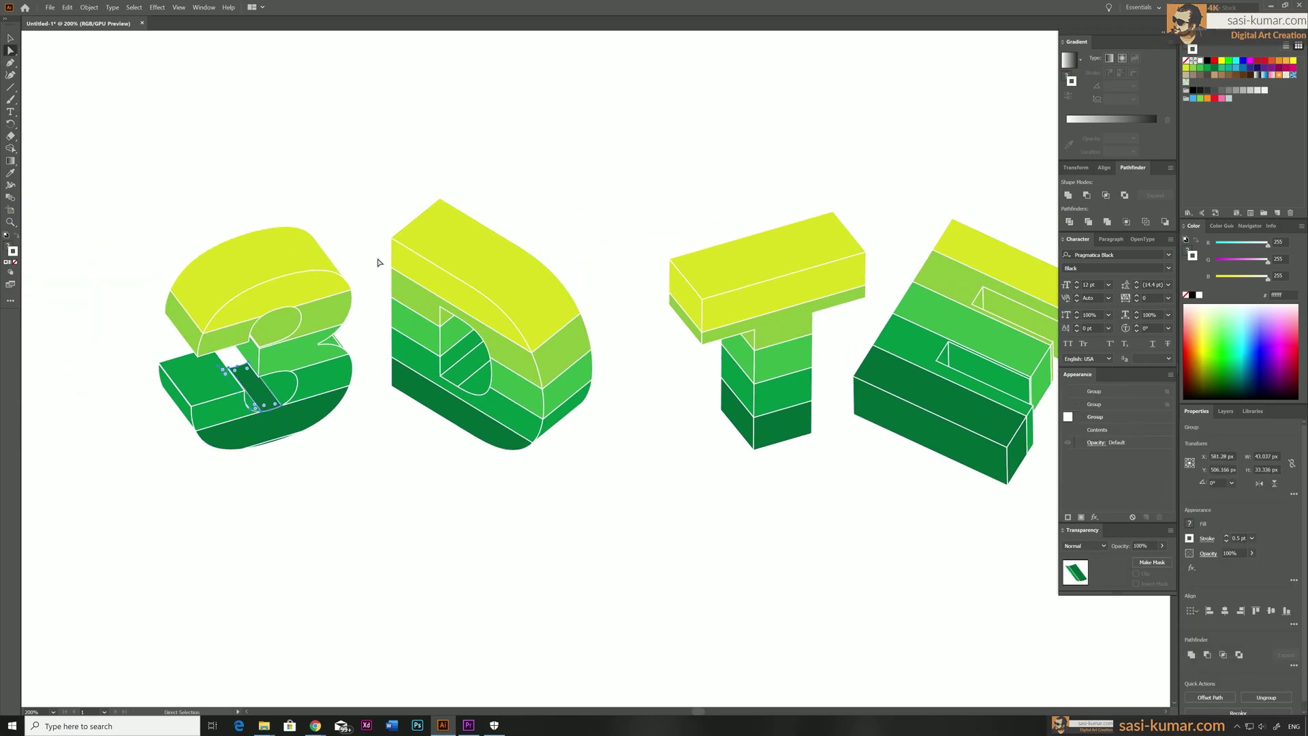
{"action": "left_click", "coordinate": [354, 212]}
{"action": "left_click_drag", "start_coordinate": [418, 476], "coordinate": [350, 465]}
{"action": "left_click", "coordinate": [408, 381]}
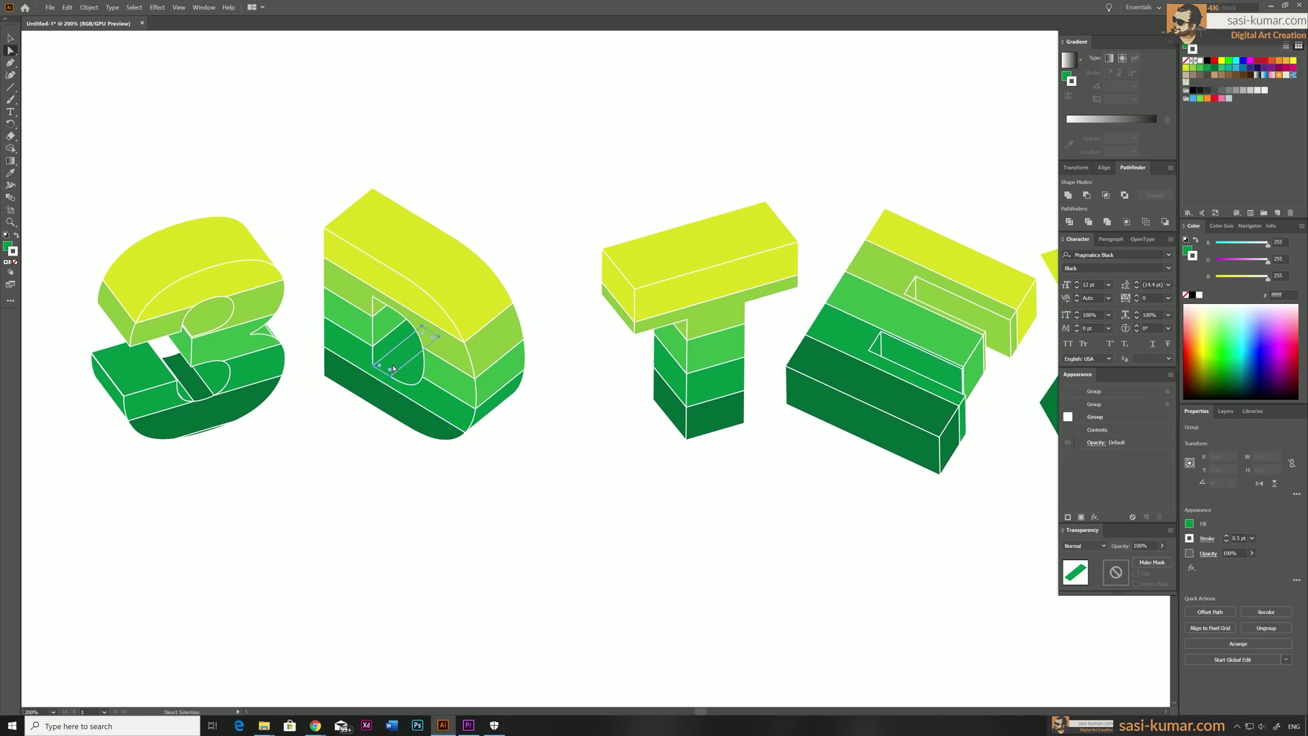
{"action": "left_click", "coordinate": [660, 193]}
{"action": "scroll", "coordinate": [318, 446], "scroll_direction": "right", "scroll_amount": 6}
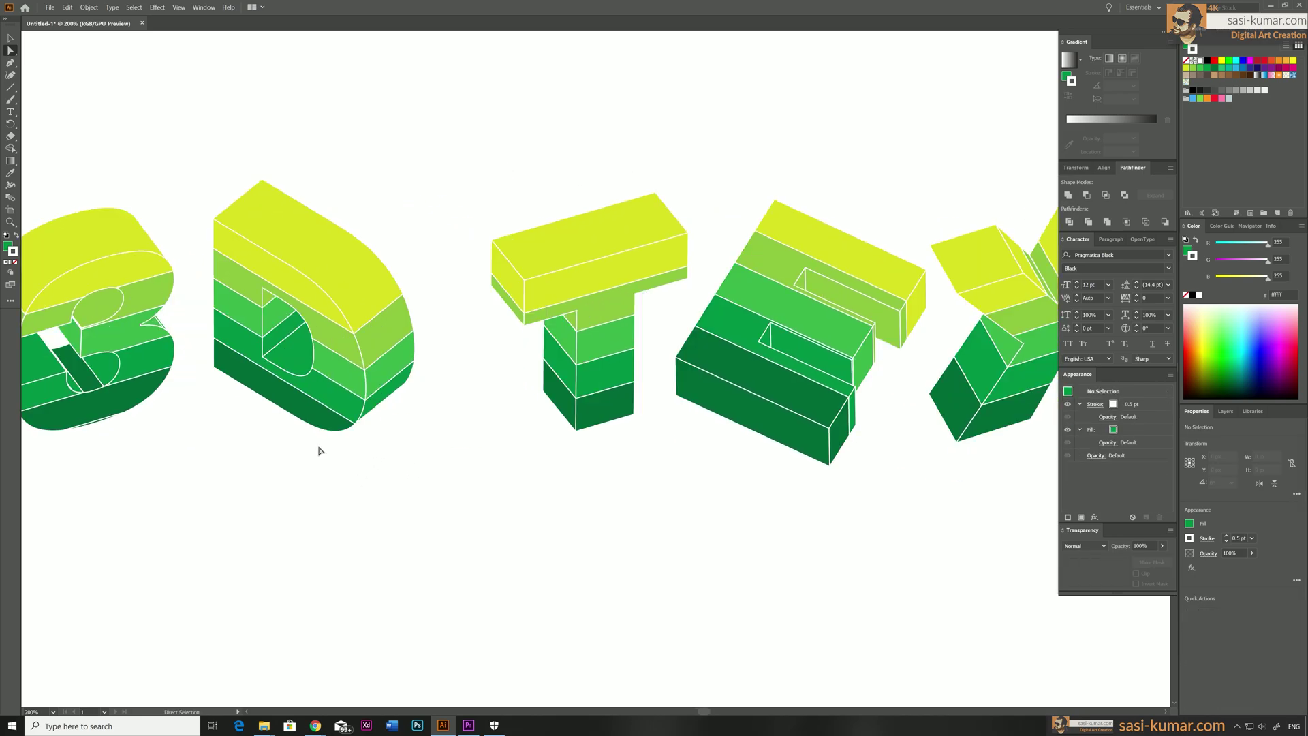
- Shift all six letters together slightly to the left on the artboard
{"action": "key", "text": "ctrl+0"}
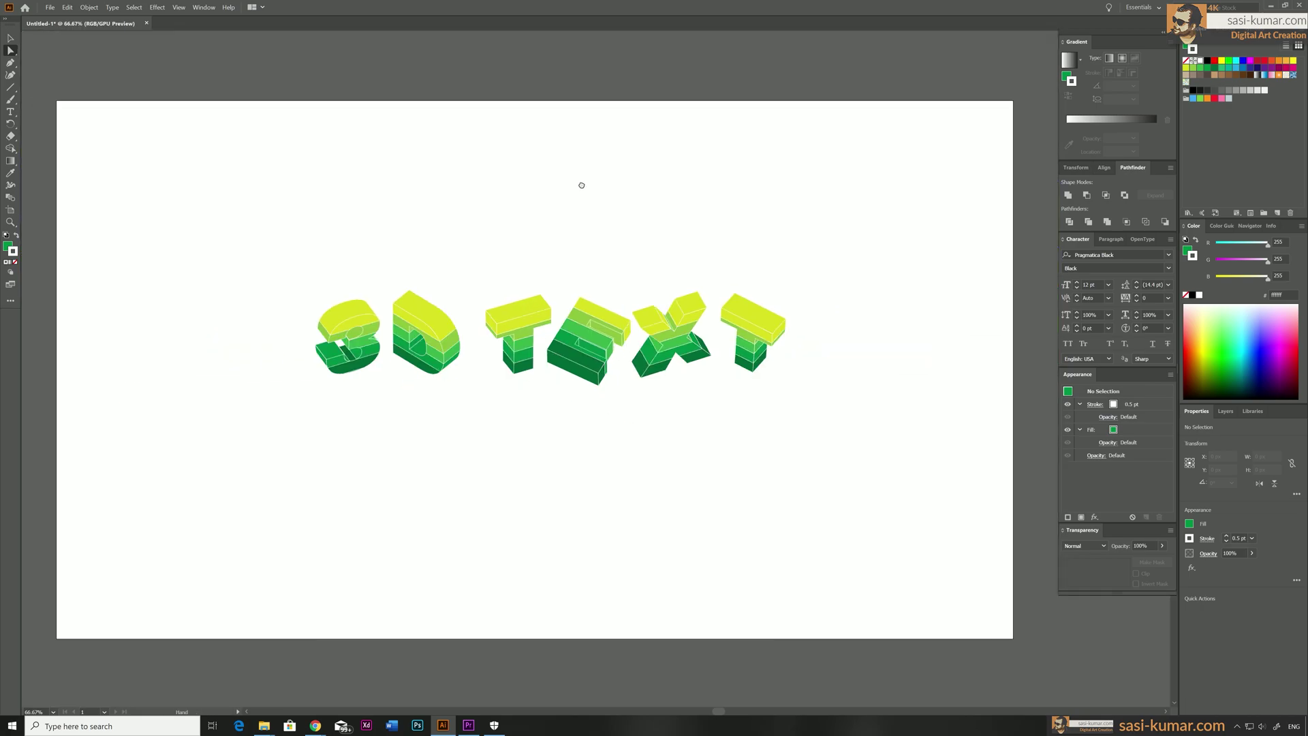
{"action": "left_click", "coordinate": [11, 40]}
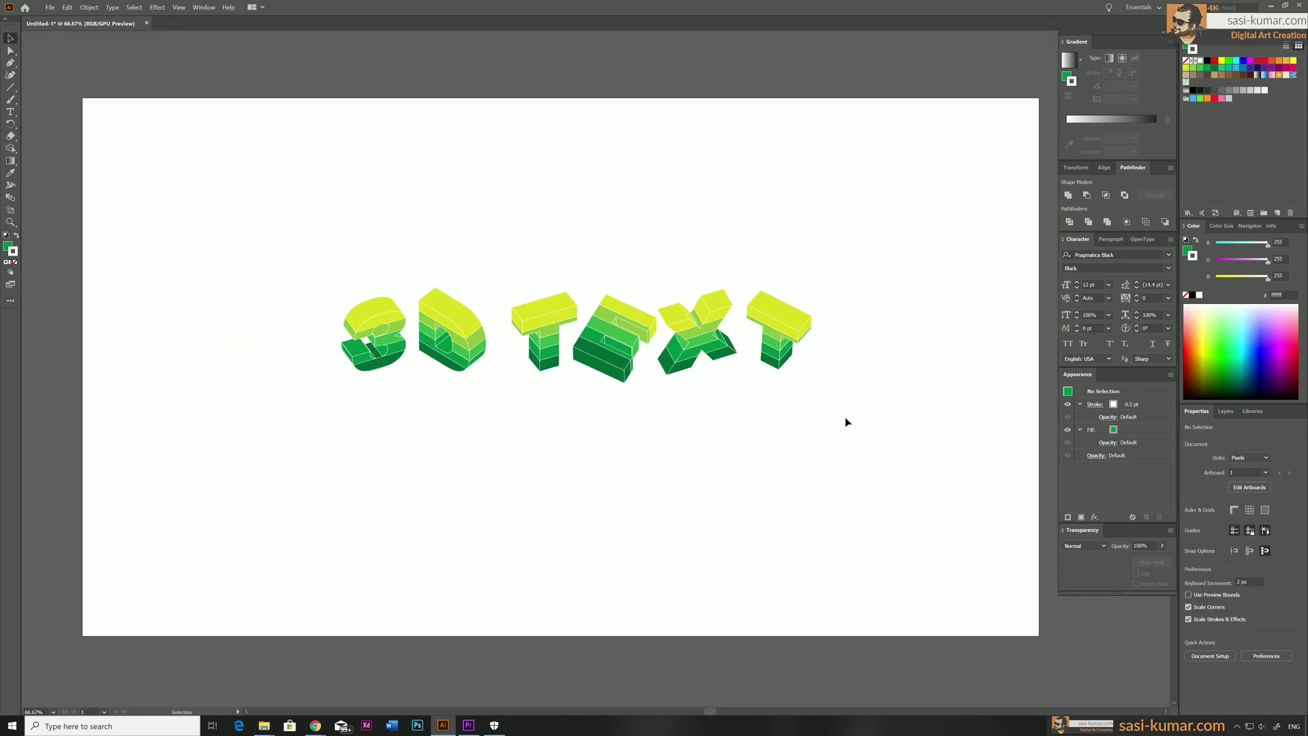
{"action": "left_click_drag", "start_coordinate": [845, 417], "coordinate": [327, 273]}
{"action": "left_click_drag", "start_coordinate": [458, 332], "coordinate": [451, 333]}
{"action": "left_click", "coordinate": [286, 239]}
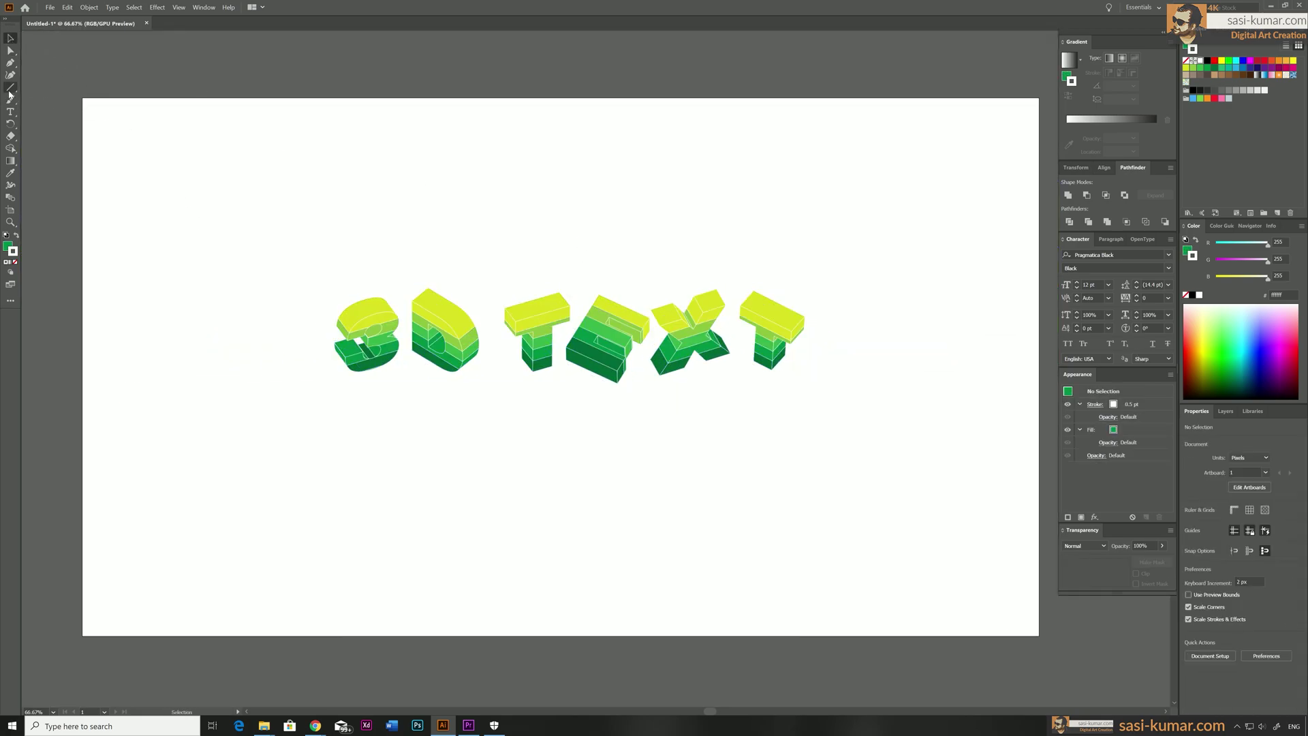
- Add a teal 1920 × 1080 px background rectangle covering the artboard behind the letters
{"action": "left_click_drag", "start_coordinate": [10, 90], "coordinate": [1038, 636]}
{"action": "key", "text": "v"}
{"action": "right_click", "coordinate": [443, 240]}
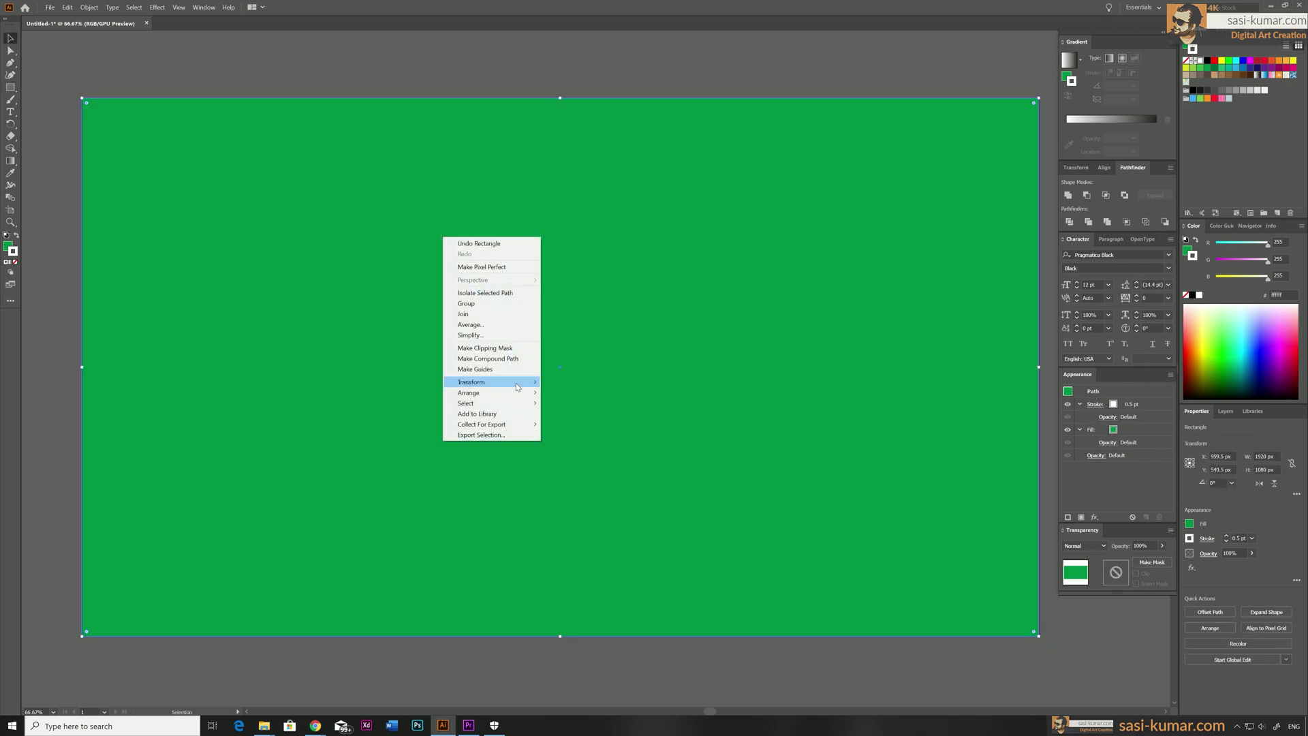
{"action": "mouse_move", "coordinate": [505, 392]}
{"action": "left_click", "coordinate": [593, 416]}
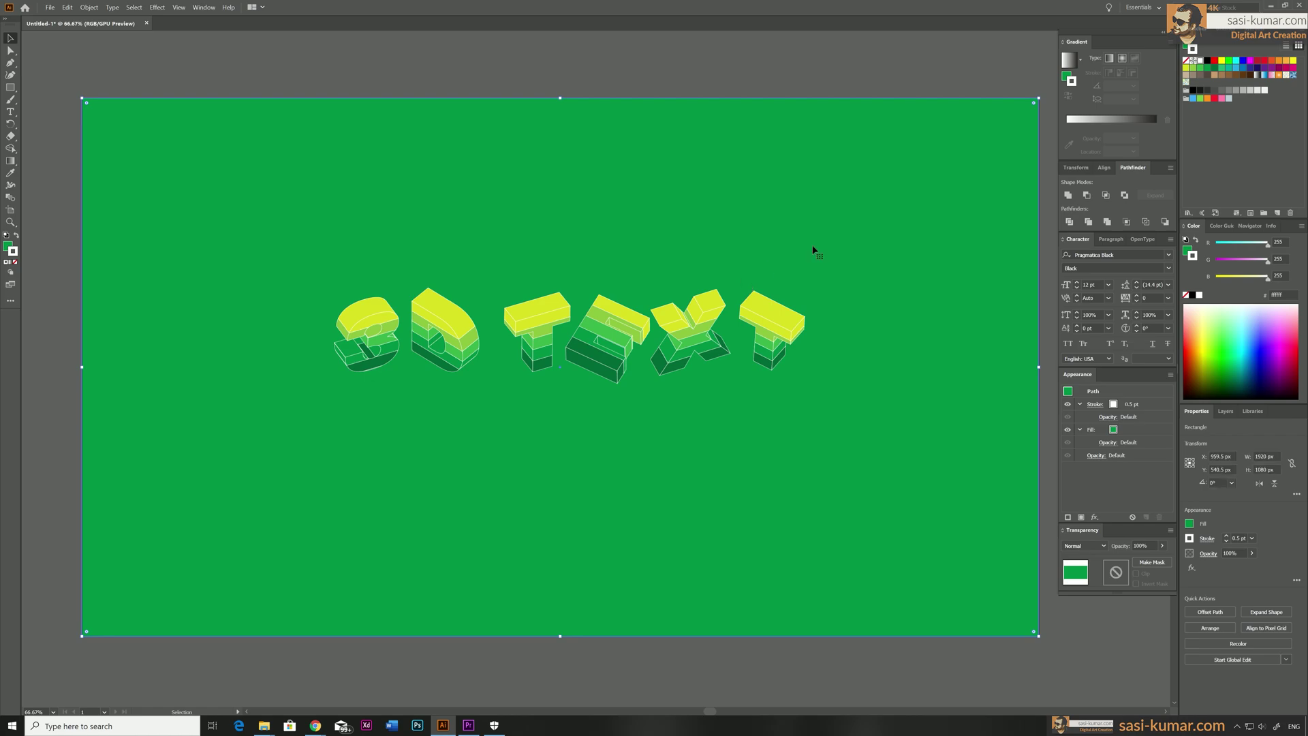
{"action": "left_click", "coordinate": [1227, 69]}
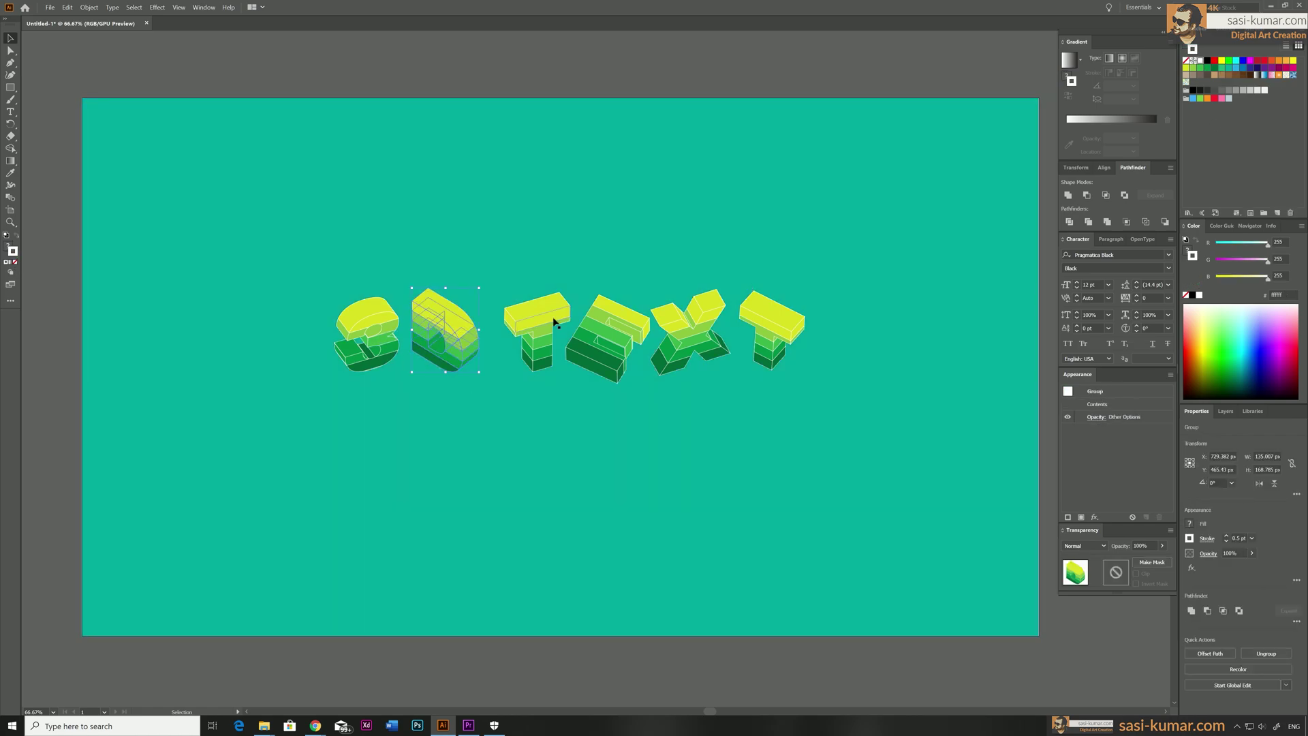
- Nudge the E slightly upward relative to the other letters
{"action": "left_click", "coordinate": [601, 349]}
{"action": "key", "text": "Up"}
{"action": "key", "text": "Up"}
{"action": "key", "text": "Up"}
{"action": "key", "text": "Up"}
{"action": "key", "text": "Up"}
- Nudge the X and the last T slightly to the right to adjust the letter spacing
{"action": "left_click", "coordinate": [689, 334]}
{"action": "key", "text": "Right"}
{"action": "key", "text": "Right"}
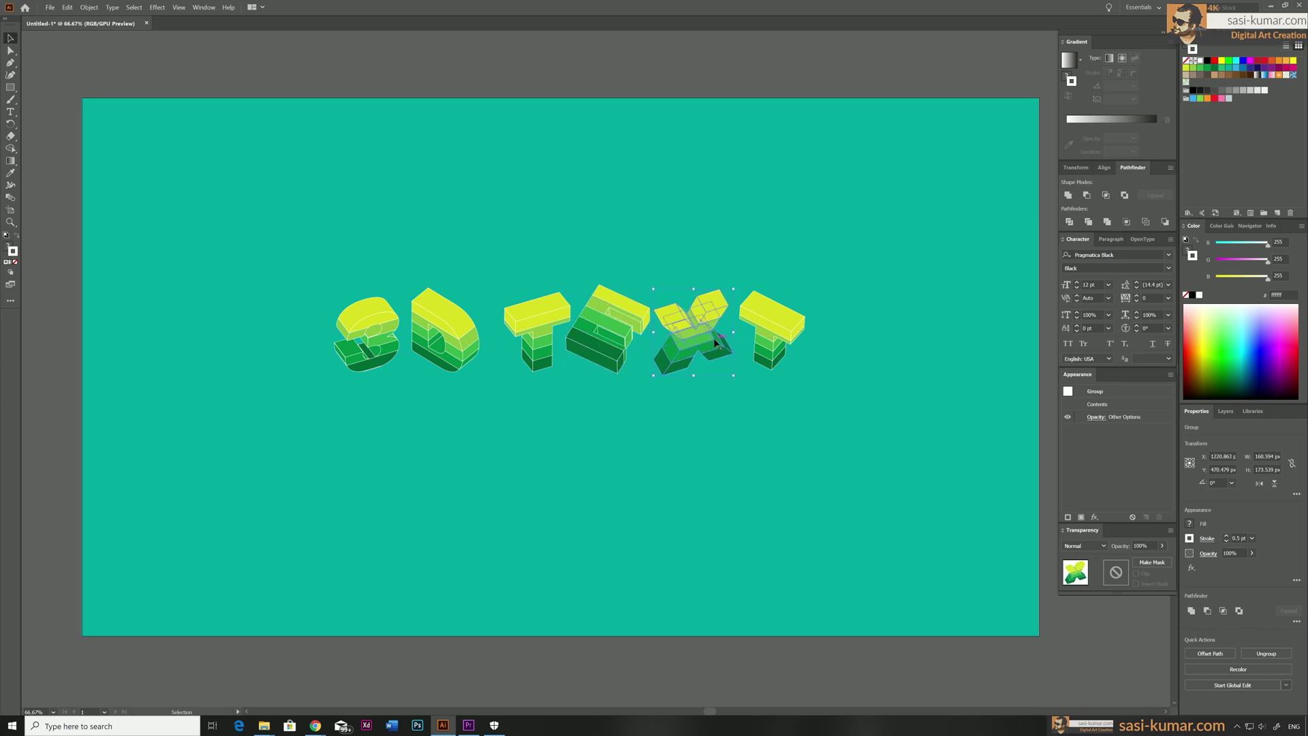
{"action": "left_click", "coordinate": [770, 328]}
{"action": "key", "text": "Right"}
{"action": "key", "text": "Right"}
{"action": "left_click_drag", "start_coordinate": [770, 332], "coordinate": [771, 333]}
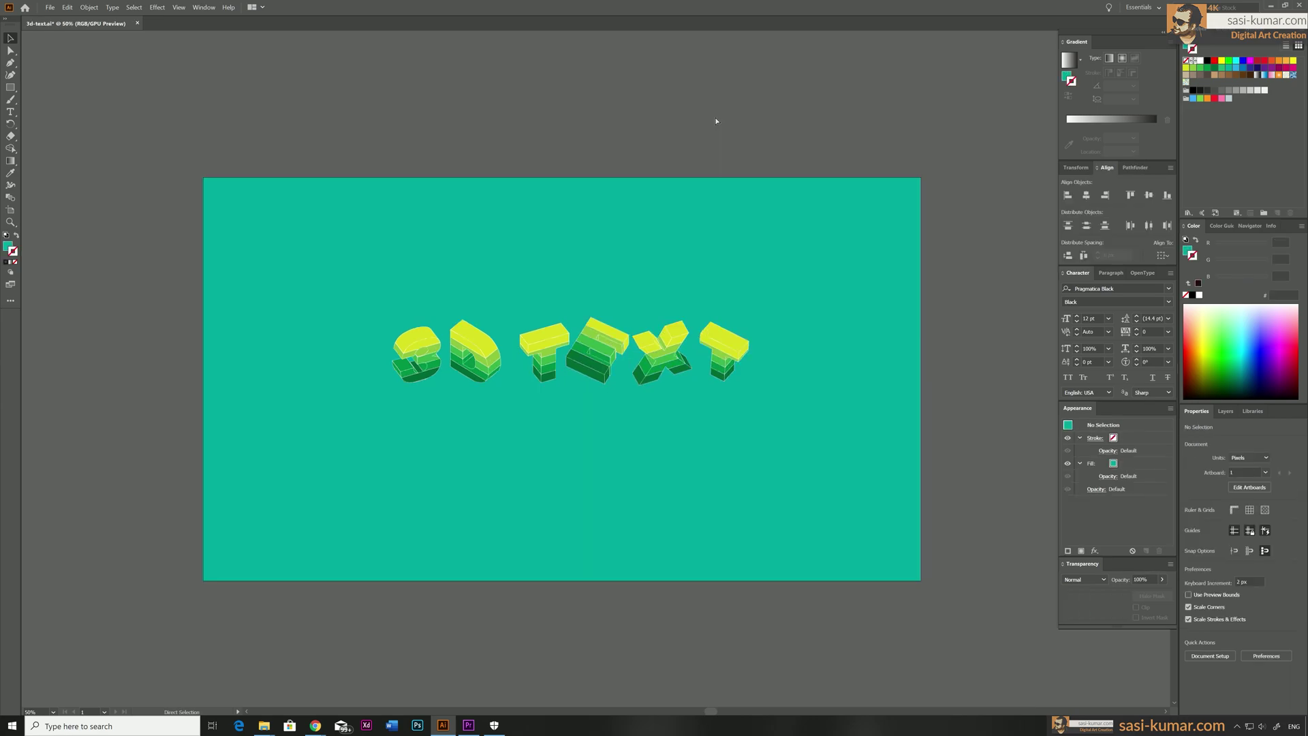
- Enlarge the row of six palette squares to about 474 × 90 px and place it above the artboard's upper right corner
{"action": "left_click_drag", "start_coordinate": [948, 274], "coordinate": [699, 292]}
{"action": "scroll", "coordinate": [731, 261], "scroll_direction": "up", "scroll_amount": 3}
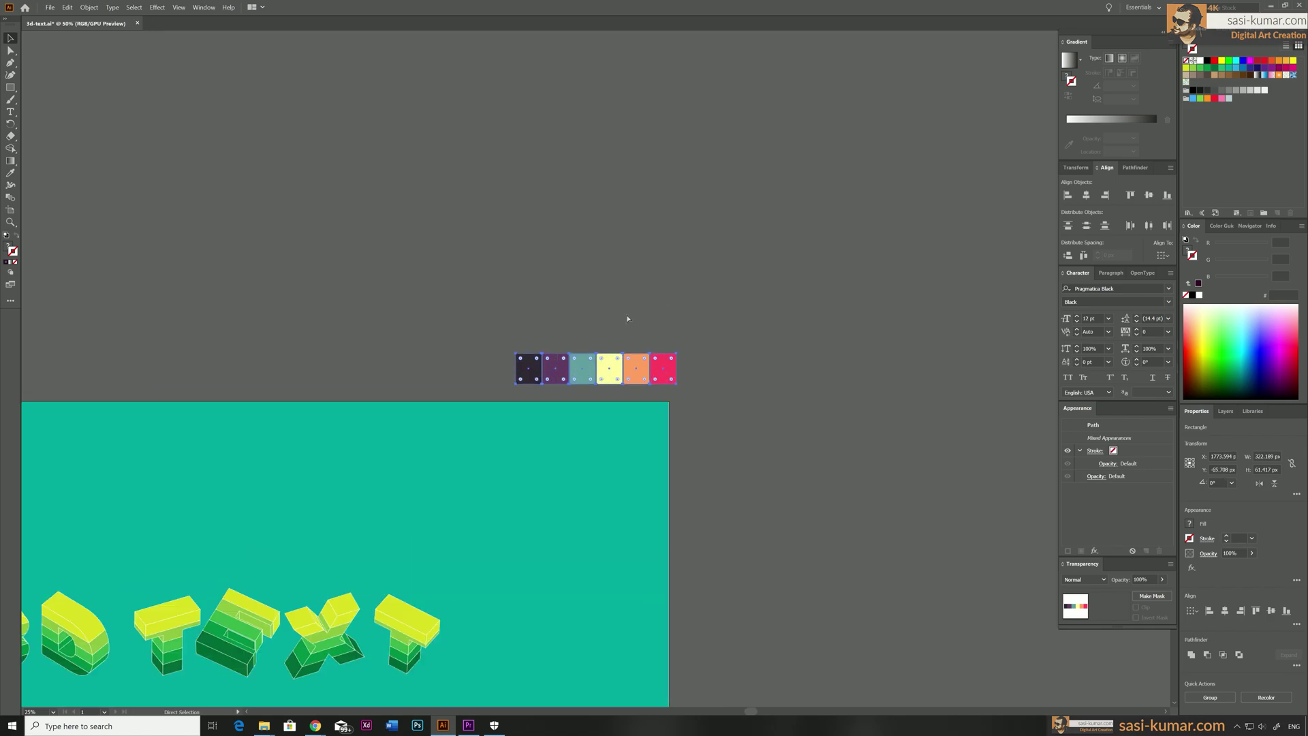
{"action": "left_click_drag", "start_coordinate": [484, 307], "coordinate": [702, 128]}
{"action": "left_click_drag", "start_coordinate": [753, 204], "coordinate": [696, 212]}
{"action": "left_click", "coordinate": [842, 172]}
{"action": "left_click_drag", "start_coordinate": [848, 182], "coordinate": [660, 178]}
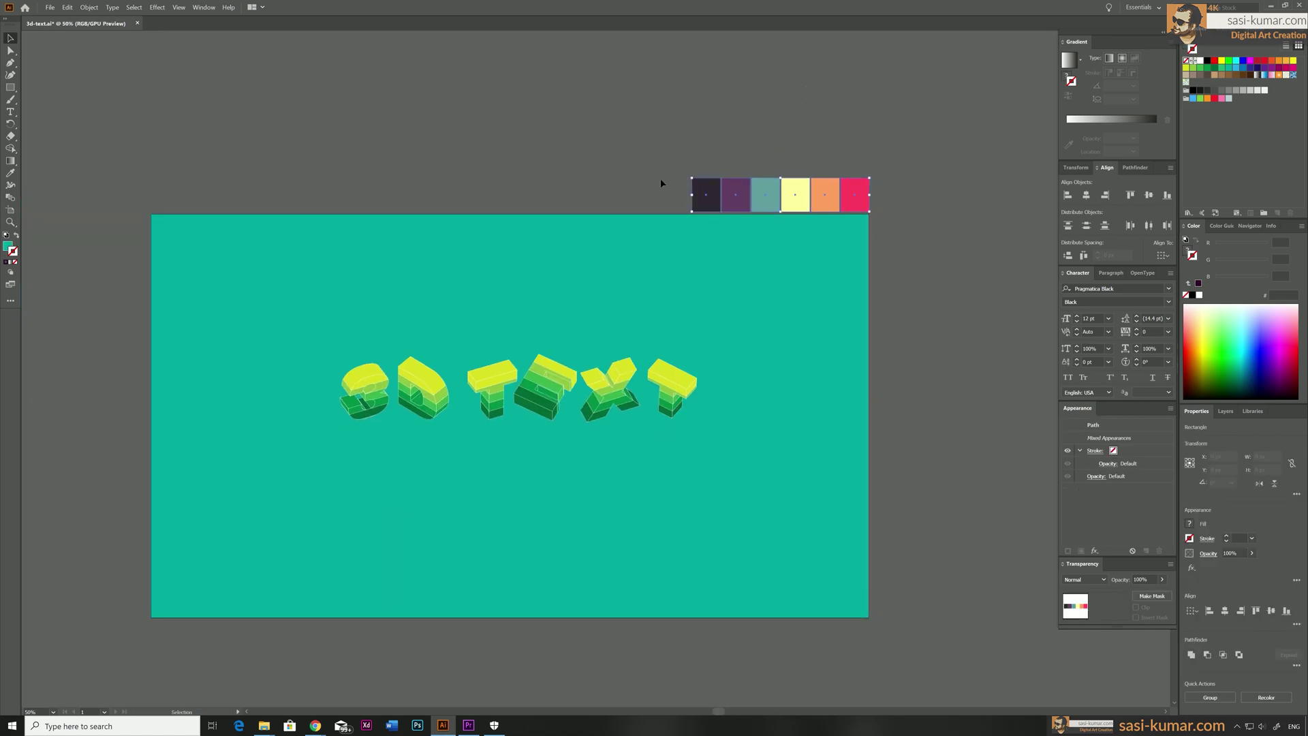
- Create a swatch color group named set02 from the six palette squares
{"action": "left_click", "coordinate": [1264, 213]}
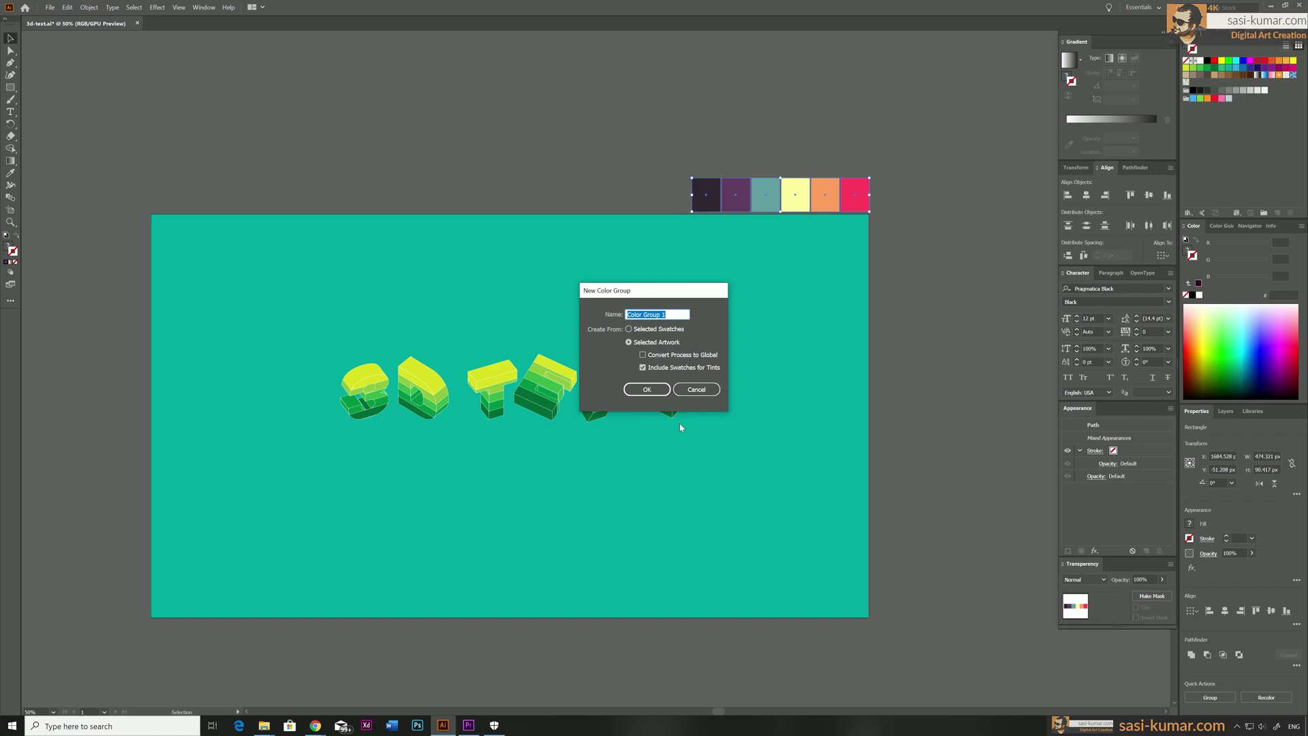
{"action": "type", "text": "set02"}
{"action": "key", "text": "Return"}
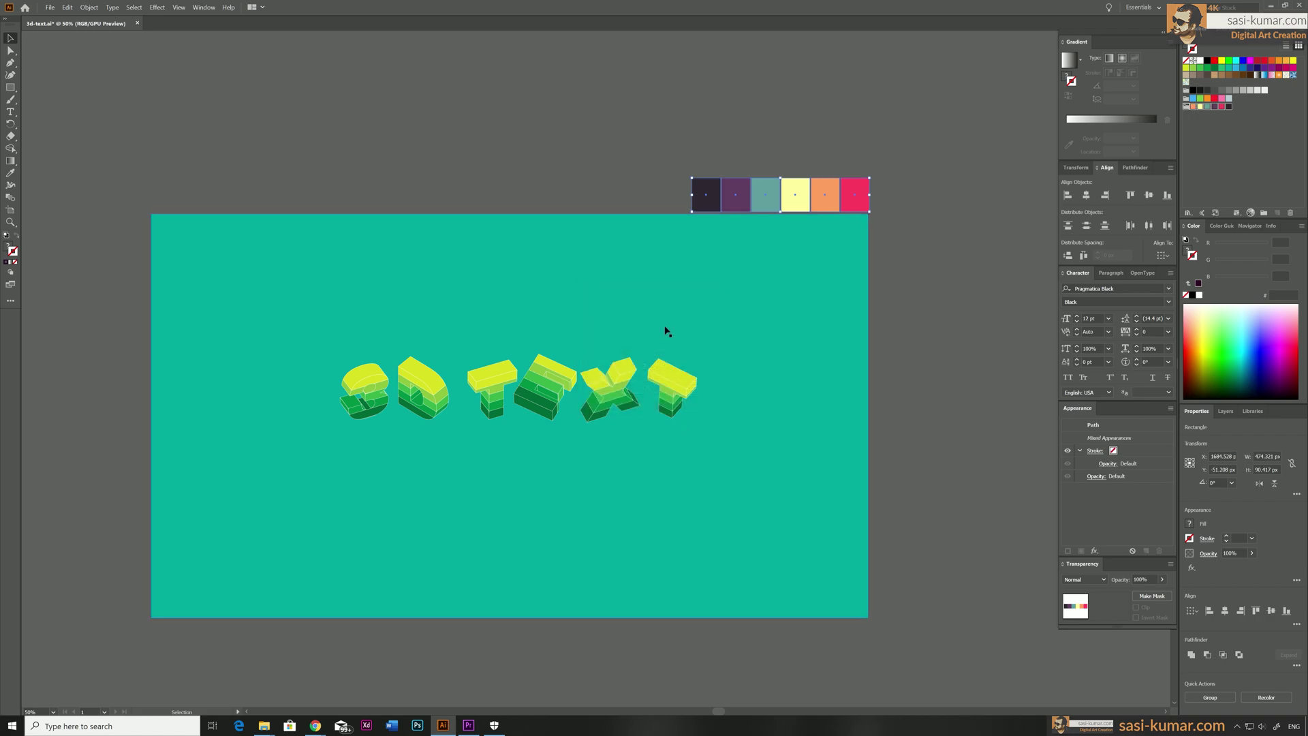
{"action": "left_click", "coordinate": [868, 112]}
- Try recoloring the letters and background with the set02 color group in Recolor Artwork
{"action": "key", "text": "ctrl+a"}
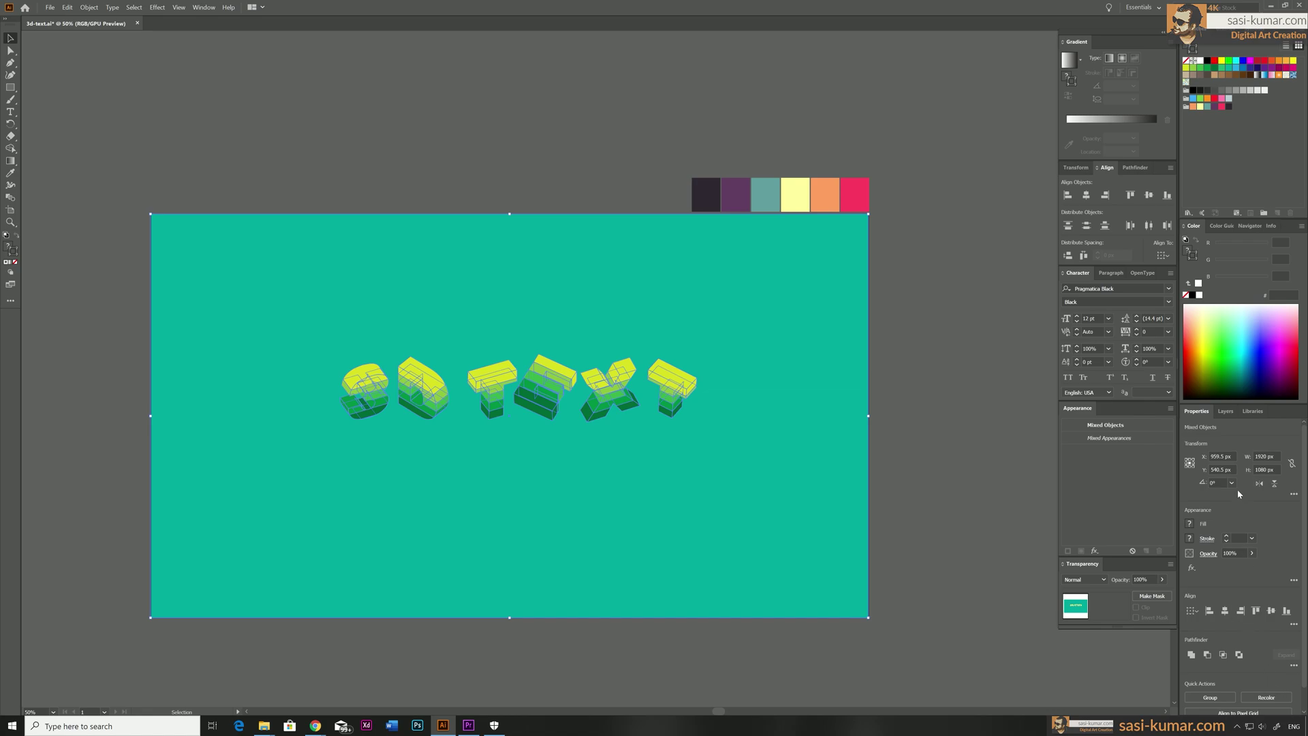
{"action": "left_click", "coordinate": [1278, 702]}
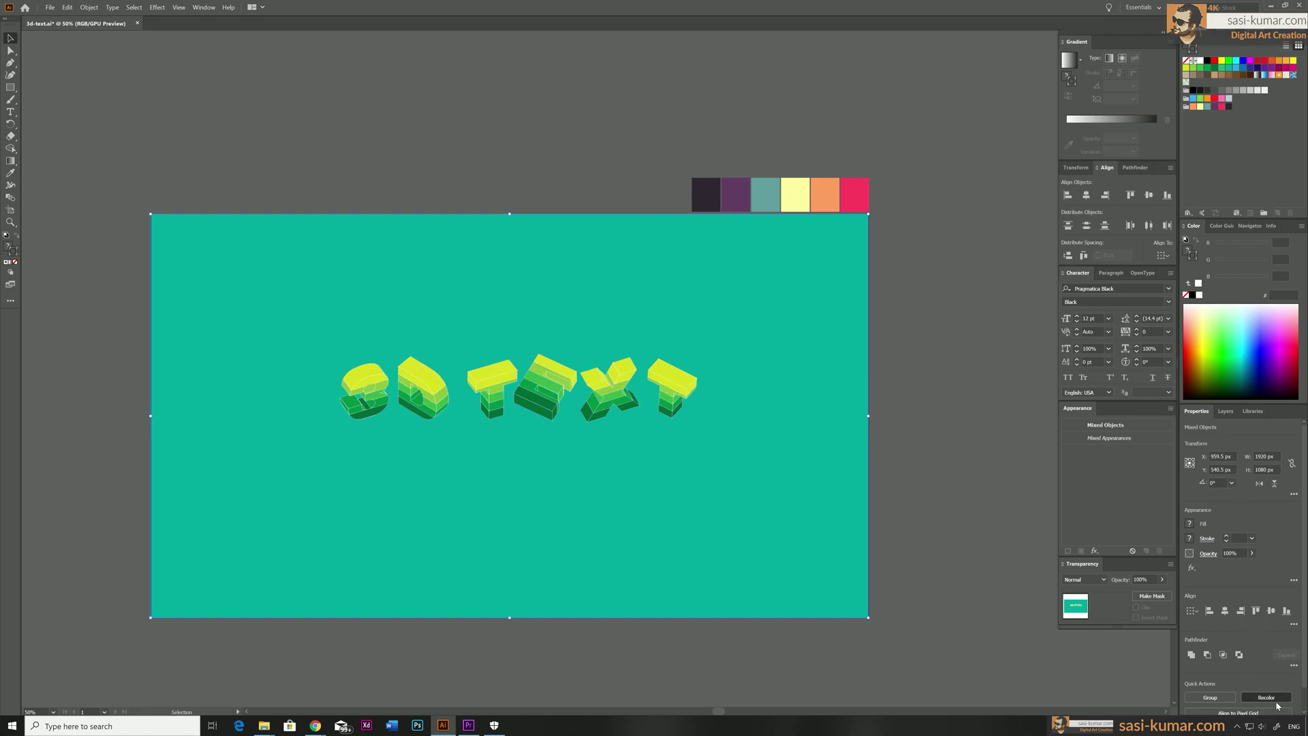
{"action": "left_click_drag", "start_coordinate": [946, 37], "coordinate": [593, 85]}
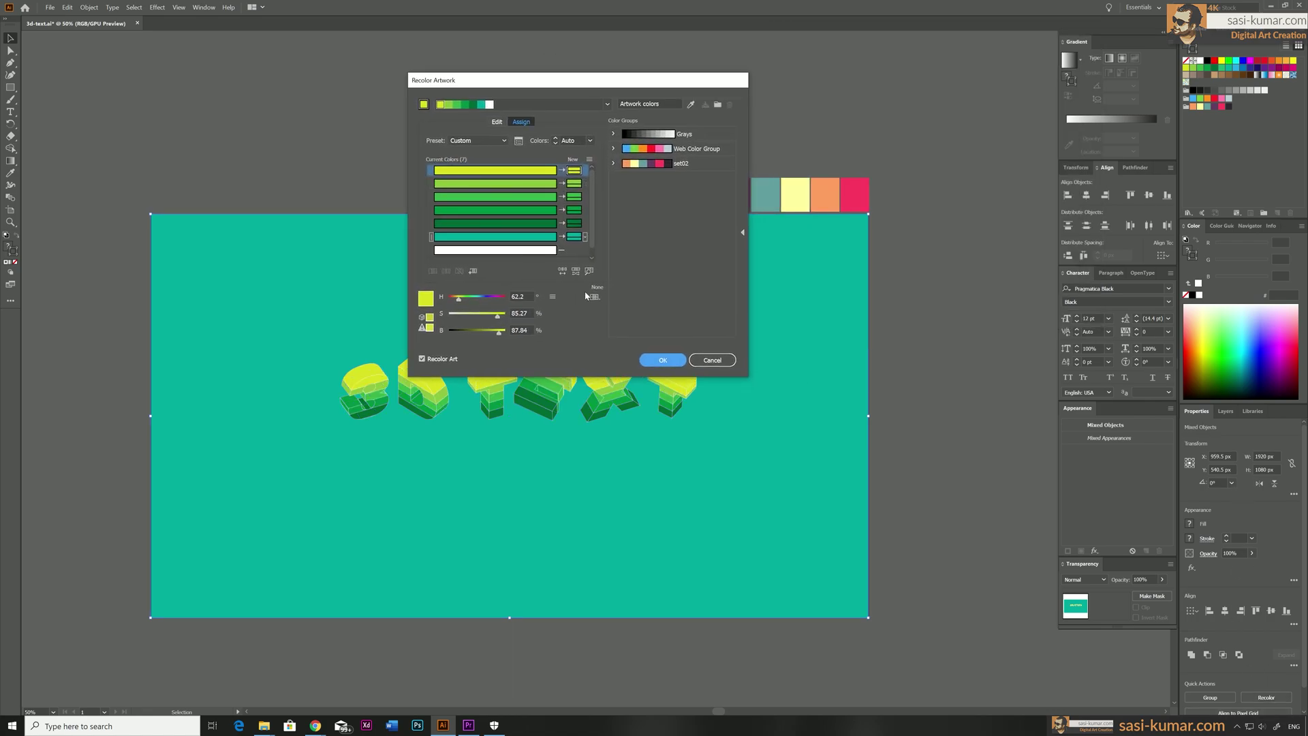
{"action": "left_click", "coordinate": [656, 169]}
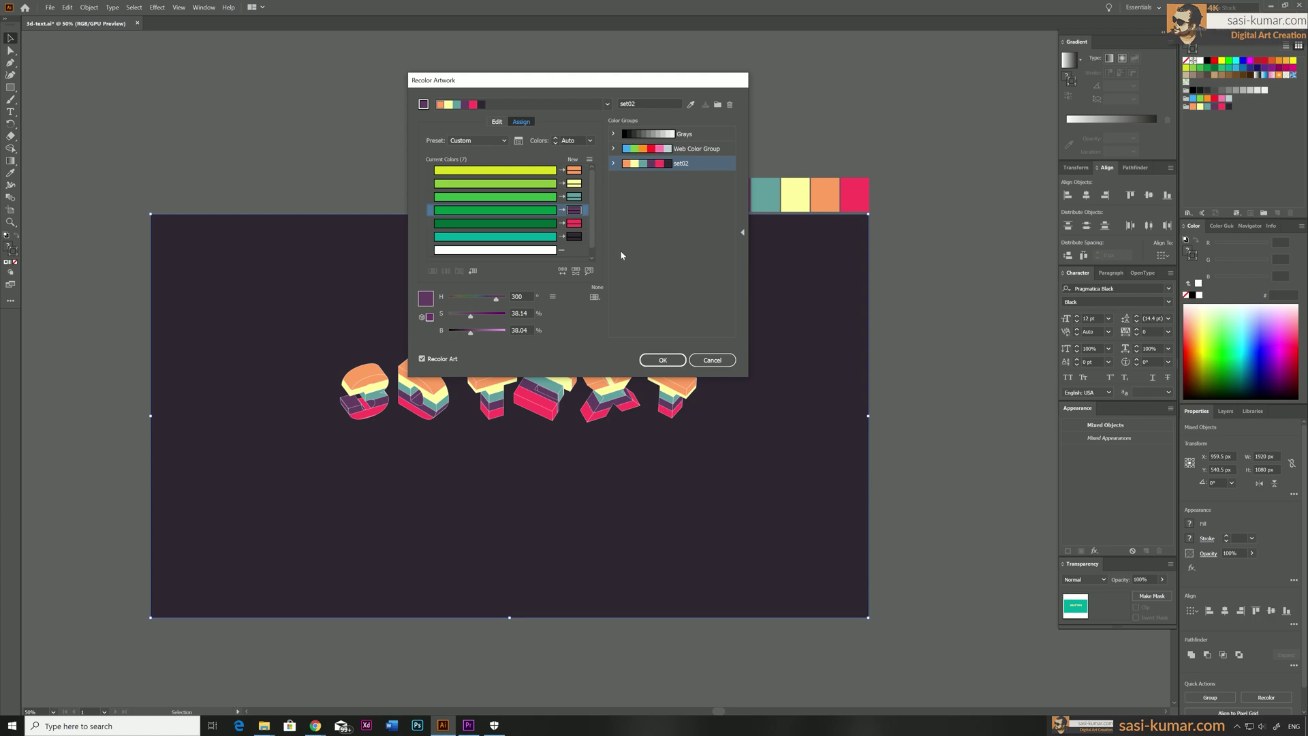
{"action": "left_click_drag", "start_coordinate": [650, 87], "coordinate": [409, 89]}
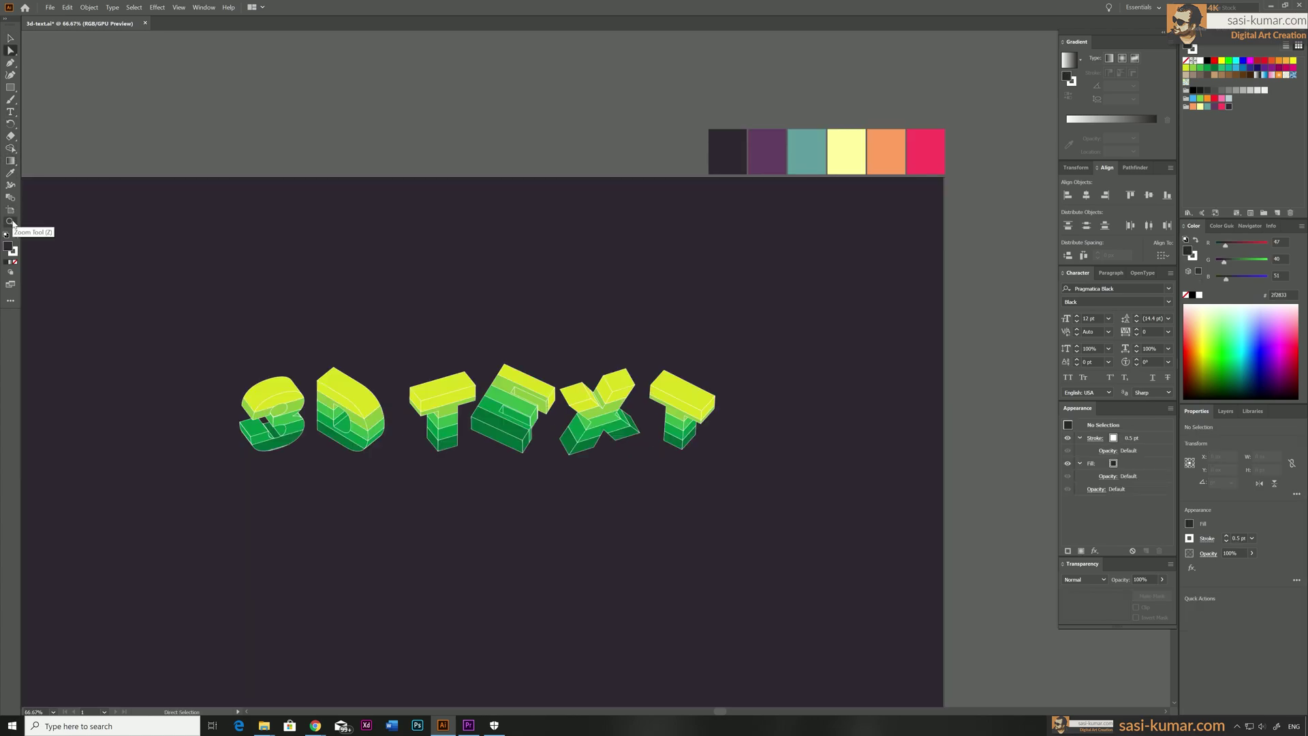
- Make the Magic Wand Tool available from the full list of tools
{"action": "left_click", "coordinate": [11, 223]}
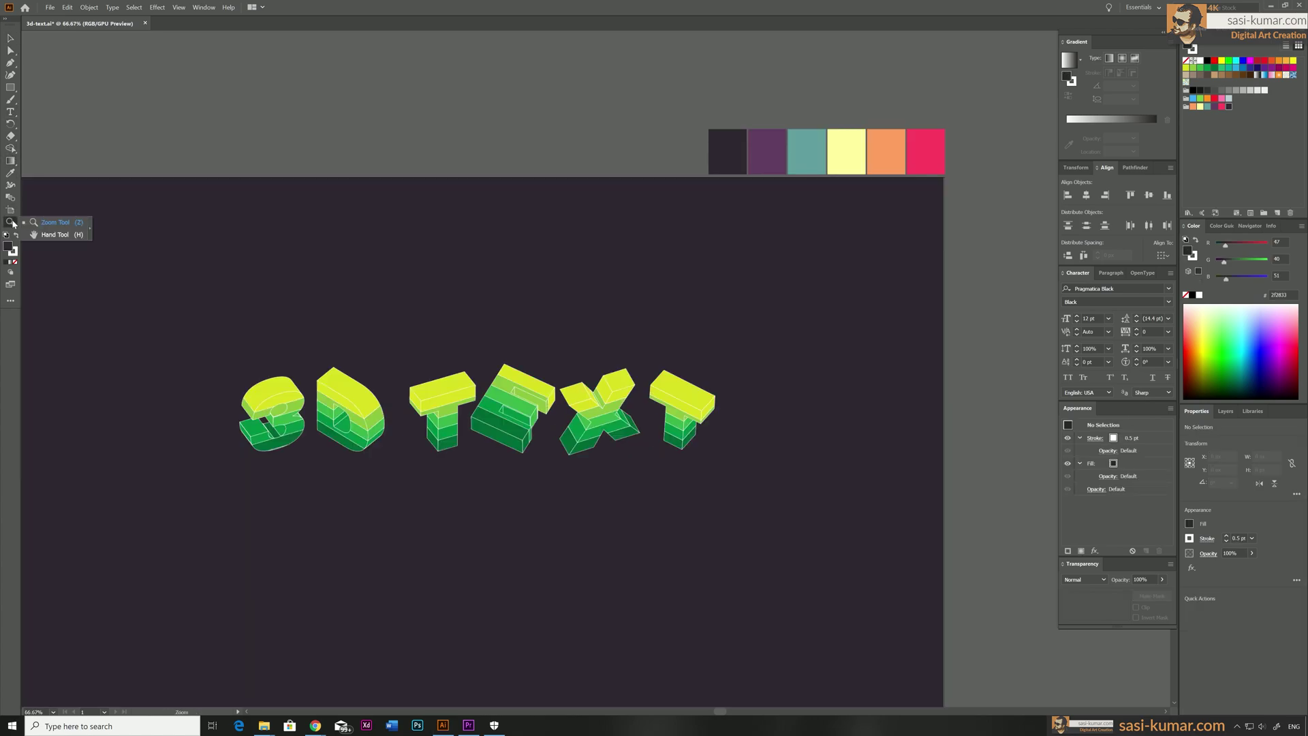
{"action": "left_click", "coordinate": [11, 297]}
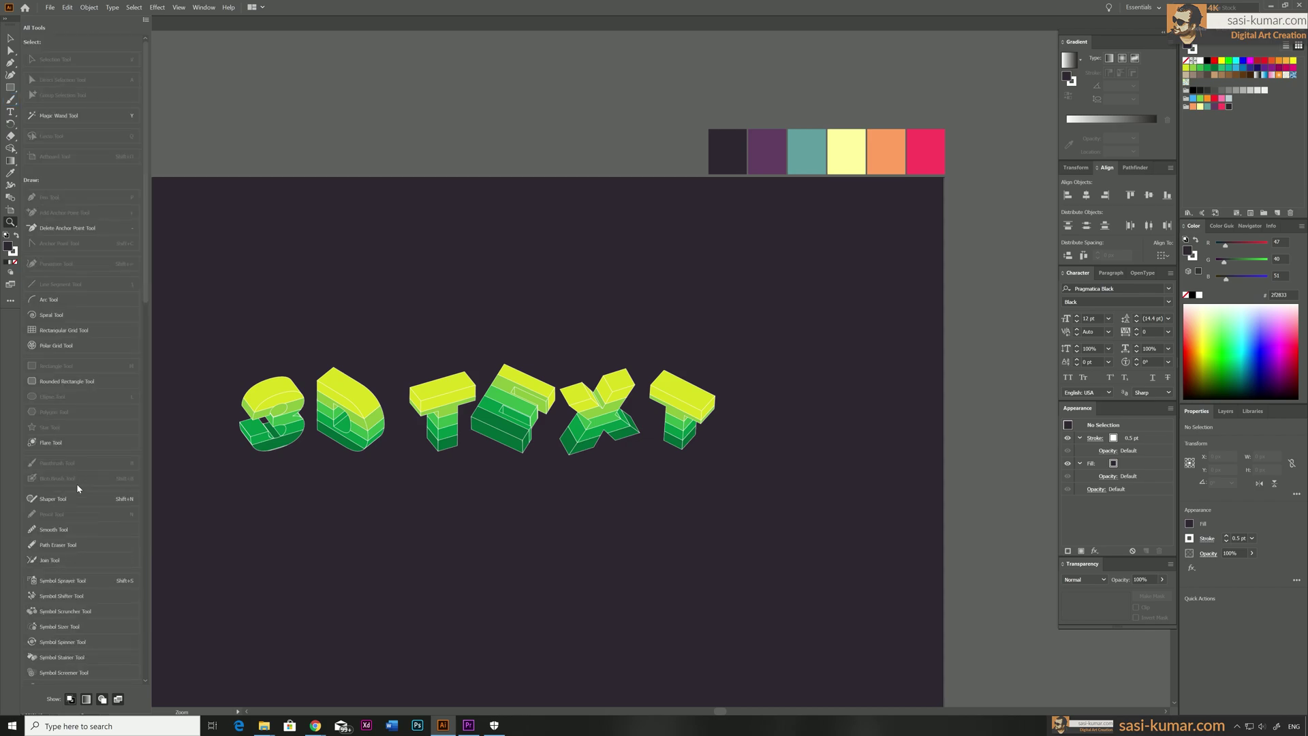
{"action": "left_click", "coordinate": [266, 133]}
- Select all yellow faces across the letters by matching color and give them the purple of the palette
{"action": "left_click", "coordinate": [347, 379]}
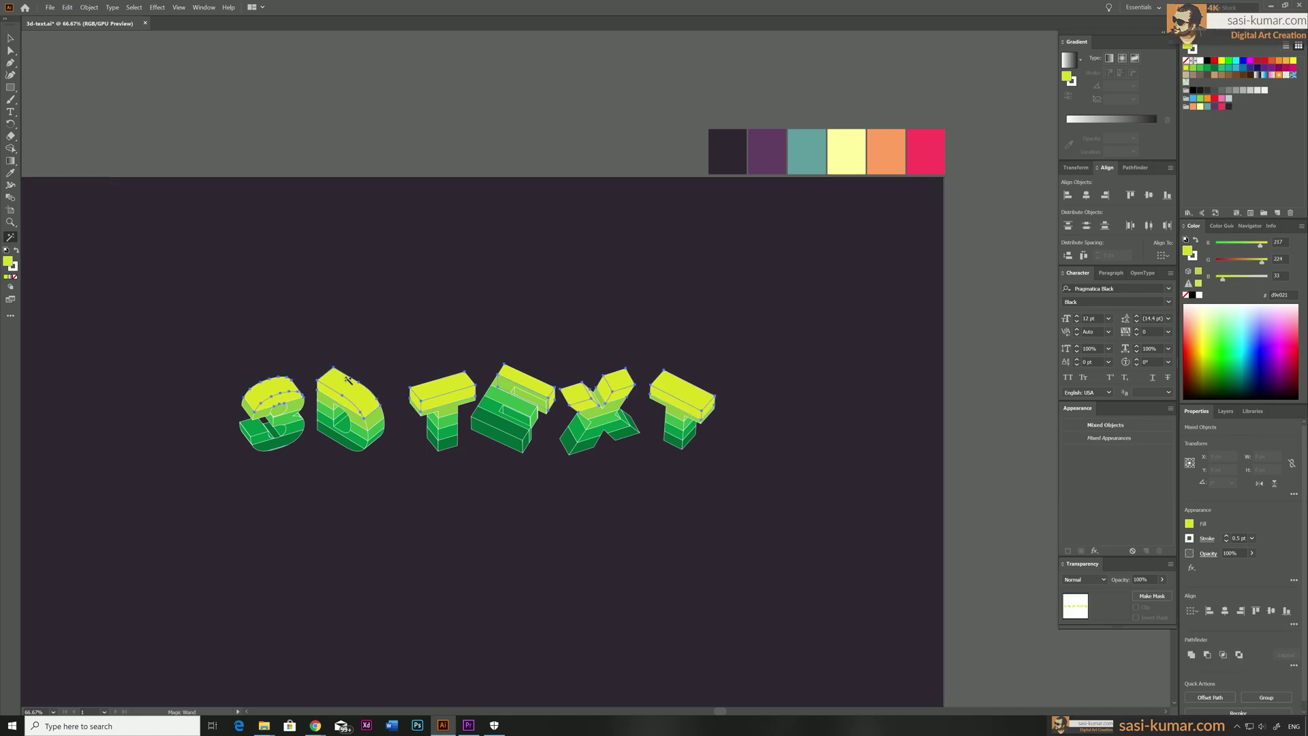
{"action": "key", "text": "i"}
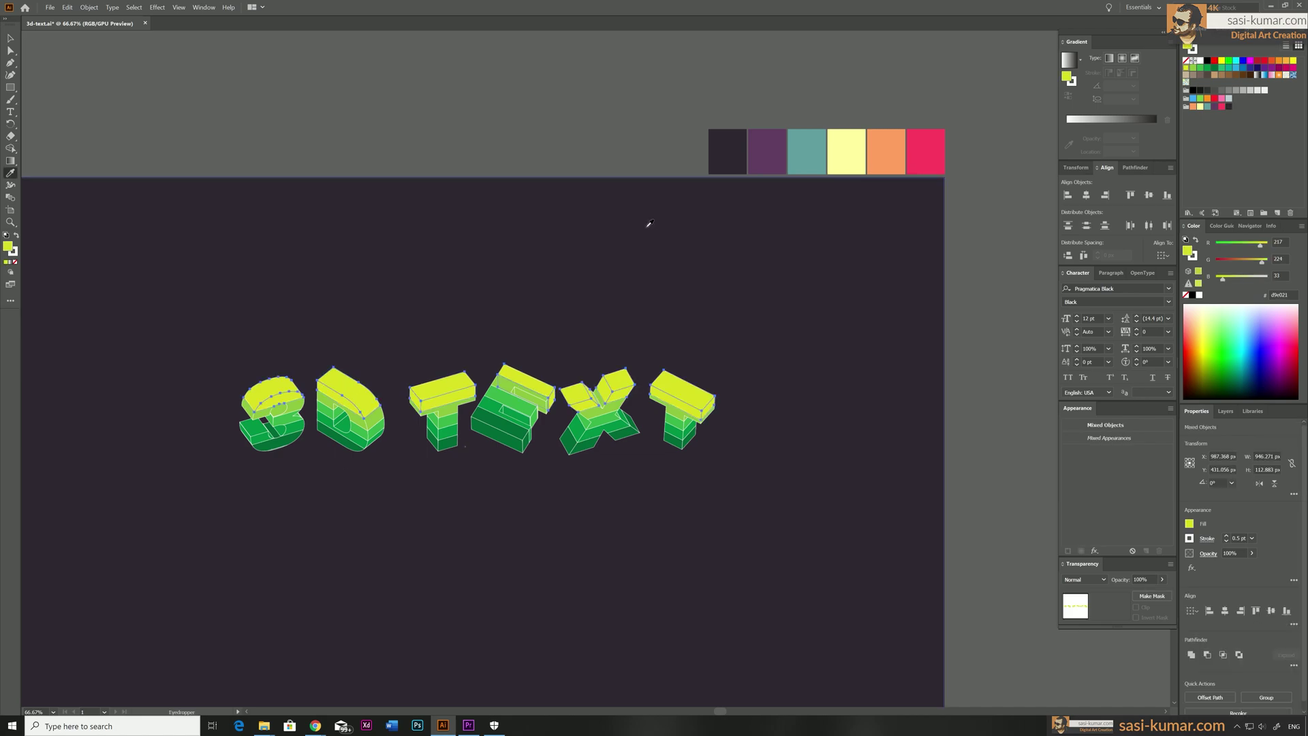
{"action": "left_click", "coordinate": [765, 135]}
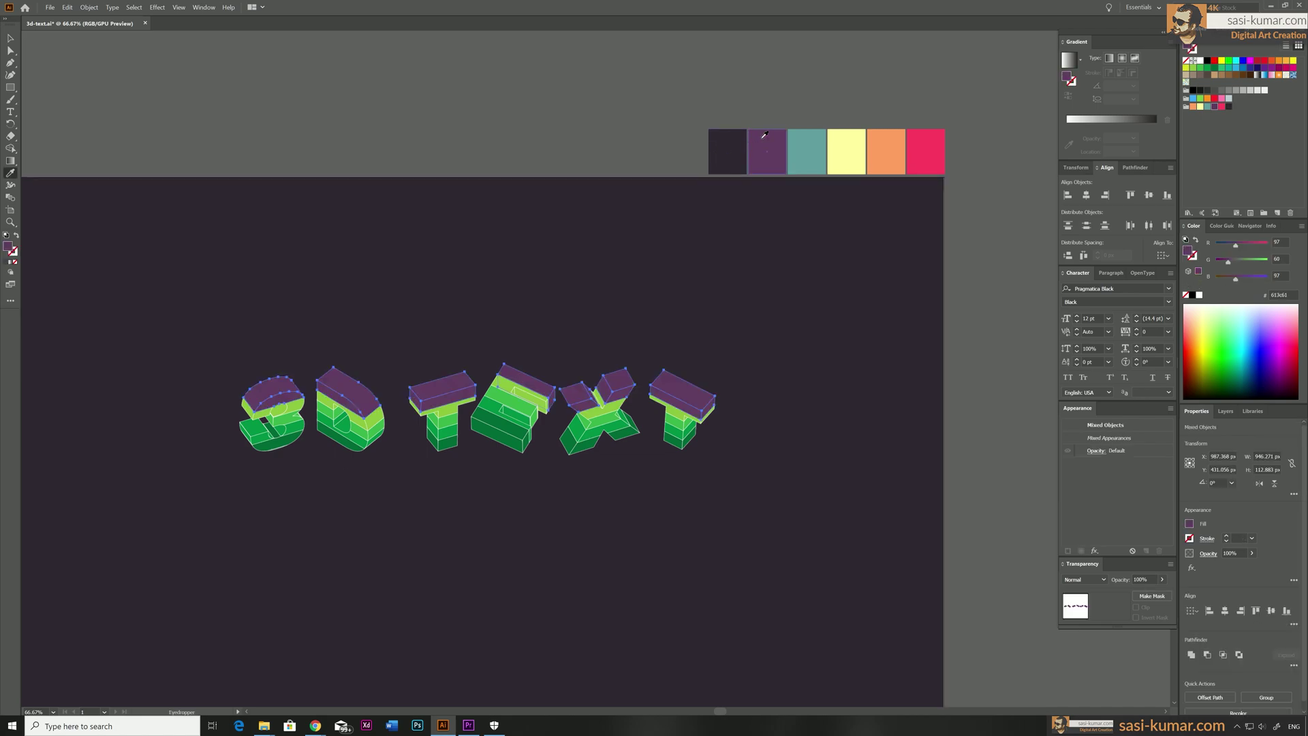
- Select all light green faces in the second band by matching color and give them the palette's pinkish red
{"action": "key", "text": "y"}
{"action": "left_click", "coordinate": [294, 407]}
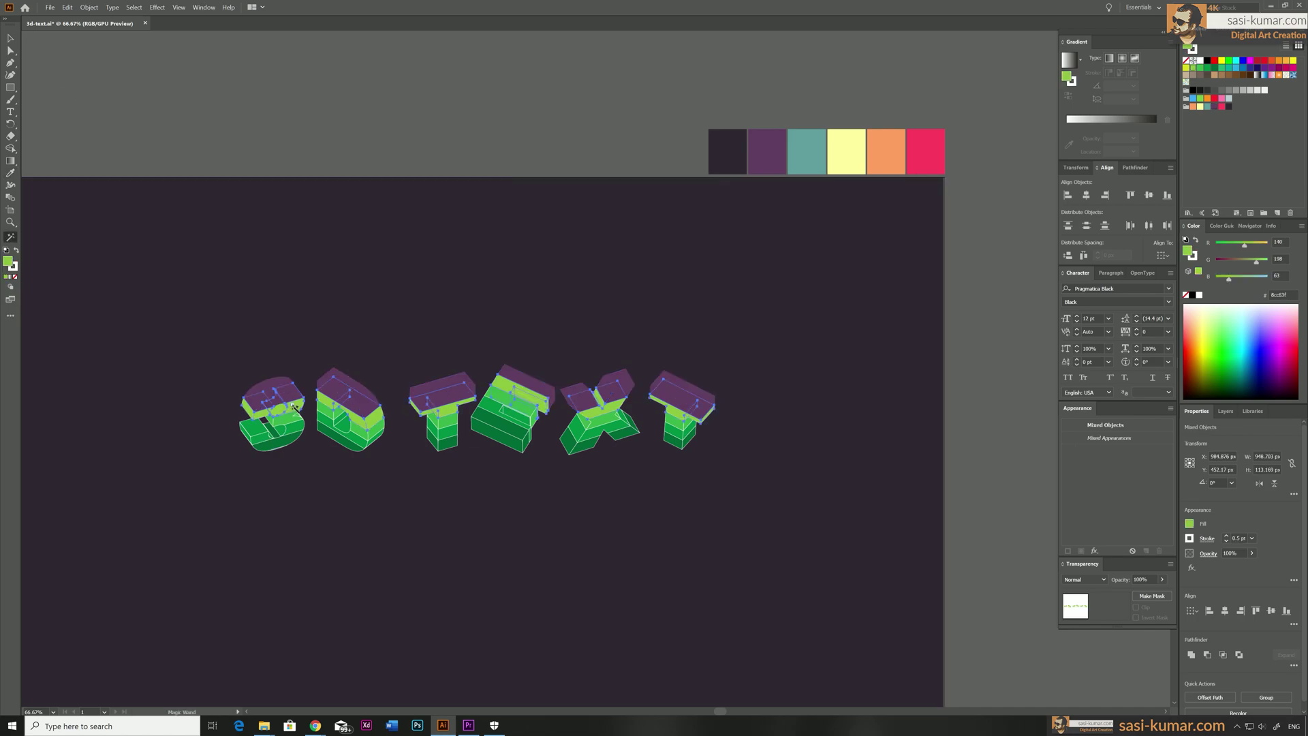
{"action": "key", "text": "i"}
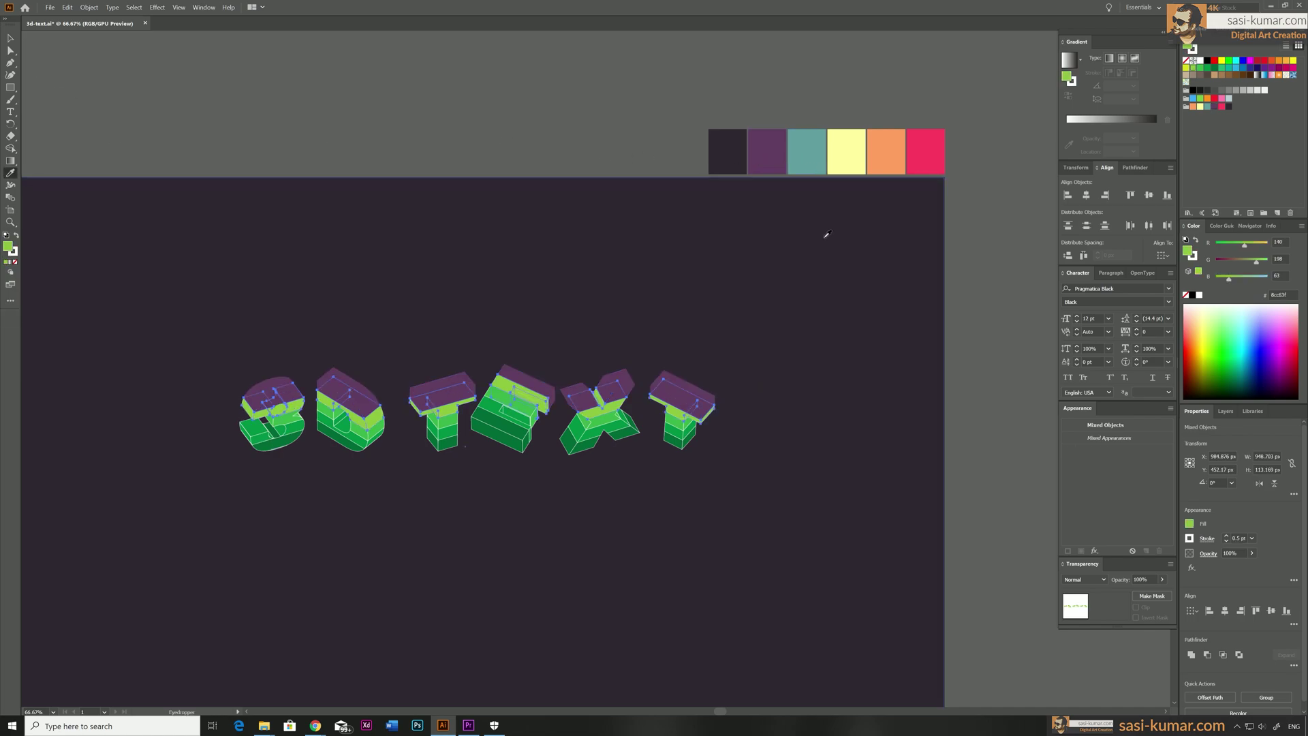
{"action": "left_click", "coordinate": [933, 145]}
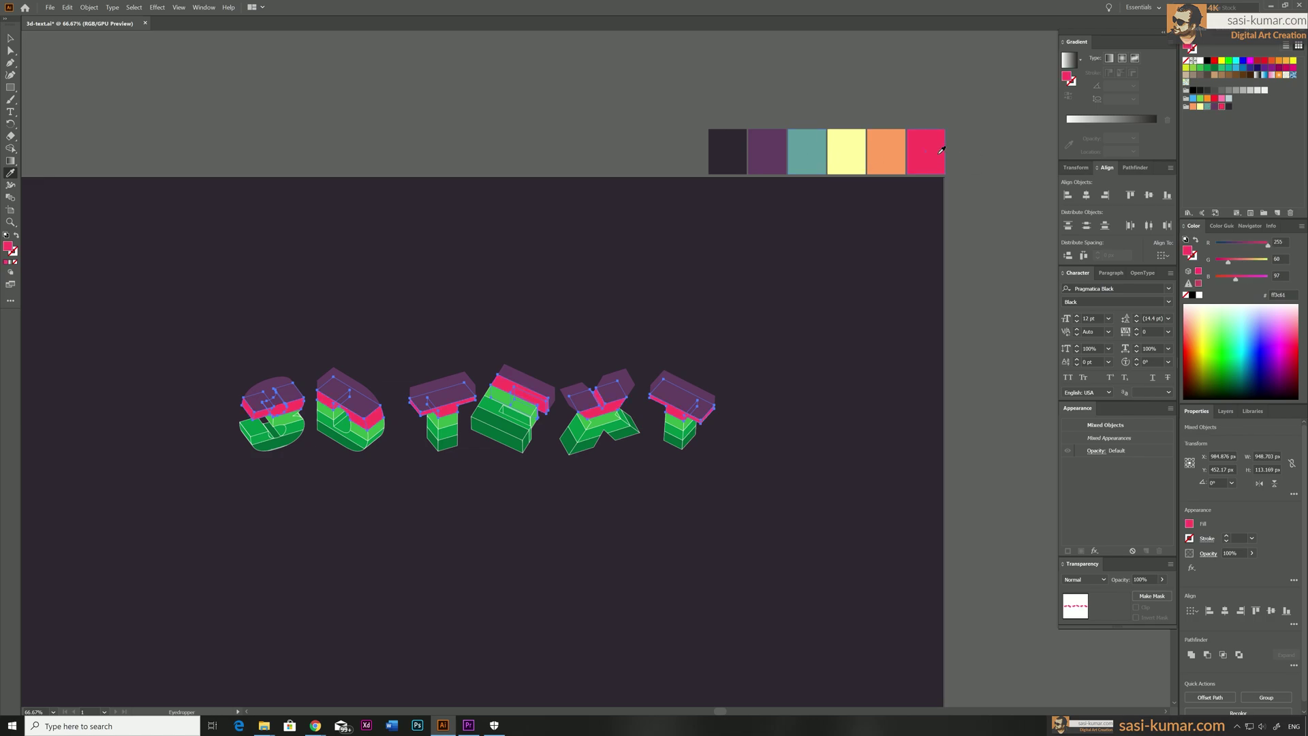
{"action": "key", "text": "y"}
{"action": "left_click", "coordinate": [285, 423]}
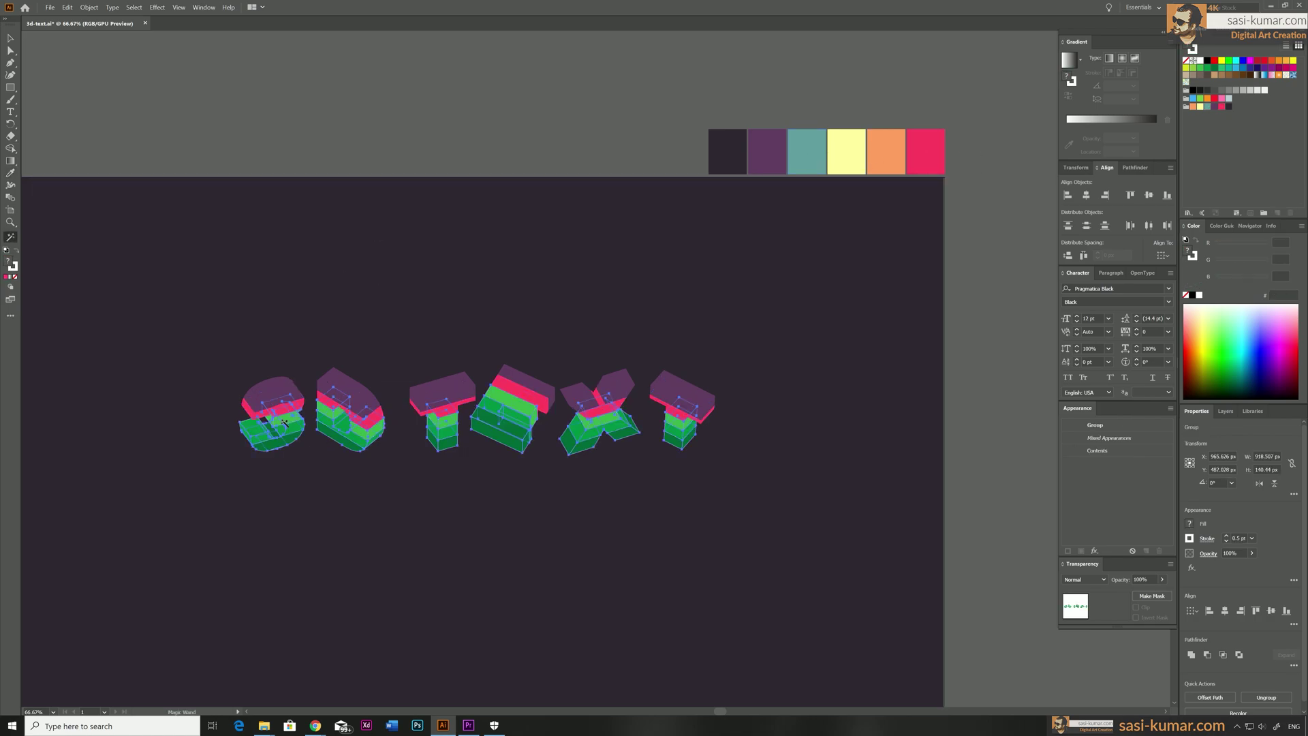
{"action": "key", "text": "v"}
{"action": "left_click", "coordinate": [255, 123]}
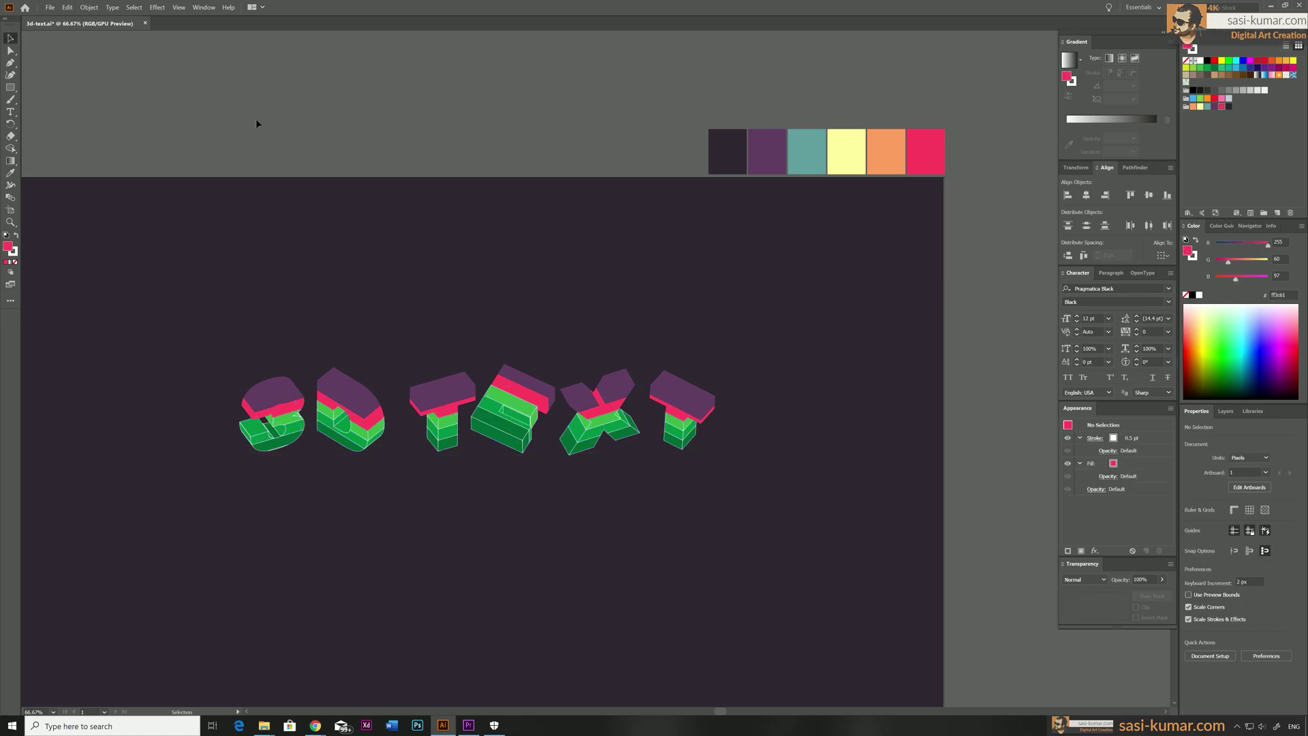
{"action": "left_click", "coordinate": [279, 413]}
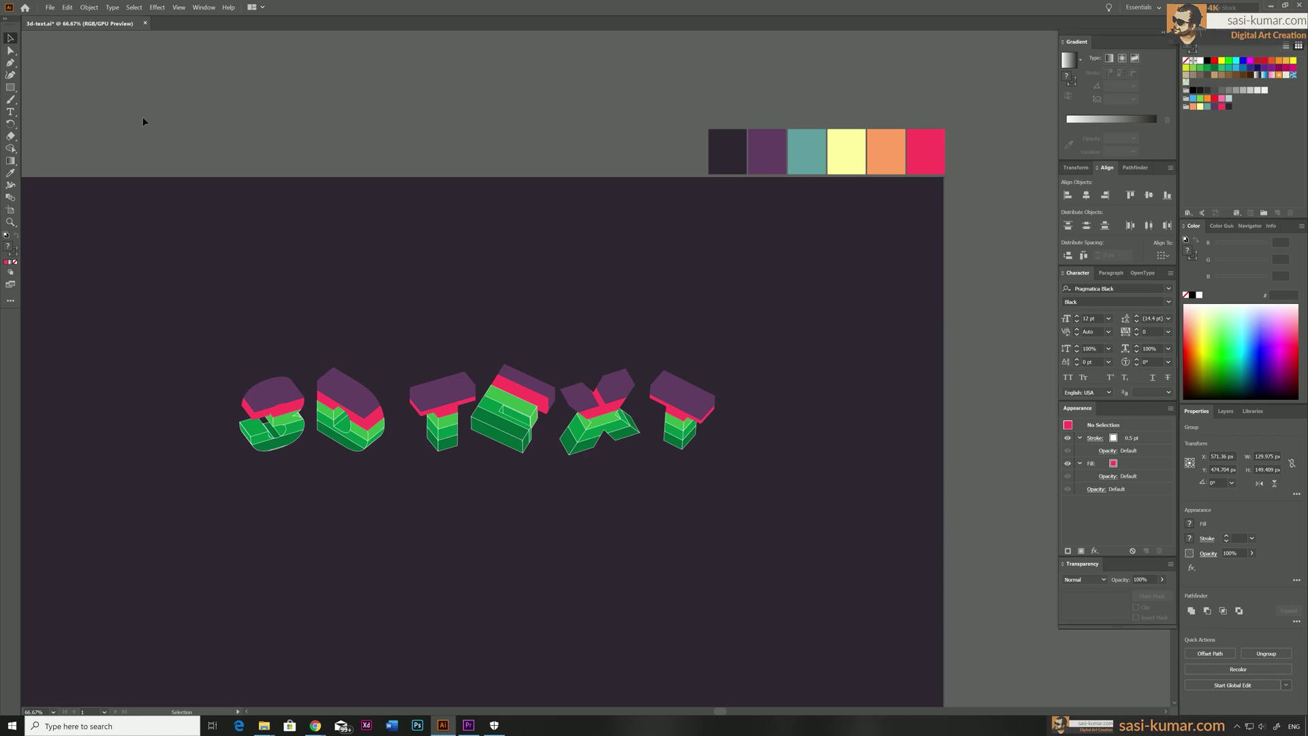
{"action": "key", "text": "a"}
{"action": "left_click", "coordinate": [278, 413]}
{"action": "key", "text": "i"}
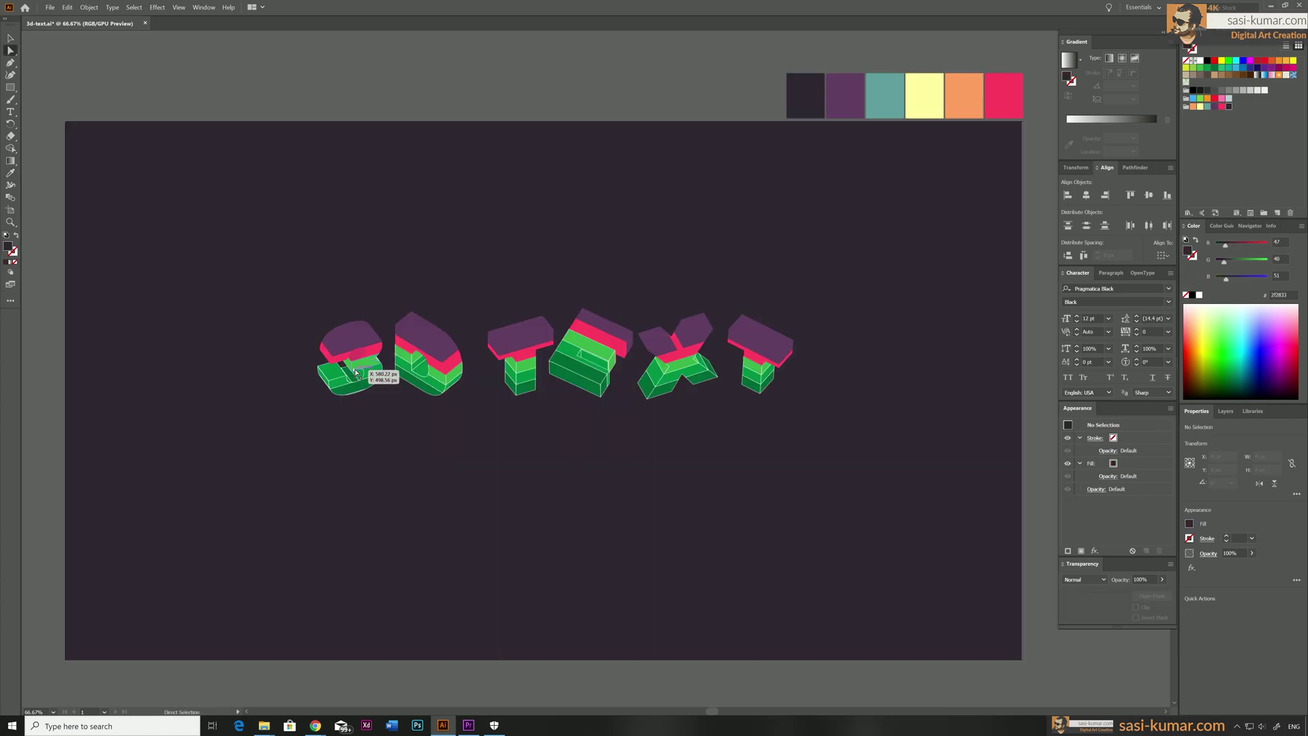
- Select the light green front faces of the third band in every letter and give them the palette's orange
{"action": "left_click", "coordinate": [359, 366]}
{"action": "left_click", "coordinate": [408, 358], "text": "shift"}
{"action": "left_click", "coordinate": [442, 379], "text": "shift"}
{"action": "left_click", "coordinate": [458, 376], "text": "shift"}
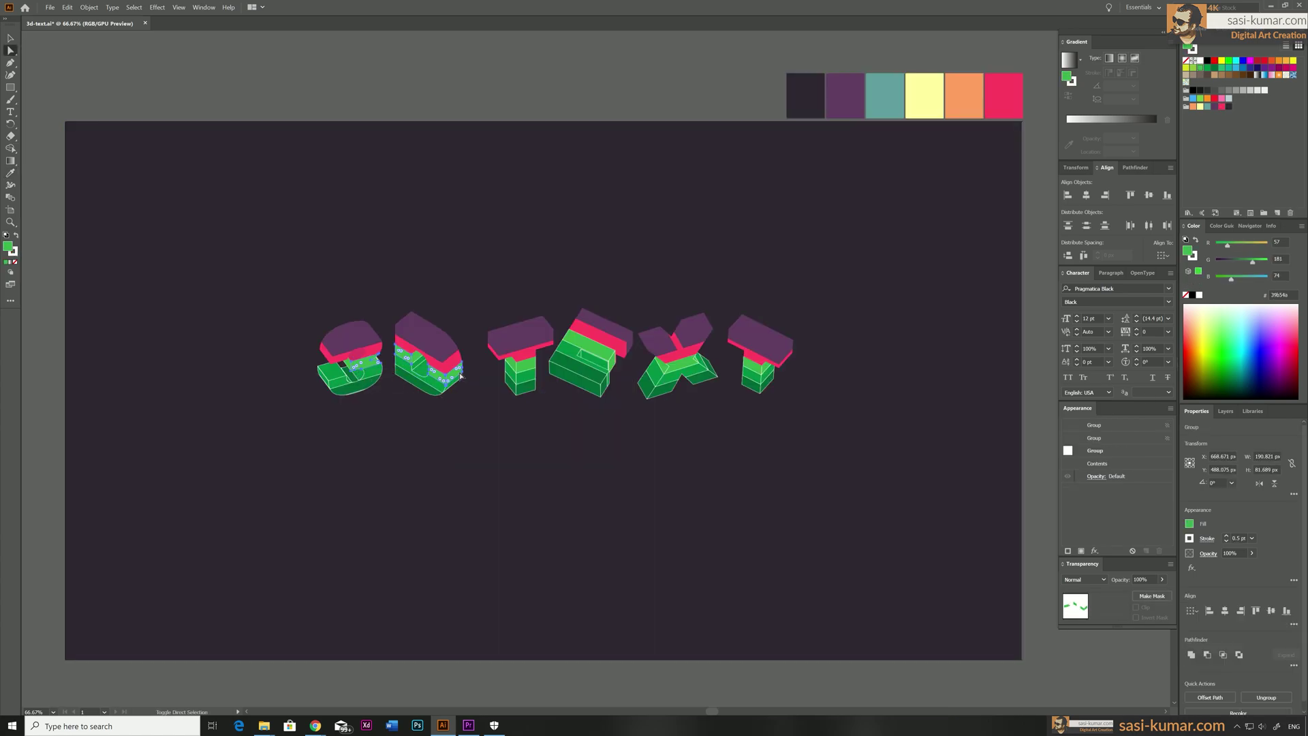
{"action": "left_click", "coordinate": [521, 368], "text": "shift"}
{"action": "left_click", "coordinate": [605, 355], "text": "shift"}
{"action": "left_click", "coordinate": [679, 368], "text": "shift"}
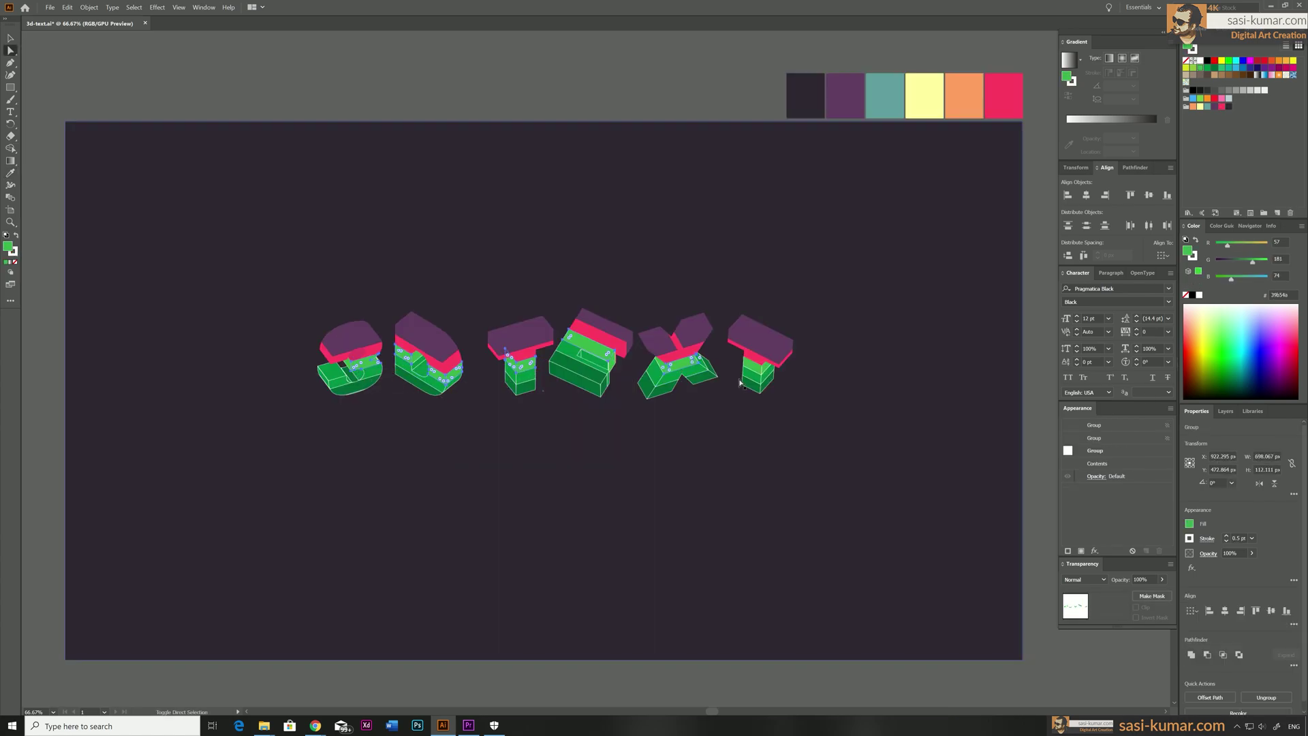
{"action": "left_click", "coordinate": [757, 371], "text": "shift"}
{"action": "key", "text": "i"}
{"action": "left_click", "coordinate": [970, 90]}
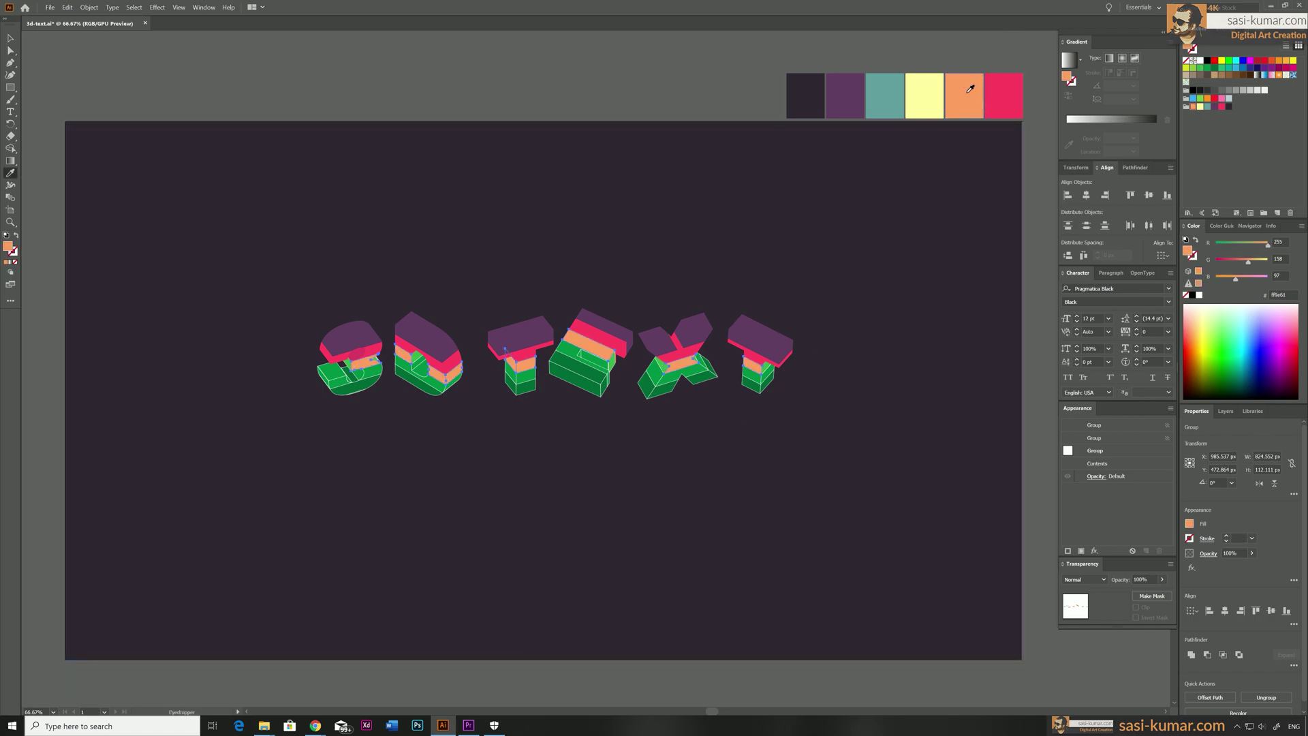
- Select the remaining light green side faces of the third band and give them a darker shade of the palette's orange
{"action": "left_click", "coordinate": [10, 51]}
{"action": "left_click", "coordinate": [287, 306]}
{"action": "left_click", "coordinate": [351, 365]}
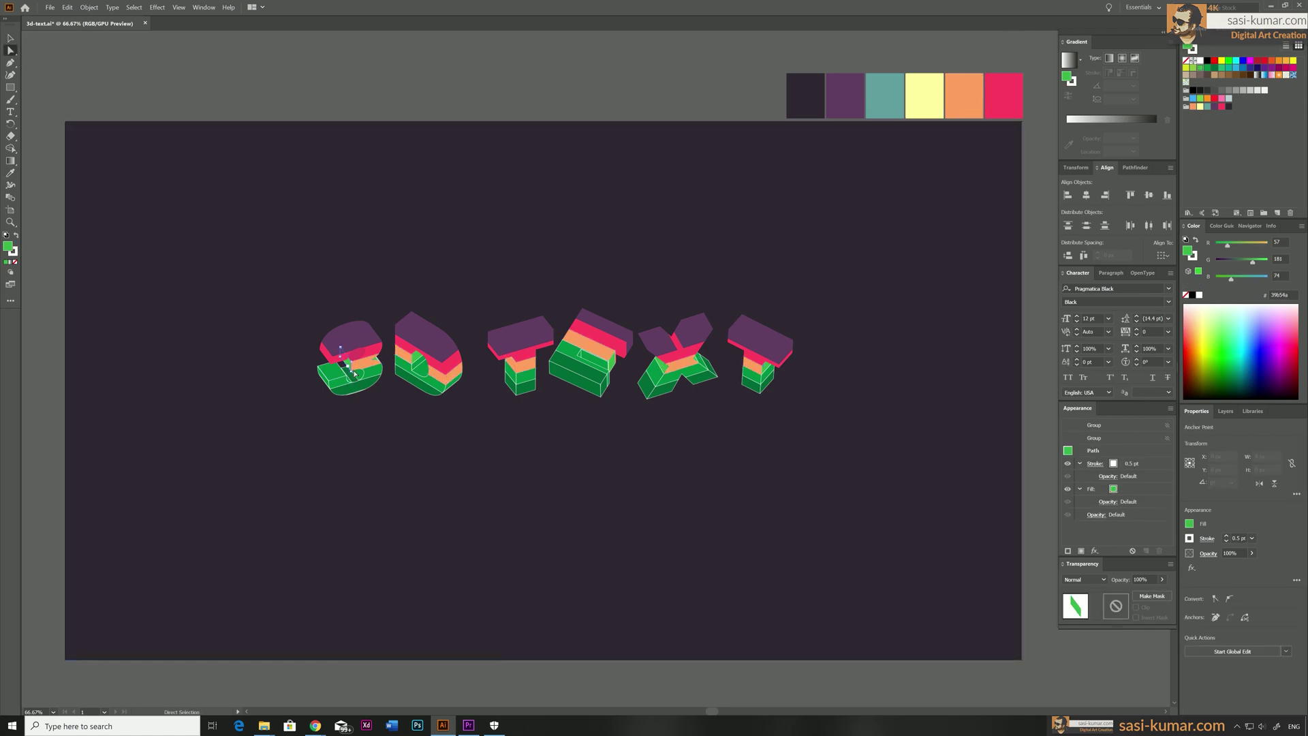
{"action": "left_click", "coordinate": [421, 358], "text": "shift"}
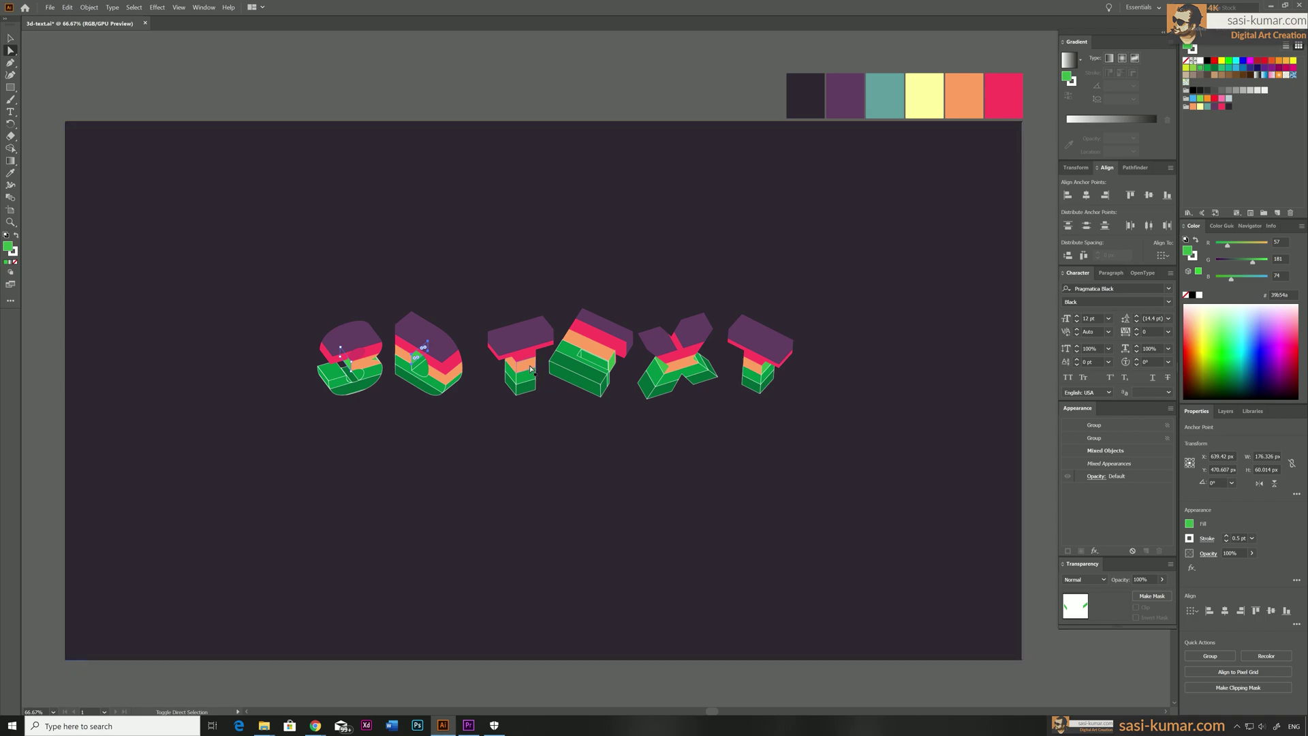
{"action": "left_click", "coordinate": [615, 368], "text": "shift"}
{"action": "left_click", "coordinate": [659, 373], "text": "shift"}
{"action": "left_click", "coordinate": [763, 369], "text": "shift"}
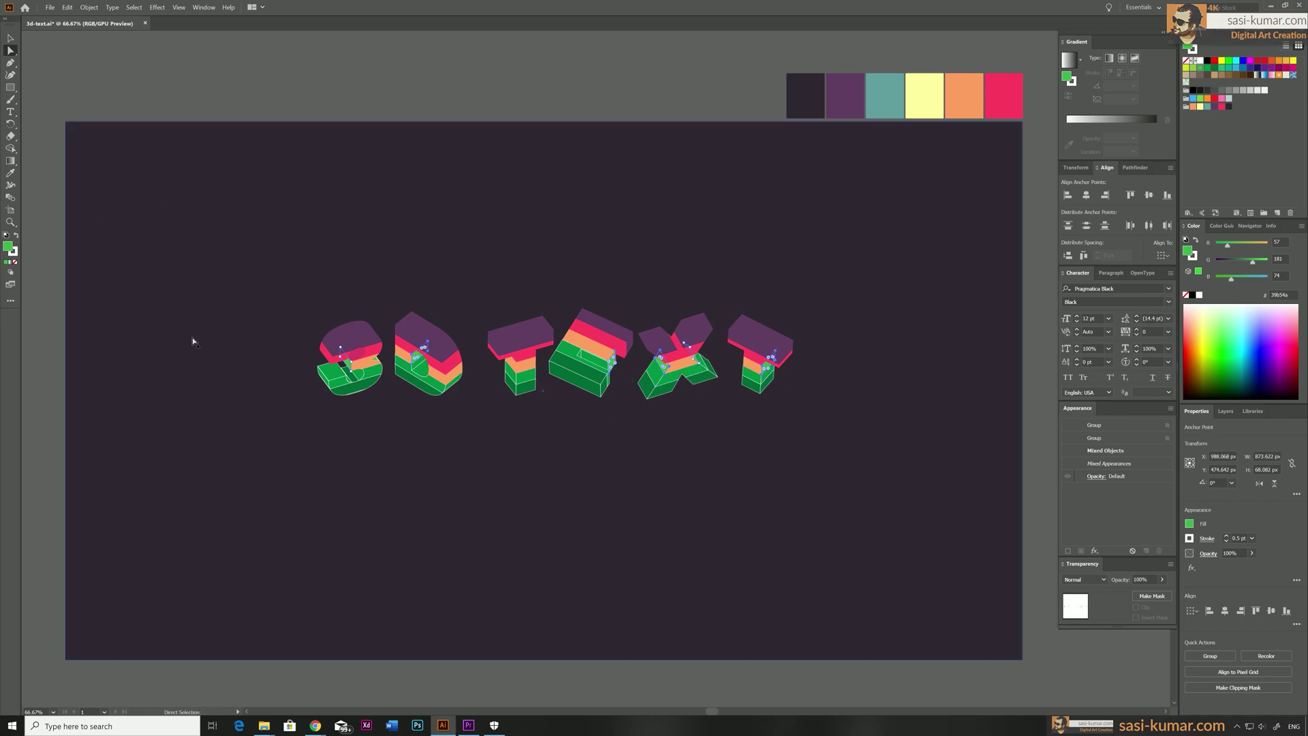
{"action": "key", "text": "i"}
{"action": "left_click", "coordinate": [967, 78]}
{"action": "double_click", "coordinate": [10, 248]}
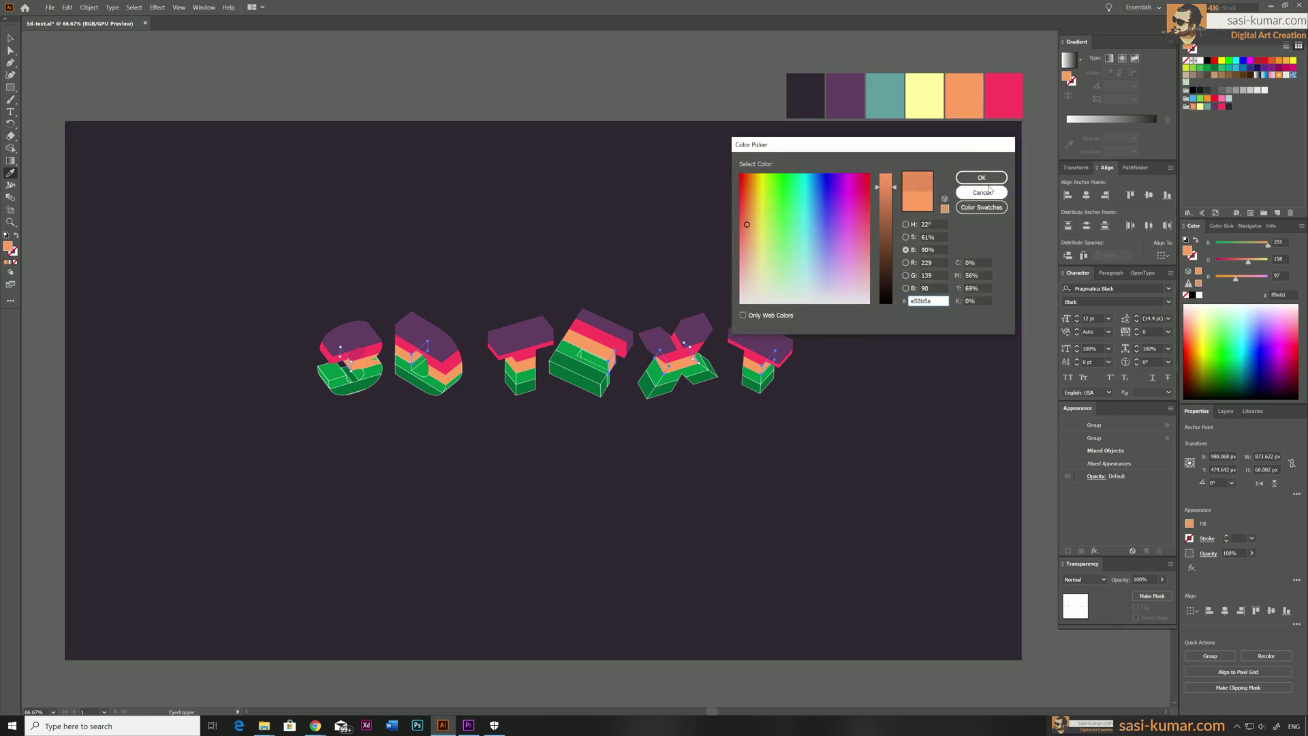
{"action": "left_click", "coordinate": [980, 192]}
- Copy the orange shade from the adjacent face onto the green face at the 3's lower left
{"action": "left_click", "coordinate": [390, 95], "text": "ctrl"}
{"action": "left_click", "coordinate": [332, 371], "text": "ctrl"}
{"action": "left_click", "coordinate": [366, 362]}
- Select the medium green front faces of the fourth band across the letters and give them the palette's teal
{"action": "left_click", "coordinate": [341, 382], "text": "ctrl"}
{"action": "left_click", "coordinate": [406, 370], "text": "ctrl+shift"}
{"action": "left_click", "coordinate": [518, 375], "text": "ctrl+shift"}
{"action": "left_click", "coordinate": [578, 356], "text": "ctrl+shift"}
{"action": "left_click", "coordinate": [660, 375], "text": "ctrl+shift"}
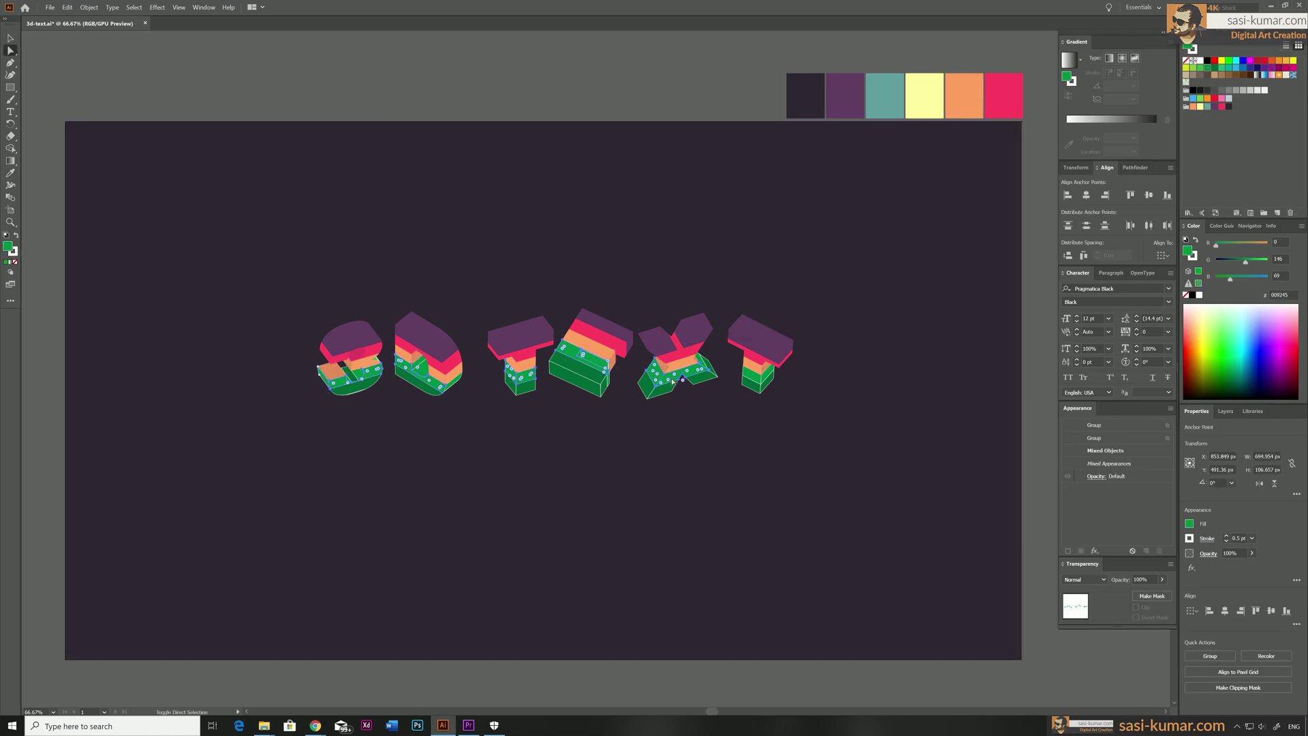
{"action": "left_click", "coordinate": [755, 378], "text": "ctrl+shift"}
{"action": "left_click", "coordinate": [844, 103]}
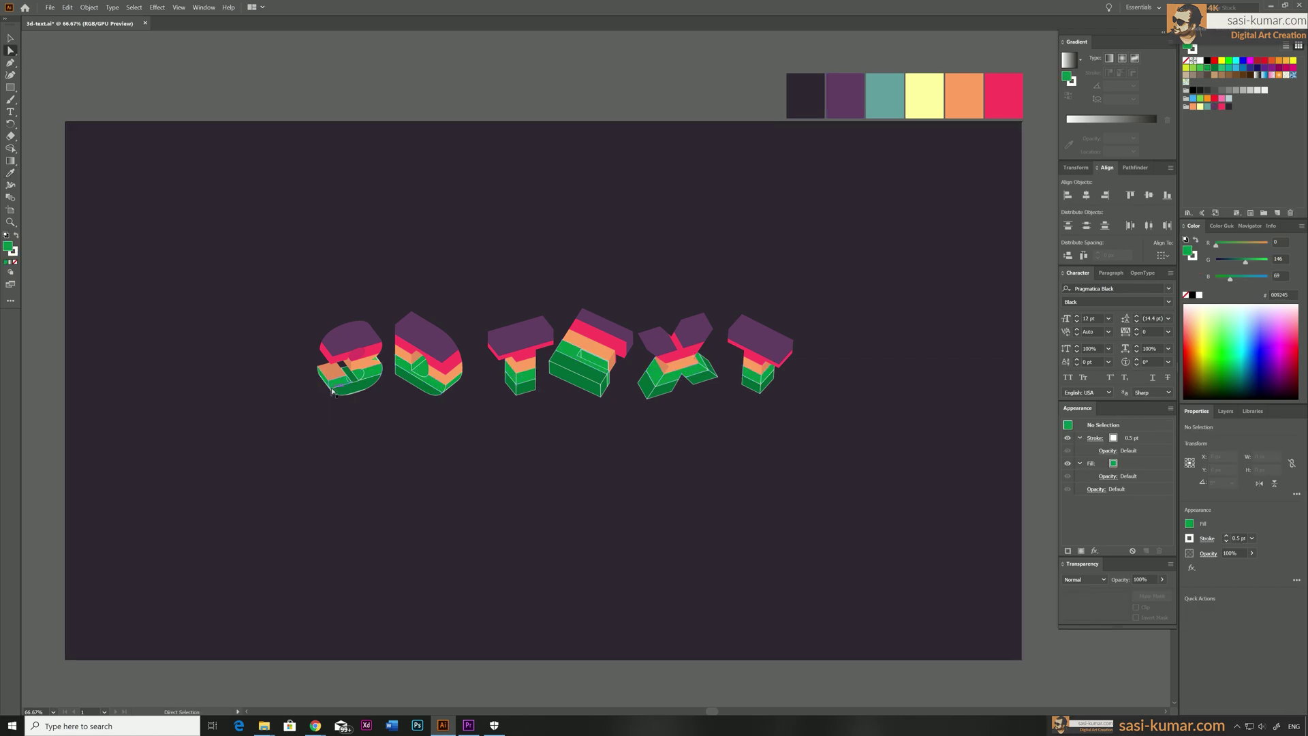
{"action": "key", "text": "ctrl+z"}
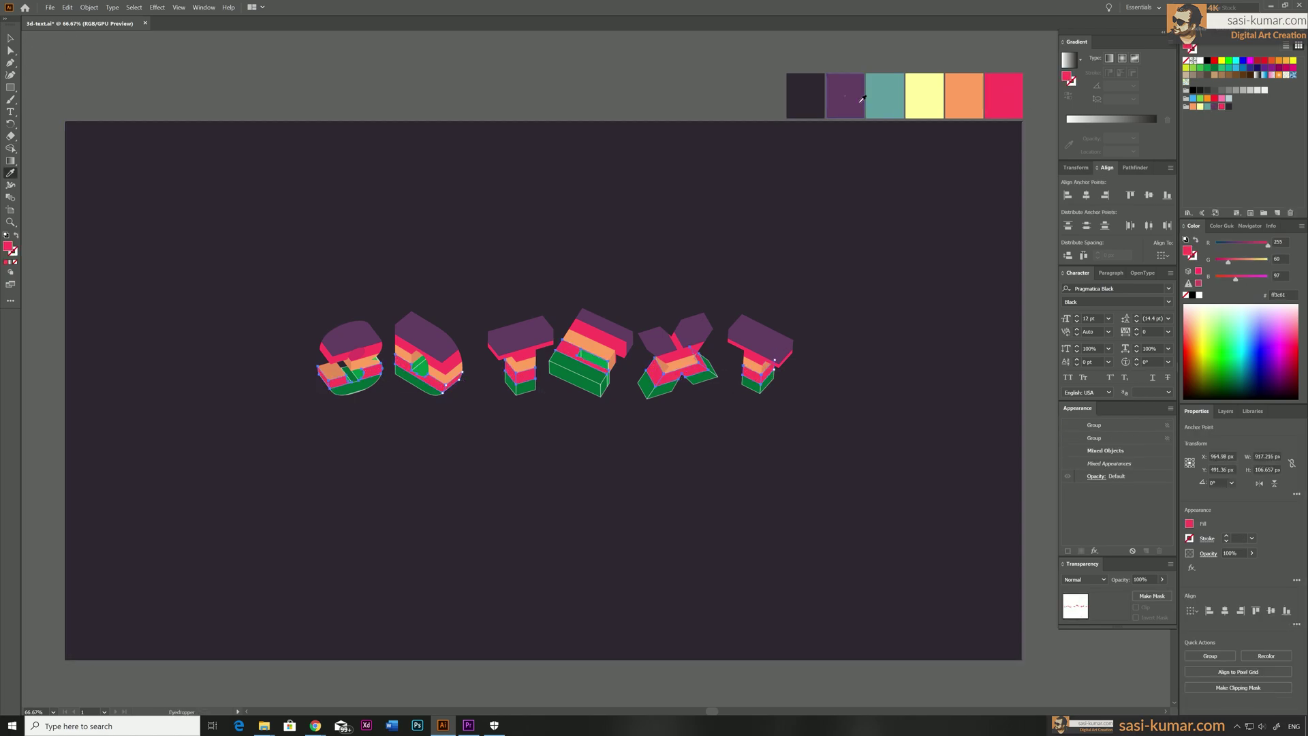
{"action": "left_click", "coordinate": [885, 96]}
- Give the inner side faces of the fourth band in the 3 and D a darker shade of the teal
{"action": "key", "text": "a"}
{"action": "left_click", "coordinate": [360, 379]}
{"action": "scroll", "coordinate": [314, 349], "scroll_direction": "up", "scroll_amount": 2}
{"action": "key", "text": "i"}
{"action": "left_click", "coordinate": [578, 415]}
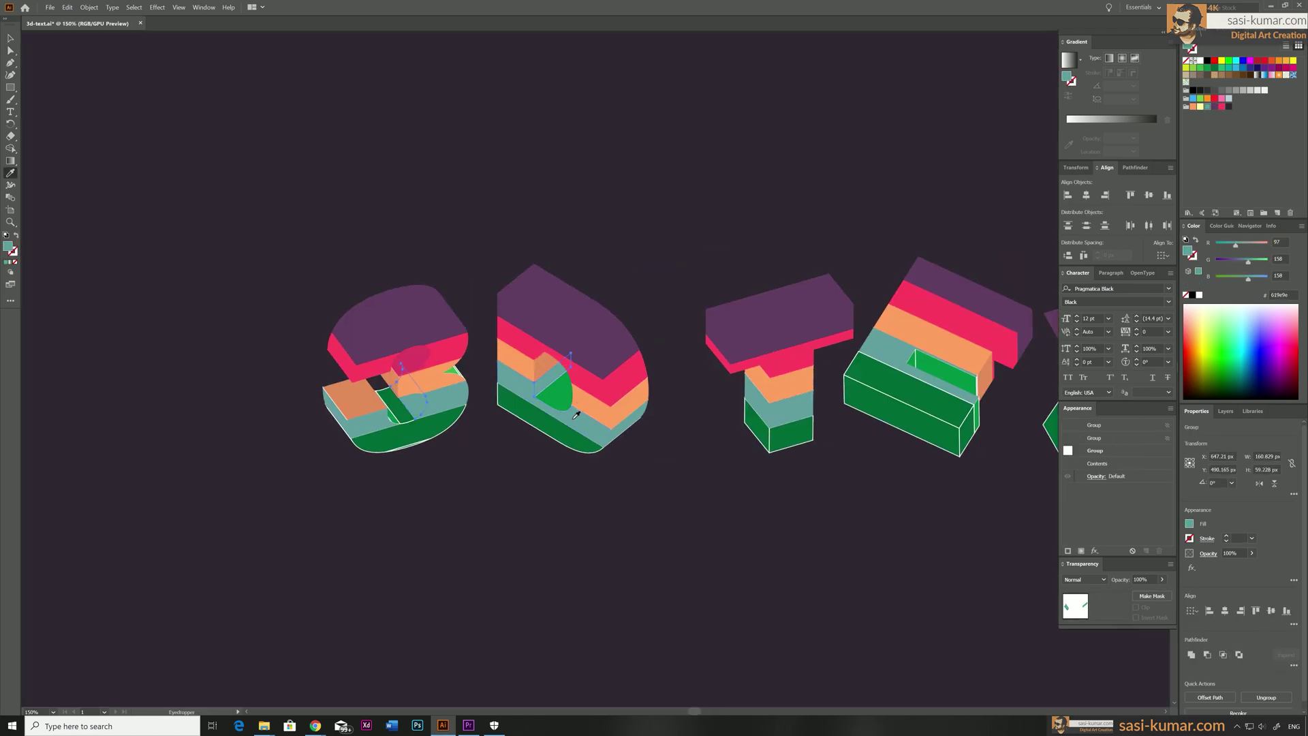
{"action": "double_click", "coordinate": [9, 247]}
{"action": "left_click", "coordinate": [888, 239]}
{"action": "left_click", "coordinate": [981, 178]}
- Copy the darker teal onto the small inner face of the E and the side face of the X's right leg
{"action": "left_click_drag", "start_coordinate": [910, 361], "coordinate": [780, 341]}
{"action": "left_click", "coordinate": [779, 342], "text": "ctrl"}
{"action": "left_click", "coordinate": [448, 383]}
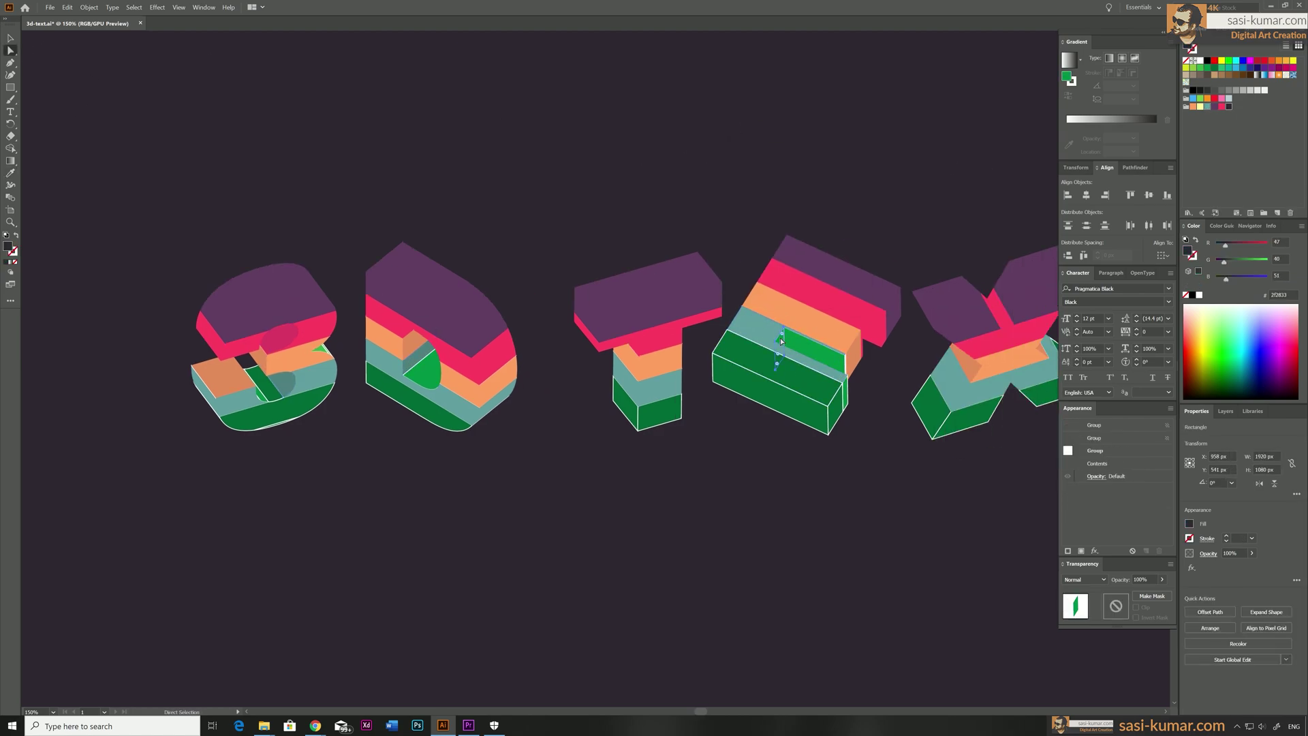
{"action": "scroll", "coordinate": [654, 155], "scroll_direction": "right", "scroll_amount": 3}
{"action": "key", "text": "a"}
{"action": "key", "text": "i"}
{"action": "left_click", "coordinate": [582, 318]}
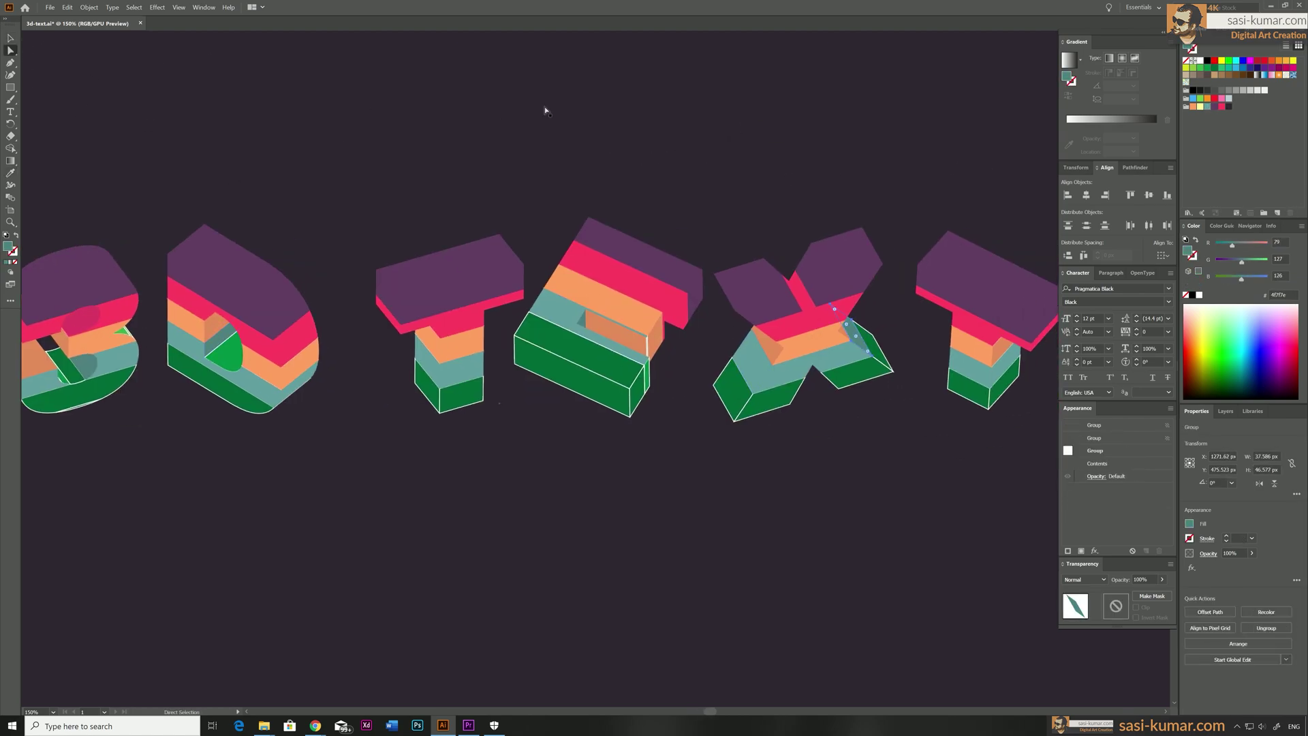
- Copy the darker orange from the E's inner face onto the first T's orange side face
{"action": "left_click", "coordinate": [546, 111], "text": "ctrl"}
{"action": "left_click", "coordinate": [462, 343], "text": "ctrl"}
{"action": "left_click", "coordinate": [617, 334]}
- Darken the E's inner pinkish red face and copy that shade onto the red side faces of the X and last T
{"action": "left_click", "coordinate": [671, 302], "text": "ctrl"}
{"action": "double_click", "coordinate": [9, 247]}
{"action": "left_click", "coordinate": [981, 178]}
{"action": "left_click", "coordinate": [783, 290]}
{"action": "left_click", "coordinate": [1040, 330], "text": "shift"}
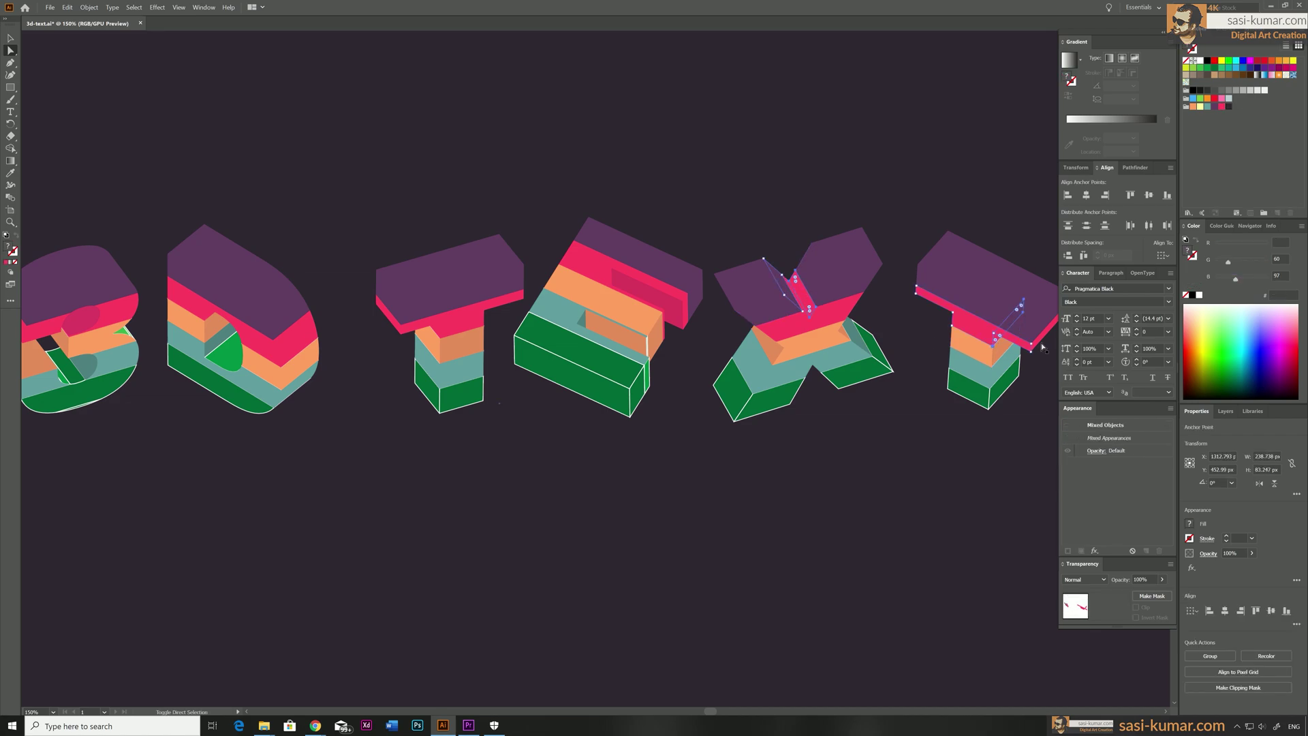
{"action": "key", "text": "i"}
{"action": "left_click", "coordinate": [671, 302]}
{"action": "left_click", "coordinate": [545, 111], "text": "ctrl"}
{"action": "left_click", "coordinate": [794, 296], "text": "ctrl"}
{"action": "left_click", "coordinate": [400, 114]}
- Select all dark green faces of the bottom band across the letters by matching color
{"action": "left_click_drag", "start_coordinate": [482, 425], "coordinate": [582, 386]}
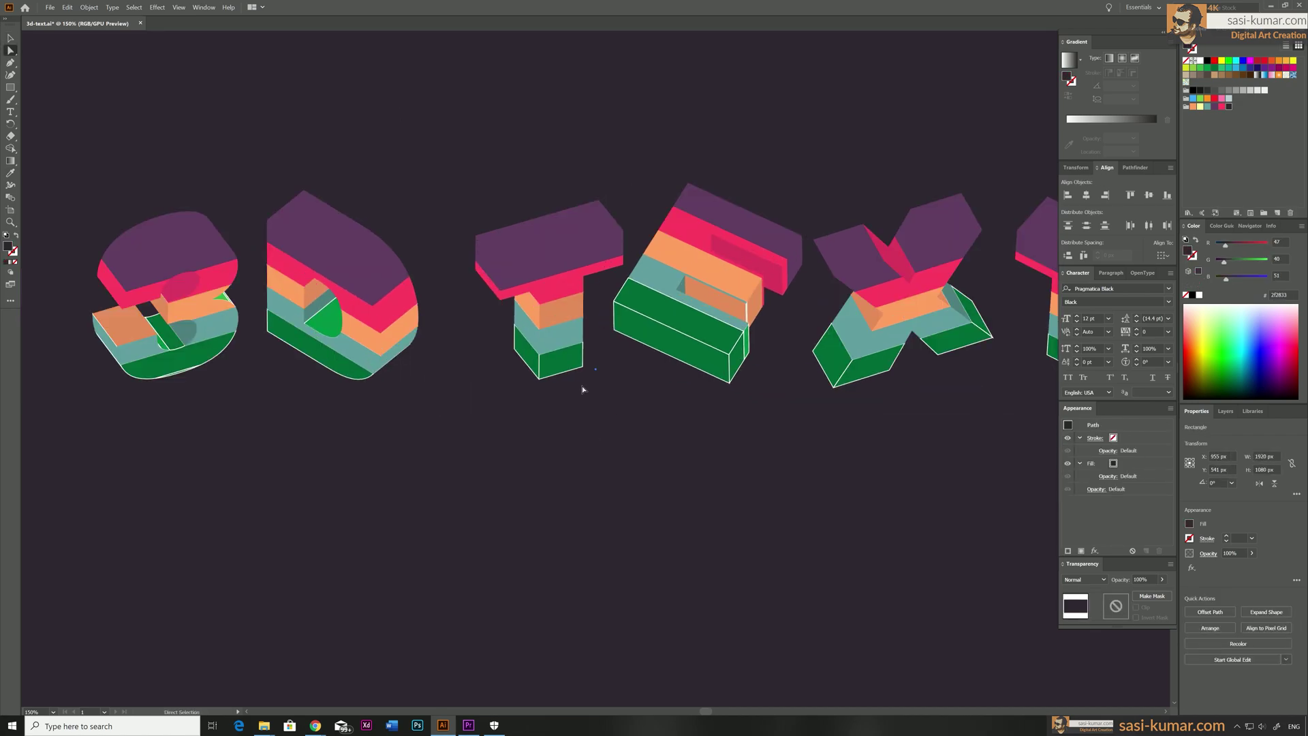
{"action": "left_click", "coordinate": [825, 363], "text": "ctrl"}
{"action": "left_click_drag", "start_coordinate": [820, 438], "coordinate": [778, 461]}
{"action": "key", "text": "ctrl+minus"}
{"action": "key", "text": "ctrl+minus"}
- Try the palette's yellow and pinkish red as the fill of the bottom band
{"action": "key", "text": "i"}
{"action": "left_click", "coordinate": [893, 89]}
{"action": "left_click", "coordinate": [968, 89]}
{"action": "left_click_drag", "start_coordinate": [985, 91], "coordinate": [920, 100]}
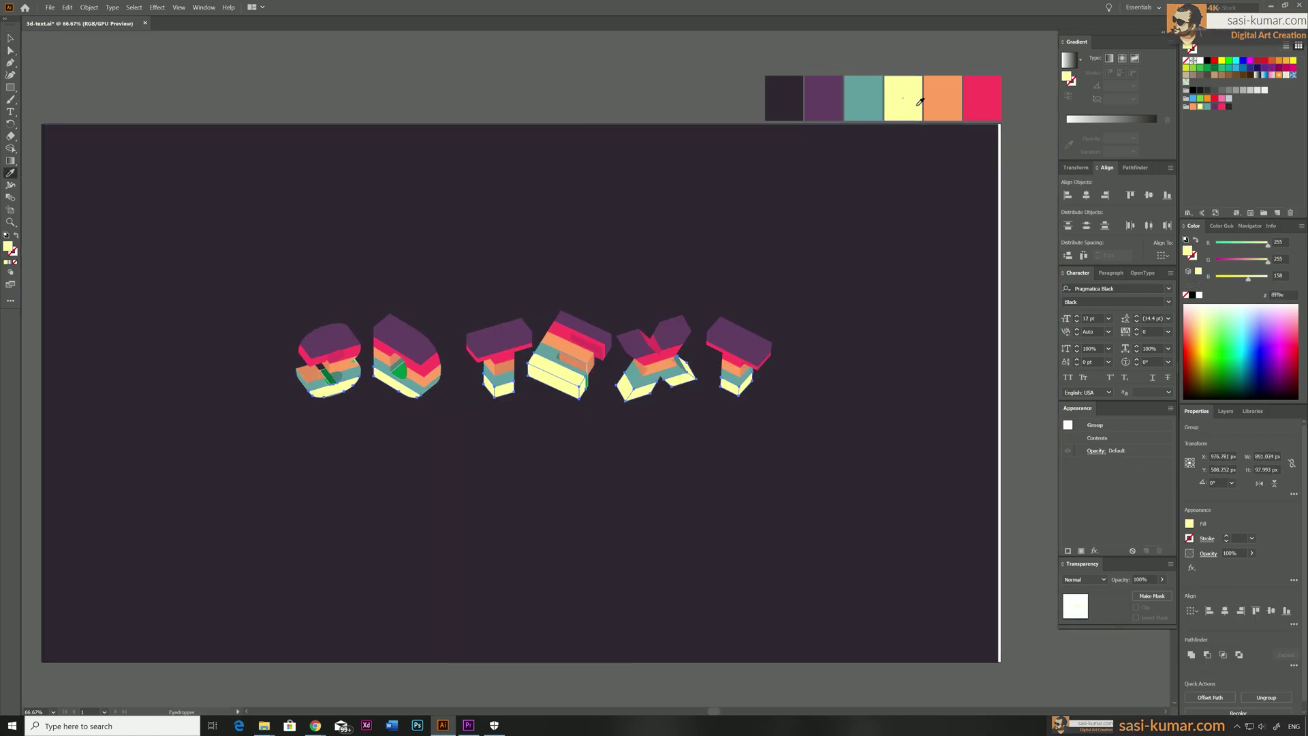
{"action": "left_click", "coordinate": [980, 98]}
{"action": "left_click", "coordinate": [999, 179]}
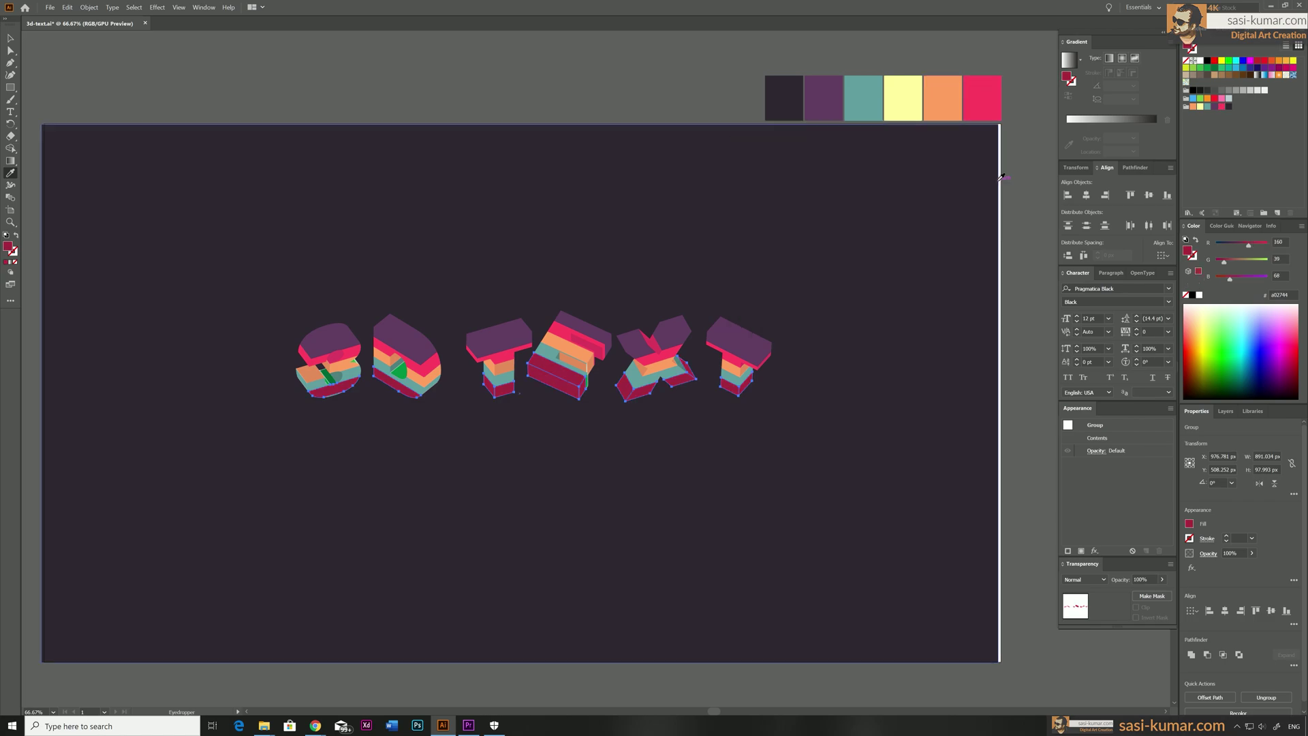
- Try custom shades mixed from the dark red as the fill of the bottom band
{"action": "double_click", "coordinate": [8, 247]}
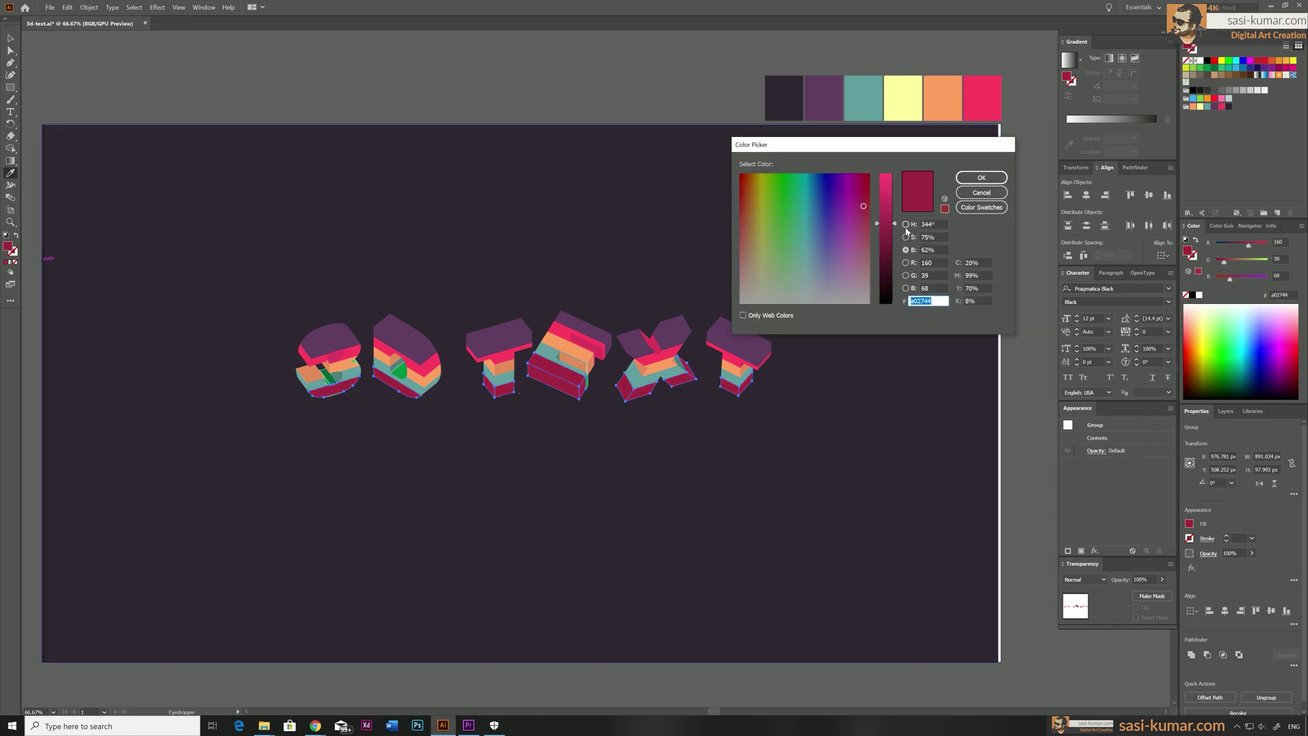
{"action": "left_click", "coordinate": [907, 226]}
{"action": "left_click", "coordinate": [888, 258]}
{"action": "left_click", "coordinate": [845, 248]}
{"action": "left_click", "coordinate": [981, 178]}
{"action": "double_click", "coordinate": [8, 247]}
{"action": "left_click", "coordinate": [866, 222]}
{"action": "left_click", "coordinate": [981, 178]}
- Fill the bottom band with the palette's darkest color and darken it to near-black
{"action": "left_click", "coordinate": [794, 100]}
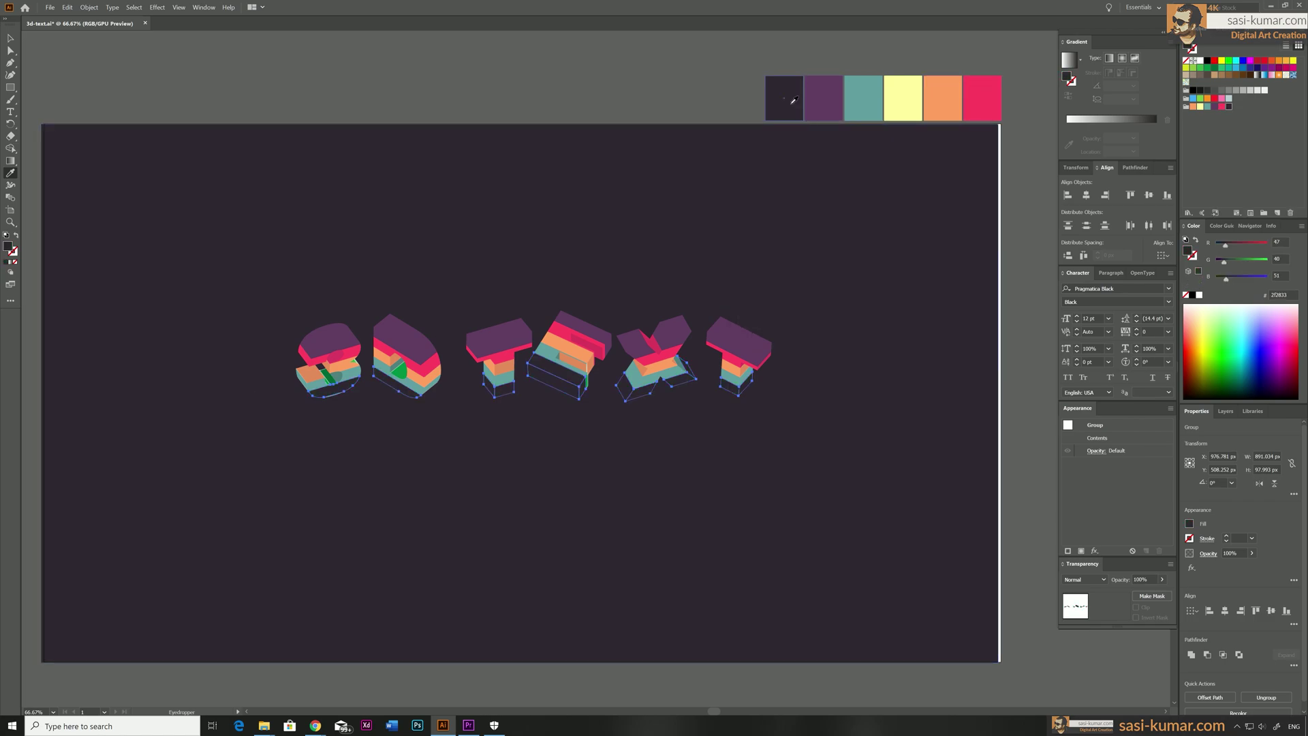
{"action": "double_click", "coordinate": [8, 247]}
{"action": "left_click", "coordinate": [767, 286]}
{"action": "left_click", "coordinate": [980, 177]}
{"action": "left_click", "coordinate": [438, 237]}
- Recolor the remaining green side faces of the E, 3 and D with a darker teal
{"action": "key", "text": "ctrl+equal"}
{"action": "key", "text": "ctrl+equal"}
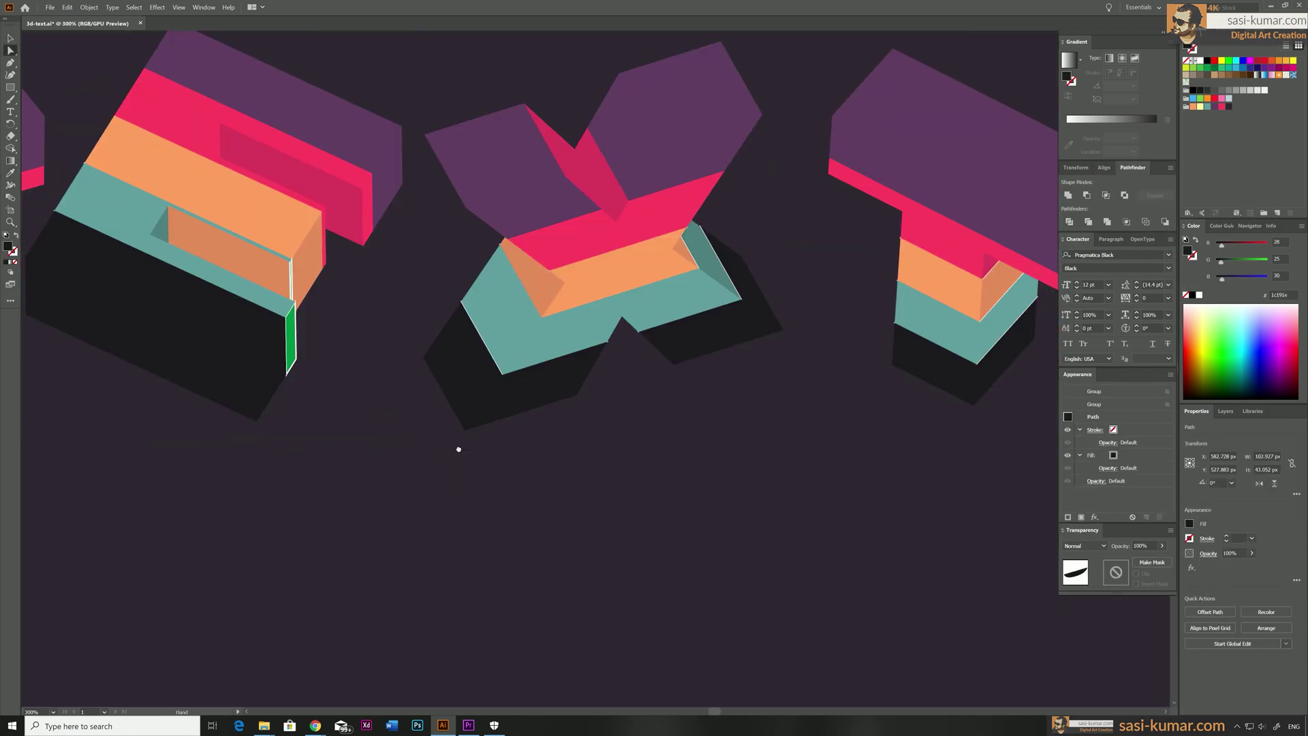
{"action": "key", "text": "v"}
{"action": "left_click", "coordinate": [456, 447]}
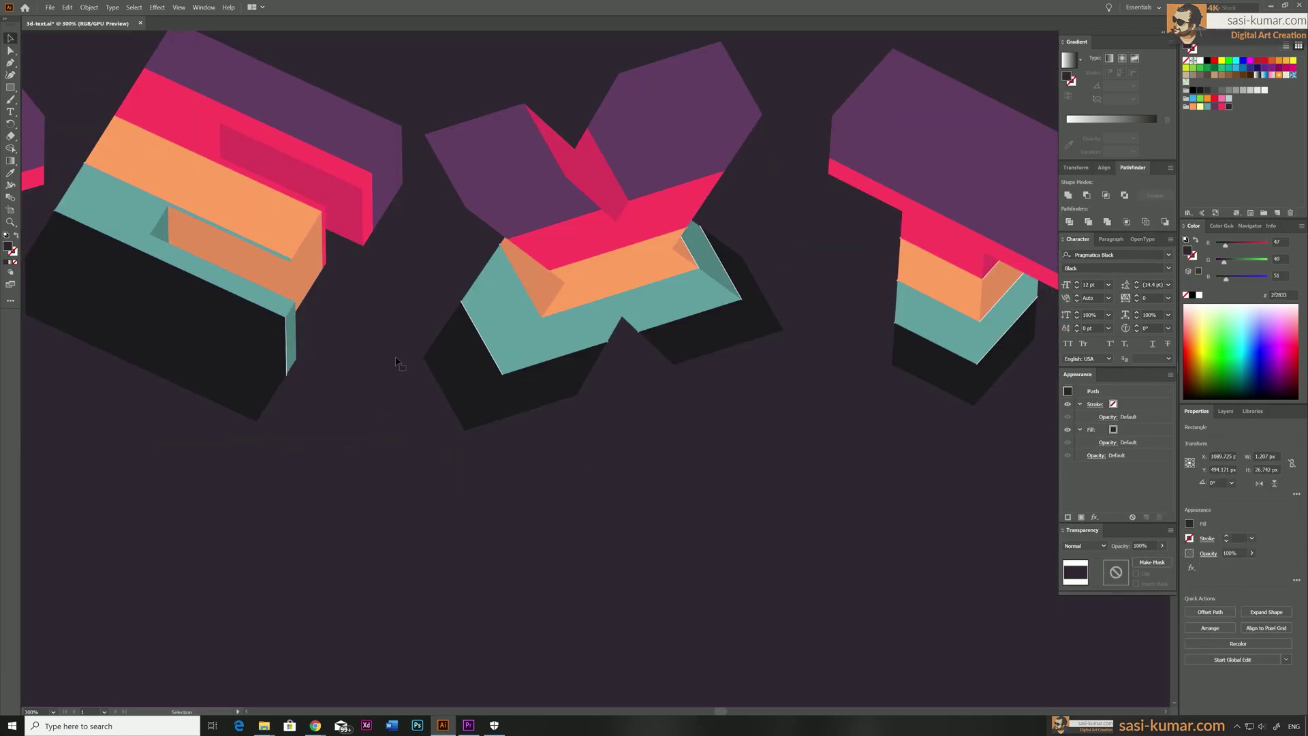
{"action": "scroll", "coordinate": [619, 464], "scroll_direction": "right", "scroll_amount": 2}
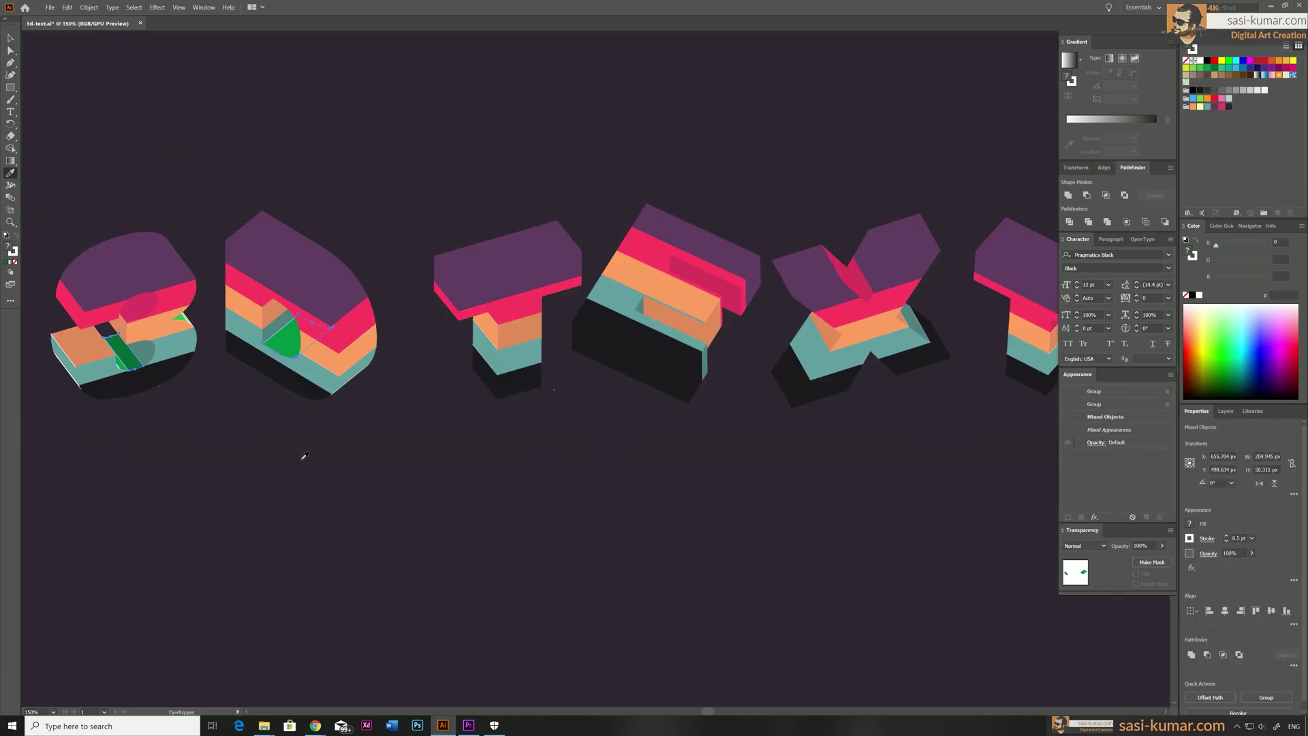
{"action": "double_click", "coordinate": [1188, 251]}
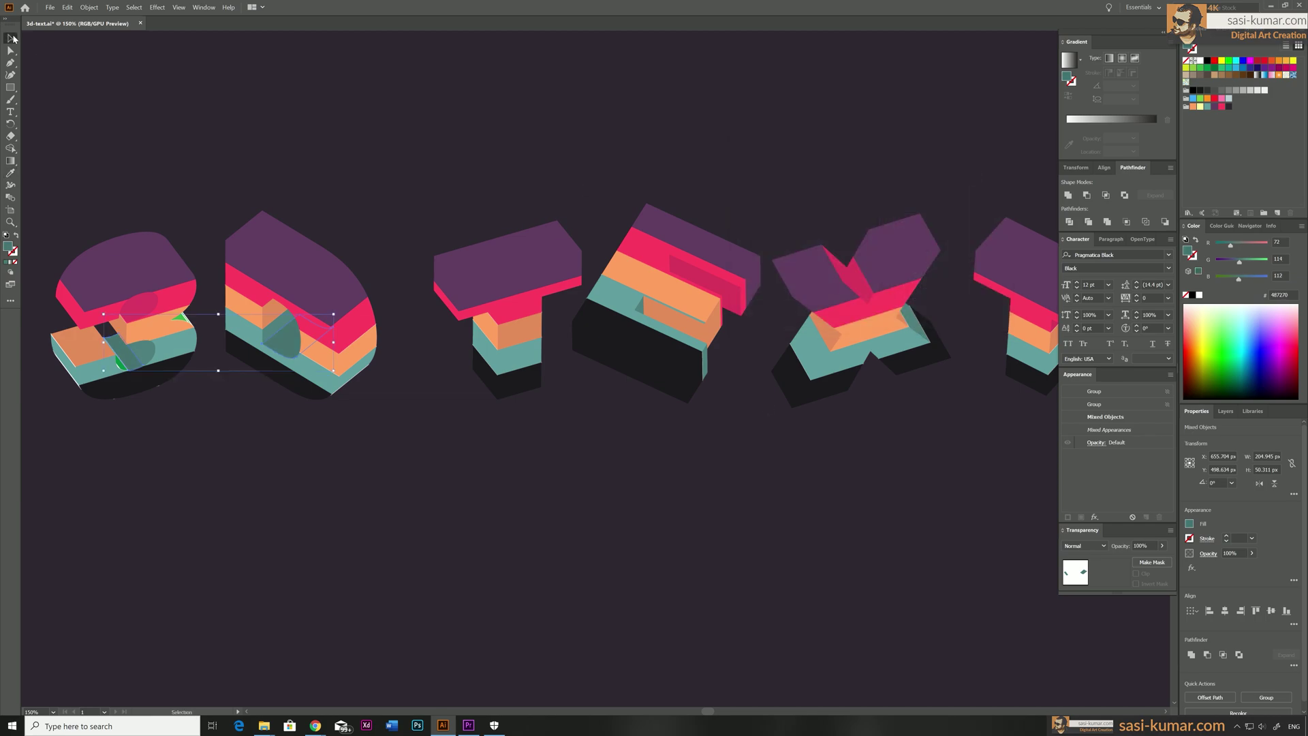
- Select the purple front faces of every letter except the E and lighten their fill
{"action": "key", "text": "a"}
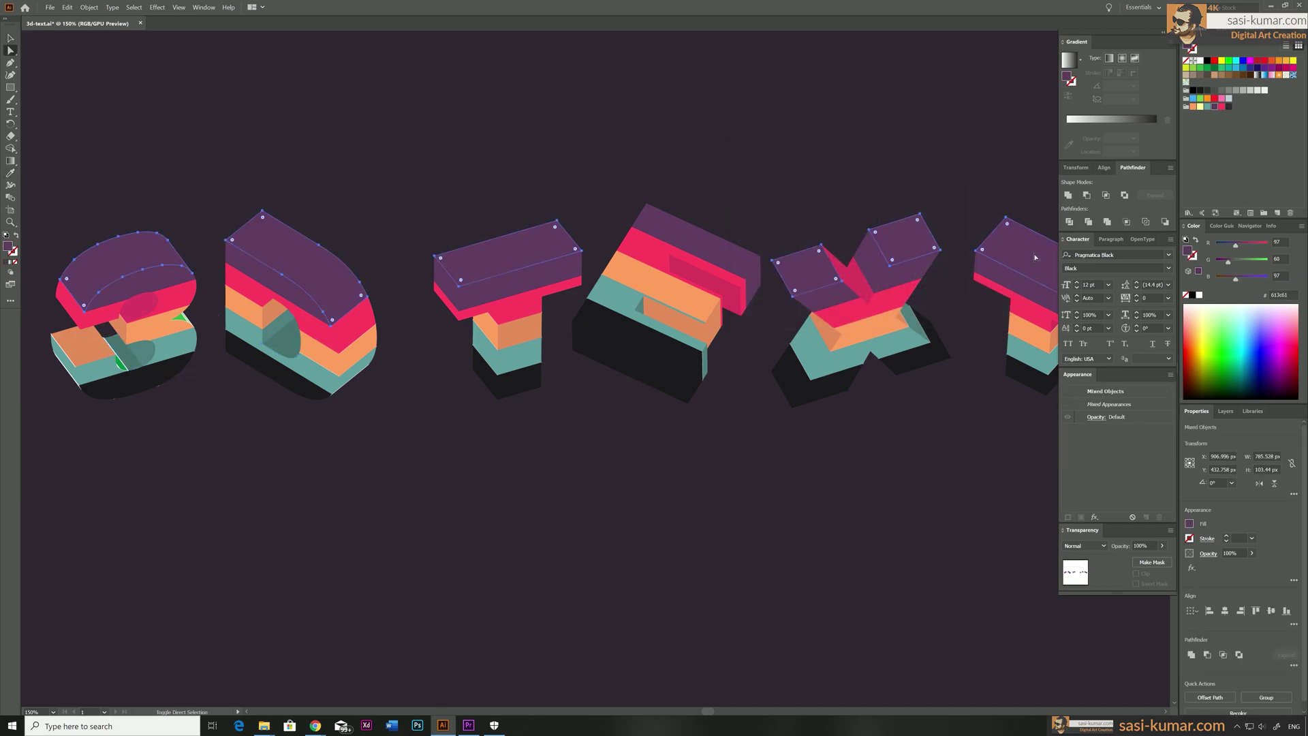
{"action": "key", "text": "ctrl+1"}
{"action": "double_click", "coordinate": [7, 247]}
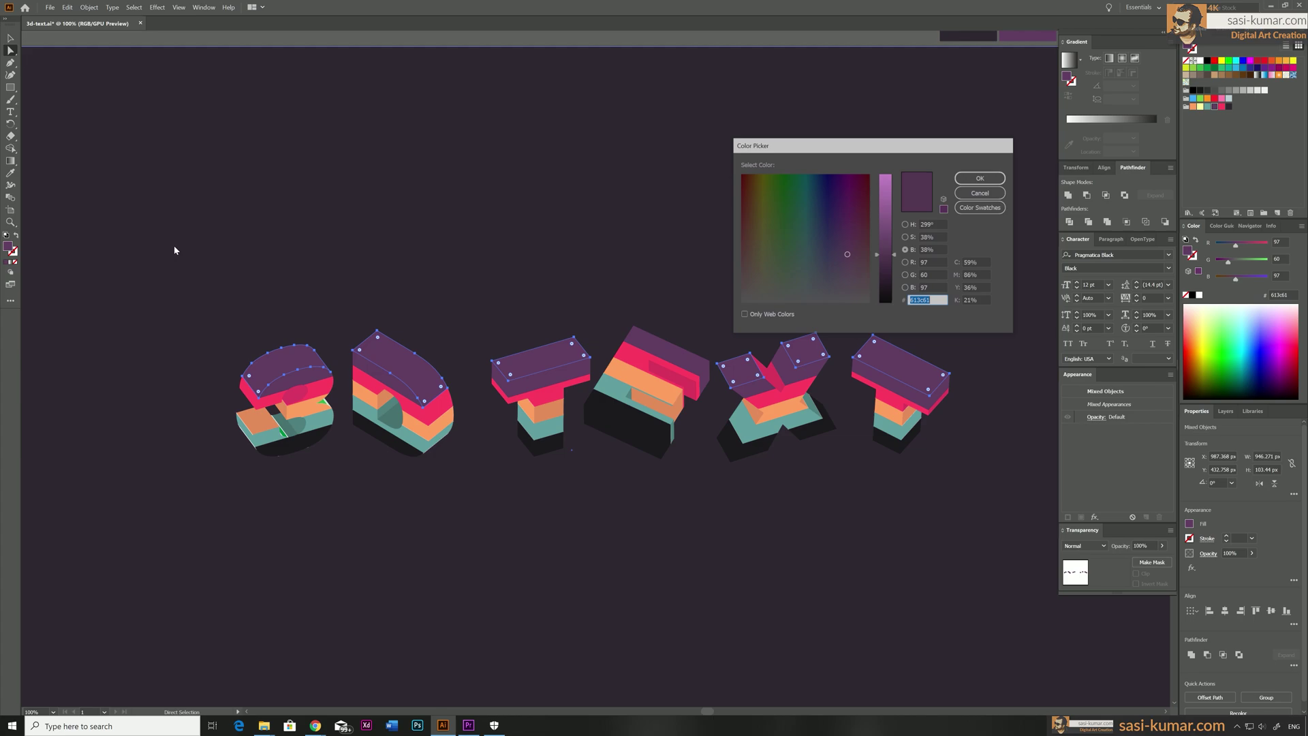
{"action": "left_click", "coordinate": [884, 245]}
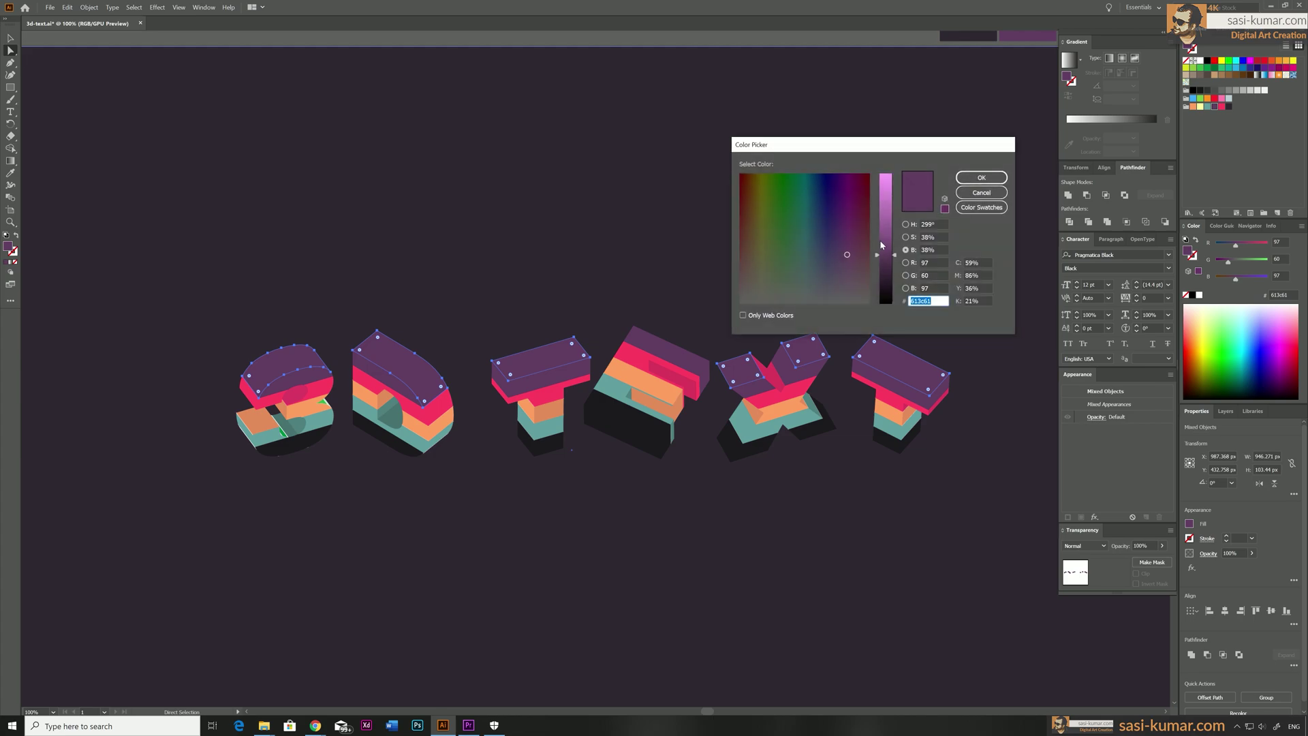
{"action": "left_click", "coordinate": [979, 178]}
- Copy the lightened purple from the X onto the E's purple front face
{"action": "left_click", "coordinate": [669, 350]}
{"action": "key", "text": "i"}
{"action": "left_click", "coordinate": [804, 347]}
{"action": "key", "text": "v"}
{"action": "left_click", "coordinate": [721, 205]}
{"action": "left_click_drag", "start_coordinate": [721, 205], "coordinate": [692, 196]}
- Adjust the brightness of one bottom-band face in each of the E, X, first T and D to set it apart from its neighbour
{"action": "key", "text": "a"}
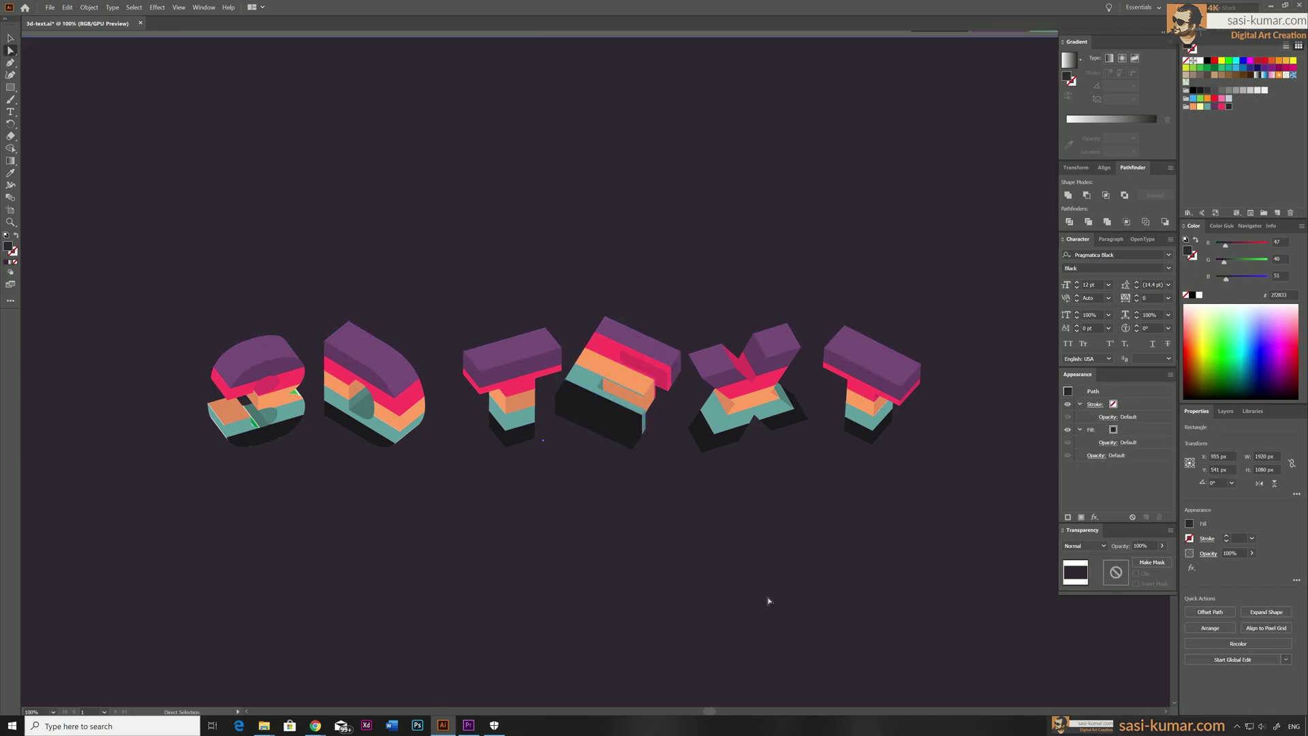
{"action": "left_click", "coordinate": [598, 405]}
{"action": "left_click", "coordinate": [701, 431], "text": "shift"}
{"action": "left_click", "coordinate": [498, 430], "text": "shift"}
{"action": "left_click", "coordinate": [355, 423], "text": "shift"}
{"action": "double_click", "coordinate": [8, 247]}
{"action": "left_click", "coordinate": [885, 274]}
{"action": "left_click", "coordinate": [979, 176]}
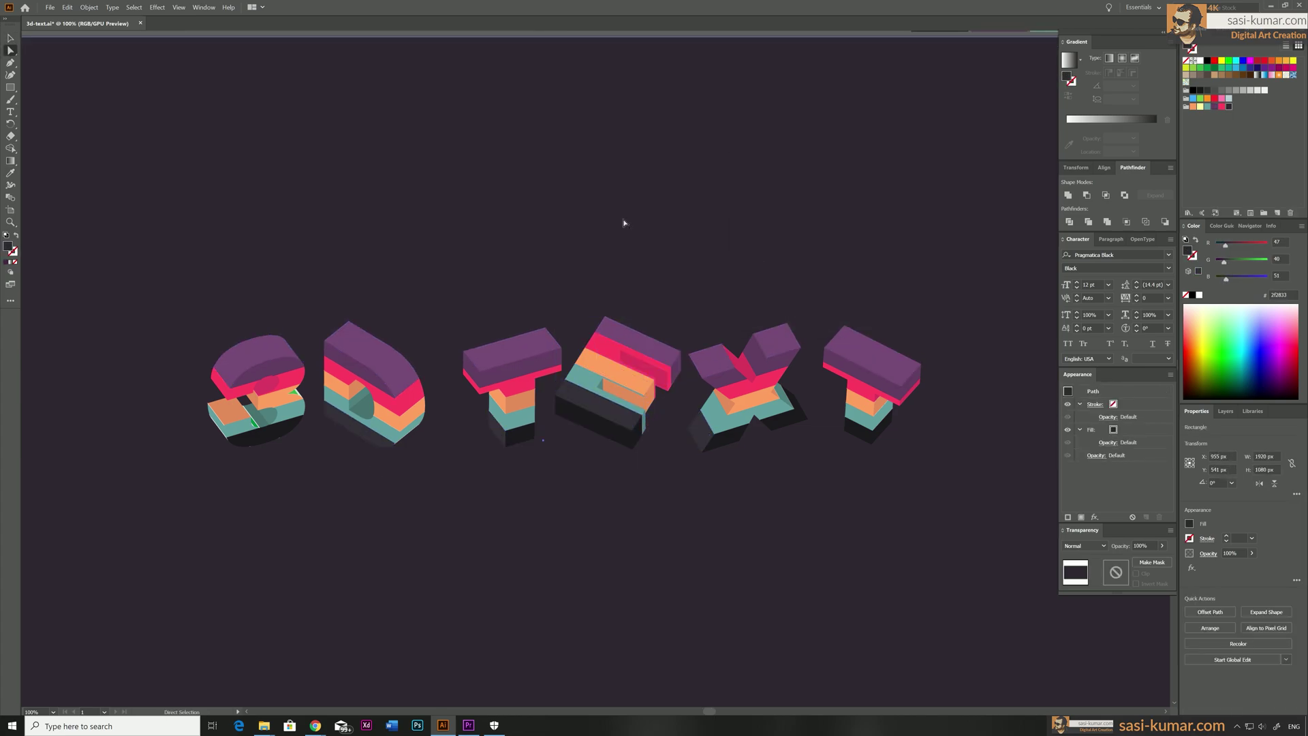
- Copy the darker teal onto the X's left leg side face and the darker red onto the first T's red side face
{"action": "left_click", "coordinate": [780, 397]}
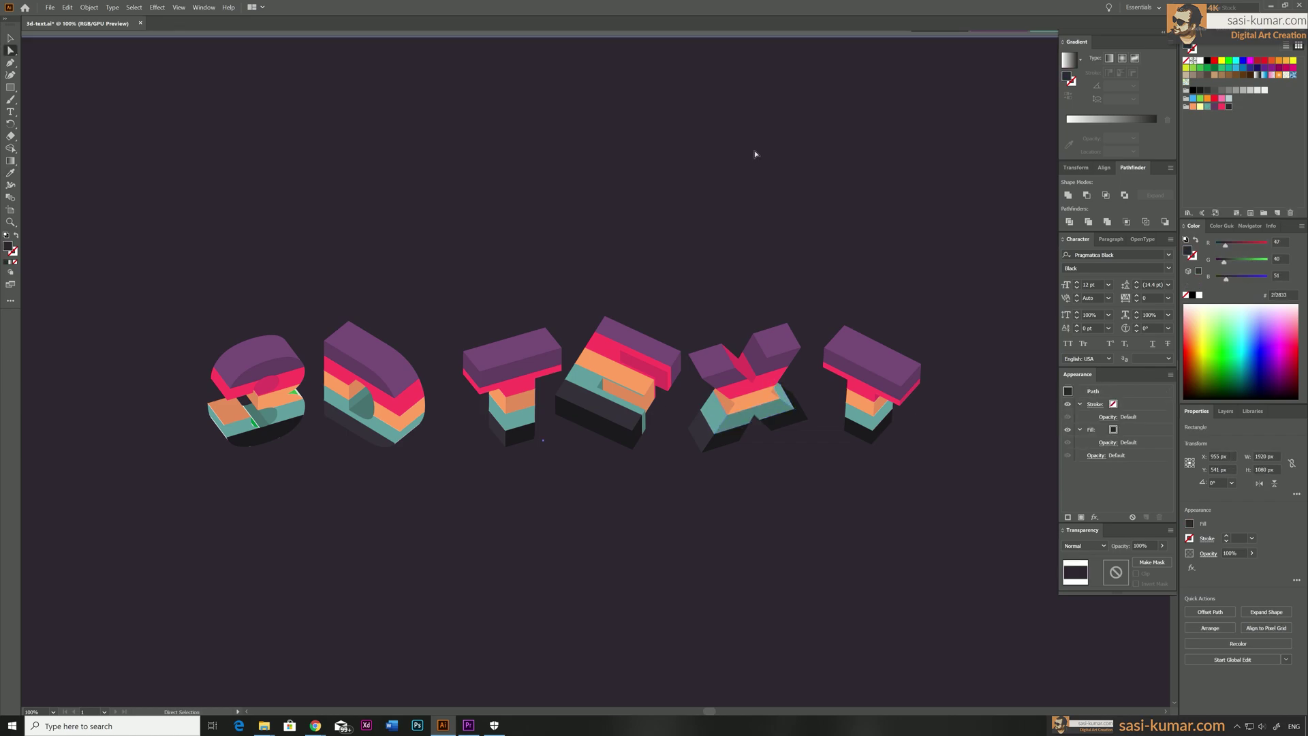
{"action": "left_click", "coordinate": [243, 394]}
{"action": "key", "text": "i"}
{"action": "left_click", "coordinate": [525, 381]}
{"action": "left_click", "coordinate": [262, 383], "text": "ctrl"}
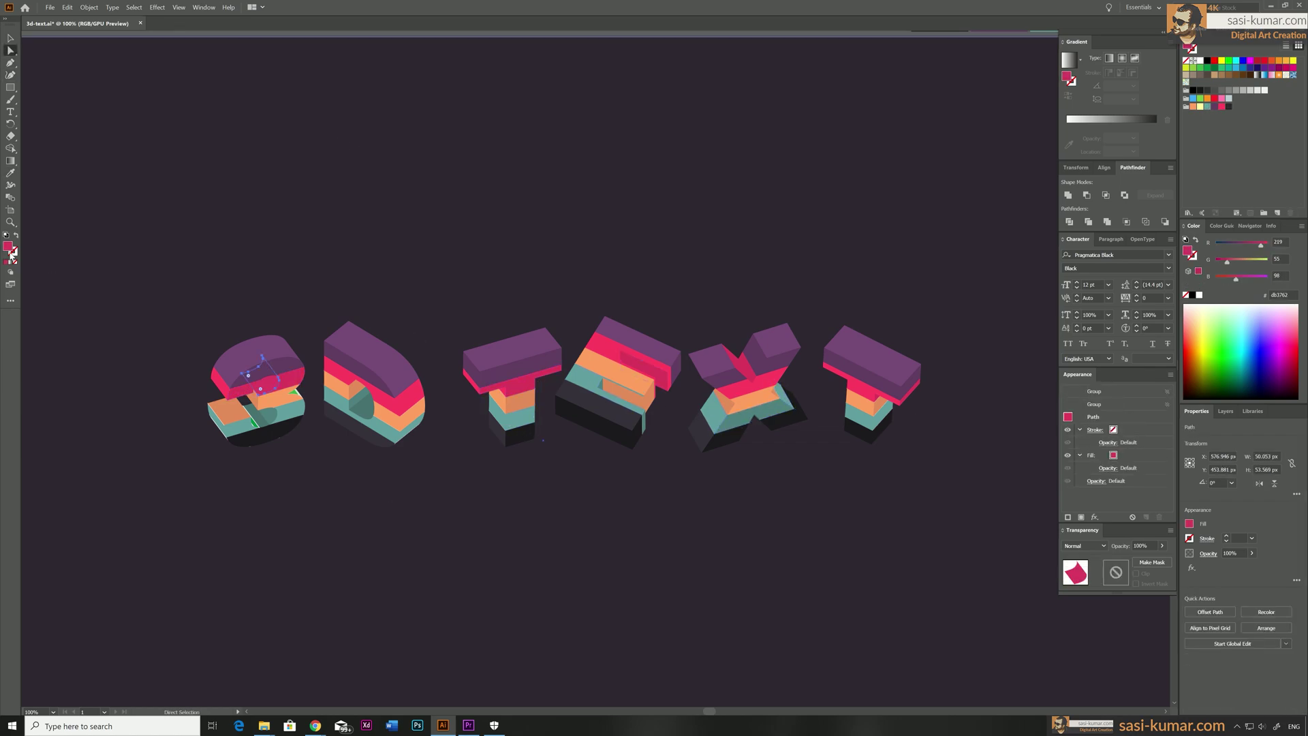
{"action": "double_click", "coordinate": [9, 246]}
{"action": "left_click", "coordinate": [979, 193]}
- Copy the lighter orange from the 3's adjacent face onto its lower-left orange face
{"action": "left_click", "coordinate": [219, 381], "text": "ctrl"}
{"action": "left_click", "coordinate": [229, 409], "text": "ctrl"}
{"action": "left_click", "coordinate": [276, 399]}
{"action": "left_click", "coordinate": [10, 51]}
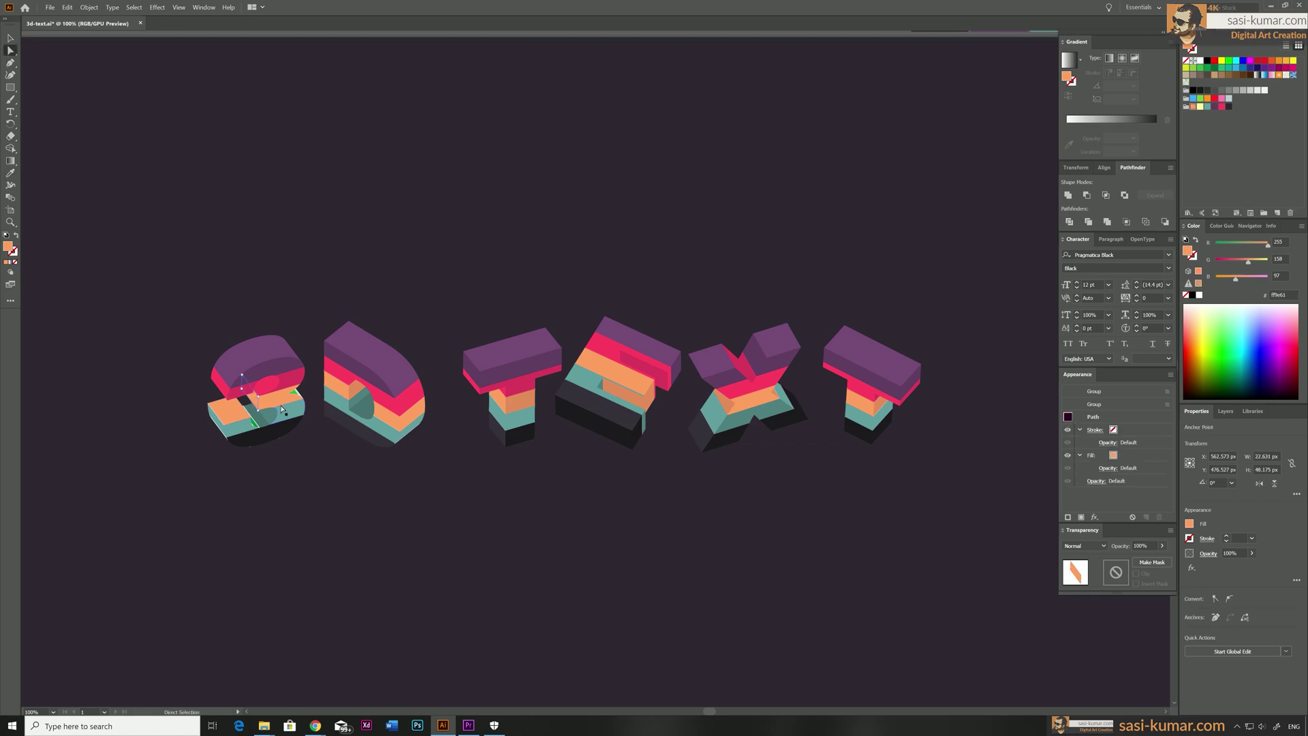
- Lighten the E's dark bottom front face to #4B4551
{"action": "left_click", "coordinate": [602, 435]}
{"action": "key", "text": "i"}
{"action": "left_click", "coordinate": [599, 409]}
{"action": "double_click", "coordinate": [8, 247]}
{"action": "left_click", "coordinate": [883, 264]}
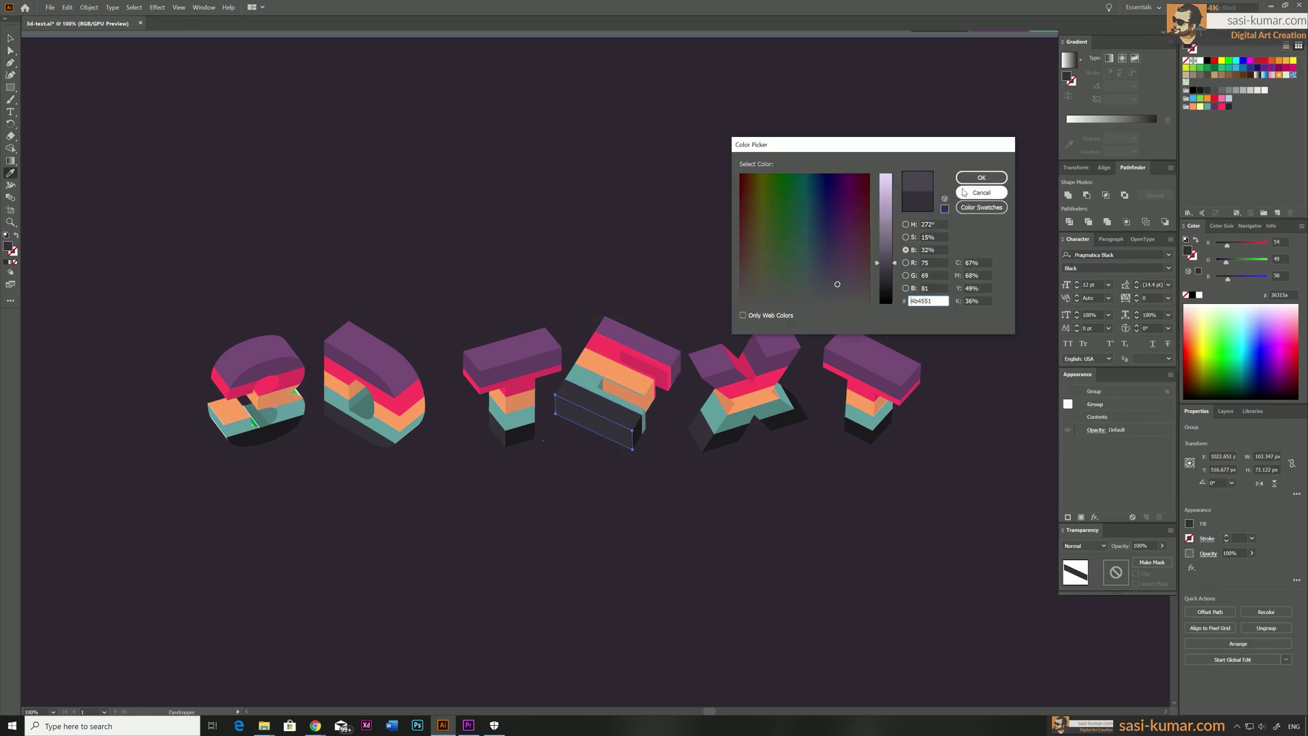
{"action": "left_click", "coordinate": [979, 179]}
- Copy the darker purple onto the last T's purple front face
{"action": "left_click", "coordinate": [859, 429], "text": "ctrl"}
{"action": "left_click", "coordinate": [882, 403], "text": "ctrl"}
{"action": "left_click", "coordinate": [885, 414], "text": "ctrl"}
{"action": "key", "text": "v"}
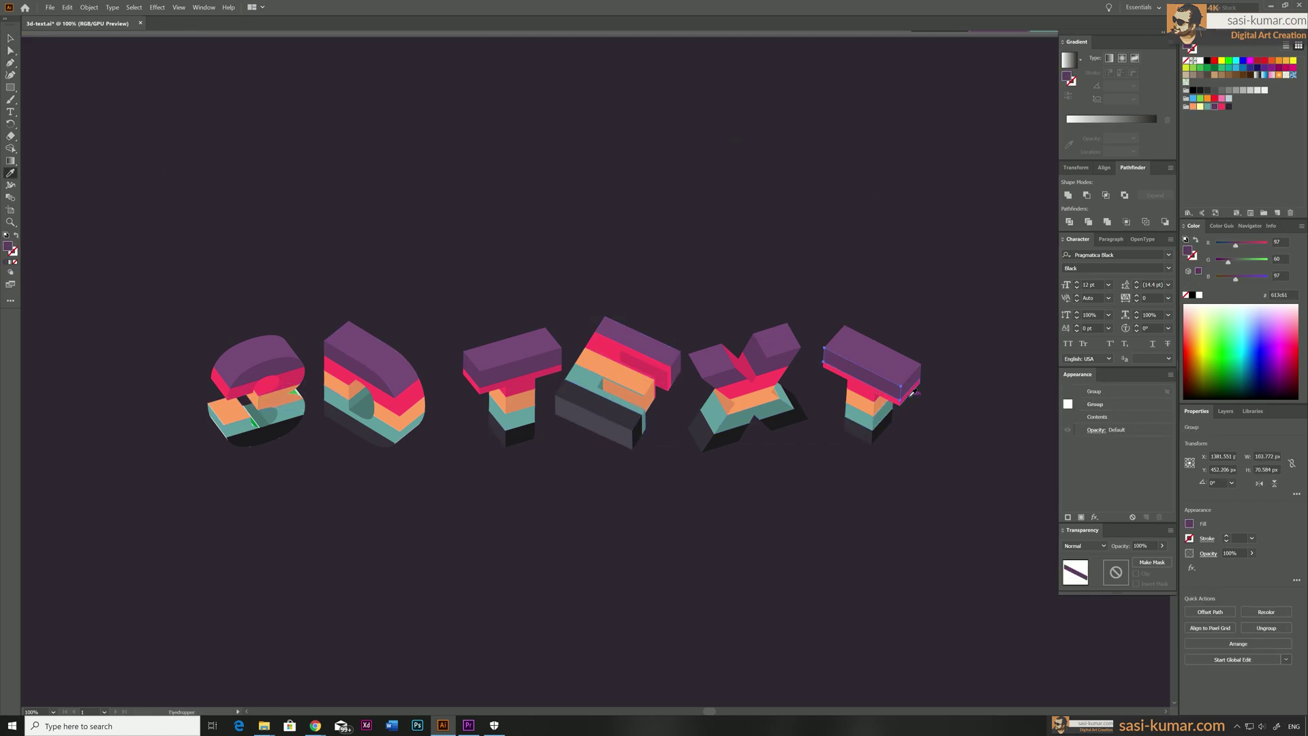
{"action": "left_click", "coordinate": [709, 179]}
- Recolor the 3's leftover green faces to match the adjacent orange and darker teal areas
{"action": "scroll", "coordinate": [332, 402], "scroll_direction": "up", "scroll_amount": 3}
{"action": "key", "text": "a"}
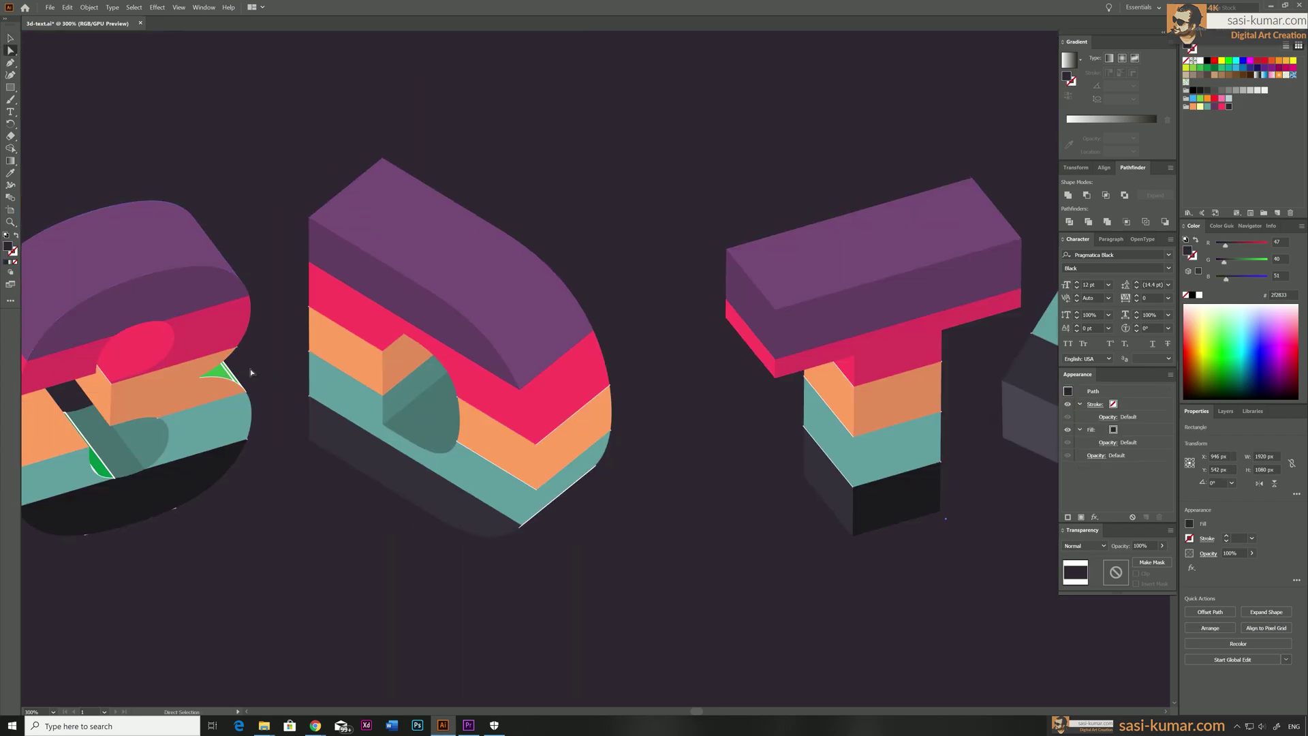
{"action": "left_click", "coordinate": [221, 372]}
{"action": "key", "text": "Delete"}
{"action": "left_click", "coordinate": [216, 376]}
{"action": "key", "text": "ctrl+plus"}
{"action": "key", "text": "ctrl+plus"}
{"action": "key", "text": "ctrl+plus"}
{"action": "key", "text": "i"}
{"action": "left_click", "coordinate": [654, 462]}
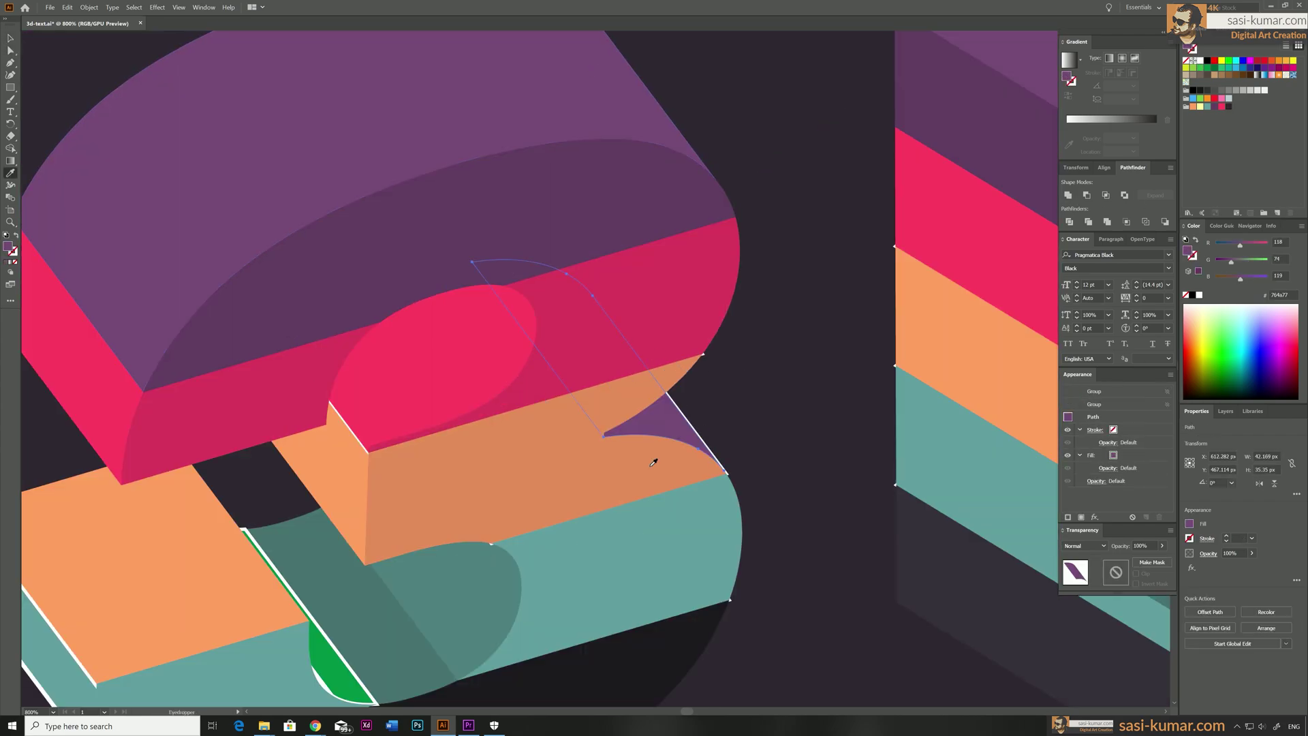
{"action": "left_click", "coordinate": [337, 497]}
{"action": "left_click", "coordinate": [330, 671], "text": "ctrl"}
{"action": "key", "text": "ctrl+shift+]"}
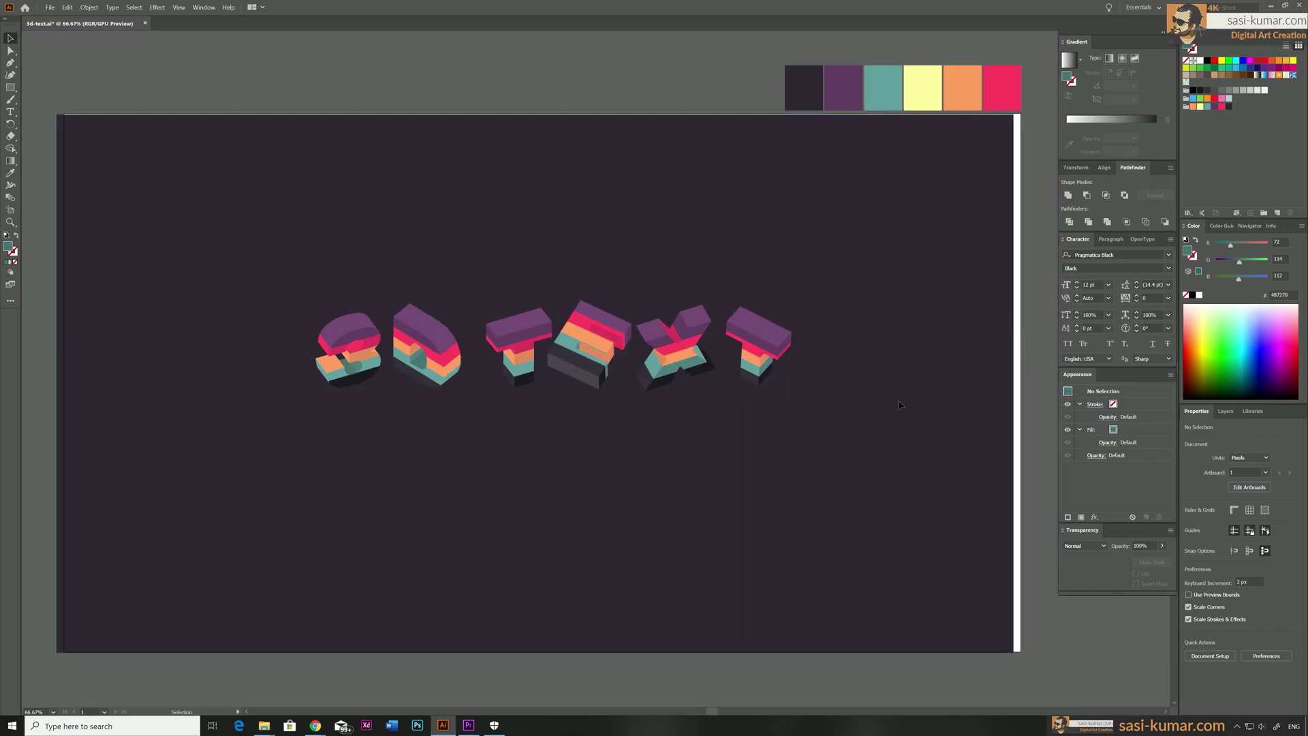
- Nudge the four letters of TEXT to the right to widen the gap after 3D
{"action": "left_click", "coordinate": [1087, 195]}
{"action": "left_click", "coordinate": [1149, 195]}
{"action": "left_click_drag", "start_coordinate": [477, 289], "coordinate": [800, 402]}
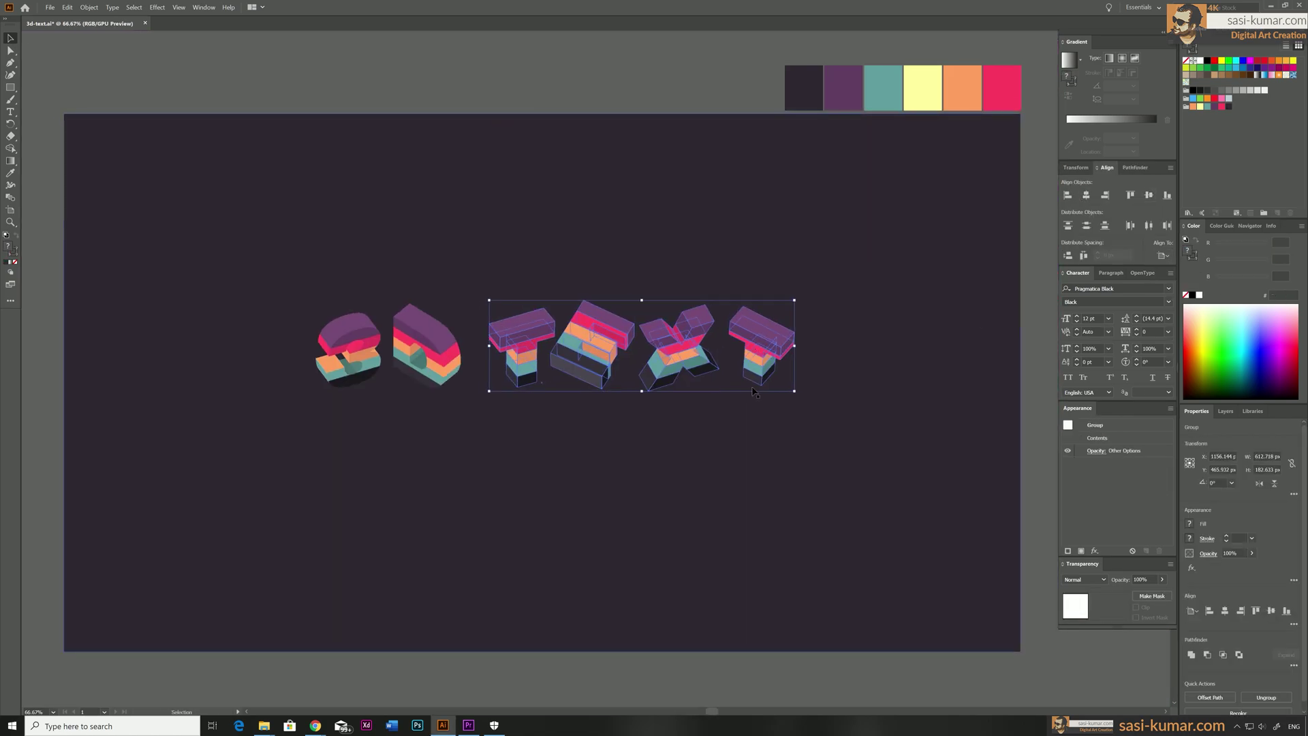
{"action": "key", "text": "shift+Right"}
{"action": "key", "text": "shift+Right"}
{"action": "key", "text": "shift+Right"}
- Merge all the 3D TEXT letter shapes with the Pathfinder Merge operation
{"action": "left_click_drag", "start_coordinate": [303, 290], "coordinate": [815, 402]}
{"action": "left_click", "coordinate": [1134, 167]}
{"action": "left_click", "coordinate": [1106, 221]}
{"action": "left_click", "coordinate": [579, 68]}
- Try a white 0.5 pt stroke on every face inside the letter group
{"action": "double_click", "coordinate": [600, 354]}
{"action": "key", "text": "ctrl+a"}
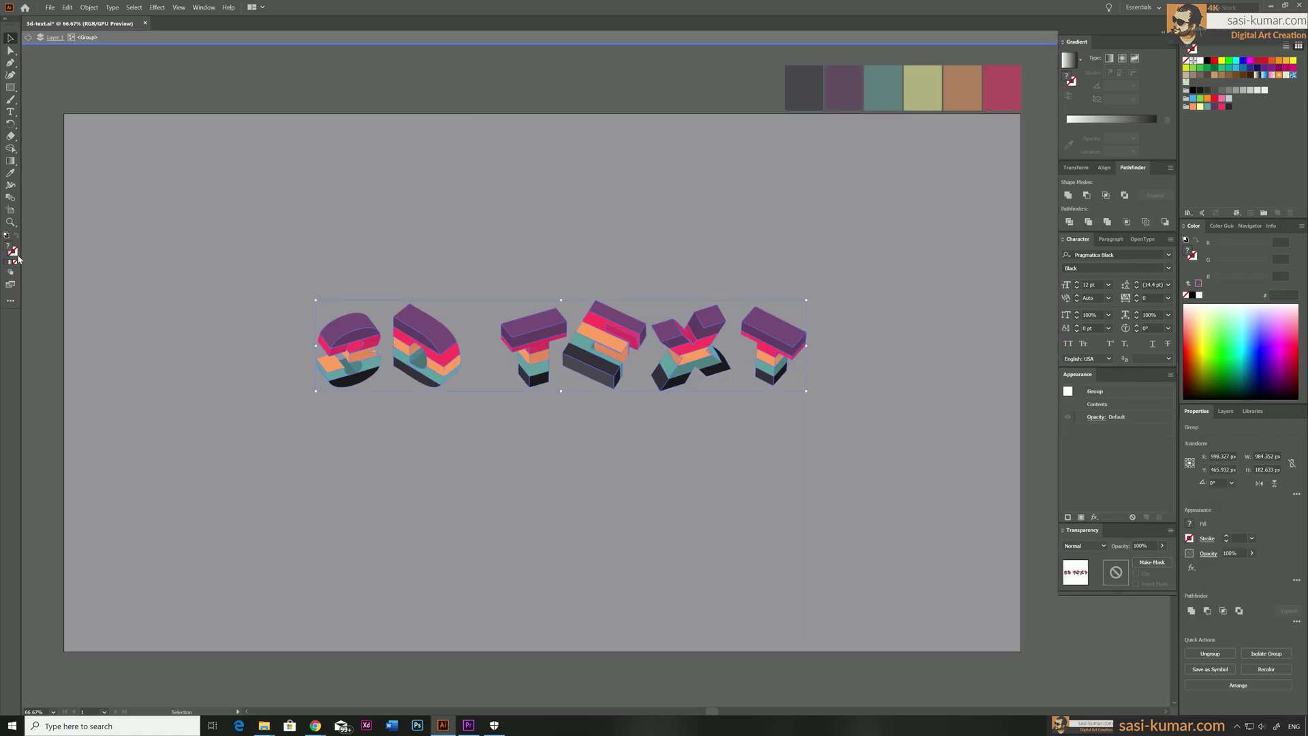
{"action": "double_click", "coordinate": [12, 251]}
{"action": "left_click", "coordinate": [740, 174]}
{"action": "left_click", "coordinate": [981, 176]}
{"action": "left_click", "coordinate": [901, 444]}
{"action": "key", "text": "ctrl+z"}
{"action": "double_click", "coordinate": [902, 444]}
{"action": "double_click", "coordinate": [541, 345]}
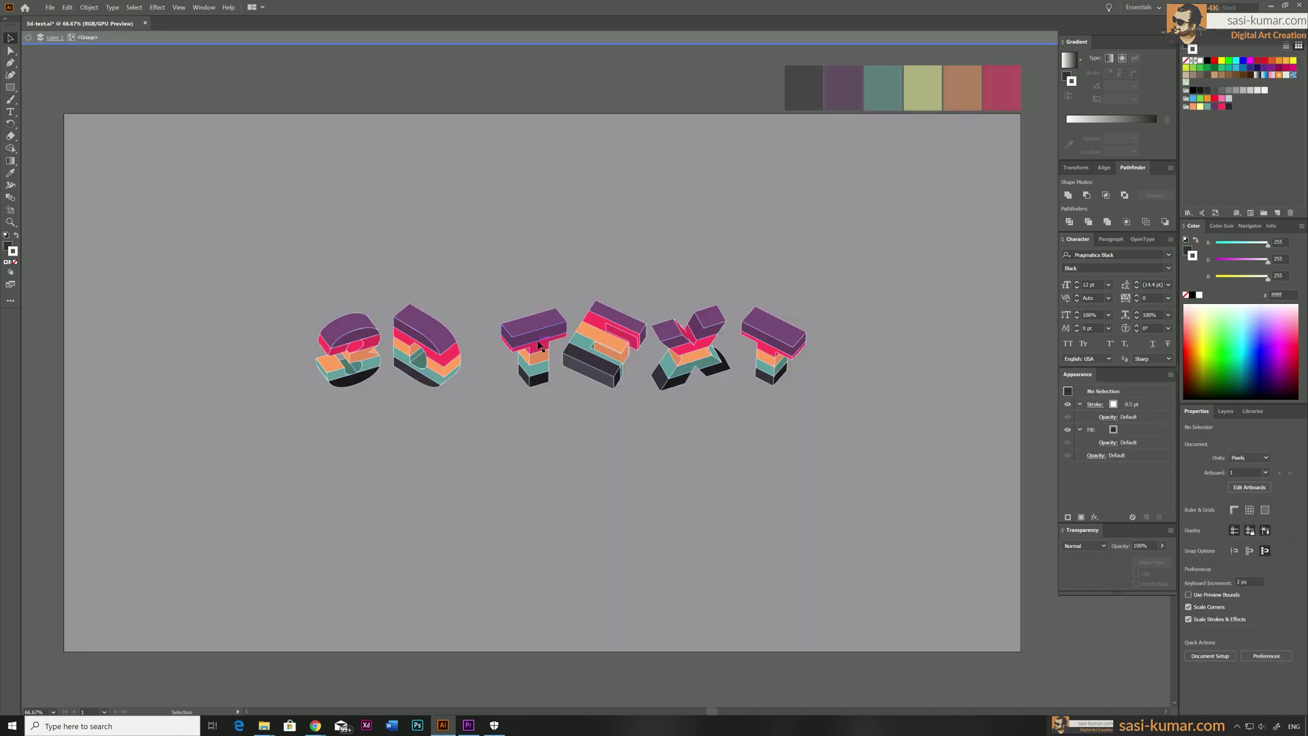
{"action": "key", "text": "ctrl+a"}
{"action": "double_click", "coordinate": [604, 85]}
- Select the purple faces sharing one fill across the 3, both Ts and the X and adjust their colour
{"action": "key", "text": "a"}
{"action": "left_click", "coordinate": [800, 346]}
{"action": "key", "text": "ctrl+6"}
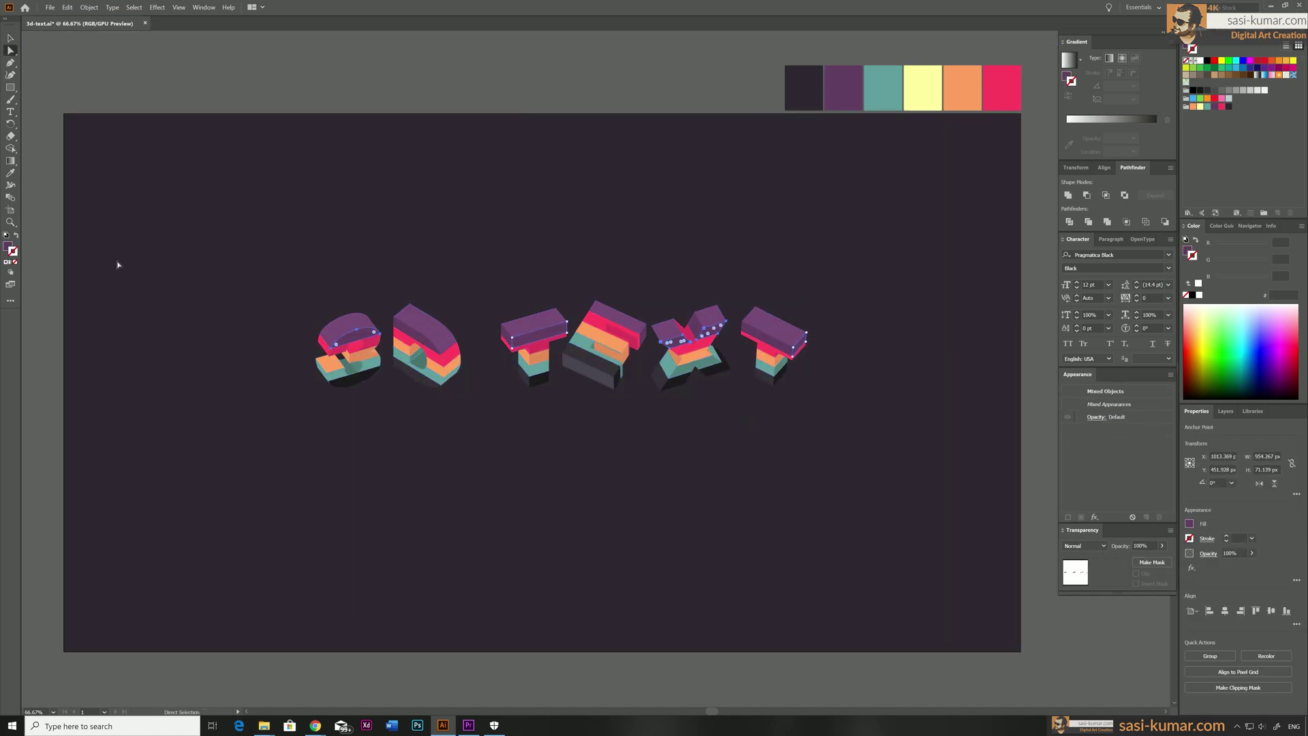
{"action": "double_click", "coordinate": [8, 247]}
{"action": "left_click", "coordinate": [981, 178]}
{"action": "left_click", "coordinate": [695, 344]}
- Select all the recolored letters and apply Pathfinder Merge to them again
{"action": "key", "text": "ctrl+minus"}
{"action": "key", "text": "ctrl+equal"}
{"action": "left_click", "coordinate": [546, 378]}
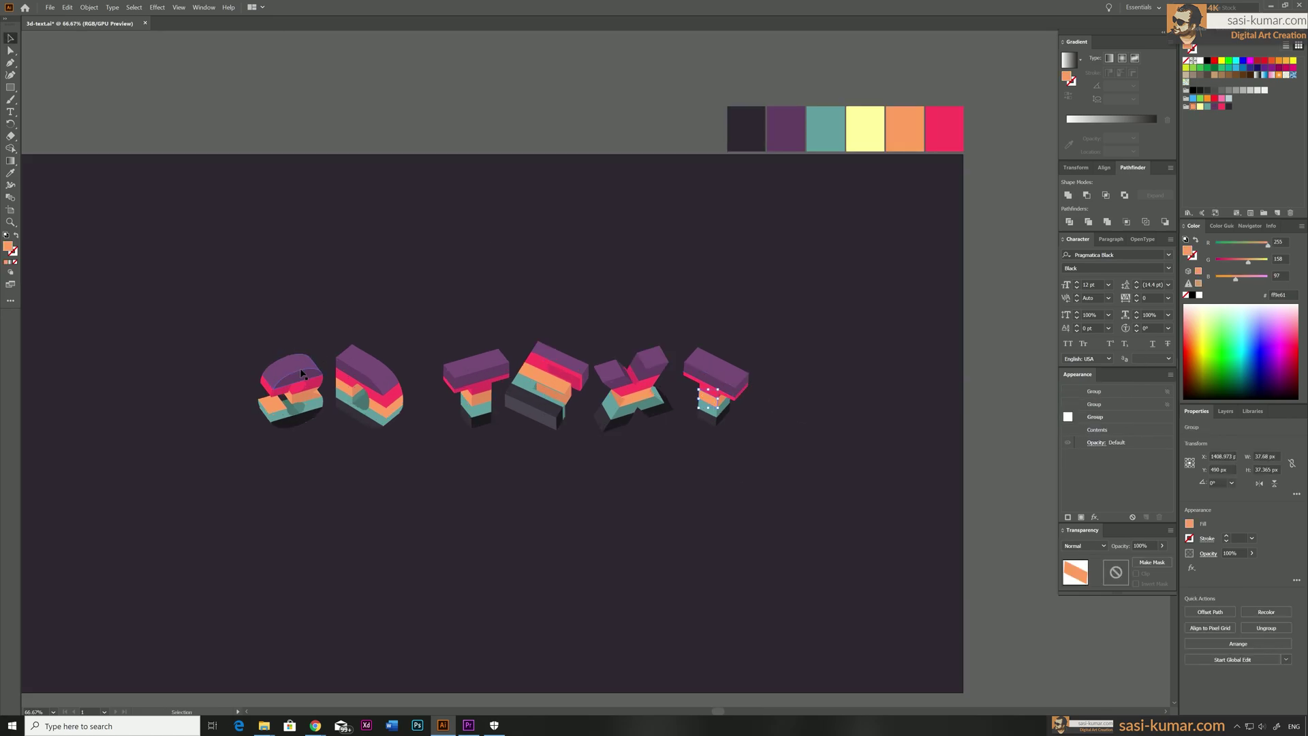
{"action": "key", "text": "v"}
{"action": "left_click", "coordinate": [308, 375]}
{"action": "left_click", "coordinate": [368, 381], "text": "shift"}
{"action": "left_click", "coordinate": [545, 371], "text": "shift"}
{"action": "left_click", "coordinate": [1105, 168]}
{"action": "left_click_drag", "start_coordinate": [238, 317], "coordinate": [770, 450]}
{"action": "left_click", "coordinate": [1135, 168]}
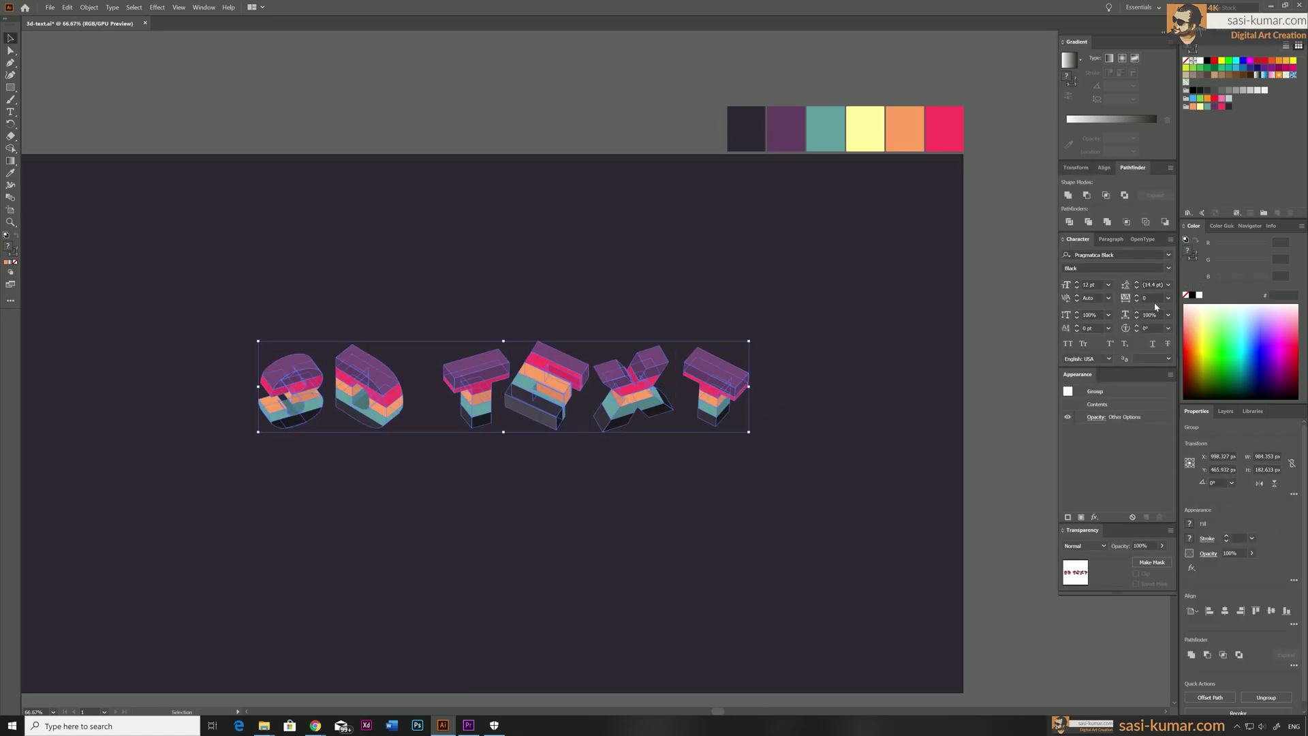
{"action": "left_click", "coordinate": [1108, 221]}
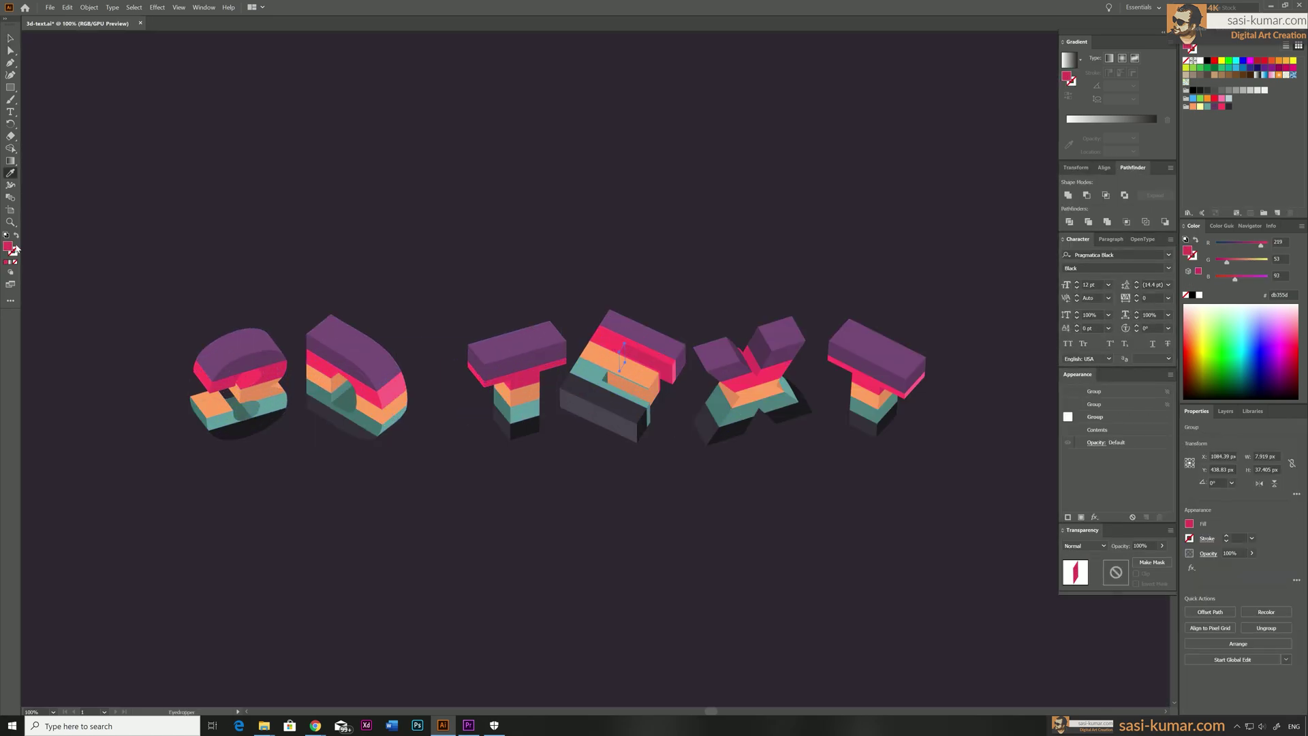
- Darken the E's narrow red side face to RGB 193, 48, 90
{"action": "double_click", "coordinate": [10, 247]}
{"action": "left_click", "coordinate": [980, 177]}
{"action": "left_click", "coordinate": [11, 50]}
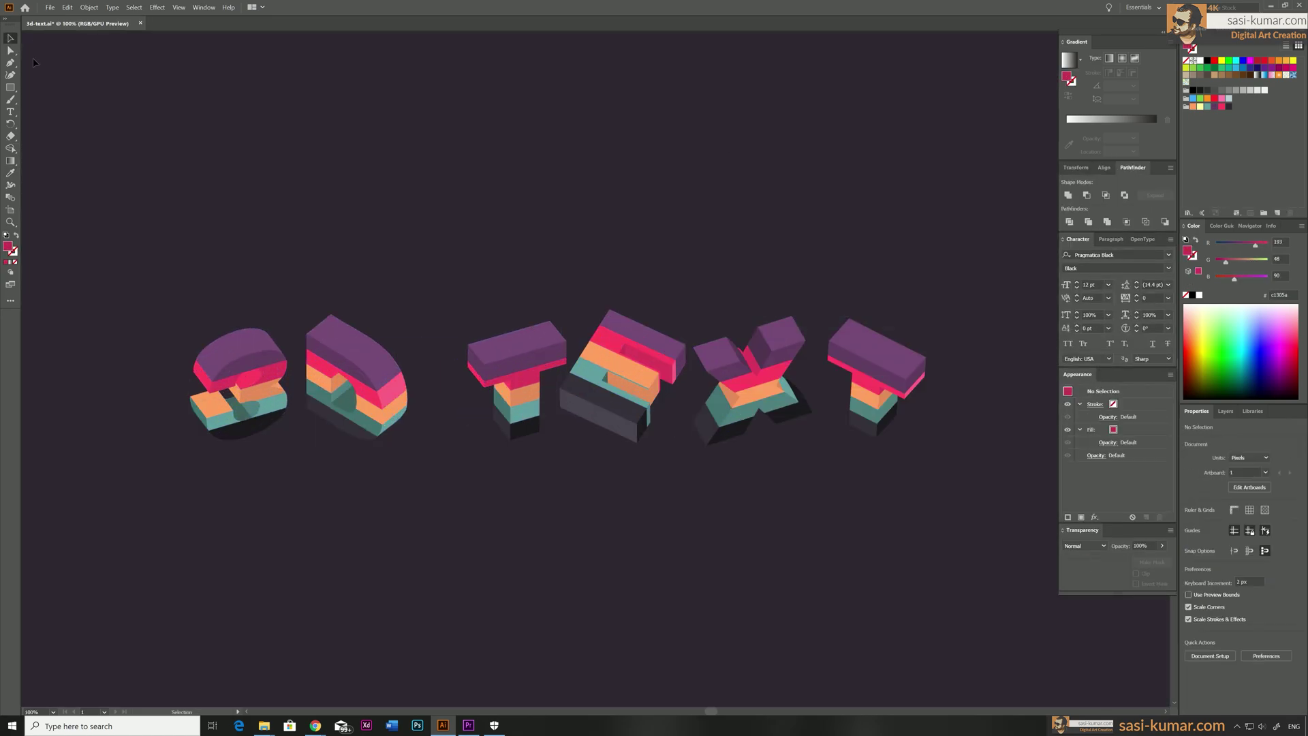
- Copy the darker red onto the red front faces of the first T, the 3 and the X
{"action": "left_click", "coordinate": [525, 378]}
{"action": "left_click", "coordinate": [339, 370], "text": "shift"}
{"action": "key", "text": "i"}
{"action": "left_click", "coordinate": [339, 370]}
{"action": "left_click", "coordinate": [10, 50]}
{"action": "left_click", "coordinate": [272, 373]}
{"action": "key", "text": "i"}
{"action": "left_click", "coordinate": [524, 378]}
{"action": "left_click", "coordinate": [10, 51]}
{"action": "left_click", "coordinate": [756, 380]}
{"action": "key", "text": "i"}
{"action": "left_click", "coordinate": [524, 378]}
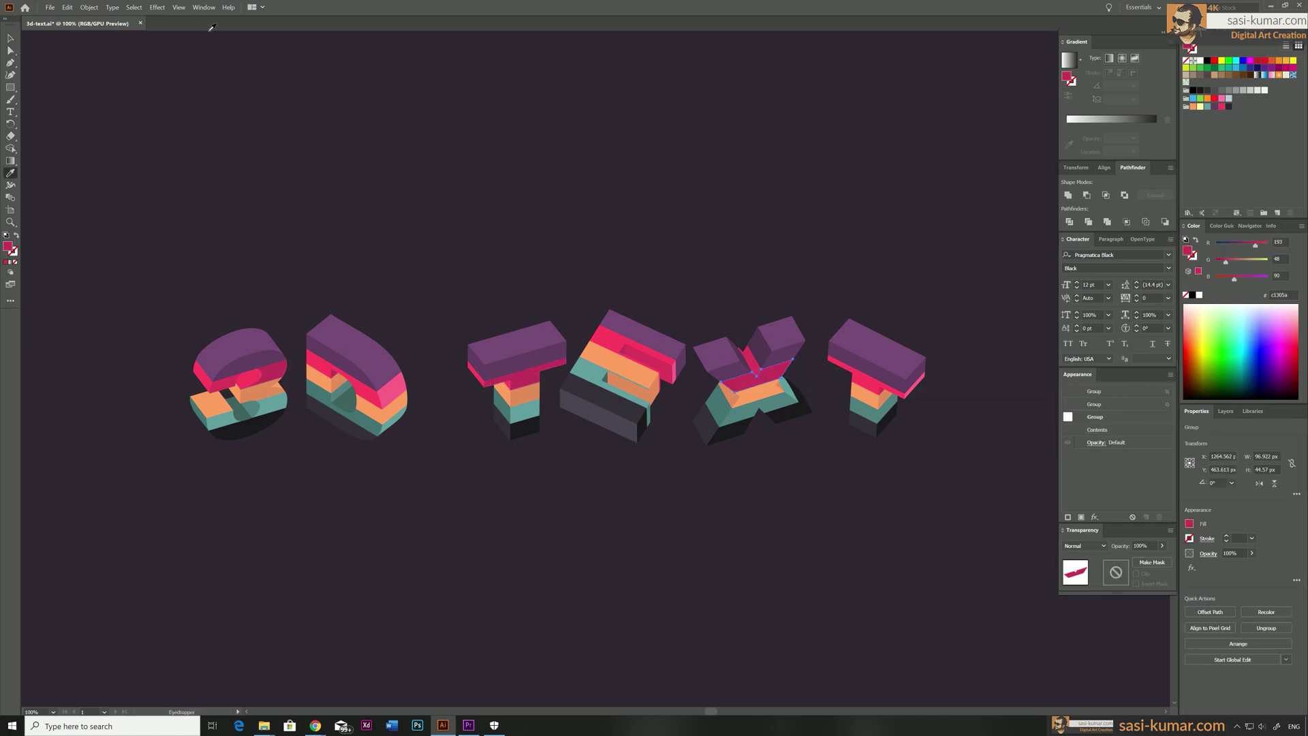
- Copy the teal shade from the first T onto the last T's teal front face
{"action": "left_click", "coordinate": [855, 181]}
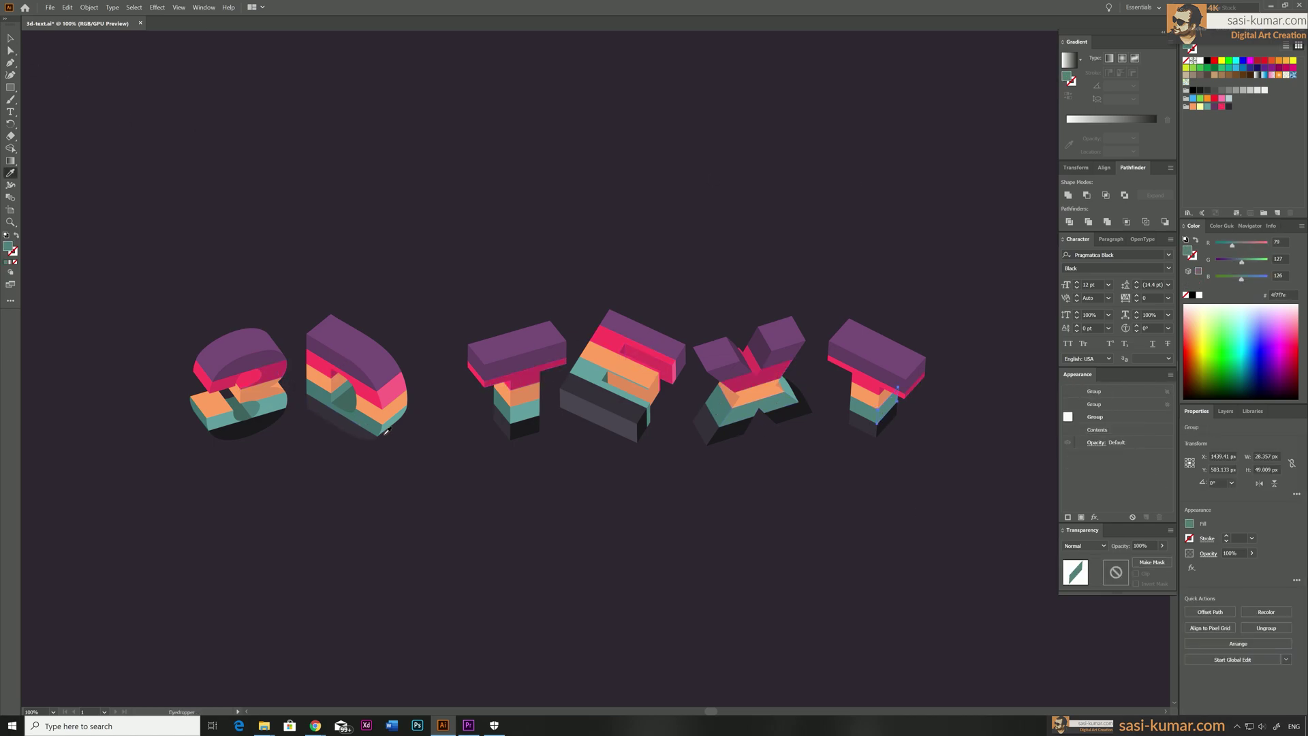
{"action": "left_click", "coordinate": [873, 417], "text": "alt"}
{"action": "key", "text": "i"}
{"action": "left_click", "coordinate": [508, 414]}
{"action": "left_click", "coordinate": [10, 51]}
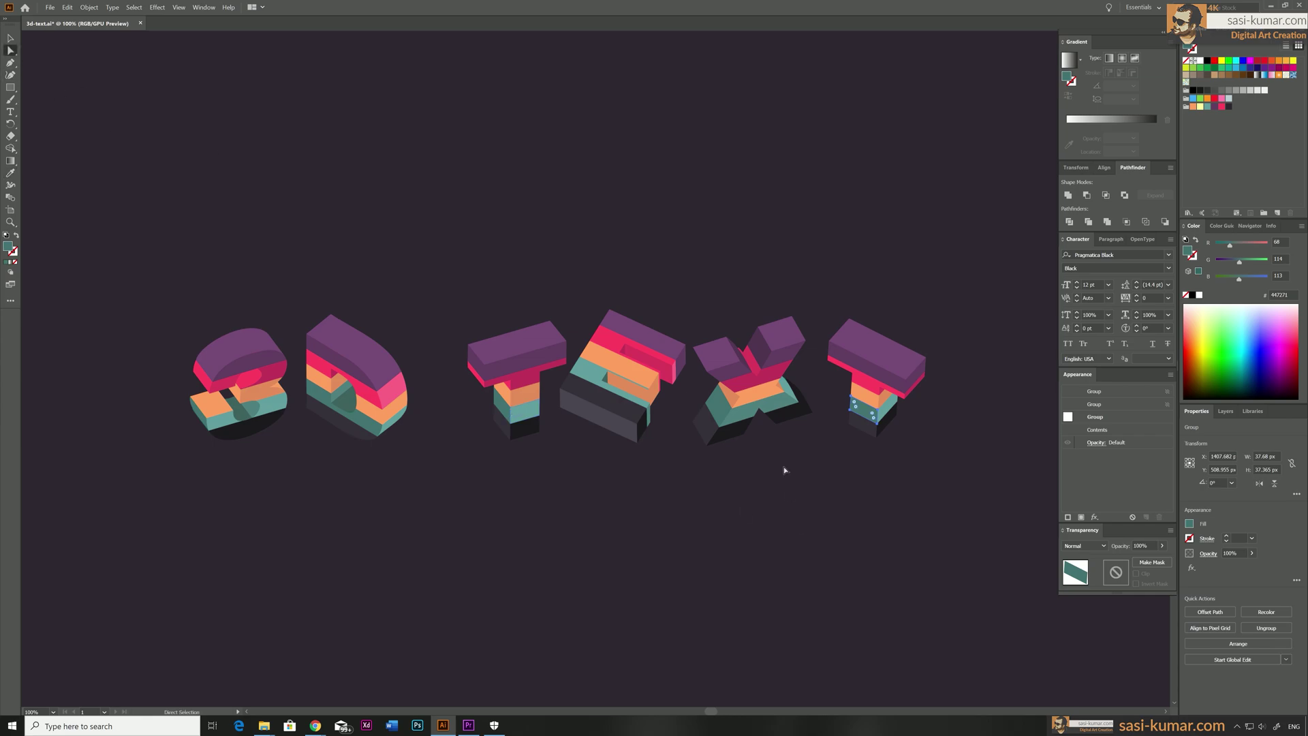
- Copy the teal from the last T onto the X's teal front face
{"action": "left_click", "coordinate": [750, 413]}
{"action": "key", "text": "i"}
{"action": "left_click", "coordinate": [882, 417]}
{"action": "left_click", "coordinate": [10, 50]}
{"action": "left_click", "coordinate": [809, 365]}
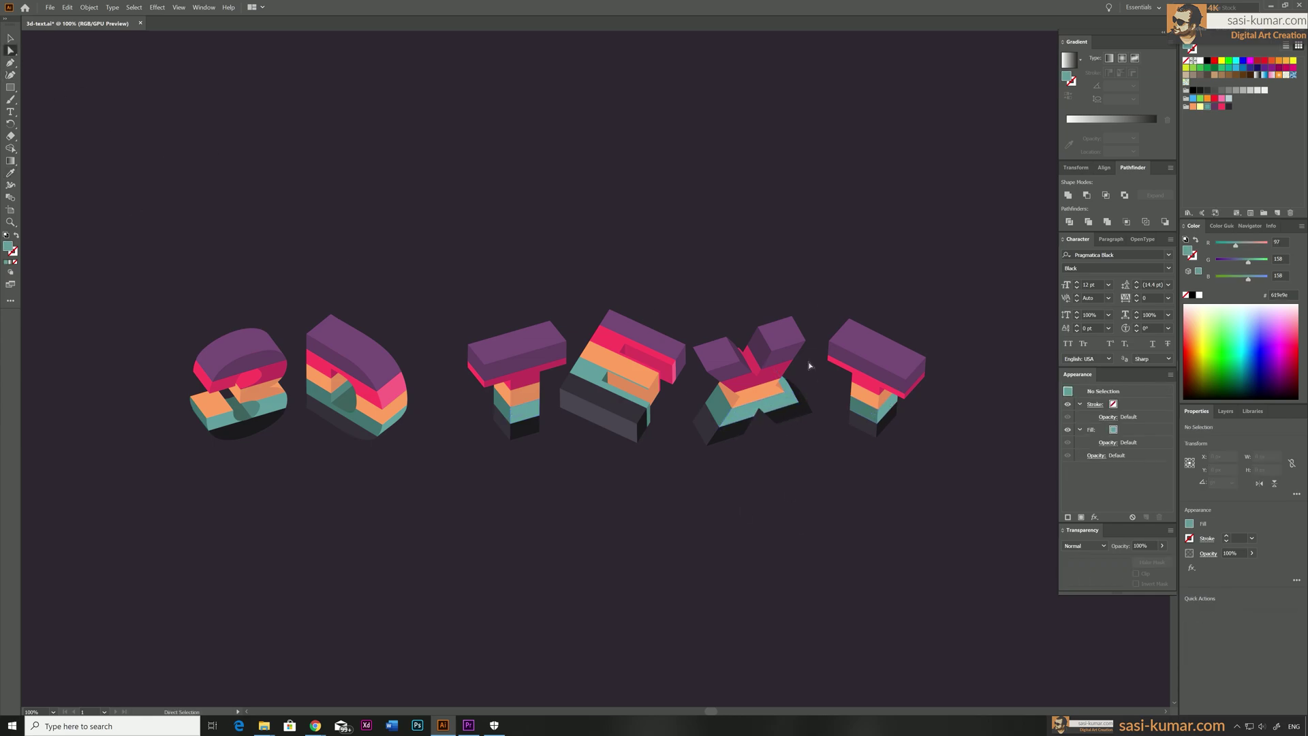
- Copy the E's darker teal side shade onto the X's right leg side face
{"action": "left_click", "coordinate": [789, 388]}
{"action": "key", "text": "i"}
{"action": "left_click", "coordinate": [645, 419]}
{"action": "left_click", "coordinate": [652, 412]}
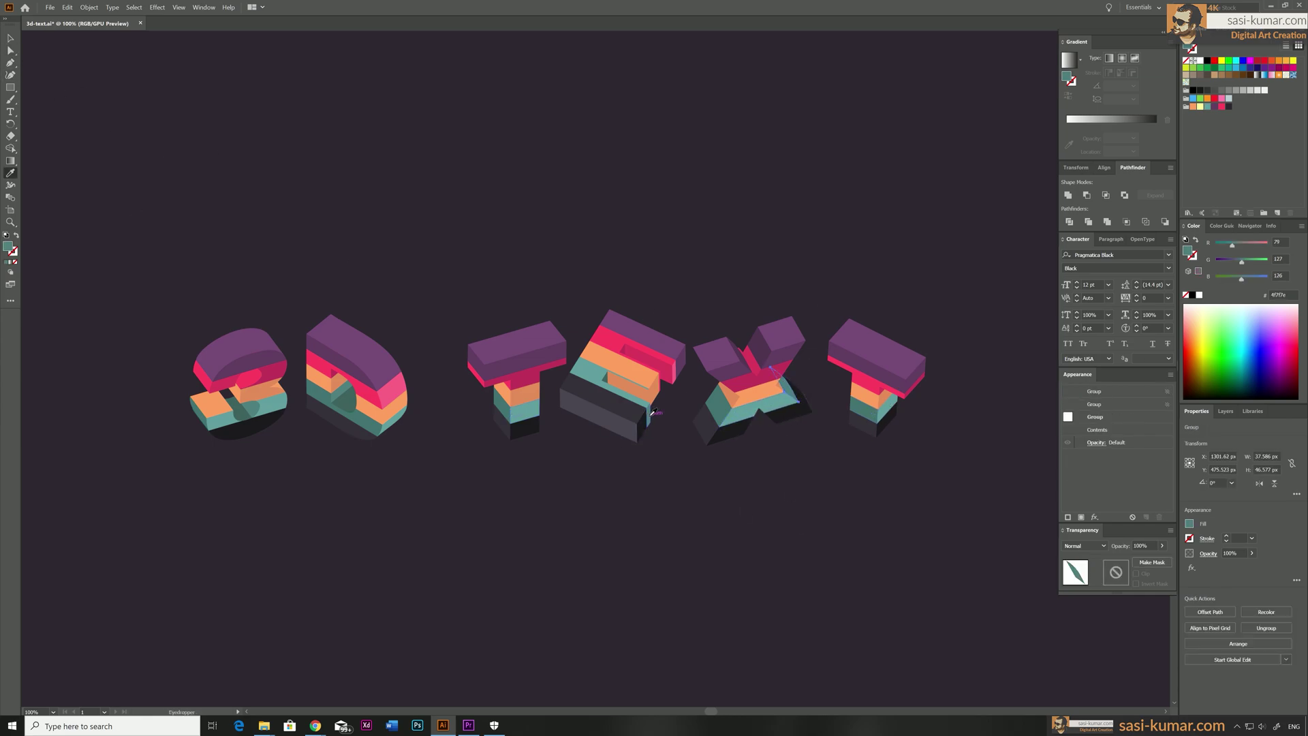
- Copy the first T's darker and lighter orange onto the D's two orange faces
{"action": "left_click", "coordinate": [10, 50]}
{"action": "left_click", "coordinate": [399, 405]}
{"action": "key", "text": "i"}
{"action": "left_click", "coordinate": [533, 393]}
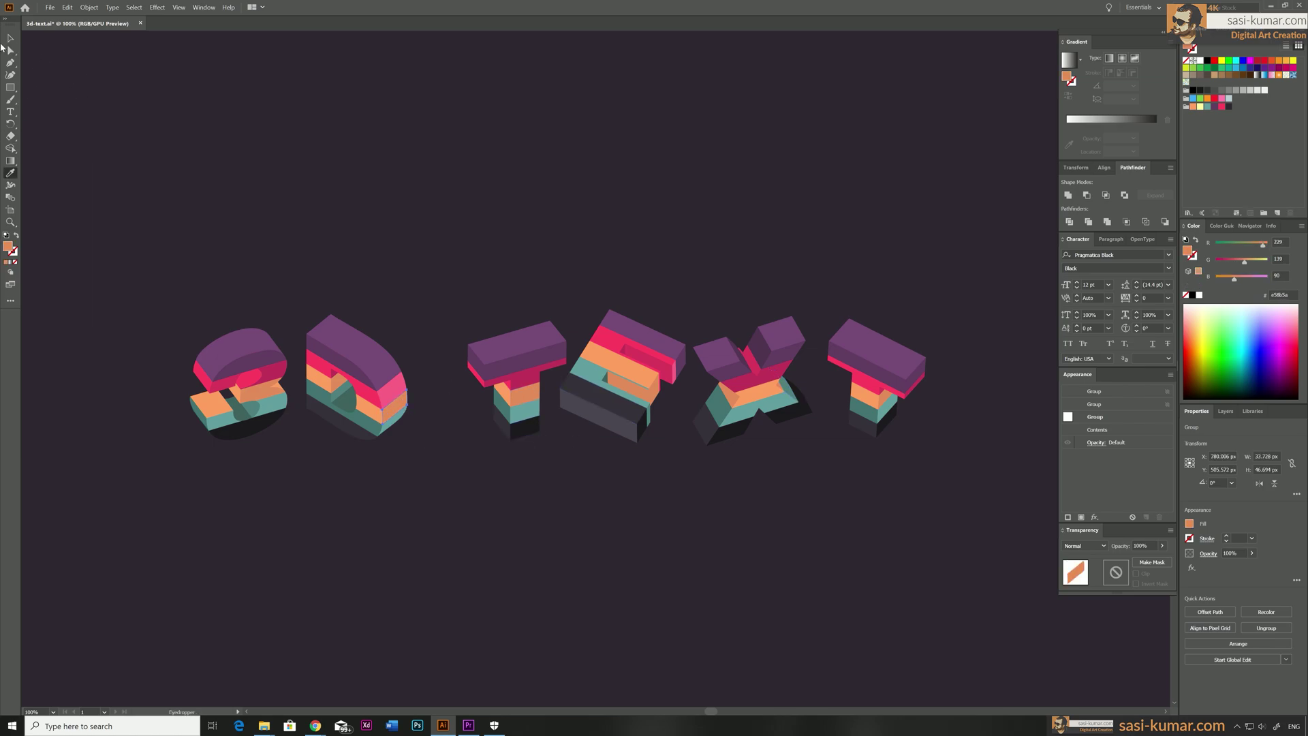
{"action": "left_click", "coordinate": [504, 387]}
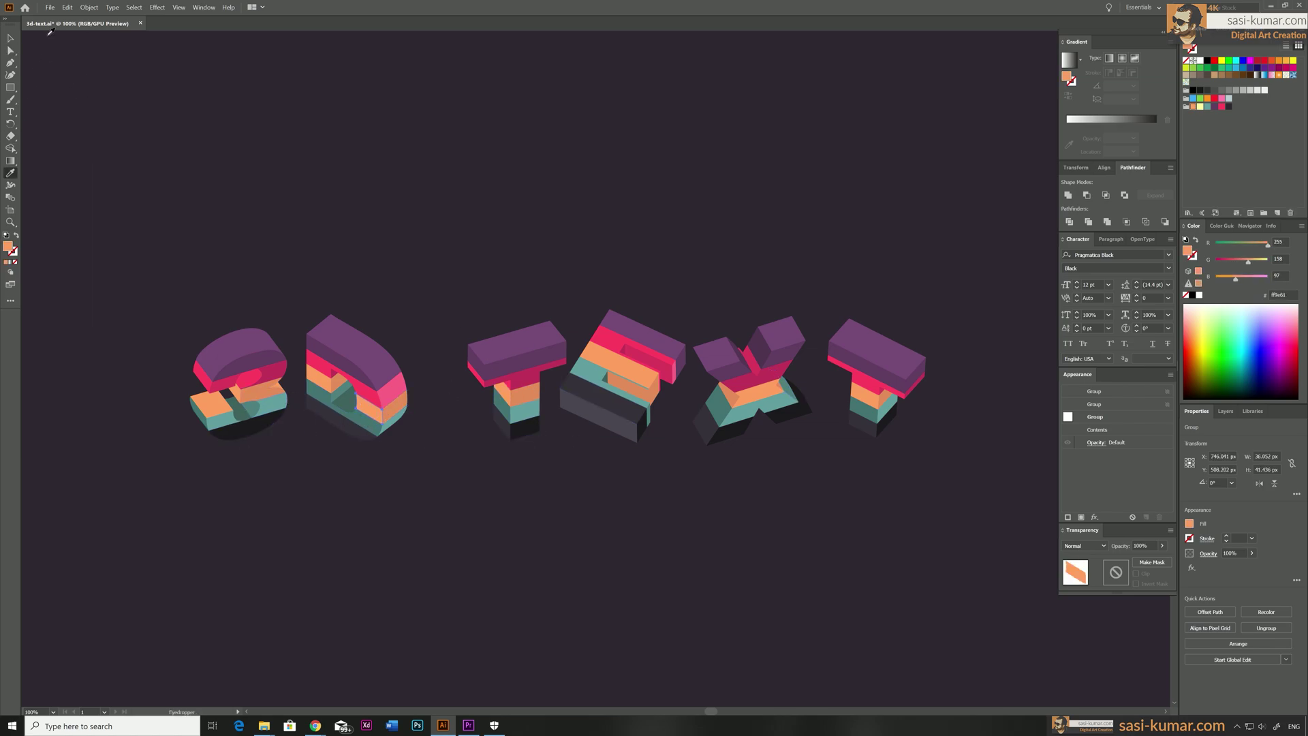
- Apply a white #FFFFFF stroke to all the letters
{"action": "key", "text": "v"}
{"action": "left_click", "coordinate": [975, 383]}
{"action": "key", "text": "ctrl+minus"}
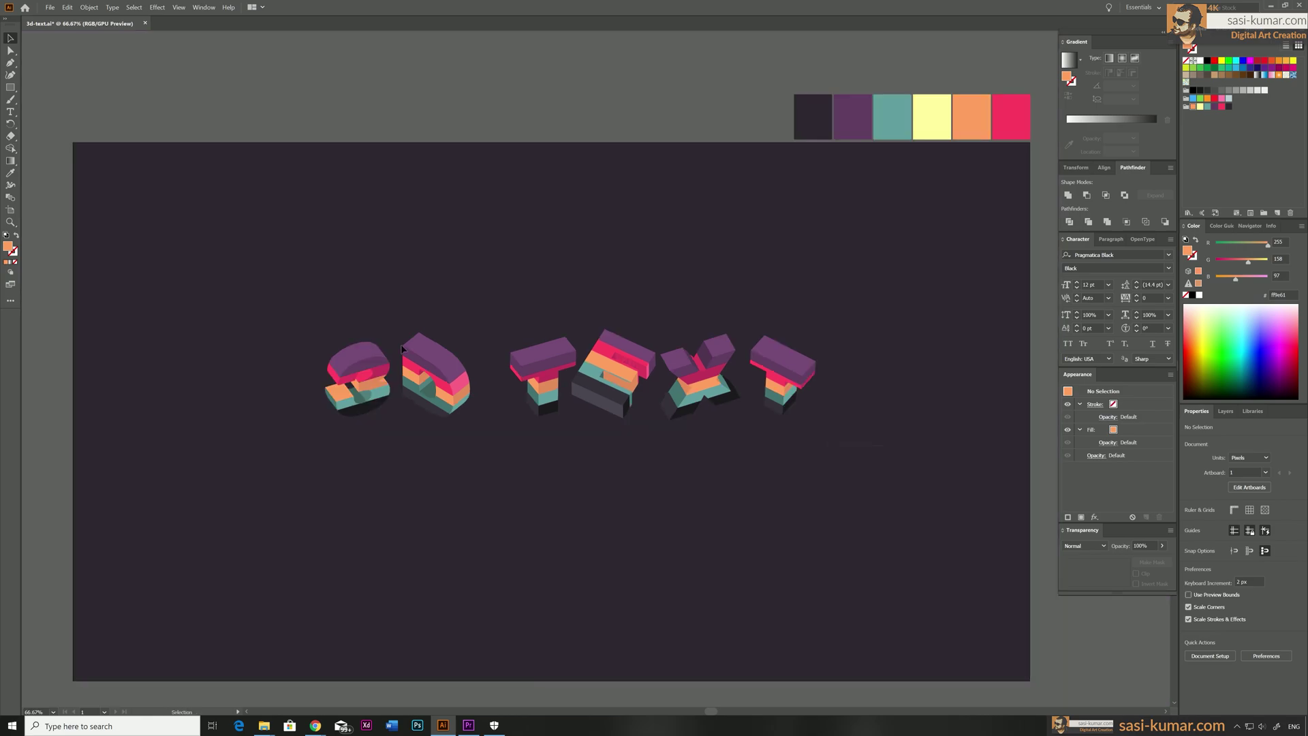
{"action": "key", "text": "ctrl+a"}
{"action": "double_click", "coordinate": [14, 253]}
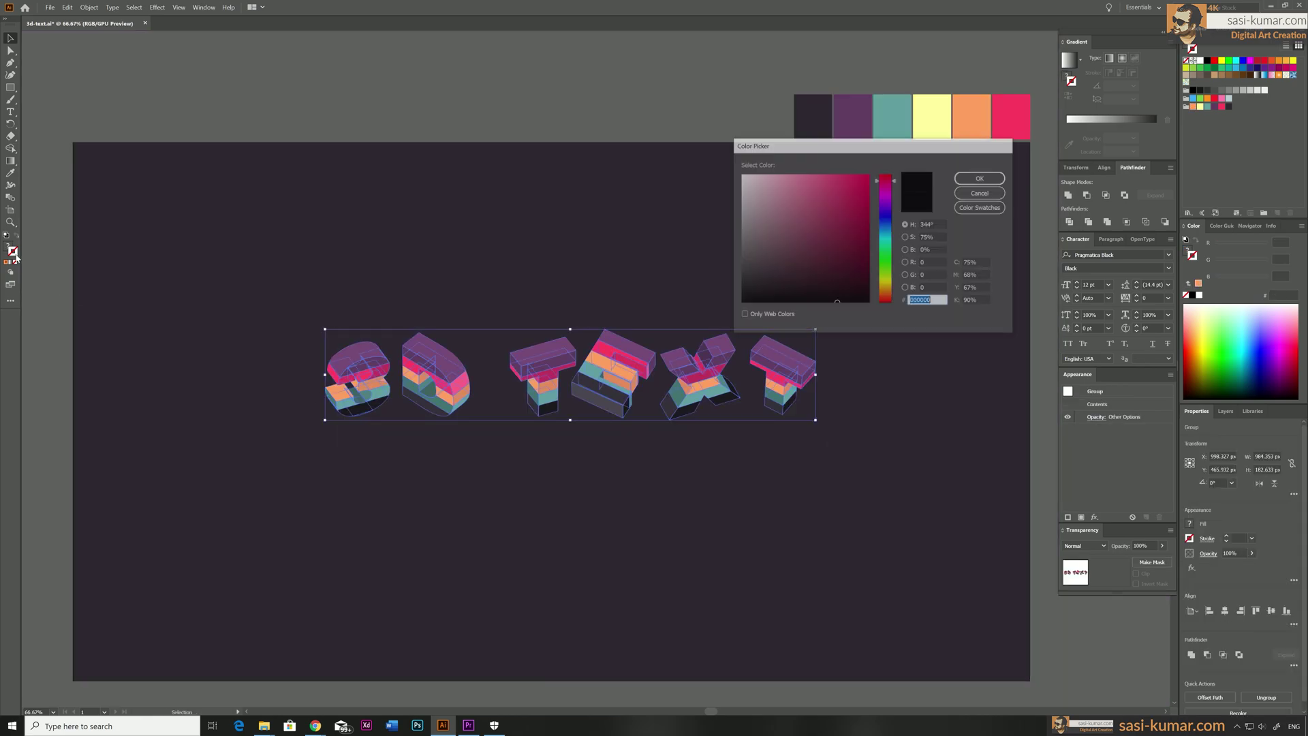
{"action": "type", "text": "ffffff"}
{"action": "left_click", "coordinate": [980, 177]}
{"action": "left_click", "coordinate": [642, 94]}
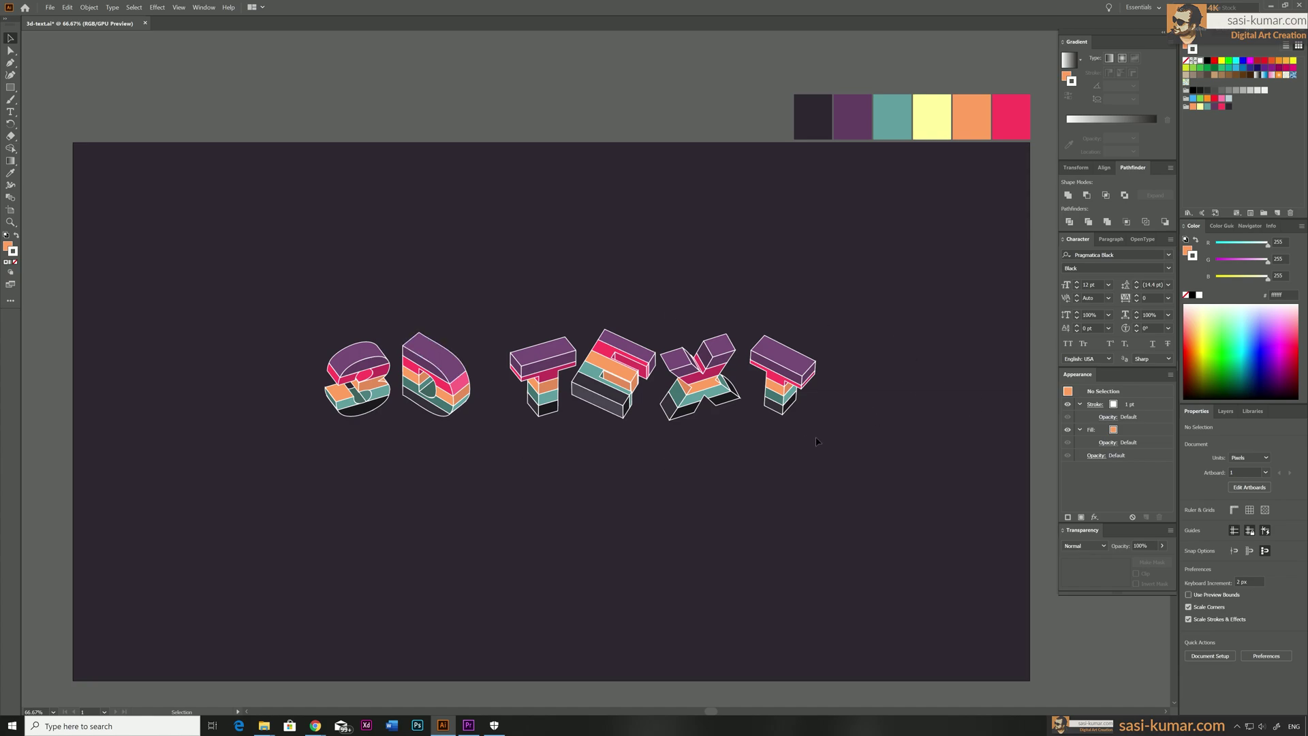
- Set the stroke weight of the whole letter group to 0.5 pt
{"action": "key", "text": "ctrl+a"}
{"action": "left_click", "coordinate": [270, 261]}
{"action": "key", "text": "ctrl+a"}
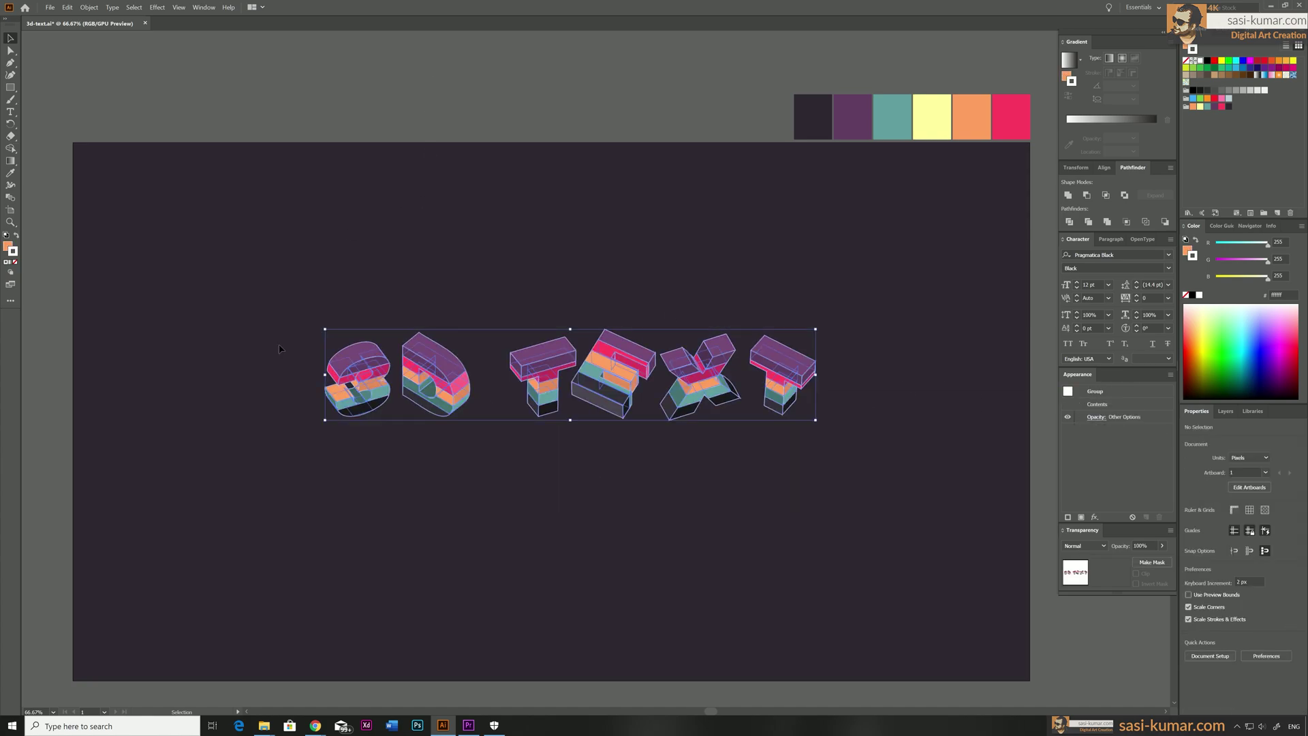
{"action": "left_click", "coordinate": [879, 439]}
{"action": "left_click", "coordinate": [783, 394]}
{"action": "left_click", "coordinate": [1238, 537]}
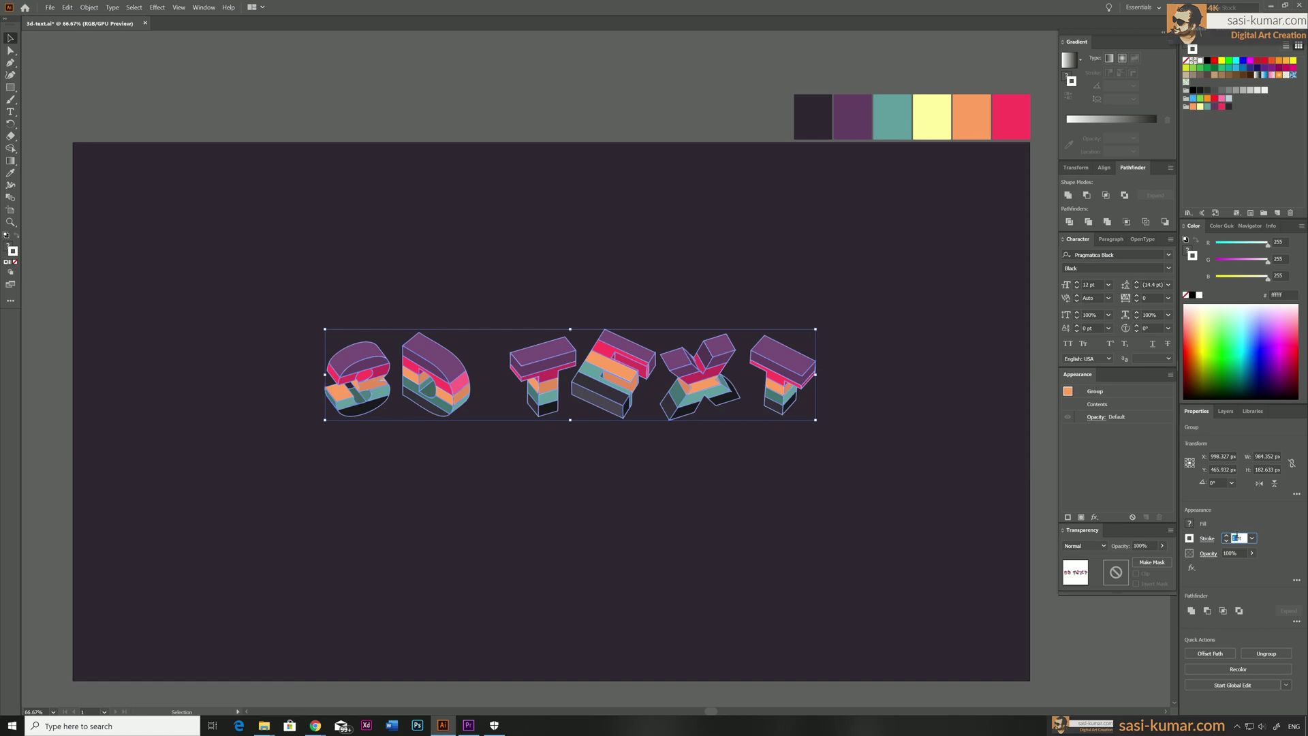
{"action": "left_click", "coordinate": [745, 259]}
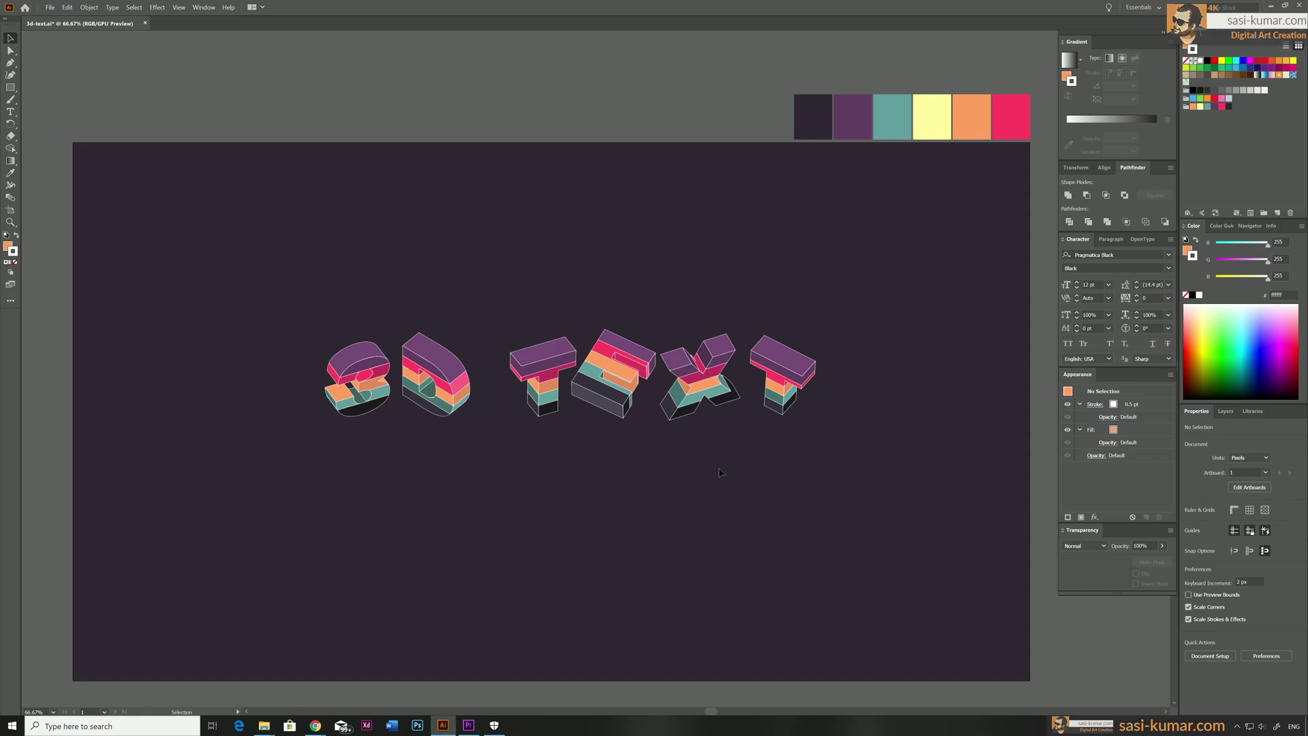
- Duplicate the letter group below the original and unite each copied letter into a solid silhouette
{"action": "left_click", "coordinate": [610, 362]}
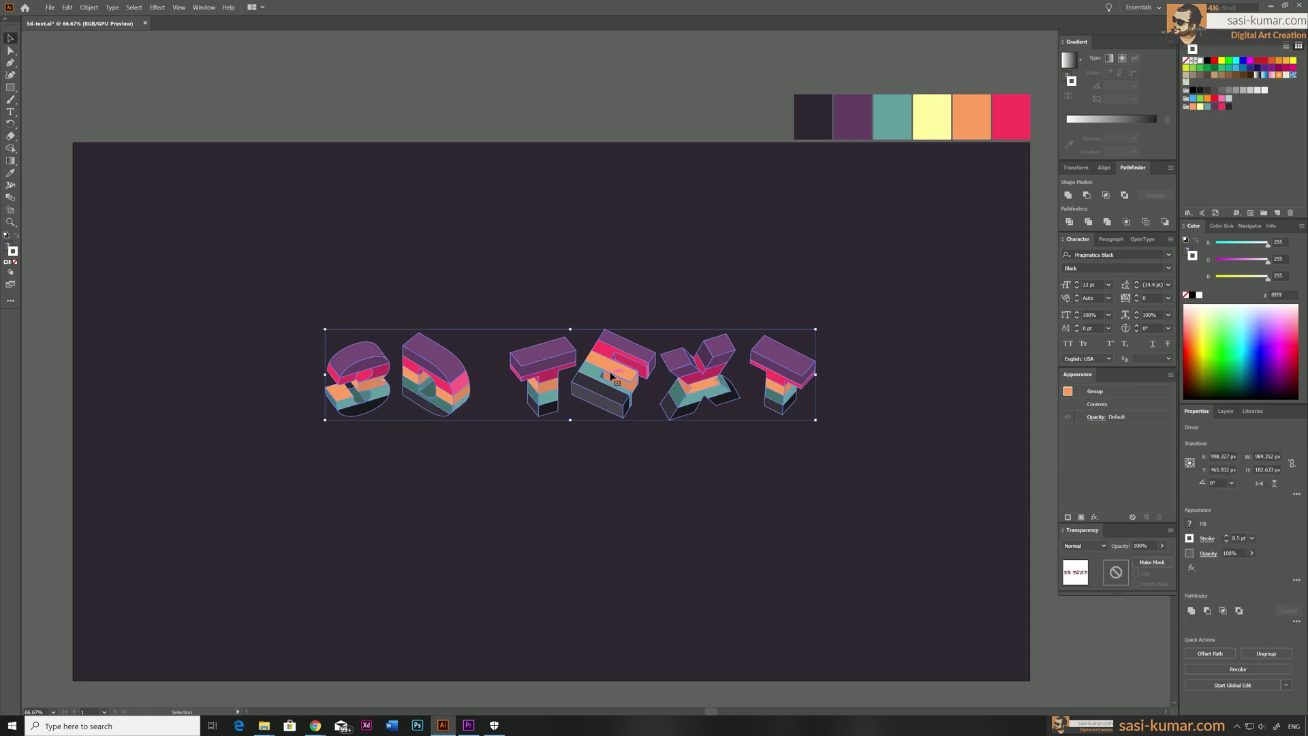
{"action": "left_click_drag", "start_coordinate": [609, 362], "coordinate": [609, 490]}
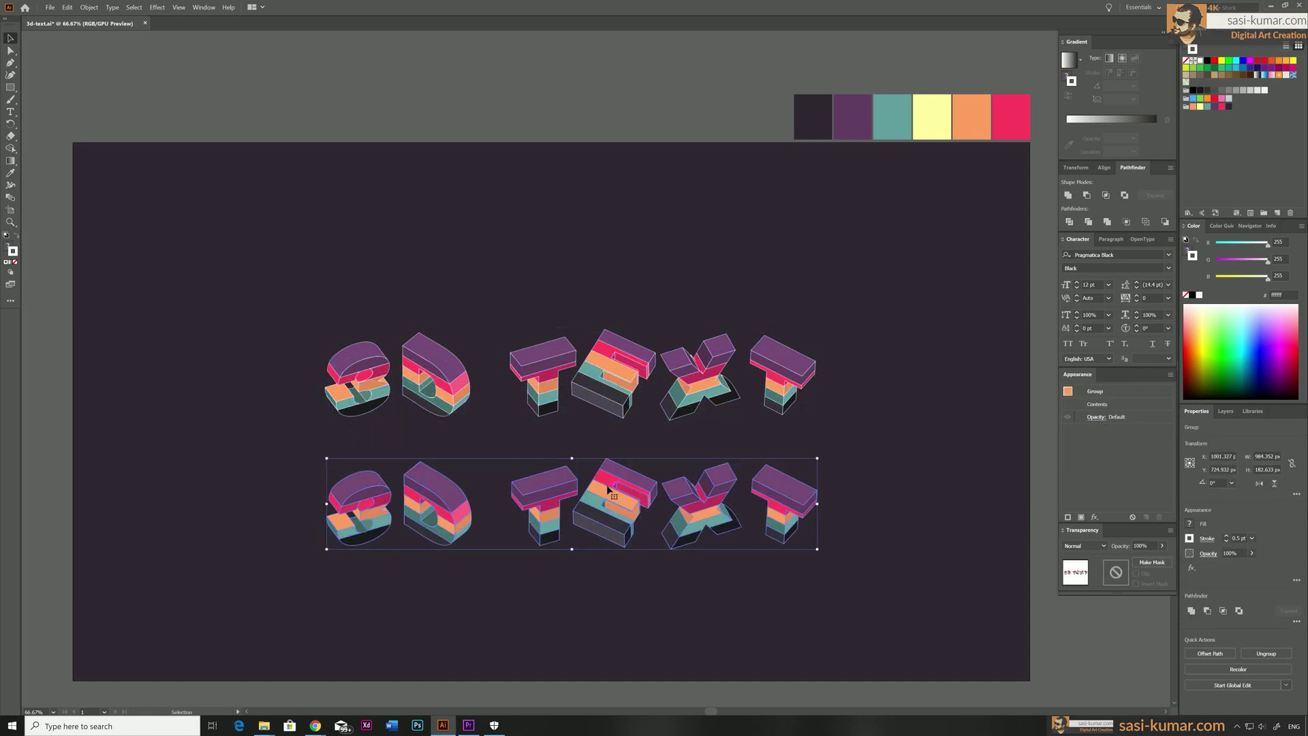
{"action": "left_click", "coordinate": [1068, 195]}
{"action": "key", "text": "ctrl+minus"}
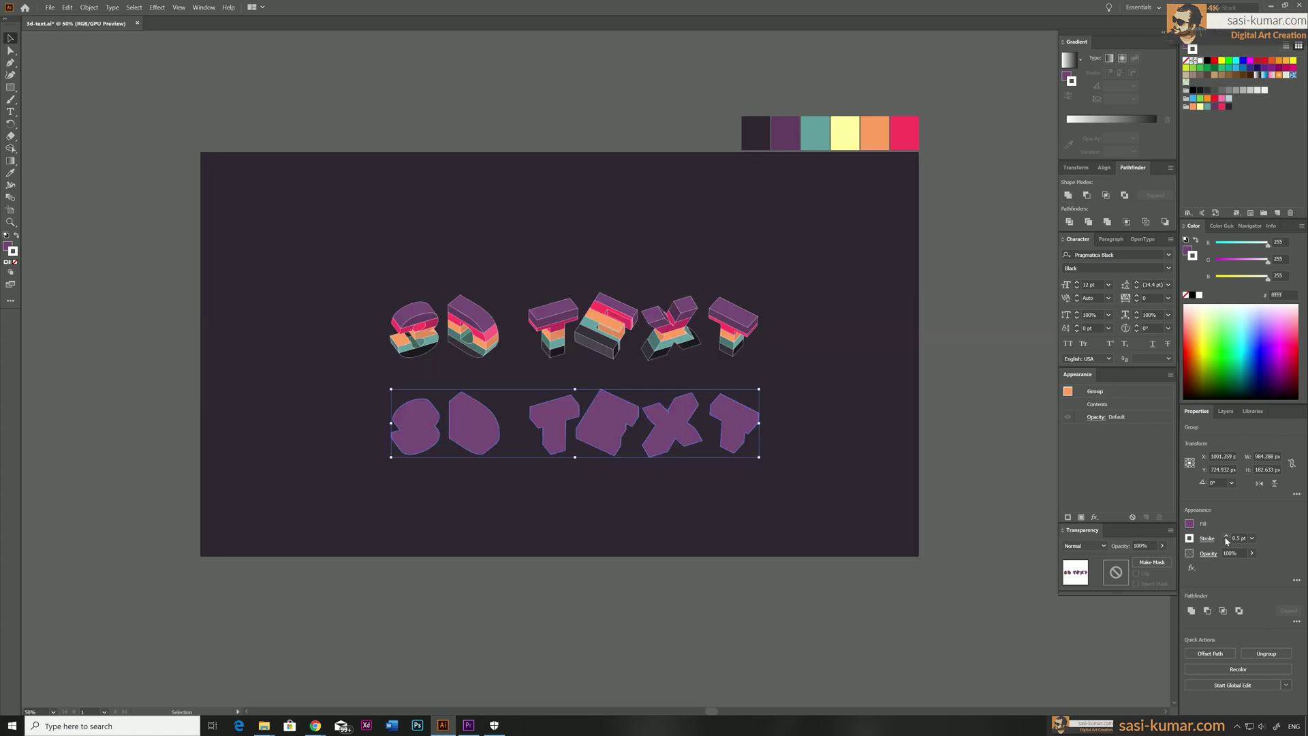
- Set the silhouettes' white stroke to 6 pt and align it to the outside of the paths
{"action": "left_click", "coordinate": [1226, 536]}
{"action": "left_click", "coordinate": [1227, 536]}
{"action": "left_click", "coordinate": [1227, 536]}
{"action": "left_click", "coordinate": [1226, 536]}
{"action": "left_click", "coordinate": [1227, 537]}
{"action": "left_click", "coordinate": [1226, 536]}
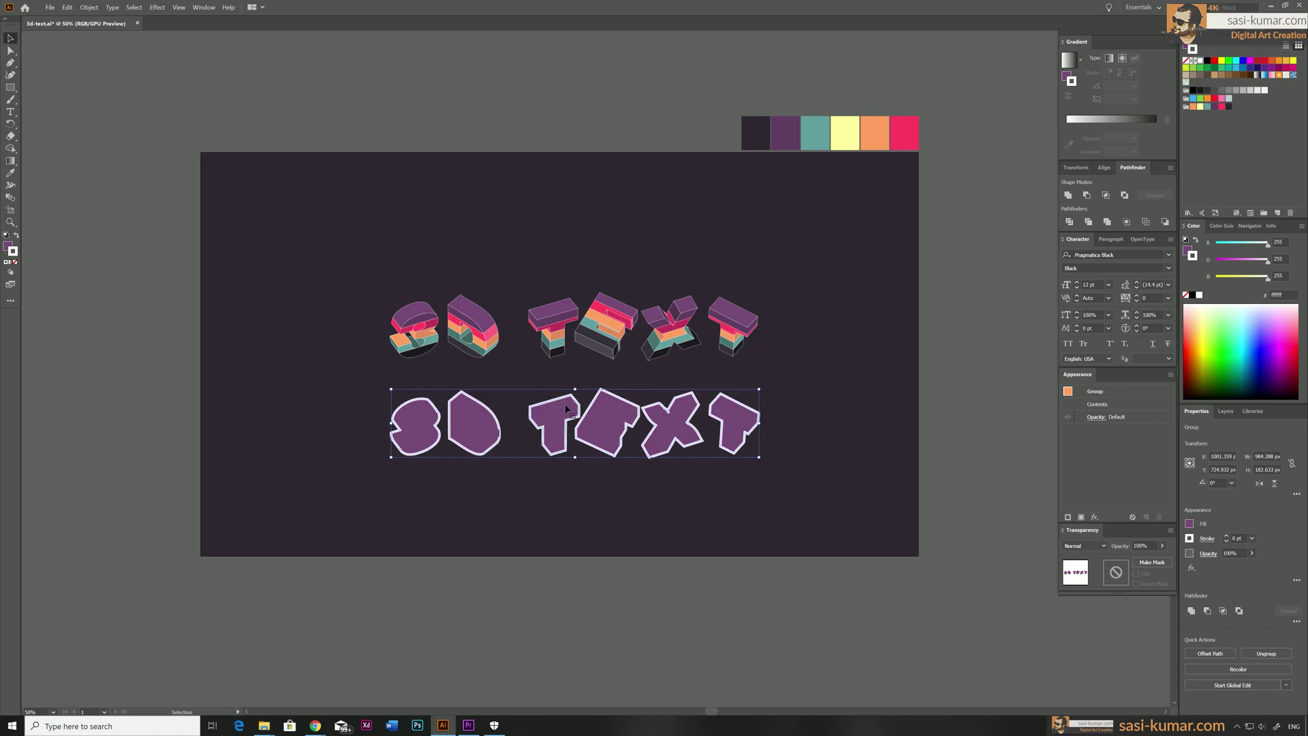
{"action": "left_click", "coordinate": [1208, 539]}
{"action": "left_click", "coordinate": [1161, 592]}
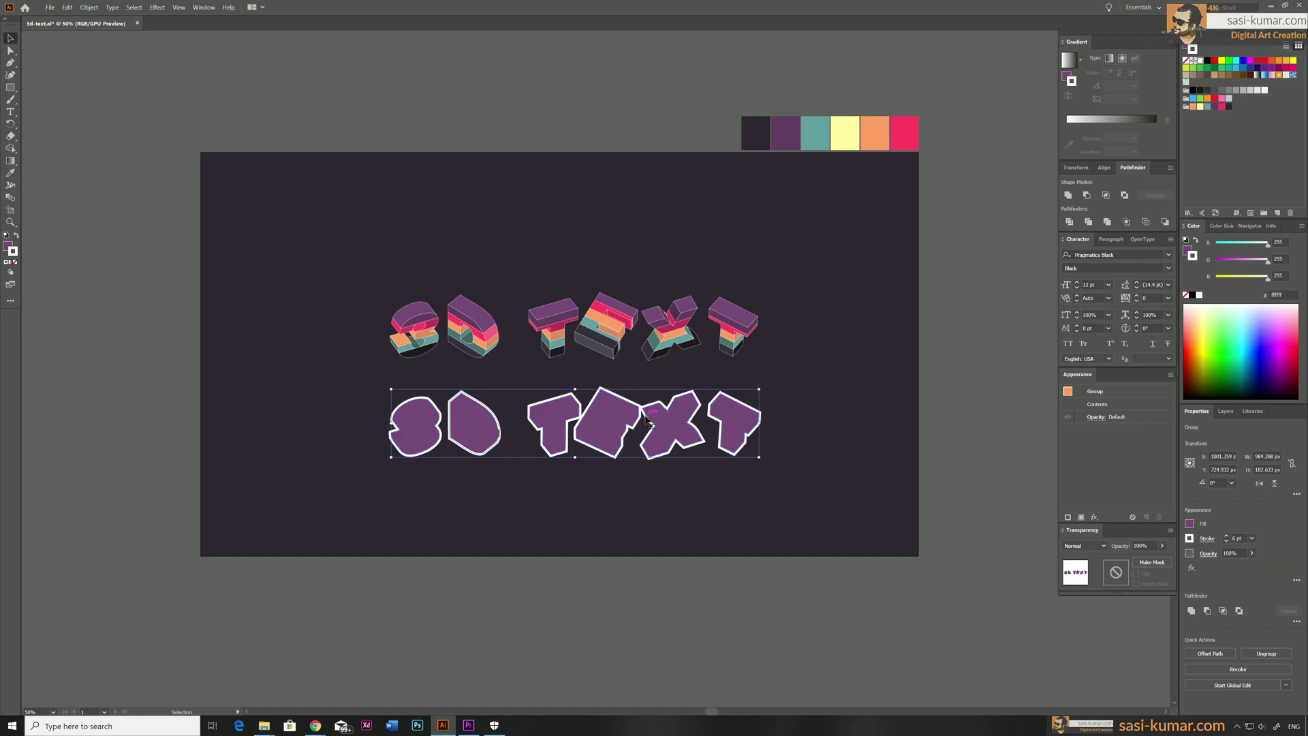
- Place the outlined silhouettes over the original letters and send them behind the colored faces
{"action": "left_click_drag", "start_coordinate": [647, 419], "coordinate": [667, 339]}
{"action": "key", "text": "a"}
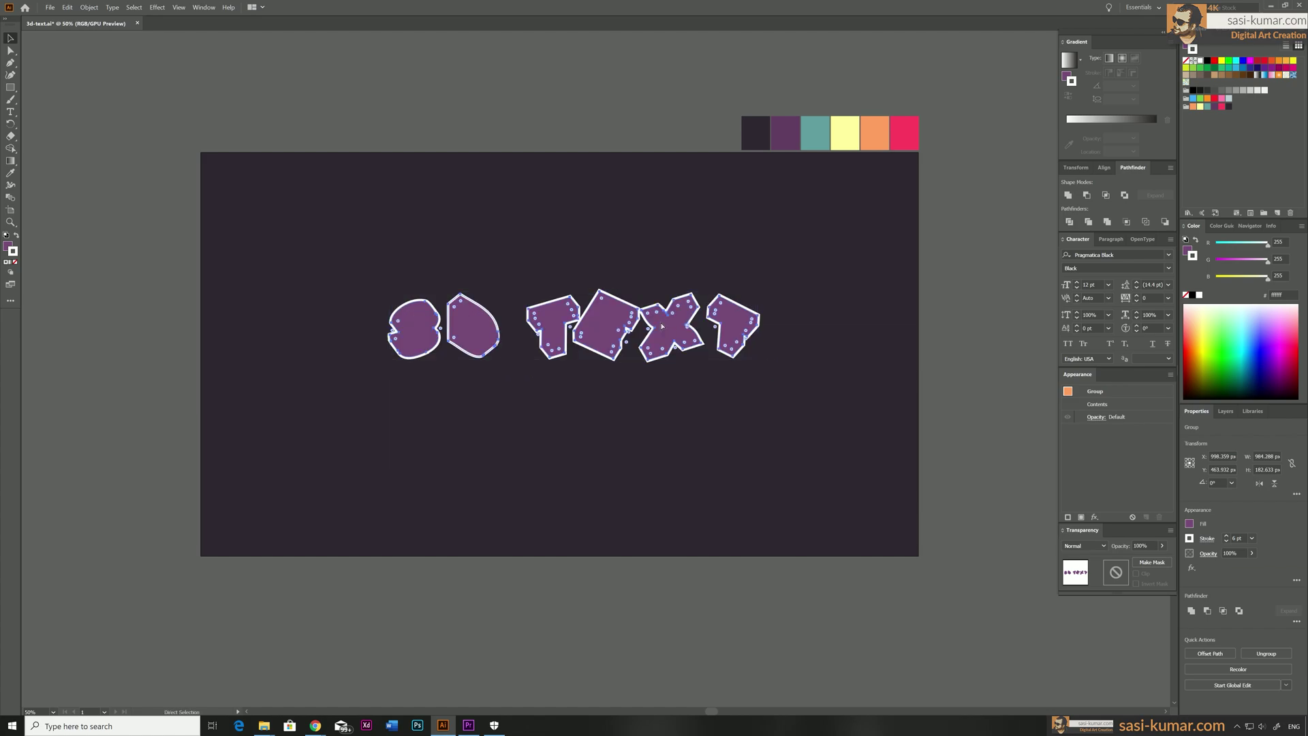
{"action": "key", "text": "ctrl+shift+["}
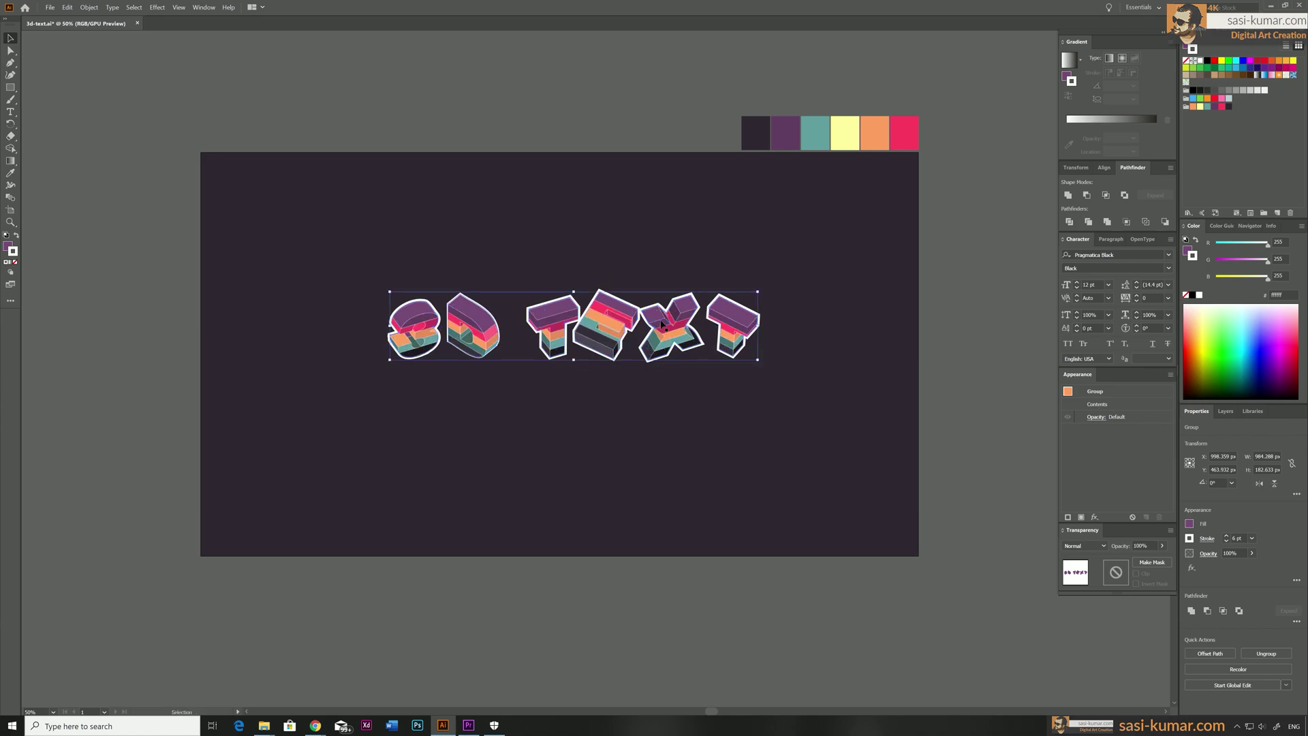
{"action": "left_click", "coordinate": [607, 68]}
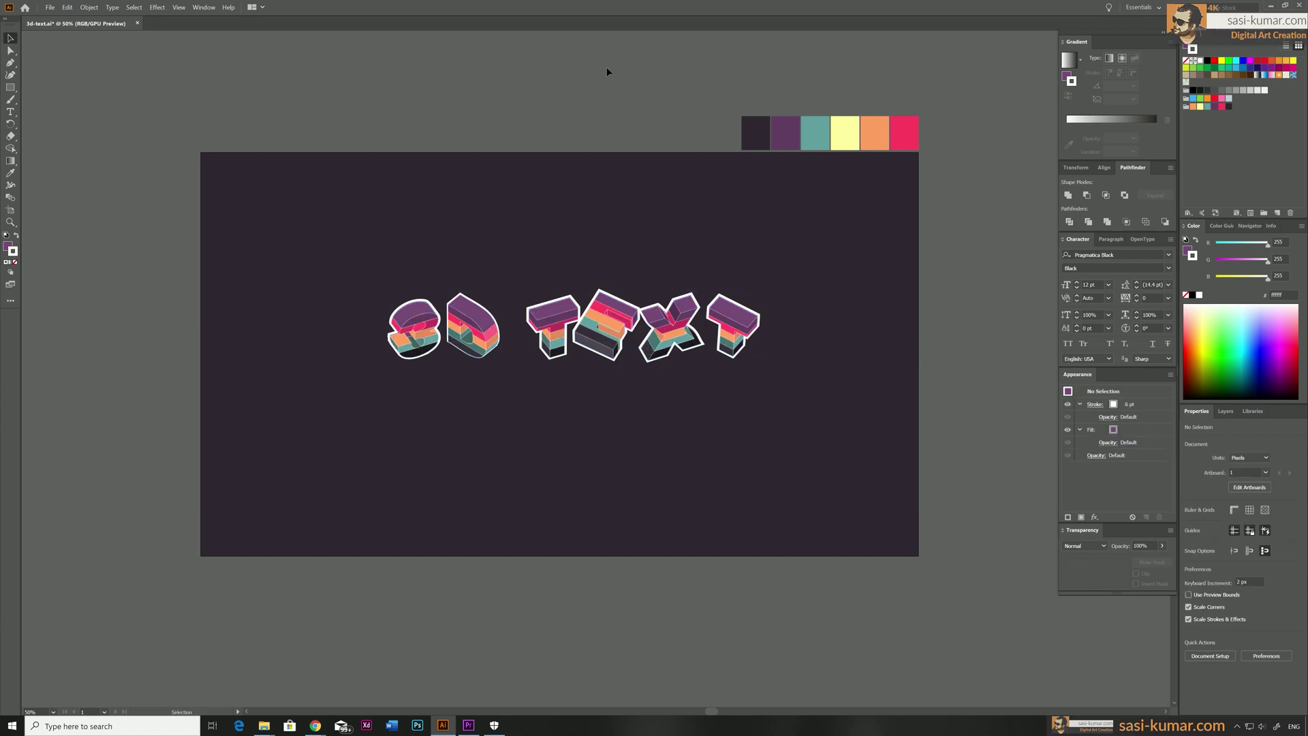
- Enlarge the complete lettering to about 1196 px wide and recentre it on the artboard
{"action": "key", "text": "ctrl+a"}
{"action": "left_click_drag", "start_coordinate": [388, 361], "coordinate": [308, 412]}
{"action": "left_click_drag", "start_coordinate": [431, 348], "coordinate": [459, 389]}
{"action": "left_click", "coordinate": [224, 262]}
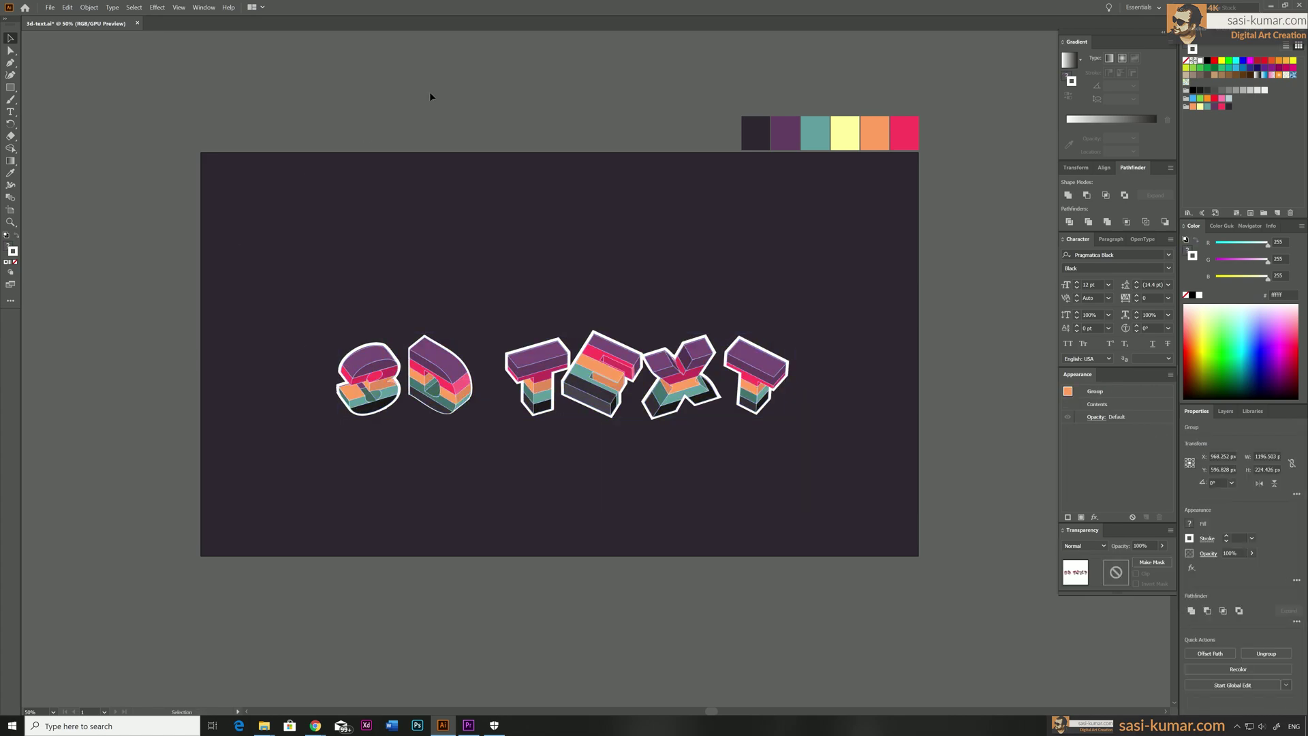
- Increase the white outer outline of all the letters to 15 pt and give it round corner joins
{"action": "key", "text": "ctrl+1"}
{"action": "double_click", "coordinate": [366, 370]}
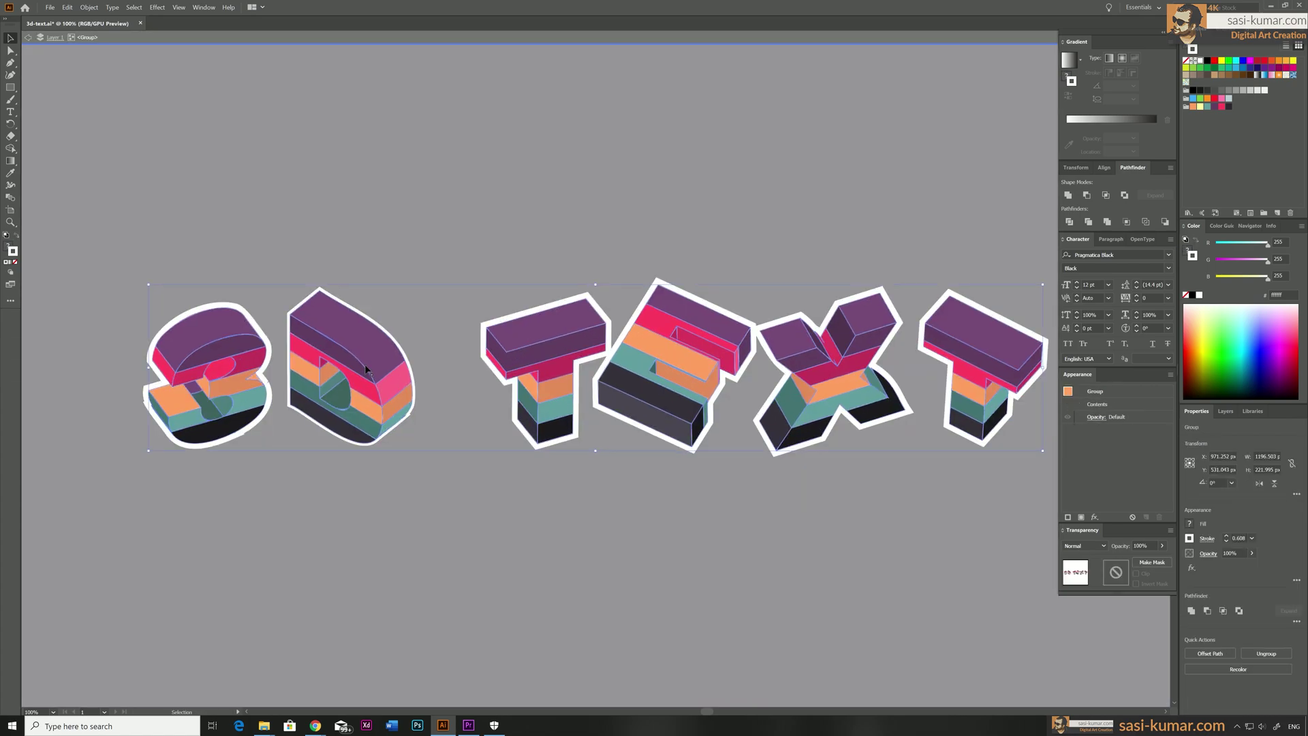
{"action": "left_click", "coordinate": [579, 441]}
{"action": "left_click", "coordinate": [1227, 537]}
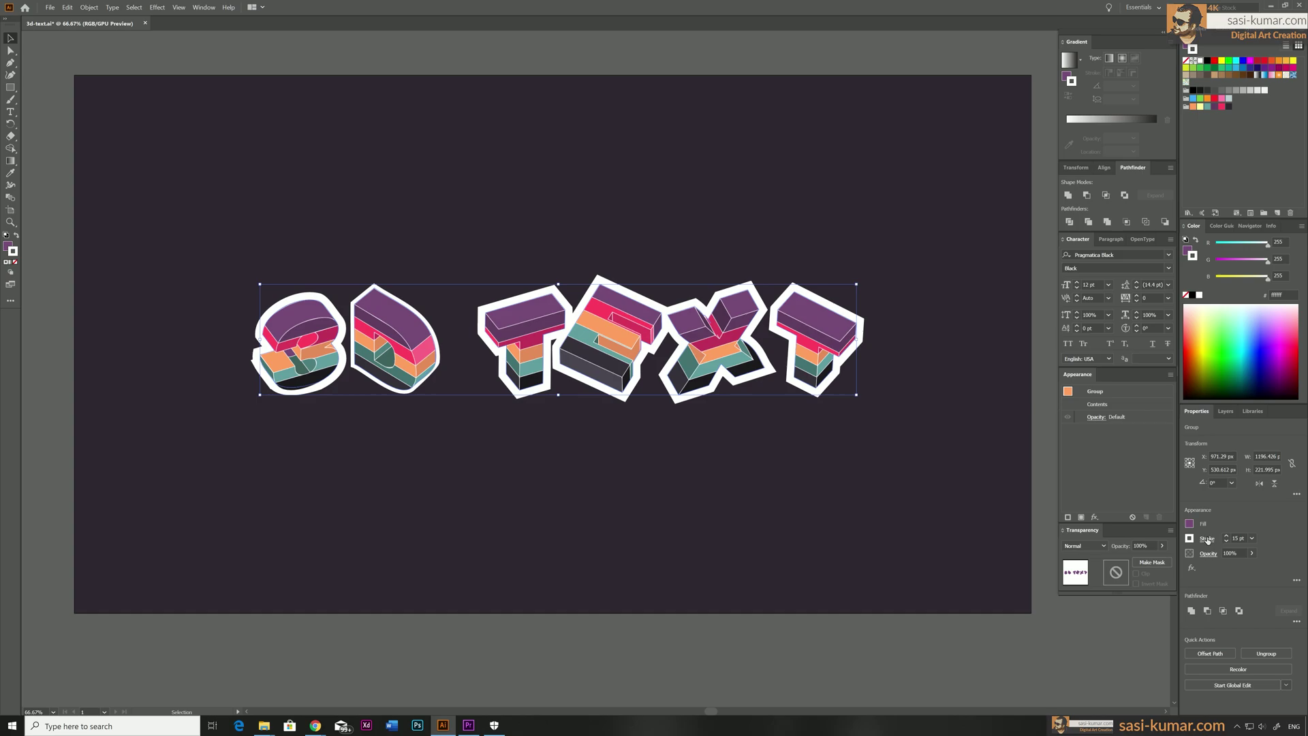
{"action": "left_click", "coordinate": [1208, 540]}
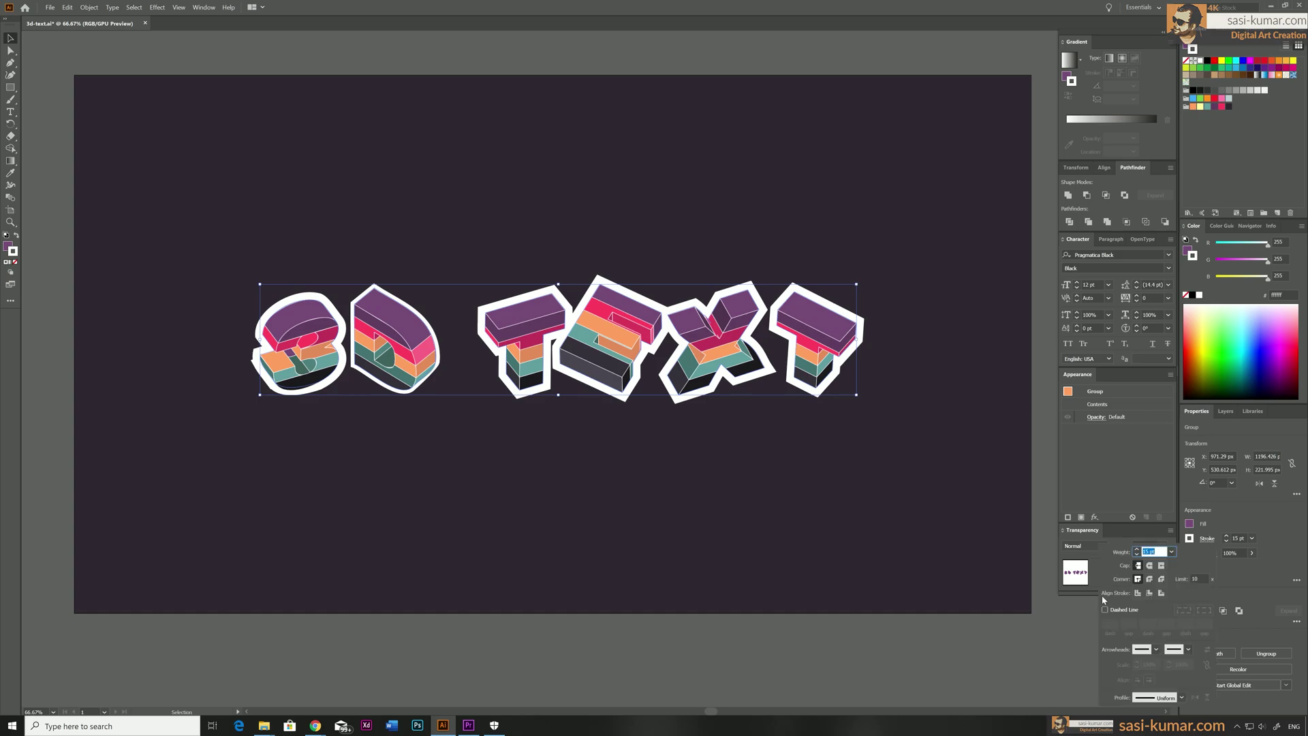
{"action": "left_click", "coordinate": [1149, 579]}
{"action": "left_click", "coordinate": [659, 56]}
- Add a new layer above the lettering and draw a tiny white circle without stroke just below the gap between 3 and D
{"action": "key", "text": "ctrl+minus"}
{"action": "left_click_drag", "start_coordinate": [8, 88], "coordinate": [48, 113]}
{"action": "left_click", "coordinate": [1227, 411]}
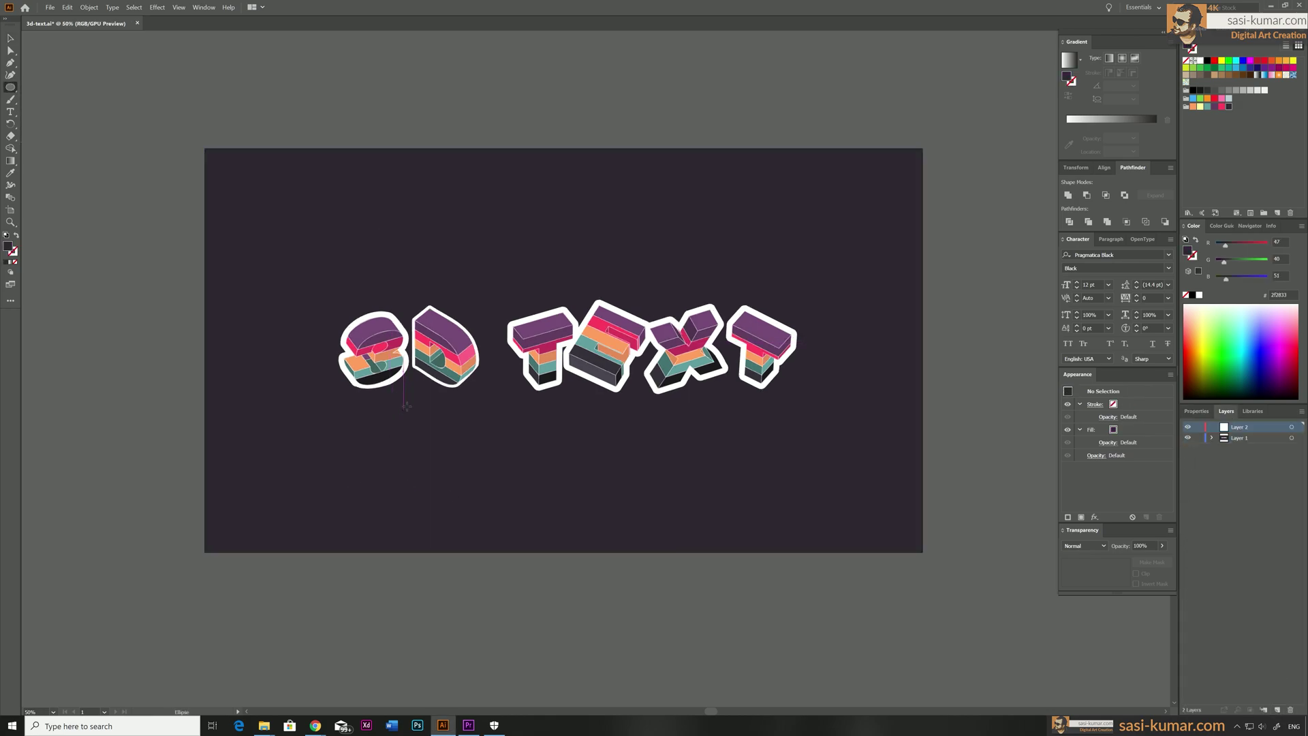
{"action": "left_click", "coordinate": [6, 234]}
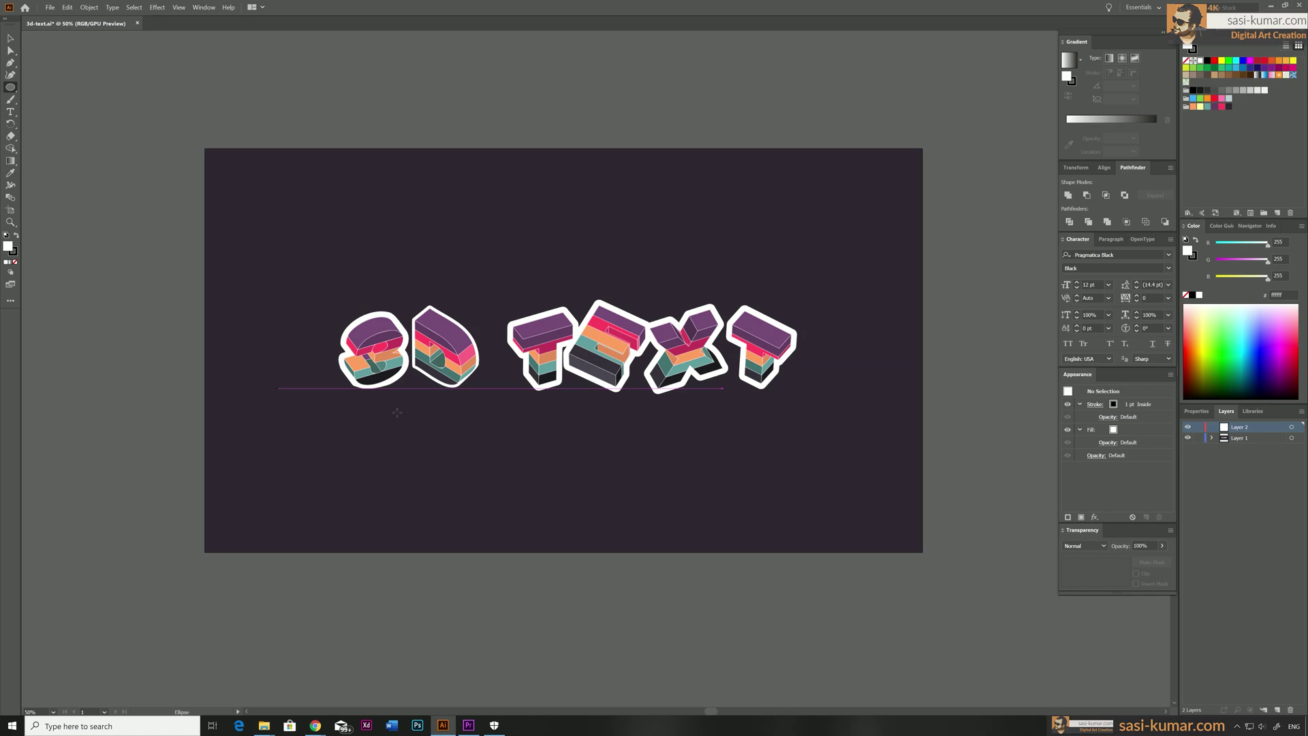
{"action": "left_click", "coordinate": [13, 253]}
{"action": "left_click", "coordinate": [15, 261]}
{"action": "left_click", "coordinate": [9, 247]}
{"action": "left_click_drag", "start_coordinate": [409, 387], "coordinate": [415, 394]}
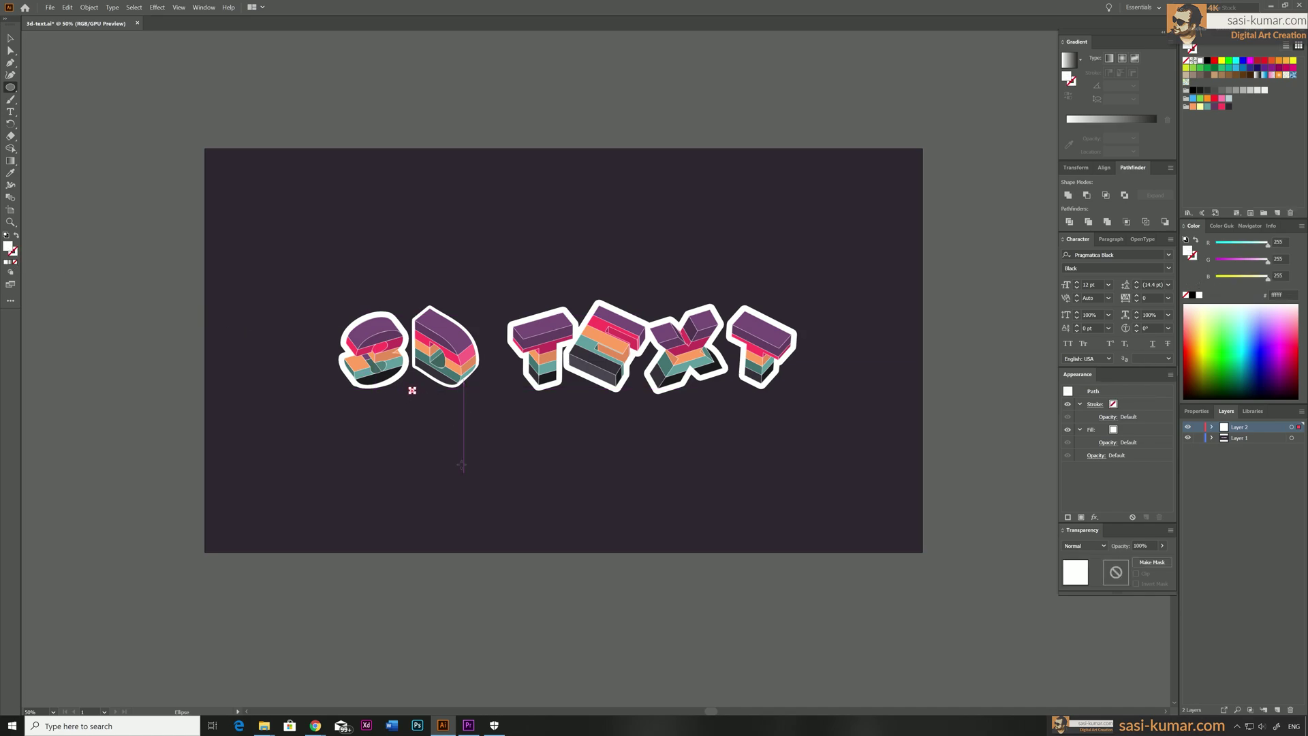
- Scatter more small white circles of varying sizes above, below and around all the letters
{"action": "key", "text": "ctrl+plus"}
{"action": "left_click_drag", "start_coordinate": [586, 241], "coordinate": [588, 242]}
{"action": "left_click_drag", "start_coordinate": [710, 383], "coordinate": [712, 385]}
{"action": "left_click_drag", "start_coordinate": [697, 288], "coordinate": [701, 292]}
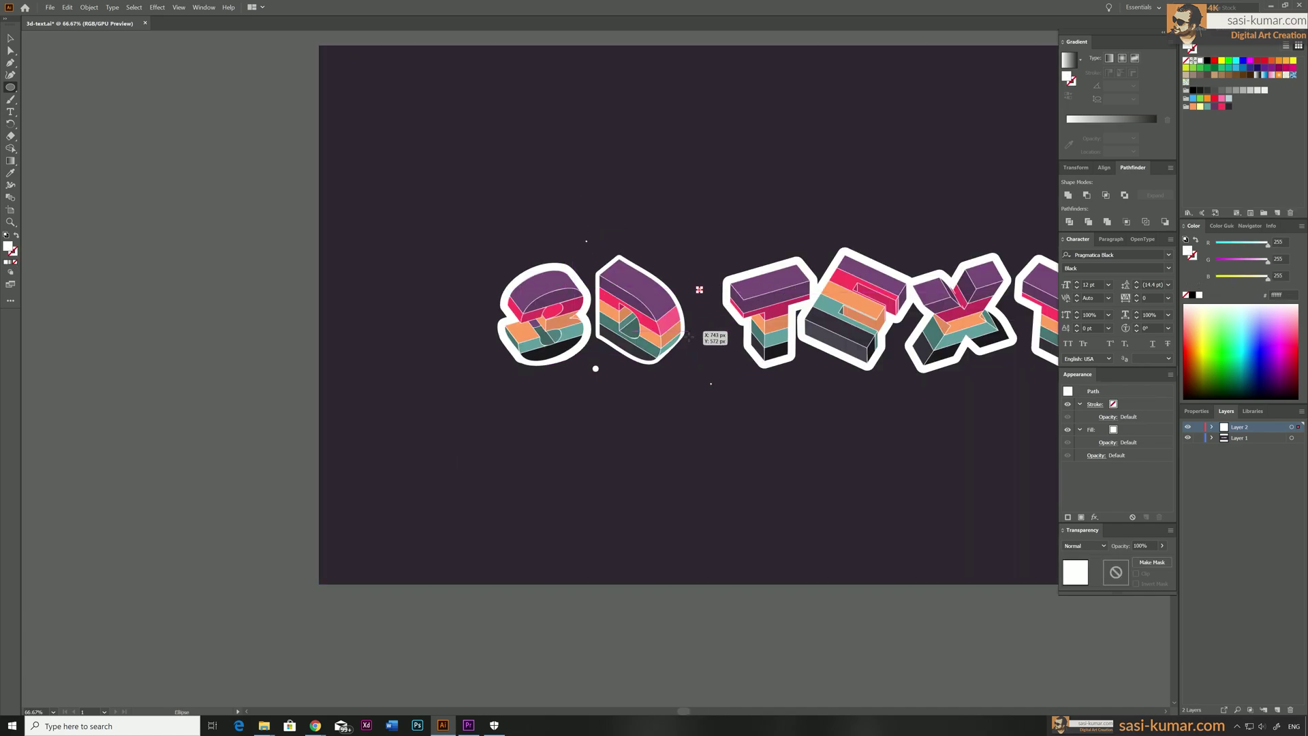
{"action": "left_click_drag", "start_coordinate": [539, 381], "coordinate": [543, 384]}
{"action": "left_click_drag", "start_coordinate": [488, 312], "coordinate": [490, 314]}
{"action": "left_click_drag", "start_coordinate": [503, 267], "coordinate": [554, 251]}
{"action": "left_click_drag", "start_coordinate": [648, 236], "coordinate": [396, 242]}
{"action": "left_click_drag", "start_coordinate": [490, 379], "coordinate": [563, 373]}
{"action": "left_click_drag", "start_coordinate": [754, 372], "coordinate": [830, 374]}
{"action": "left_click_drag", "start_coordinate": [750, 248], "coordinate": [755, 251]}
{"action": "left_click_drag", "start_coordinate": [862, 334], "coordinate": [866, 339]}
{"action": "left_click_drag", "start_coordinate": [222, 284], "coordinate": [225, 286]}
{"action": "left_click_drag", "start_coordinate": [229, 349], "coordinate": [231, 351]}
{"action": "left_click_drag", "start_coordinate": [421, 372], "coordinate": [424, 374]}
{"action": "left_click_drag", "start_coordinate": [860, 270], "coordinate": [863, 273]}
{"action": "left_click_drag", "start_coordinate": [639, 259], "coordinate": [642, 261]}
{"action": "left_click_drag", "start_coordinate": [548, 253], "coordinate": [551, 256]}
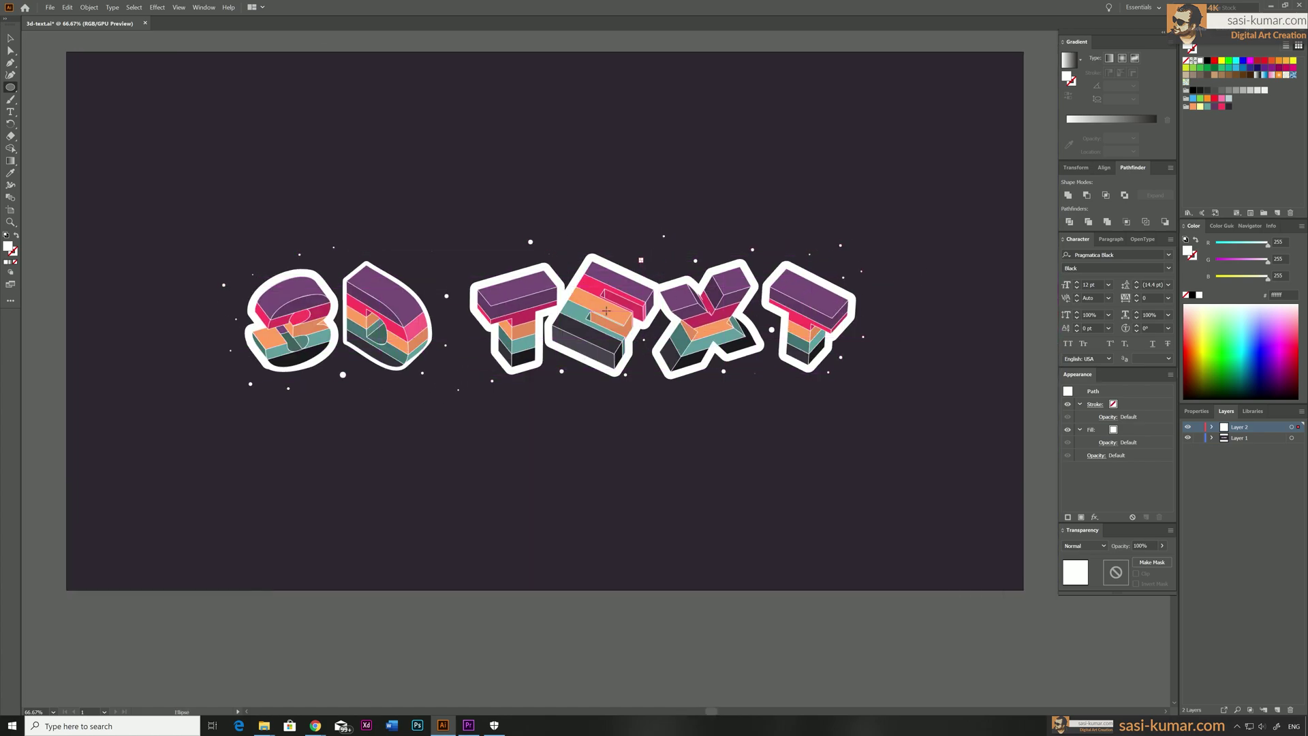
- Lock the scattered-dots layer and draw a circle about 3 px wide over the D on Layer 1
{"action": "key", "text": "v"}
{"action": "left_click", "coordinate": [394, 41]}
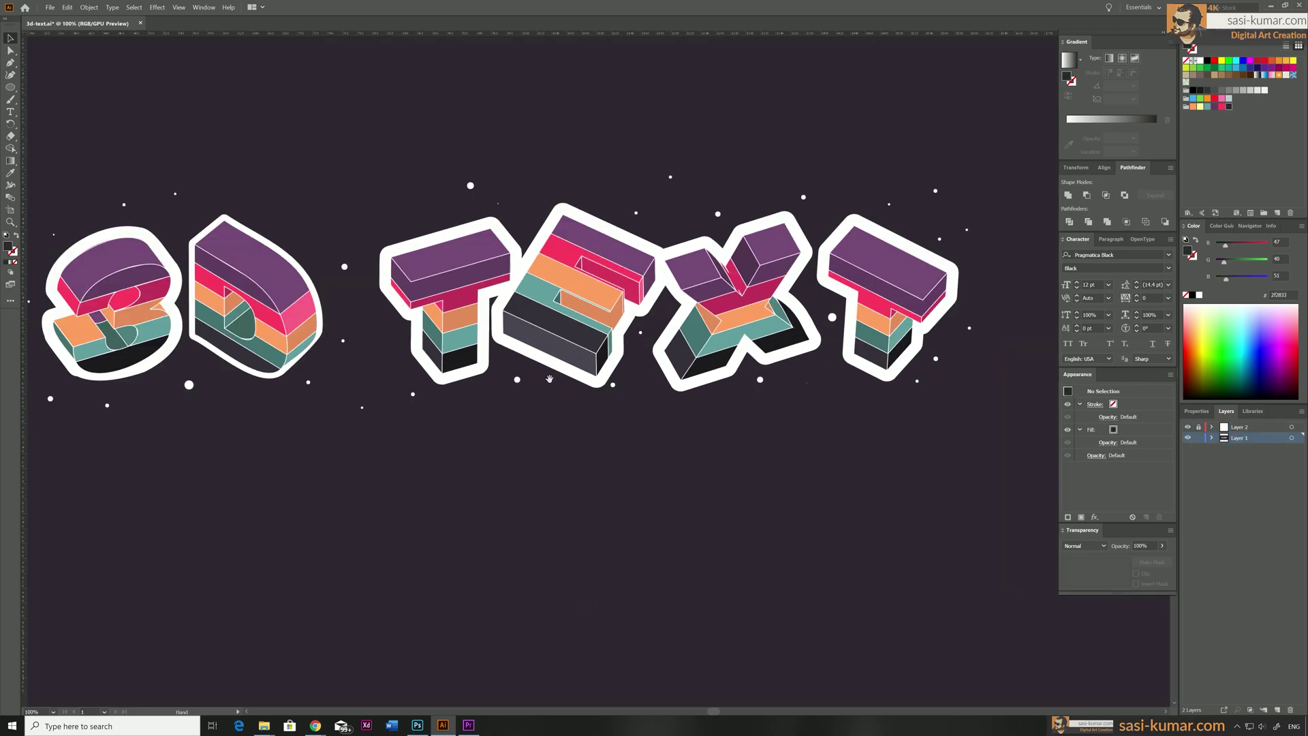
{"action": "left_click_drag", "start_coordinate": [292, 204], "coordinate": [596, 214]}
{"action": "left_click", "coordinate": [11, 111]}
{"action": "key", "text": "l"}
{"action": "key", "text": "ctrl+equal"}
{"action": "key", "text": "ctrl+equal"}
{"action": "key", "text": "ctrl+equal"}
{"action": "left_click_drag", "start_coordinate": [364, 595], "coordinate": [502, 334]}
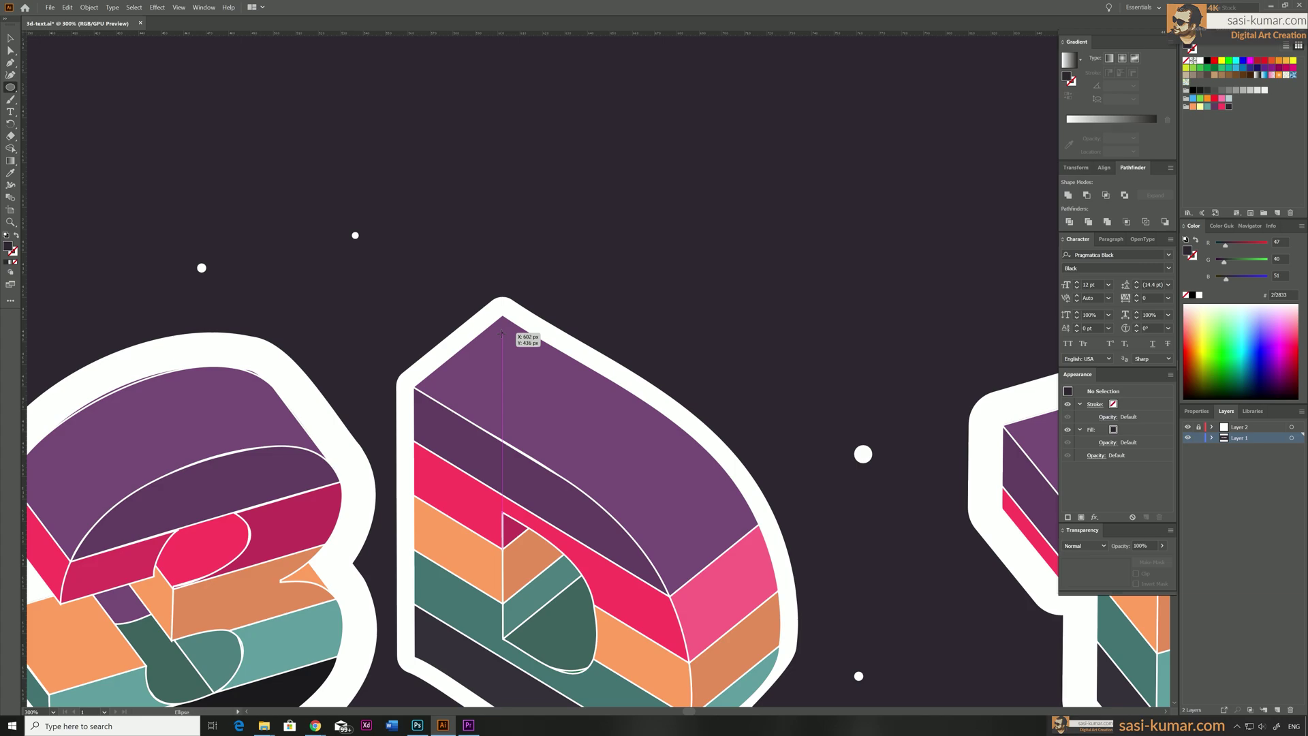
{"action": "left_click_drag", "start_coordinate": [501, 333], "coordinate": [509, 340]}
- Move the small circle off the D onto the background above it and fill it with white (ffffff)
{"action": "key", "text": "v"}
{"action": "scroll", "coordinate": [609, 368], "scroll_direction": "up", "scroll_amount": 4}
{"action": "left_click_drag", "start_coordinate": [609, 369], "coordinate": [706, 118]}
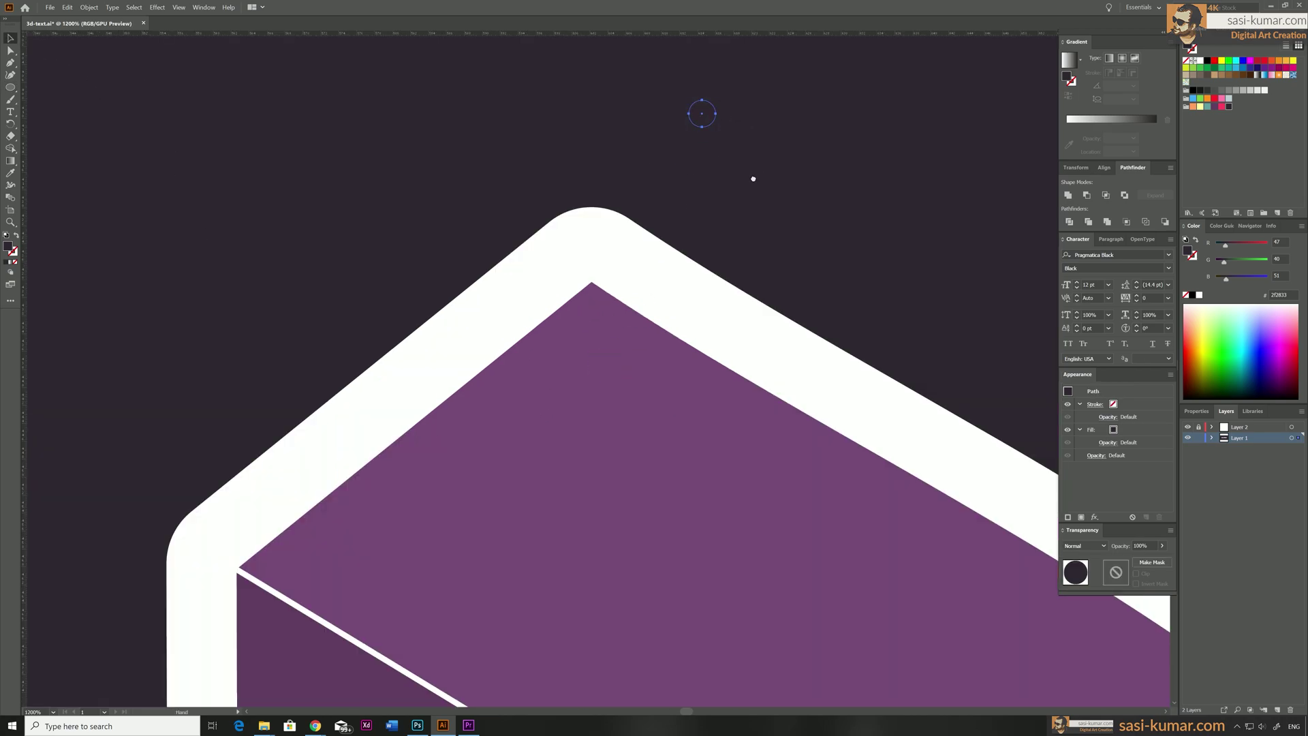
{"action": "left_click_drag", "start_coordinate": [753, 179], "coordinate": [693, 274]}
{"action": "double_click", "coordinate": [9, 246]}
{"action": "left_click", "coordinate": [753, 178]}
{"action": "left_click_drag", "start_coordinate": [753, 179], "coordinate": [740, 173]}
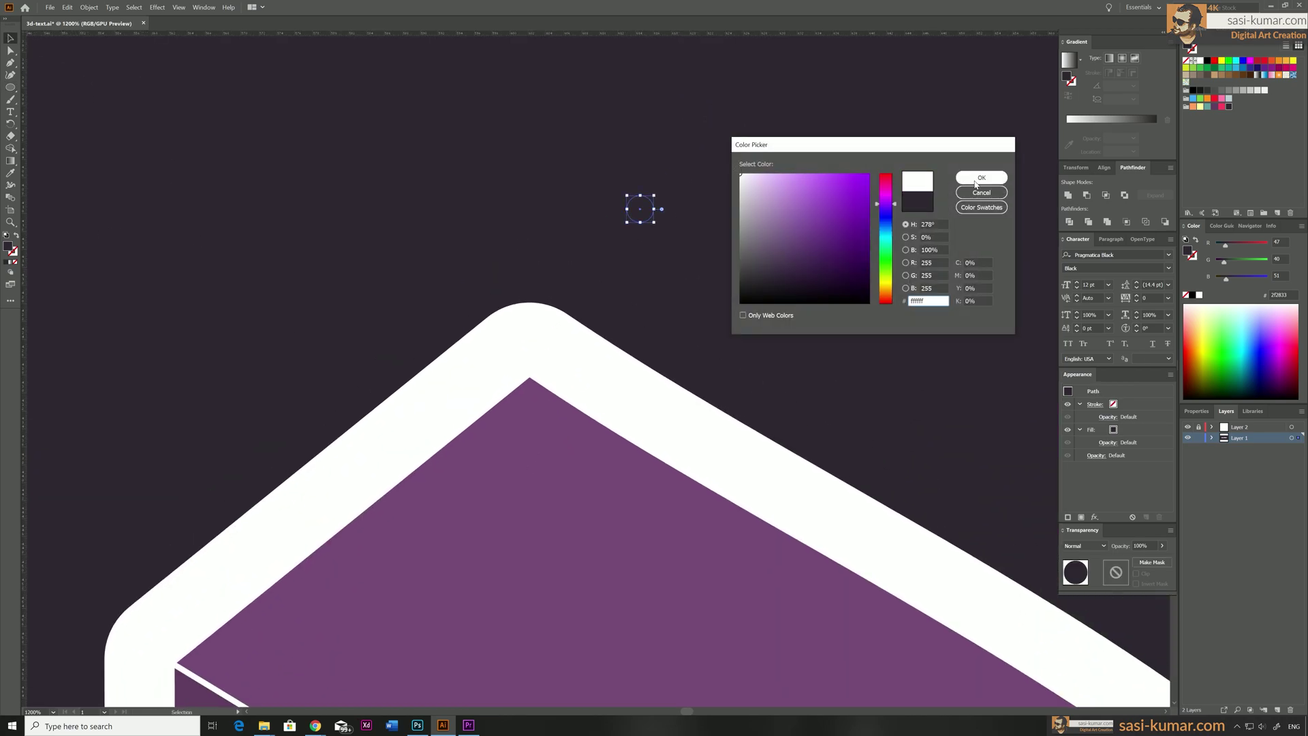
{"action": "left_click", "coordinate": [981, 177]}
- Nudge the white circle upward, farther away from the top of the D
{"action": "key", "text": "ctrl+minus"}
{"action": "key", "text": "ctrl+minus"}
{"action": "key", "text": "ctrl+minus"}
{"action": "key", "text": "shift+Up"}
{"action": "key", "text": "Up"}
{"action": "key", "text": "Up"}
{"action": "key", "text": "Up"}
{"action": "key", "text": "Up"}
{"action": "key", "text": "Up"}
{"action": "key", "text": "Up"}
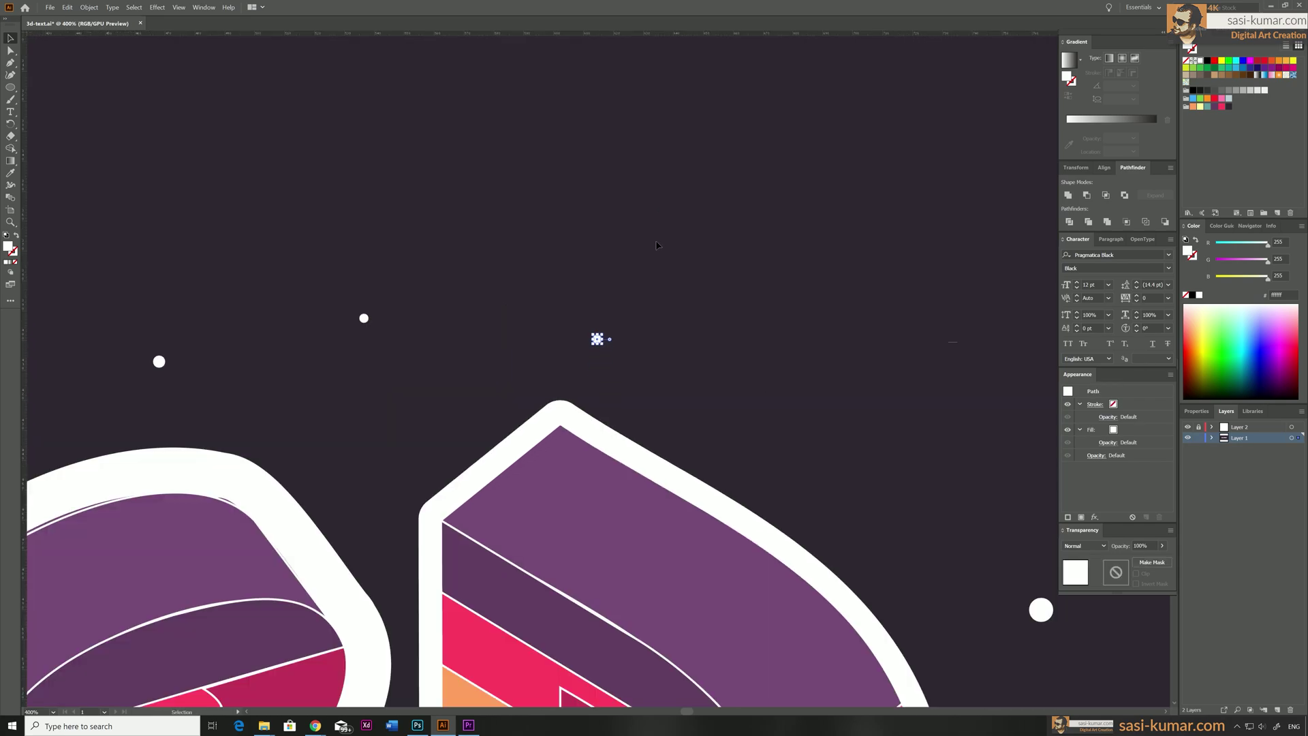
- Make a new pattern from the white circle and name it dots
{"action": "left_click", "coordinate": [94, 8]}
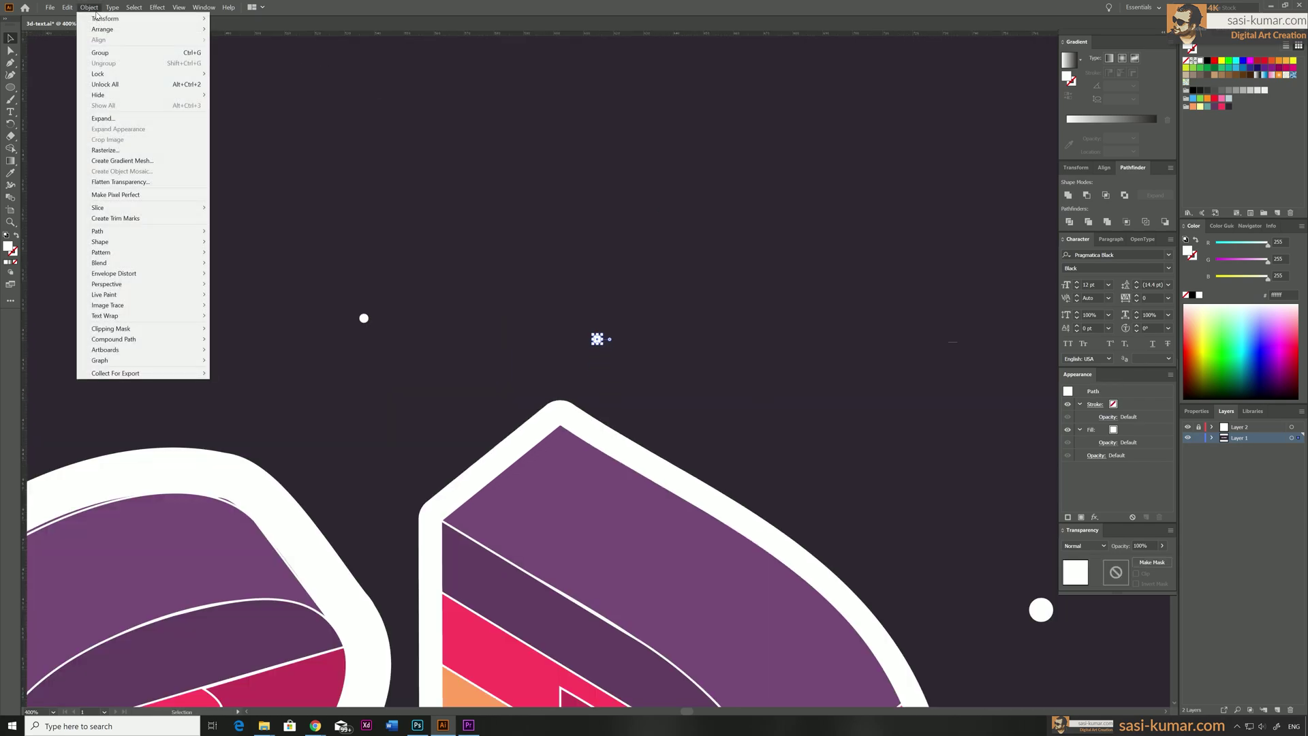
{"action": "mouse_move", "coordinate": [165, 253]}
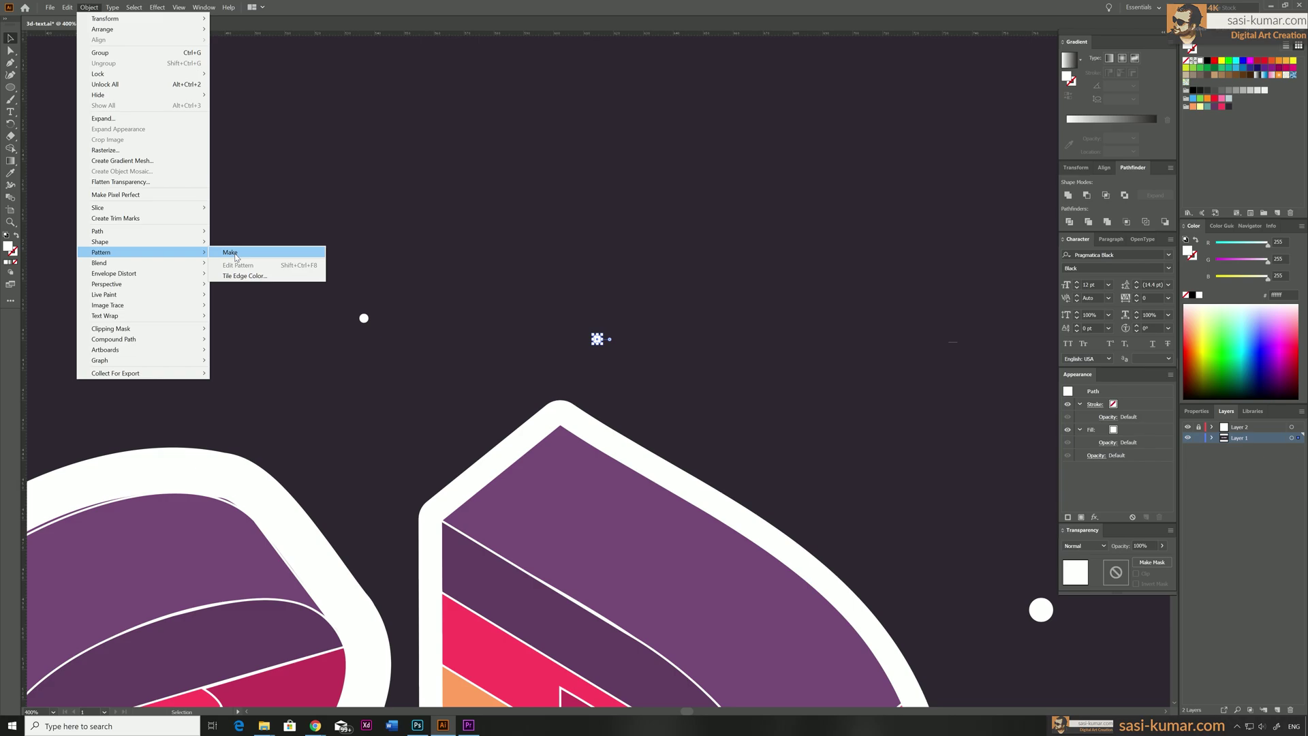
{"action": "left_click", "coordinate": [235, 253]}
{"action": "left_click", "coordinate": [762, 384]}
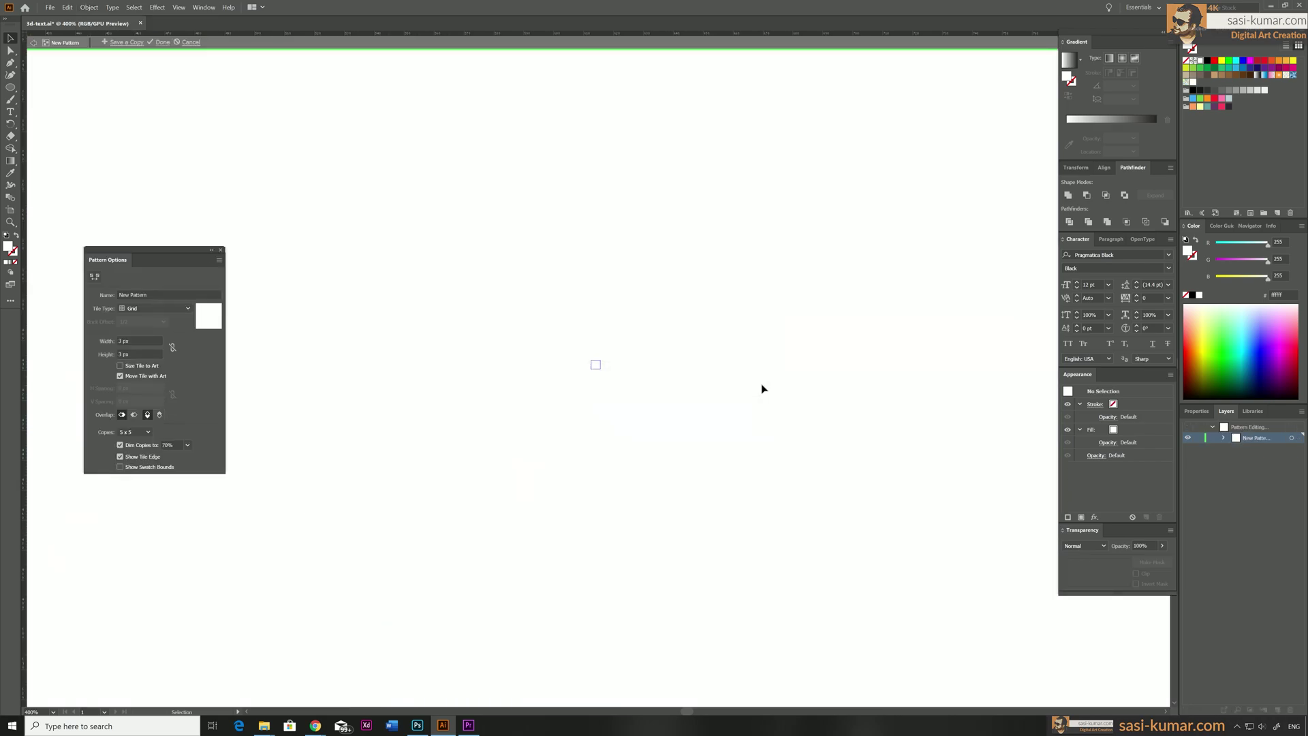
{"action": "left_click", "coordinate": [155, 297]}
{"action": "type", "text": "dots"}
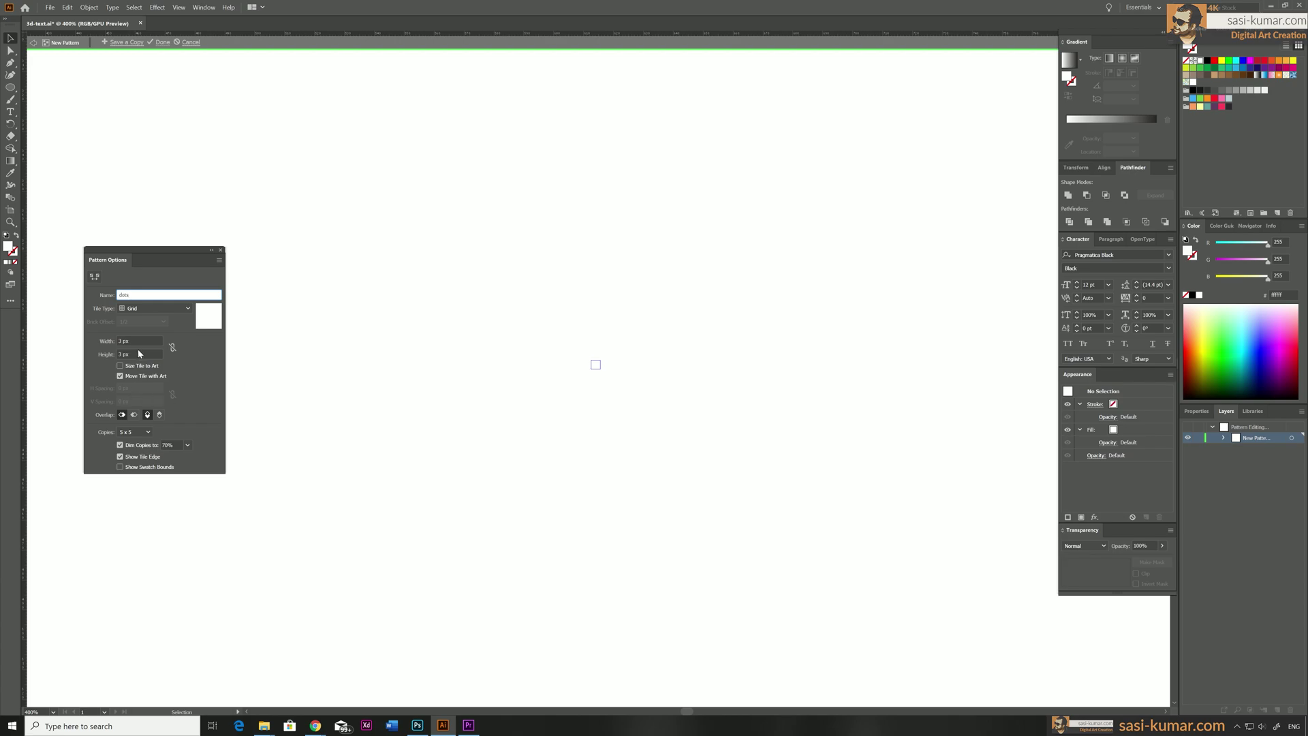
- Set the pattern tile to 12 px by 12 px with the Brick by Row type and finish editing the pattern
{"action": "double_click", "coordinate": [119, 341]}
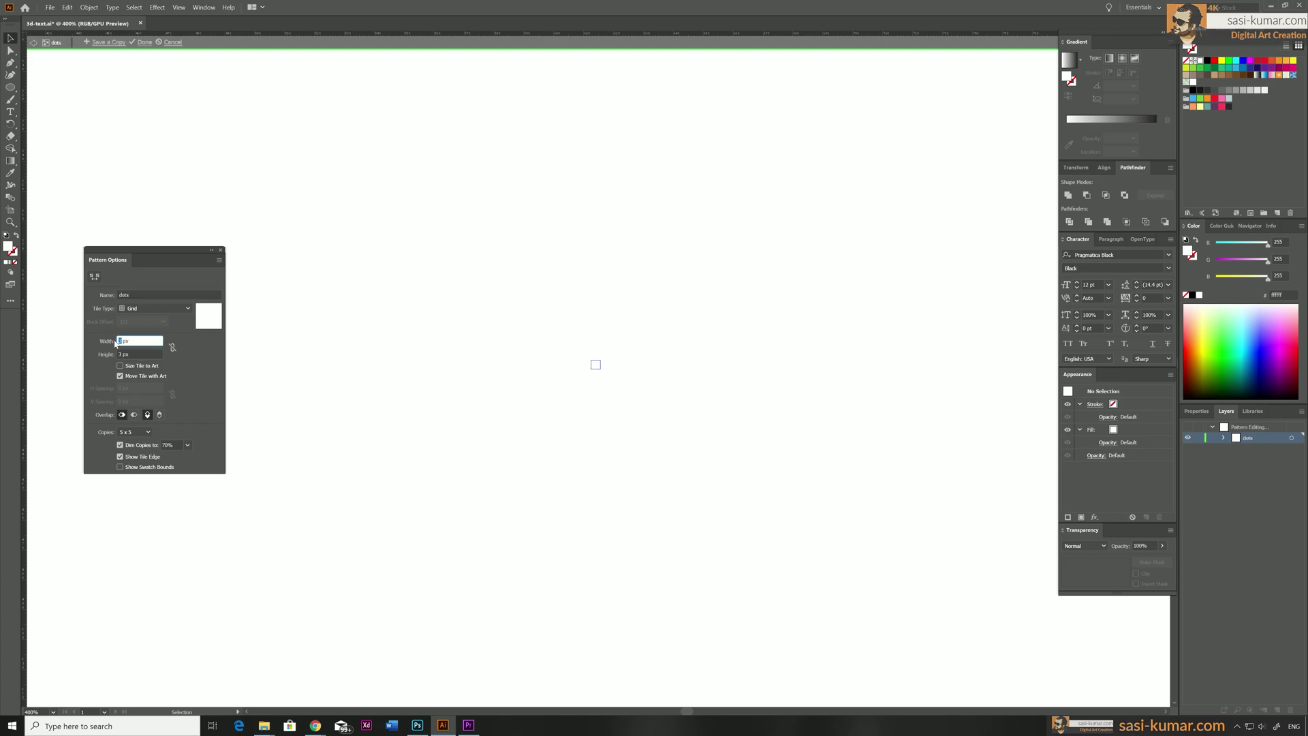
{"action": "type", "text": "12"}
{"action": "key", "text": "Tab"}
{"action": "type", "text": "12"}
{"action": "key", "text": "Return"}
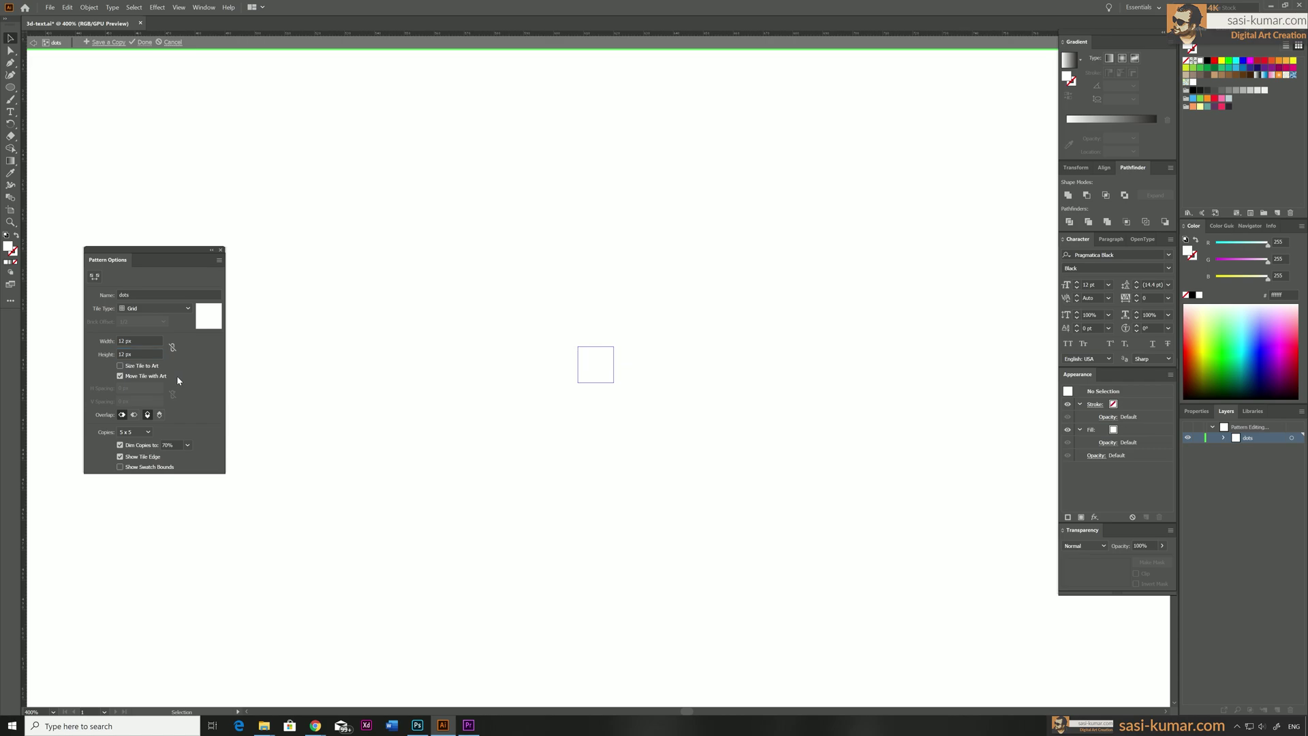
{"action": "left_click", "coordinate": [177, 308]}
{"action": "left_click", "coordinate": [162, 333]}
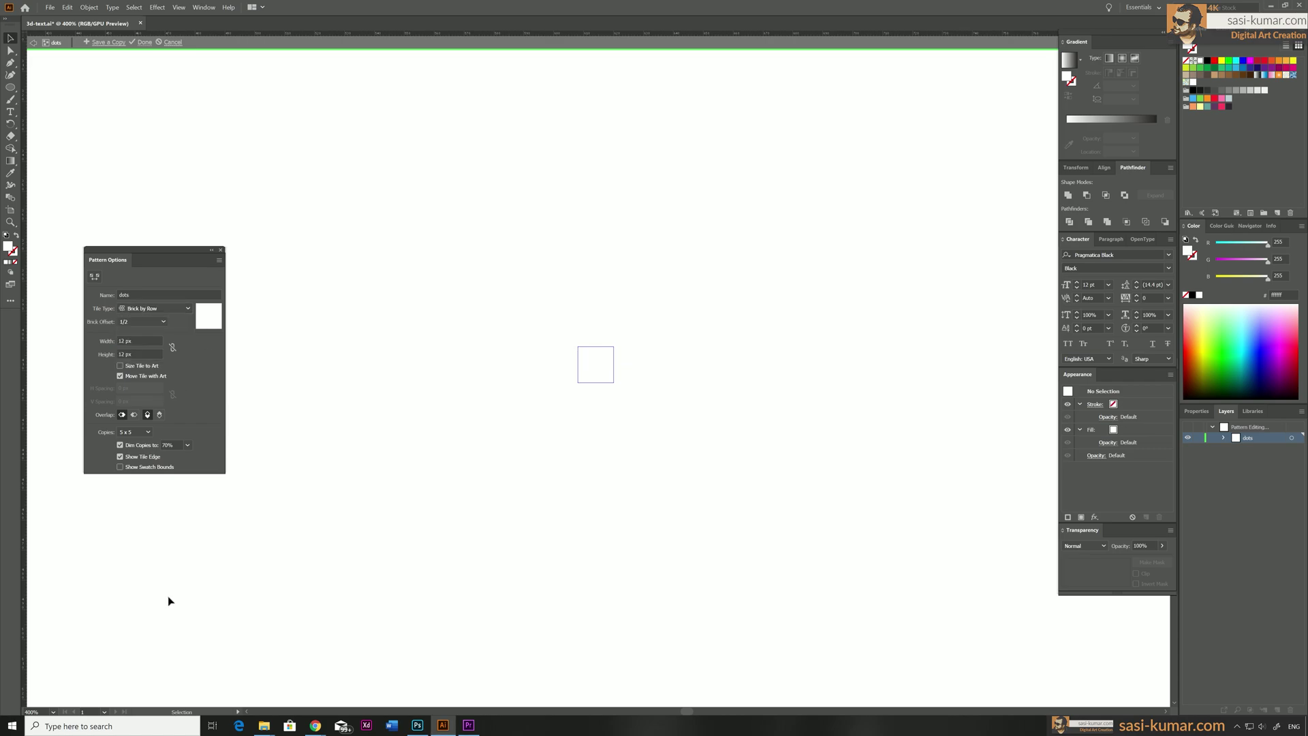
{"action": "left_click", "coordinate": [220, 250]}
{"action": "double_click", "coordinate": [692, 263]}
{"action": "left_click", "coordinate": [598, 340]}
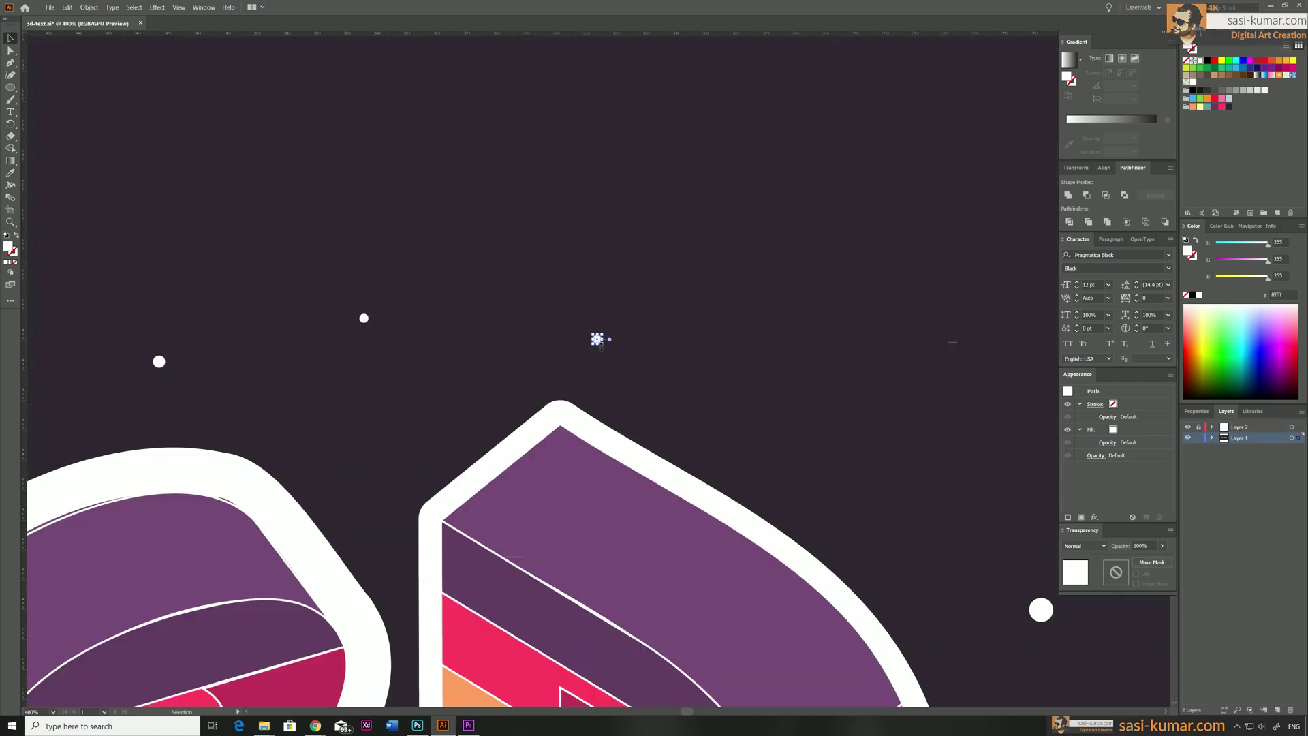
- Fill a small test rectangle above the D with the dots pattern and delete it again
{"action": "left_click", "coordinate": [10, 87]}
{"action": "left_click", "coordinate": [48, 90]}
{"action": "left_click_drag", "start_coordinate": [682, 149], "coordinate": [773, 254]}
{"action": "left_click", "coordinate": [1194, 83]}
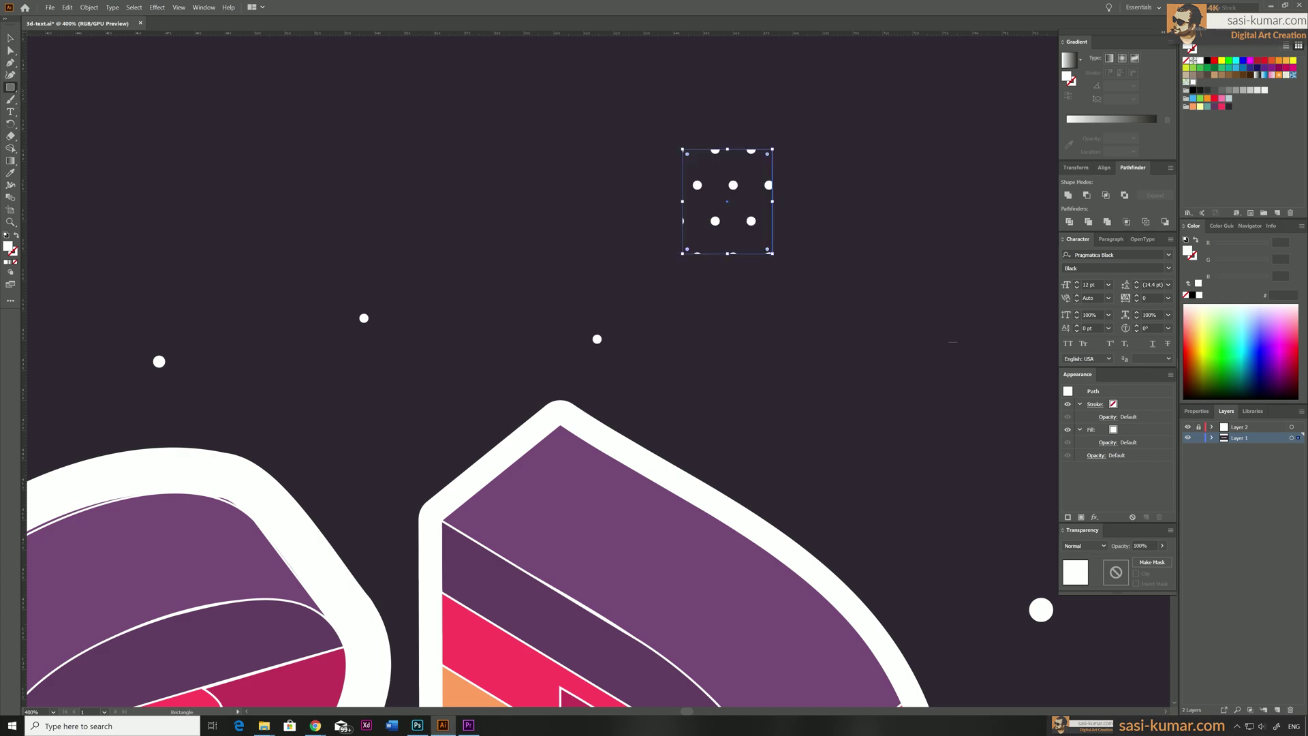
{"action": "key", "text": "v"}
{"action": "key", "text": "Delete"}
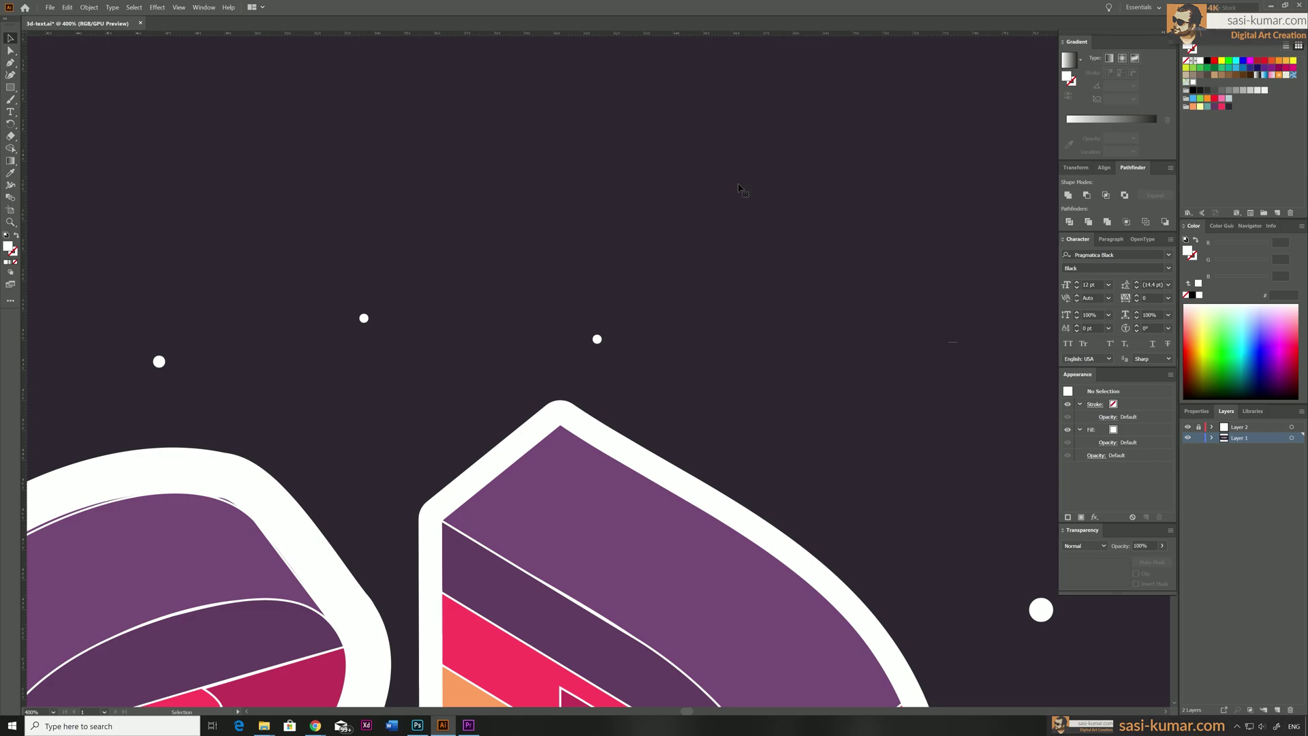
- Overlay the purple top faces of the letters with the dots pattern, keeping their purple color underneath
{"action": "key", "text": "ctrl+minus"}
{"action": "key", "text": "ctrl+minus"}
{"action": "key", "text": "ctrl+minus"}
{"action": "key", "text": "a"}
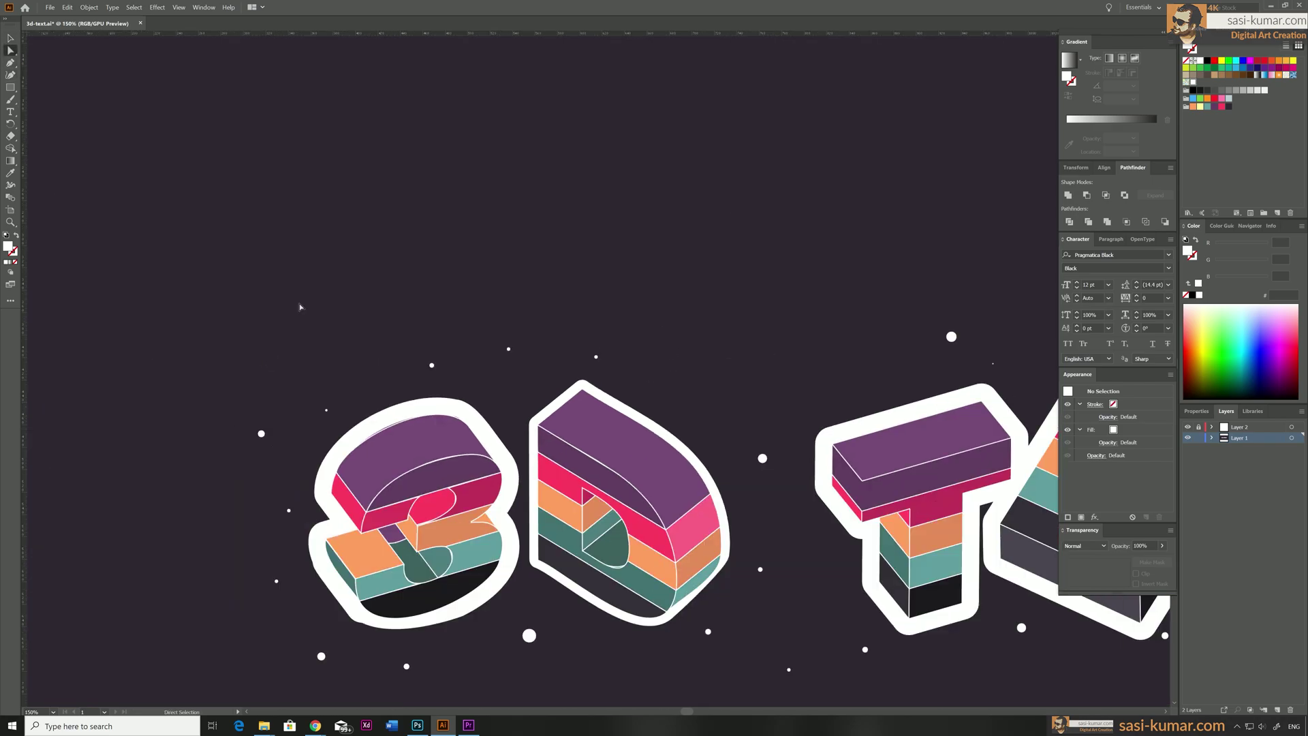
{"action": "left_click", "coordinate": [409, 436]}
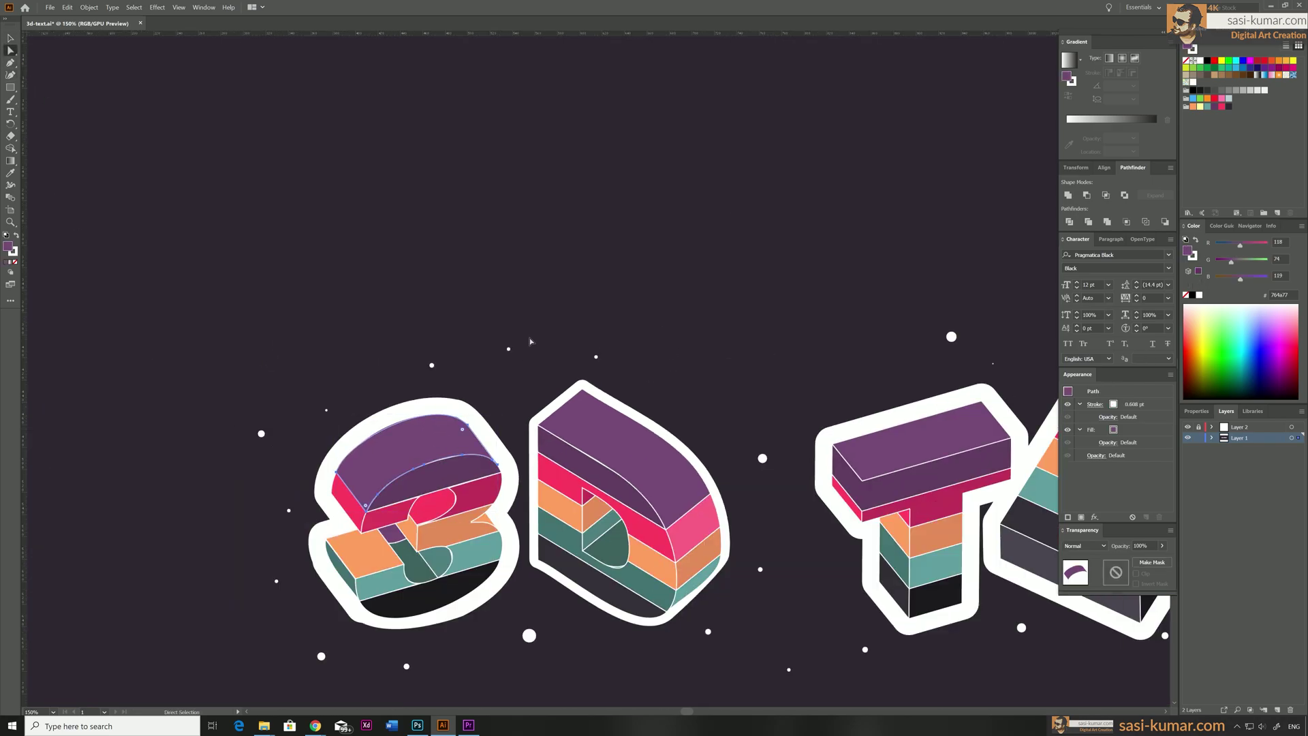
{"action": "left_click", "coordinate": [1193, 89]}
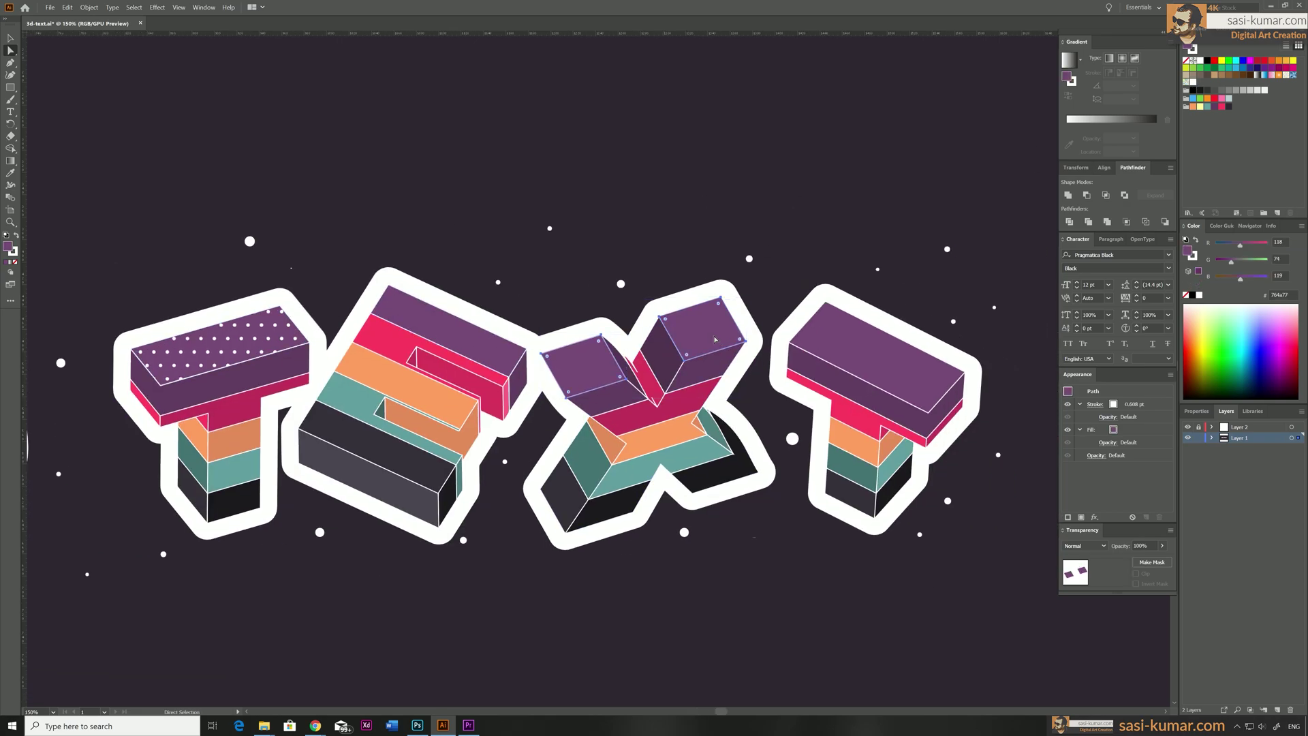
{"action": "left_click", "coordinate": [742, 160]}
{"action": "key", "text": "ctrl+minus"}
{"action": "key", "text": "ctrl+minus"}
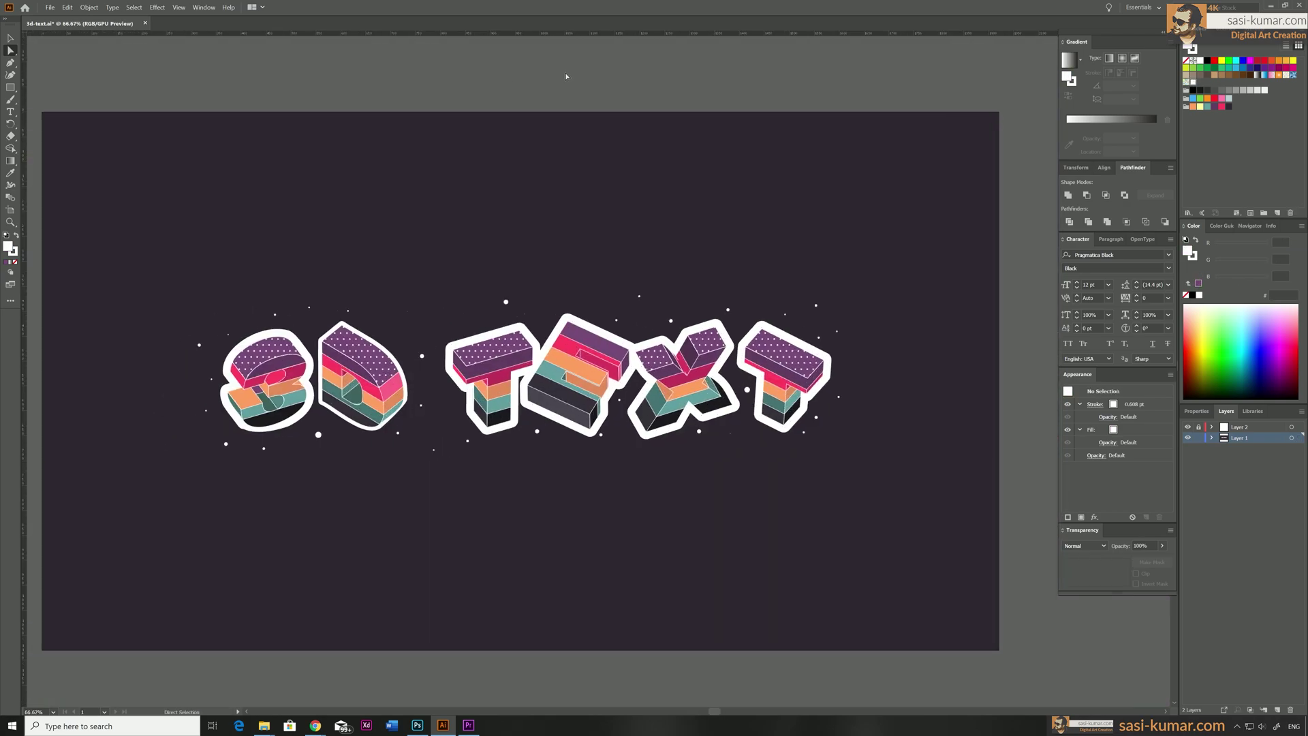
- Recolor the circle inside the dots pattern to the palette's pale yellow and exit pattern editing
{"action": "left_click_drag", "start_coordinate": [366, 631], "coordinate": [398, 620]}
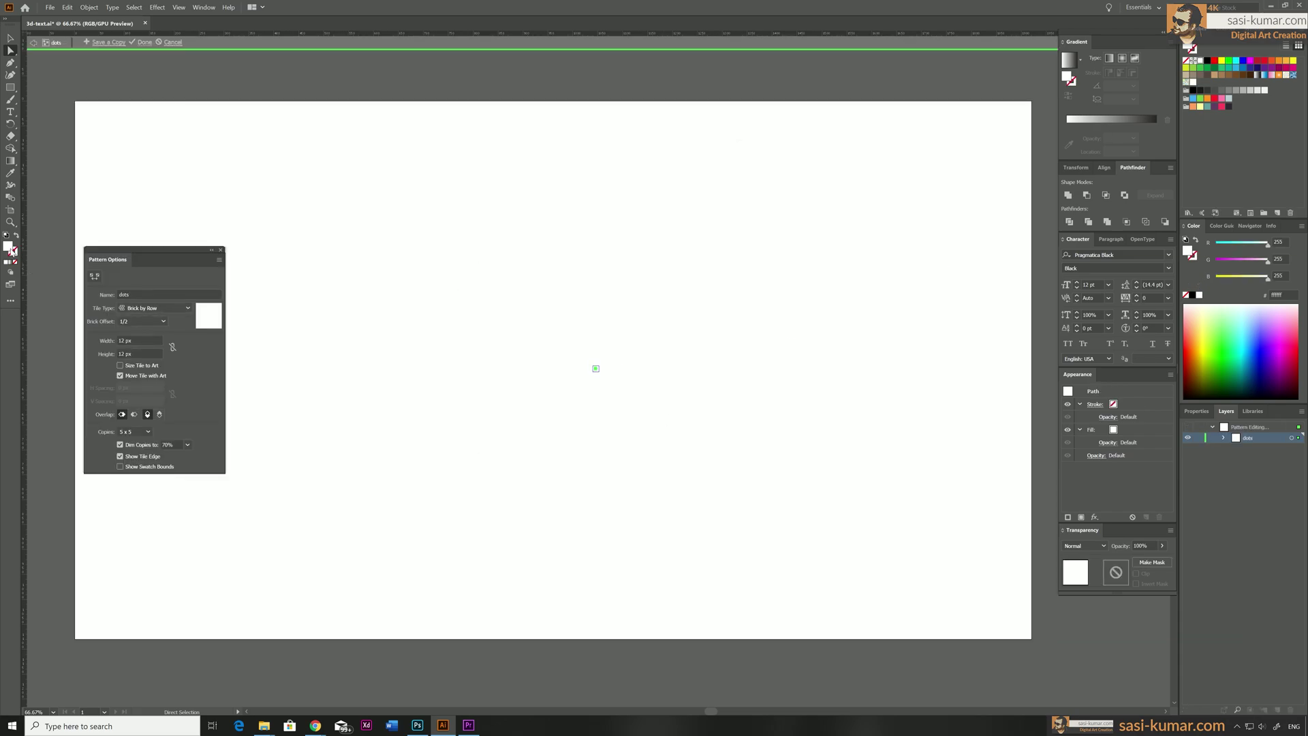
{"action": "double_click", "coordinate": [12, 251]}
{"action": "left_click", "coordinate": [981, 173]}
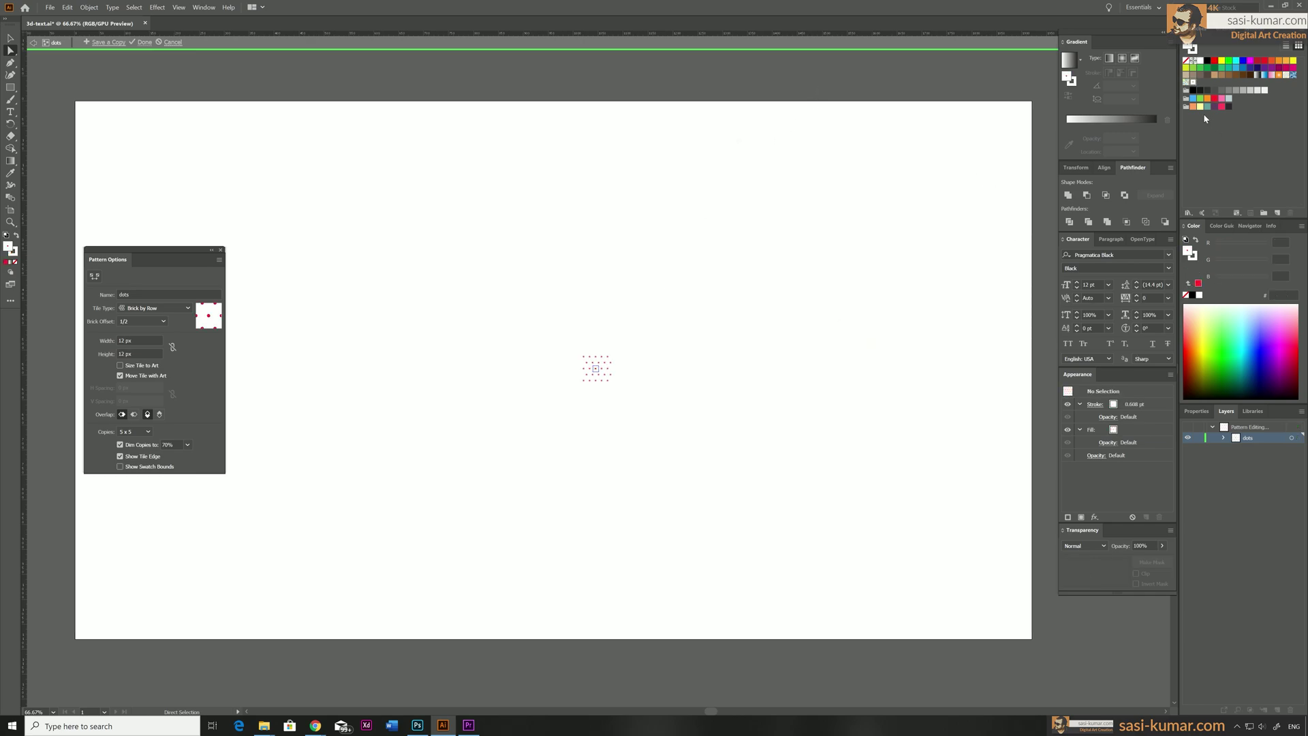
{"action": "key", "text": "ctrl+a"}
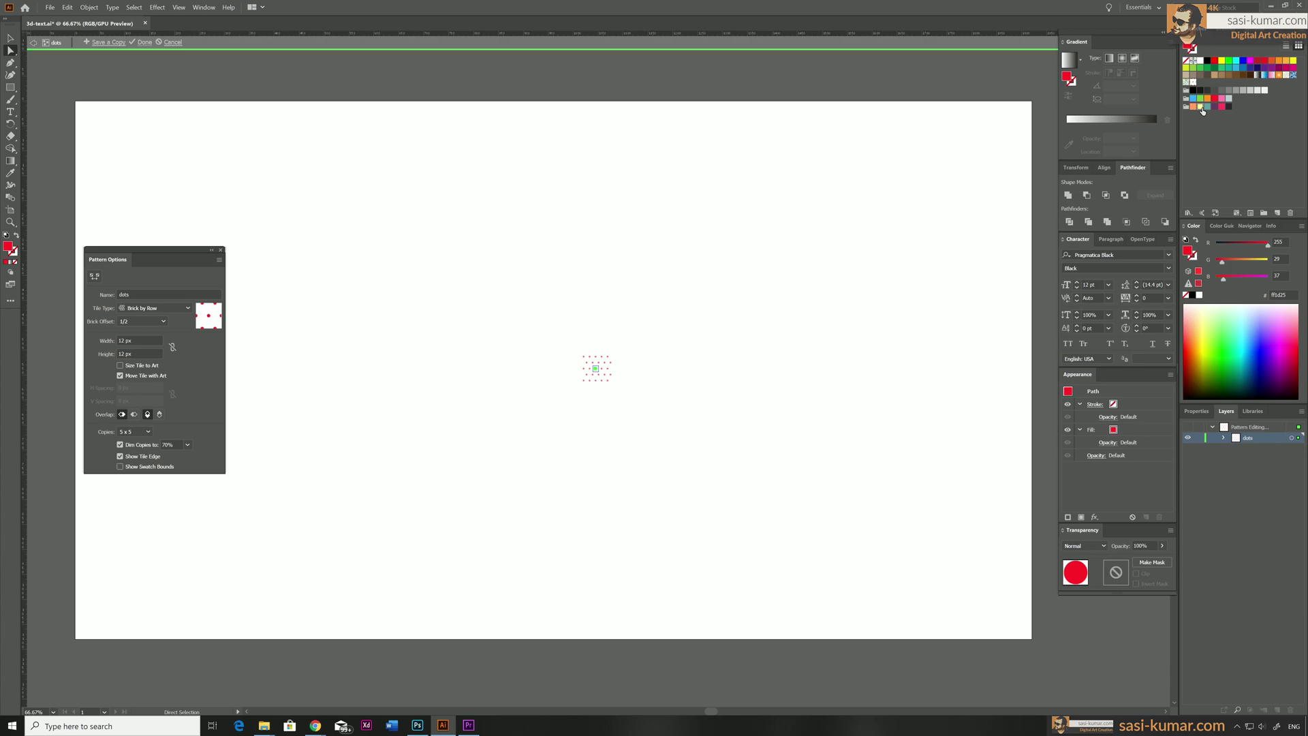
{"action": "left_click", "coordinate": [1200, 107]}
{"action": "double_click", "coordinate": [874, 83]}
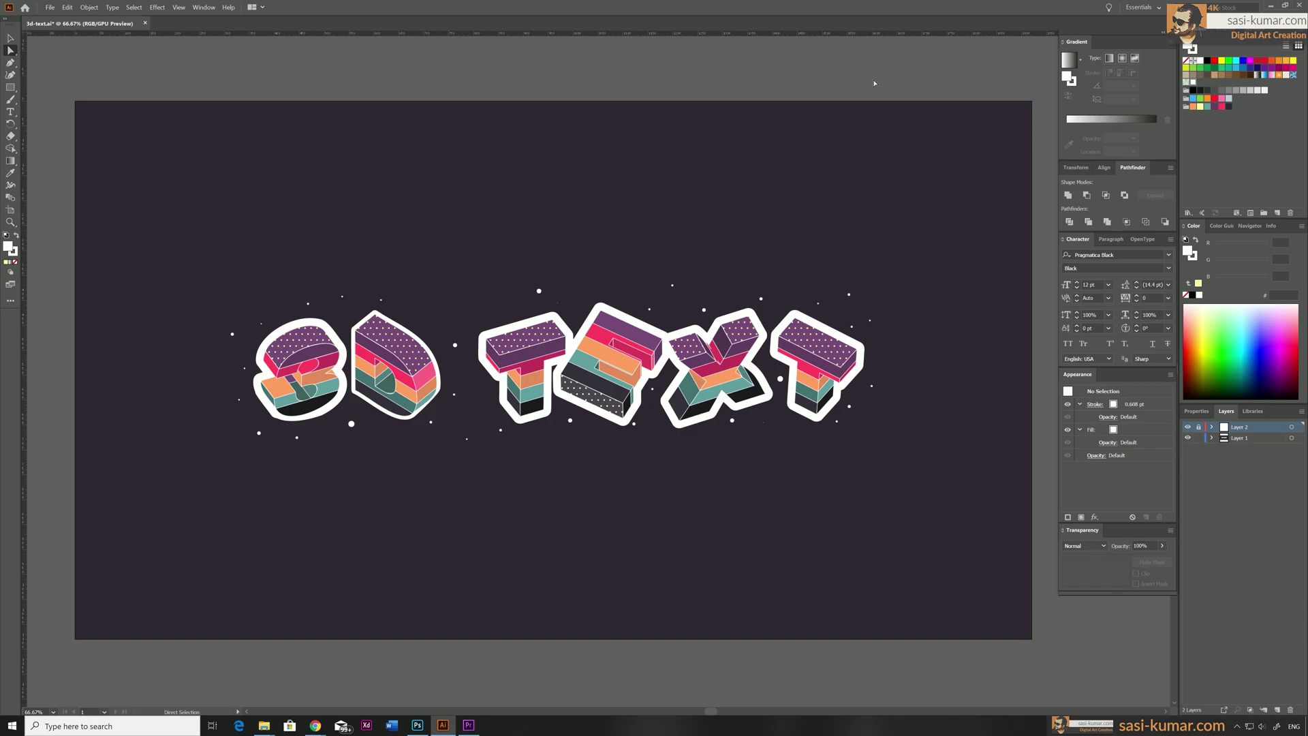
{"action": "left_click", "coordinate": [1199, 427]}
{"action": "left_click", "coordinate": [1198, 438]}
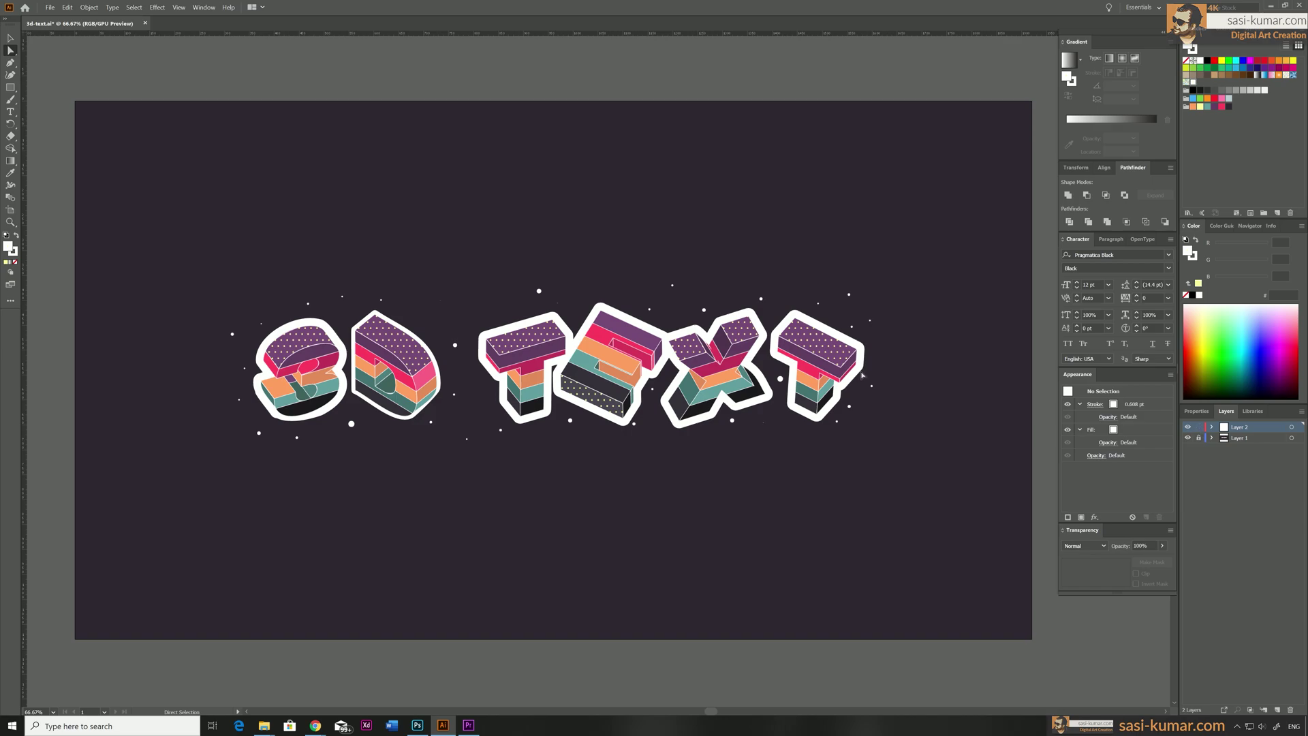
{"action": "left_click", "coordinate": [1198, 438]}
{"action": "left_click", "coordinate": [1199, 426]}
- Select the outlined silhouette behind the last T
{"action": "left_click", "coordinate": [862, 366]}
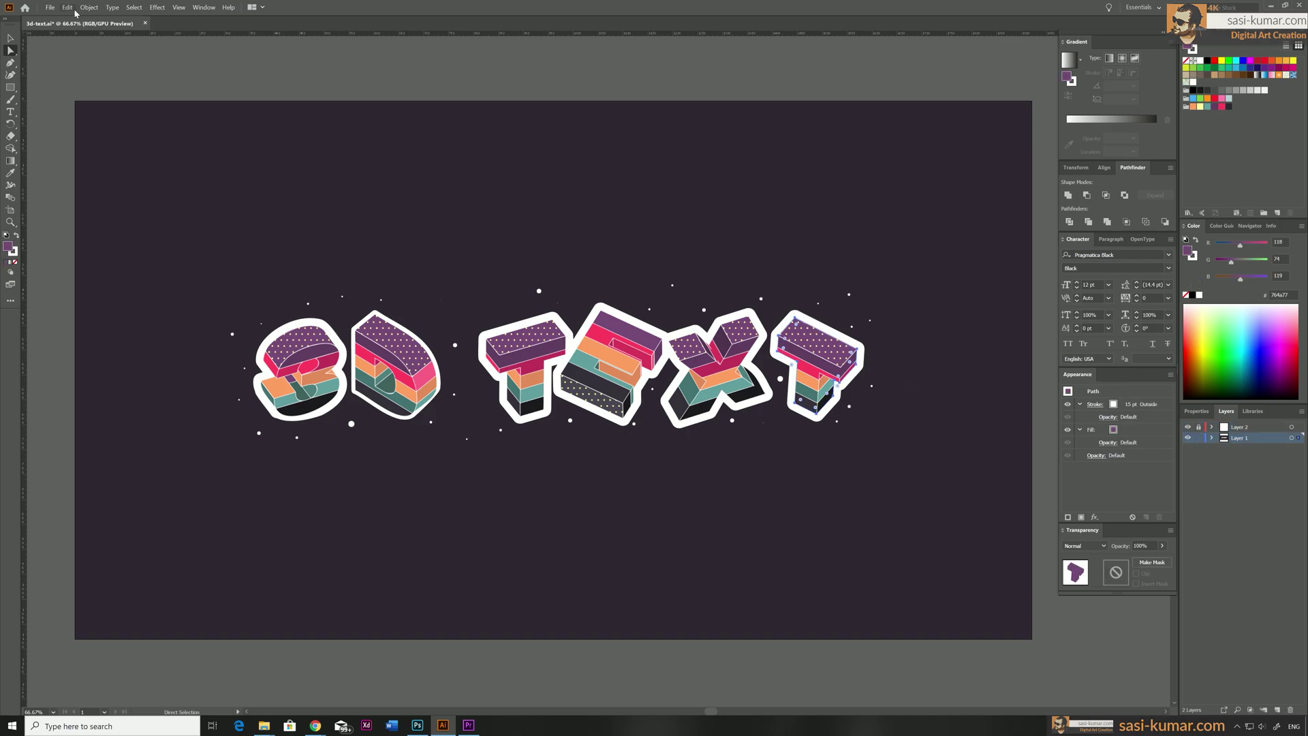